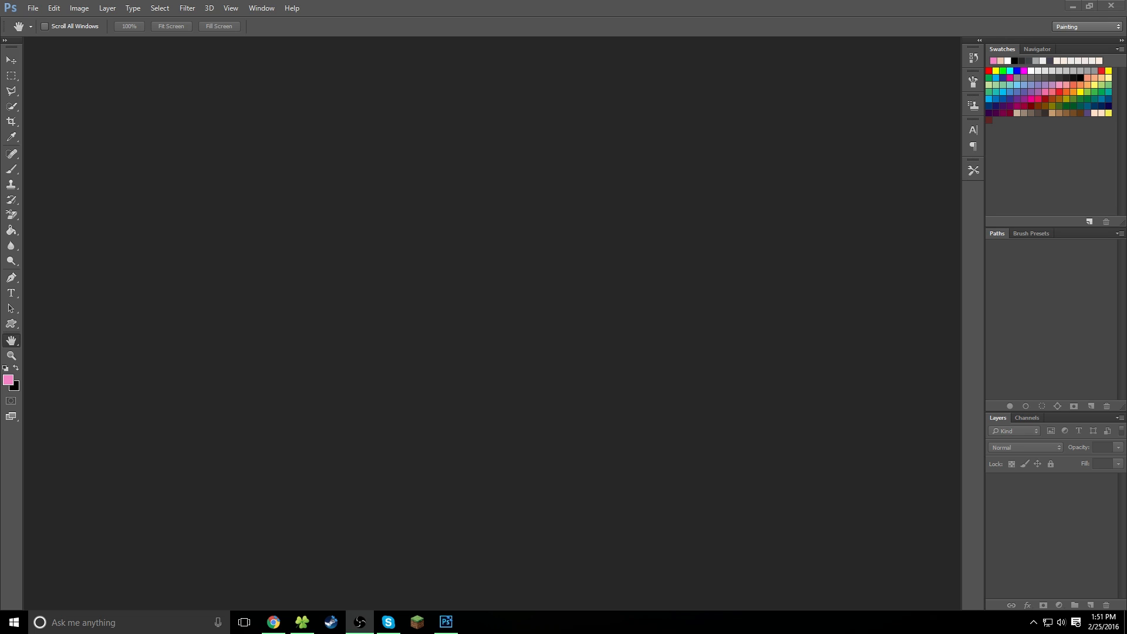
# View the Ringo Oginome character sheet among the Google image results in Chrome and bring up the image's context options
pyautogui.moveTo(0, 294); pyautogui.dragTo(696, 0)
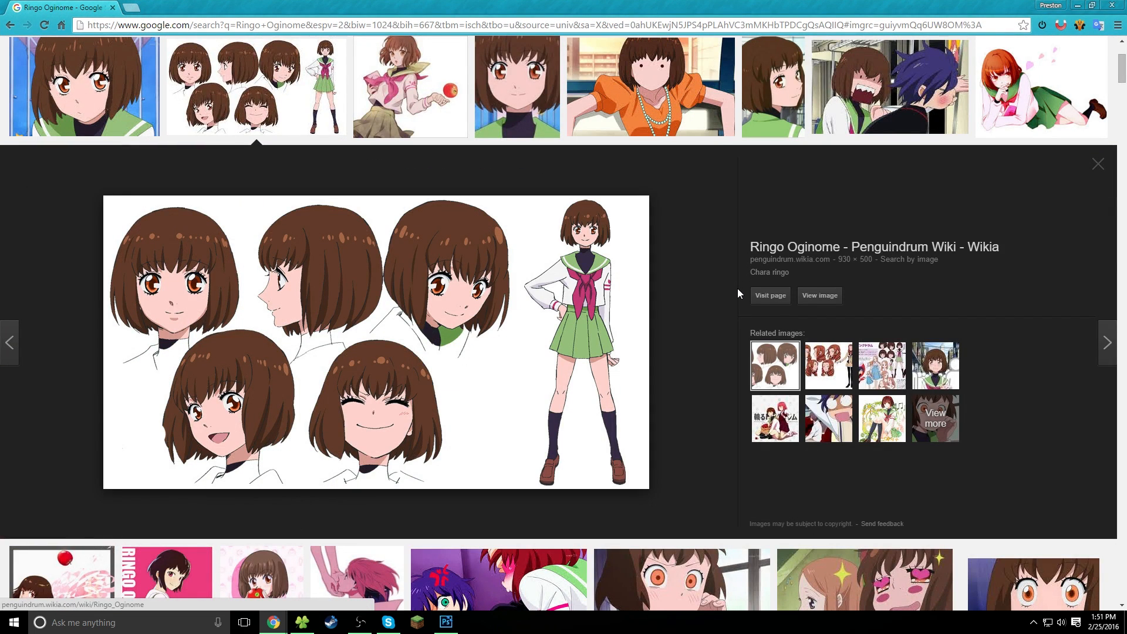
pyautogui.scroll(1, 727, 344)
pyautogui.scroll(-1, 729, 349)
pyautogui.rightClick(488, 339)
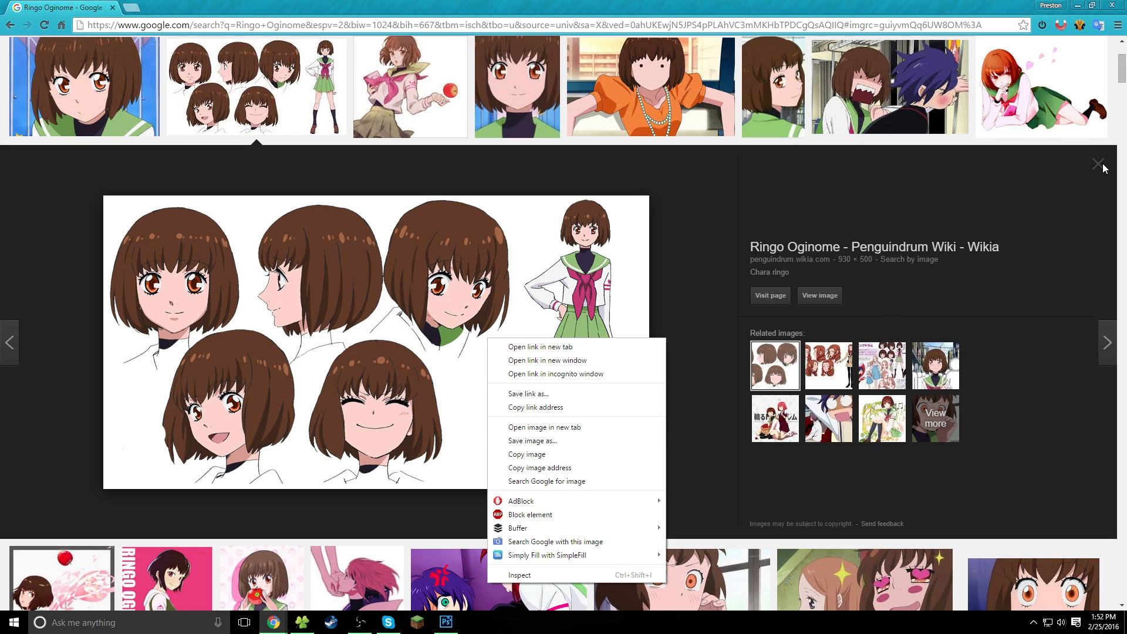
# Switch to Photoshop and open the reference image Chara_ringo.jpg
pyautogui.moveTo(51, 4); pyautogui.dragTo(0, 96)
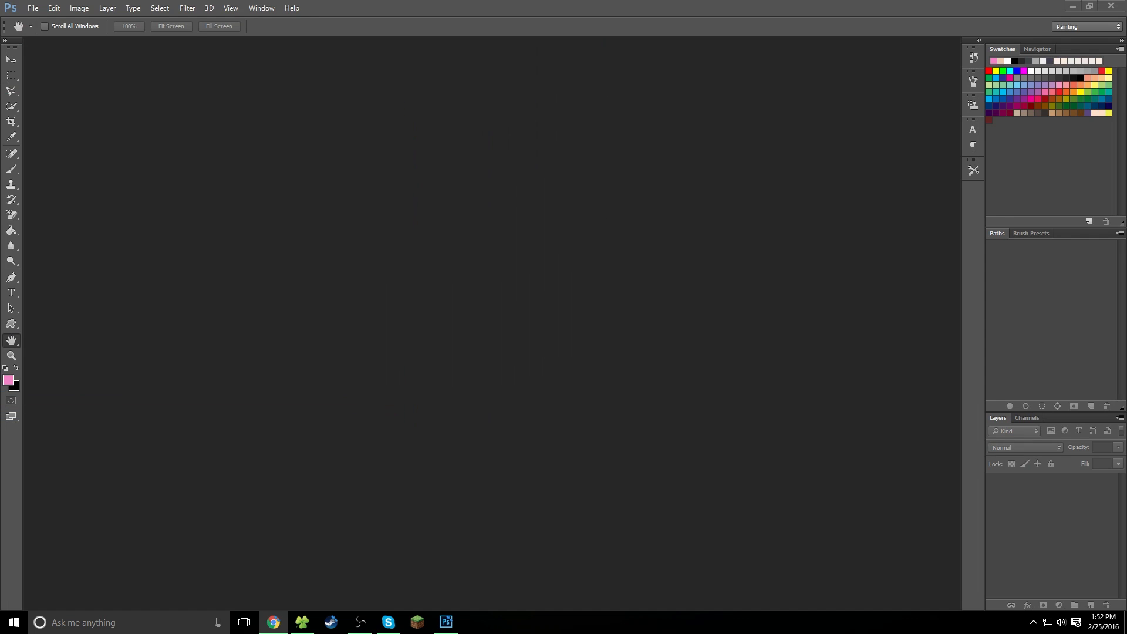
pyautogui.click(33, 8)
pyautogui.click(42, 34)
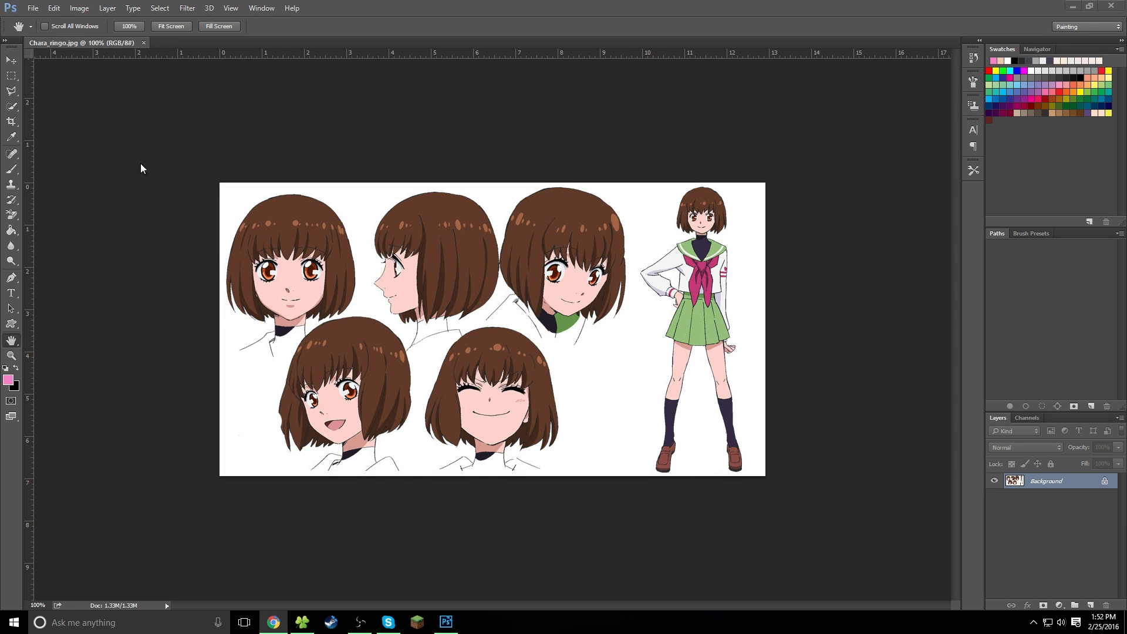
# Open LongTemplate.png from the StreamingAssets folder inside YandereSimFeb21st_Data in the YandereSimFeb21st download
pyautogui.click(32, 8)
pyautogui.click(58, 34)
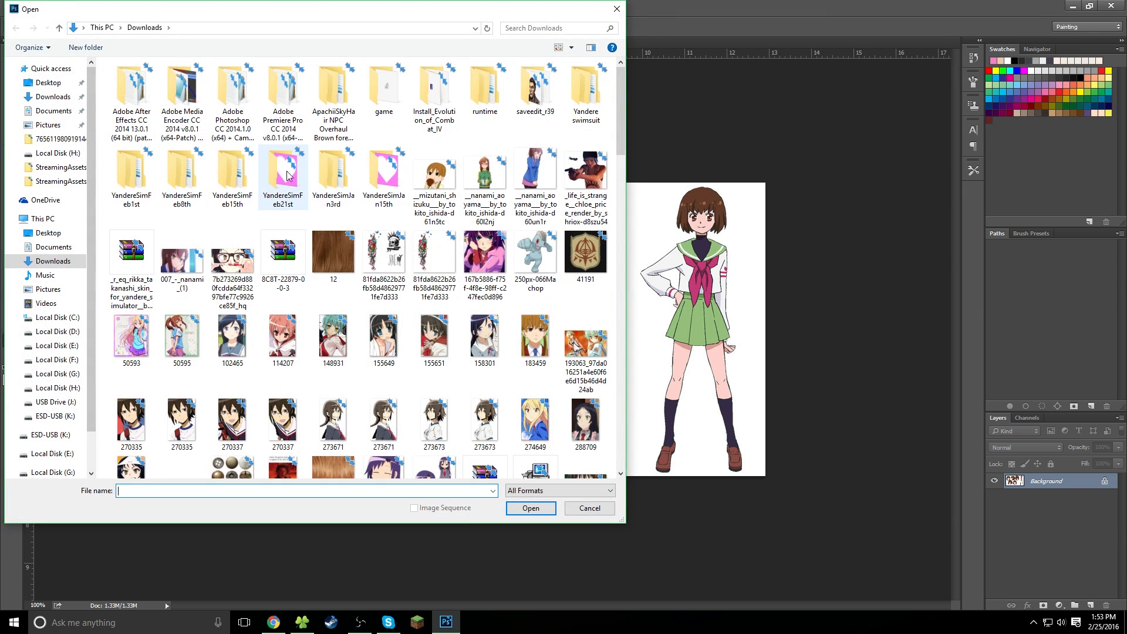
pyautogui.doubleClick(284, 199)
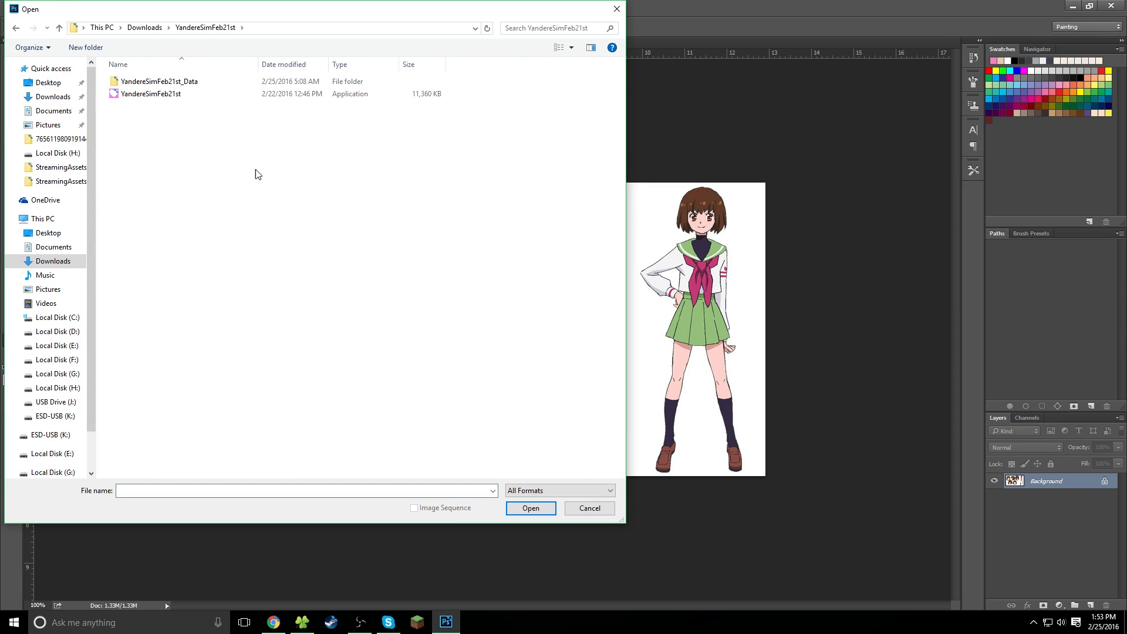
pyautogui.doubleClick(219, 82)
pyautogui.click(220, 118)
pyautogui.doubleClick(220, 118)
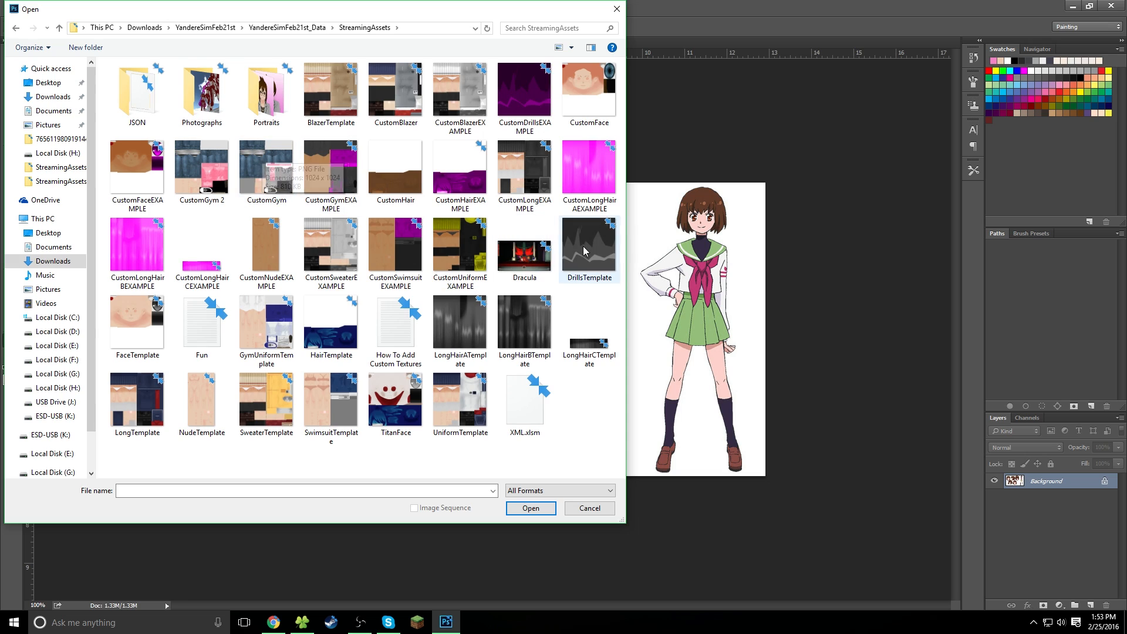
pyautogui.moveTo(516, 15)
pyautogui.mouseDown()
pyautogui.moveTo(516, 28)
pyautogui.moveTo(461, 33)
pyautogui.moveTo(516, 31)
pyautogui.mouseUp()
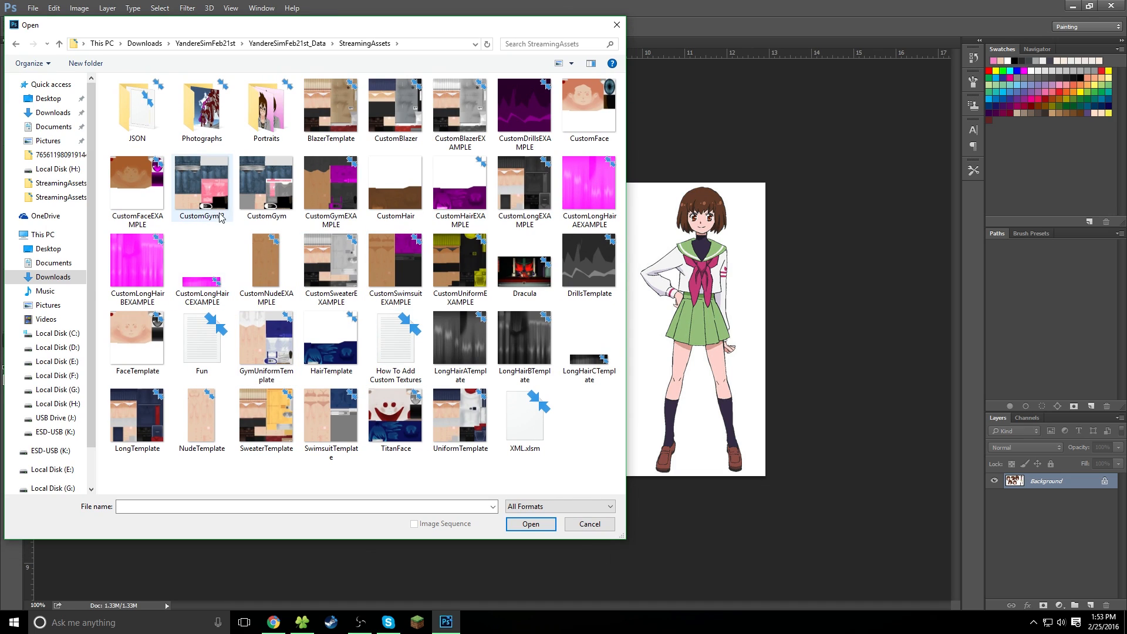
pyautogui.click(132, 437)
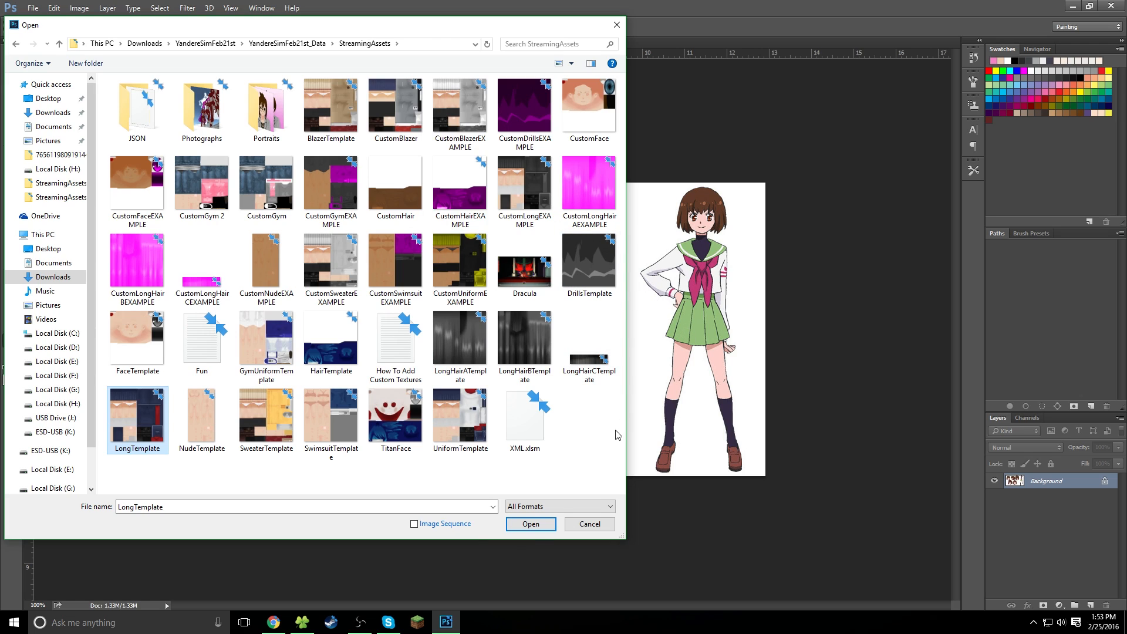
pyautogui.click(545, 527)
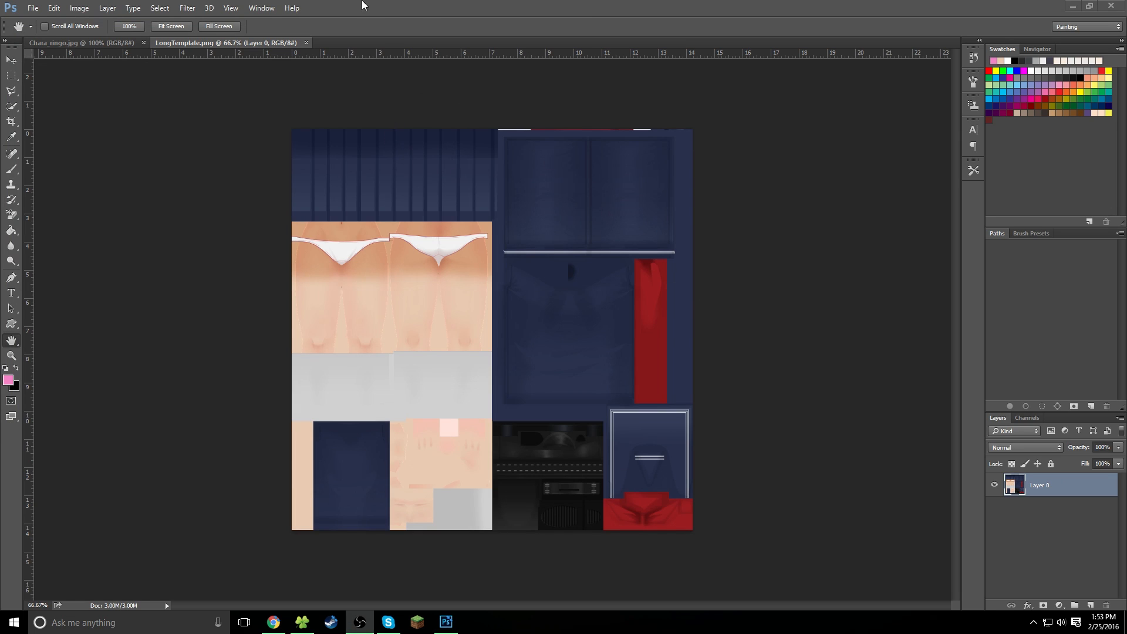
# Detach the Chara_ringo.jpg document into its own floating window
pyautogui.click(112, 43)
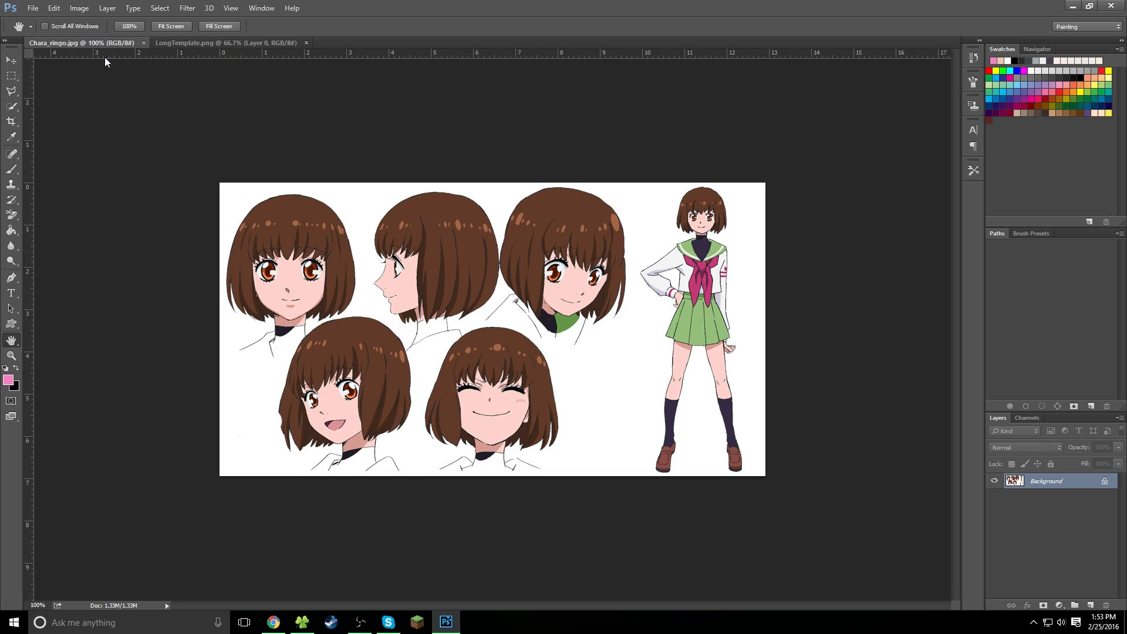
pyautogui.moveTo(104, 49); pyautogui.dragTo(214, 235)
pyautogui.moveTo(675, 312); pyautogui.dragTo(650, 120)
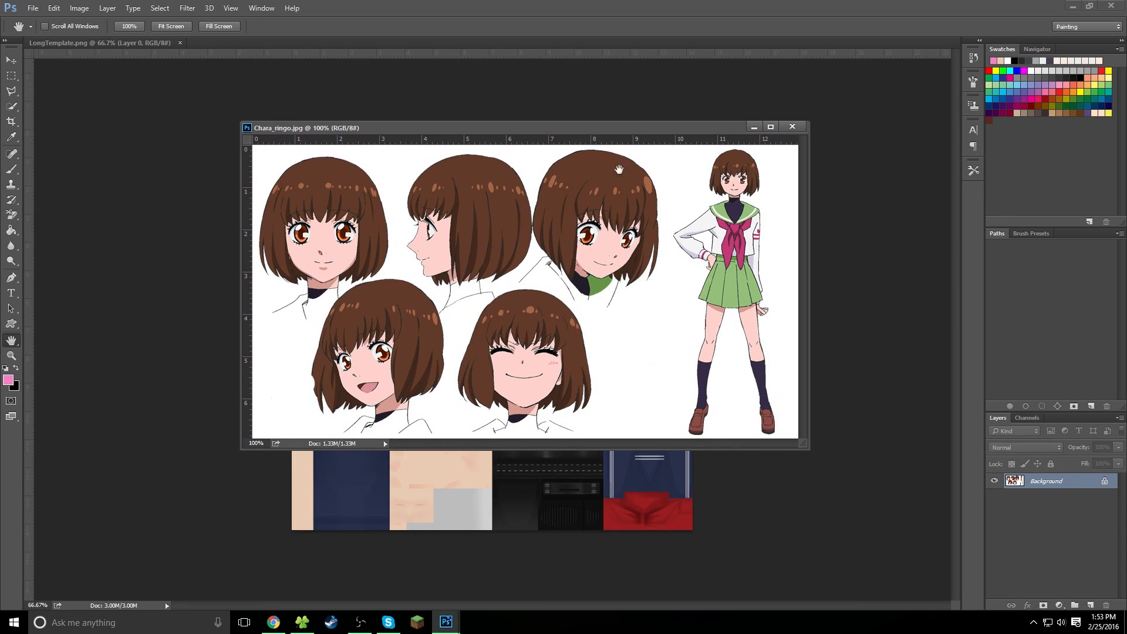
# Narrow the floating Chara_ringo.jpg window to show only the full-body figure and place it beside the template canvas
pyautogui.click(239, 236)
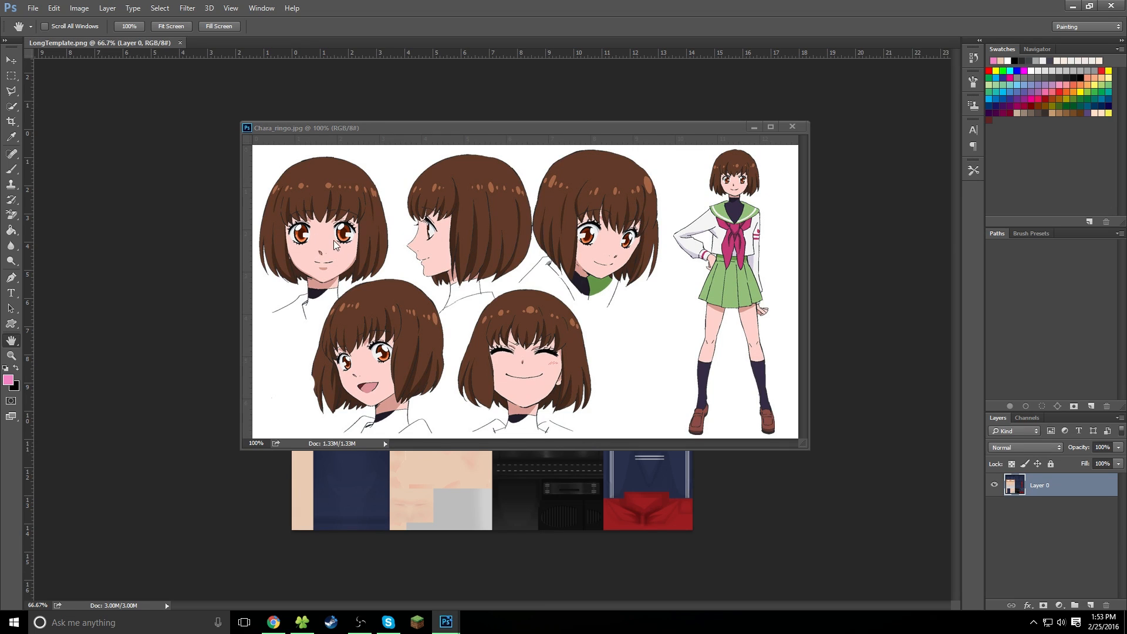
pyautogui.moveTo(241, 220); pyautogui.dragTo(648, 266)
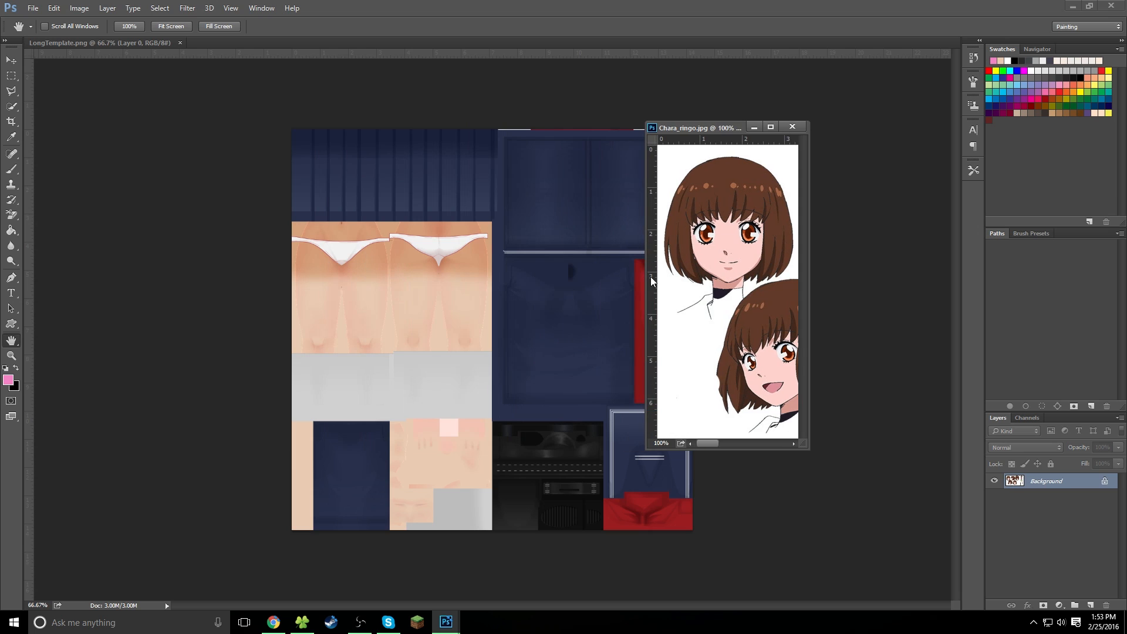
pyautogui.moveTo(711, 446); pyautogui.dragTo(820, 442)
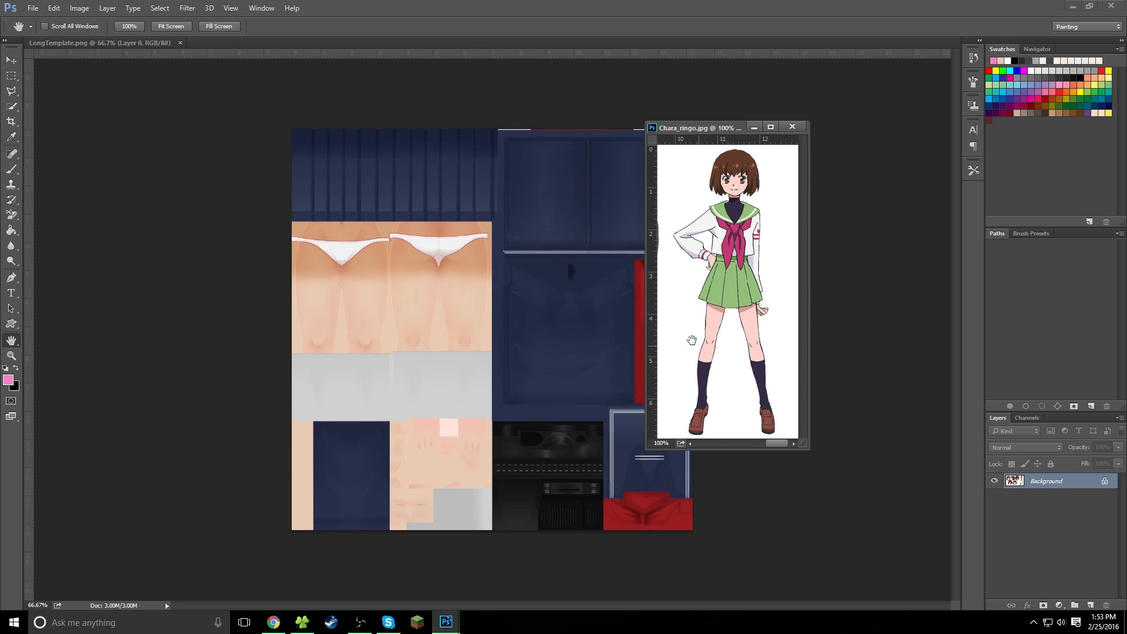
pyautogui.moveTo(645, 242); pyautogui.dragTo(666, 244)
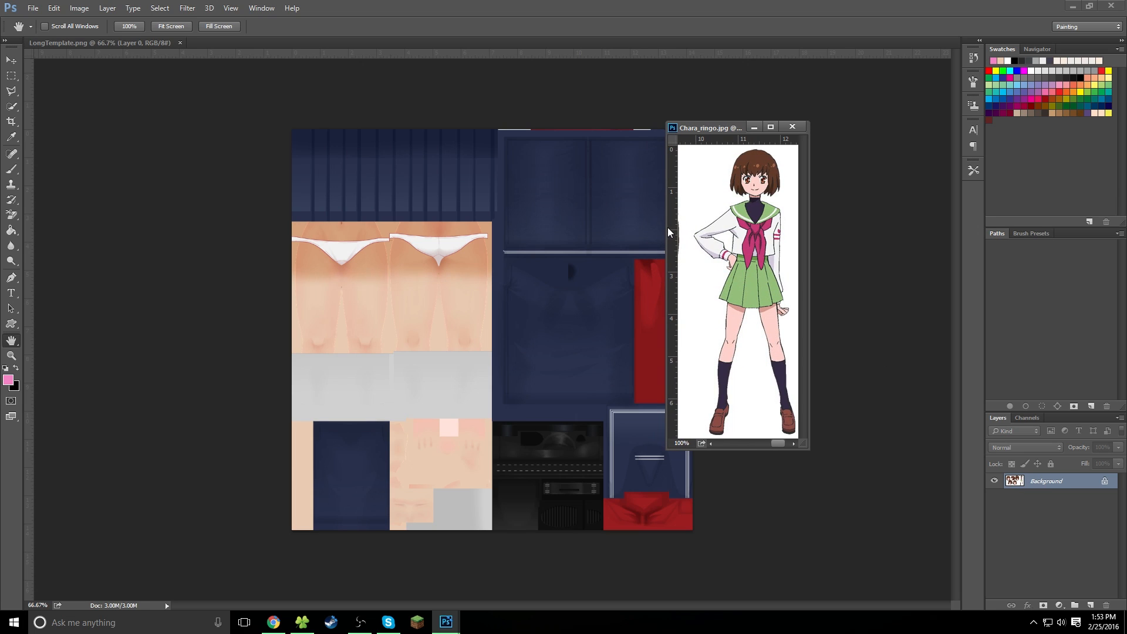
pyautogui.moveTo(667, 230); pyautogui.dragTo(692, 231)
pyautogui.moveTo(780, 439); pyautogui.dragTo(780, 439)
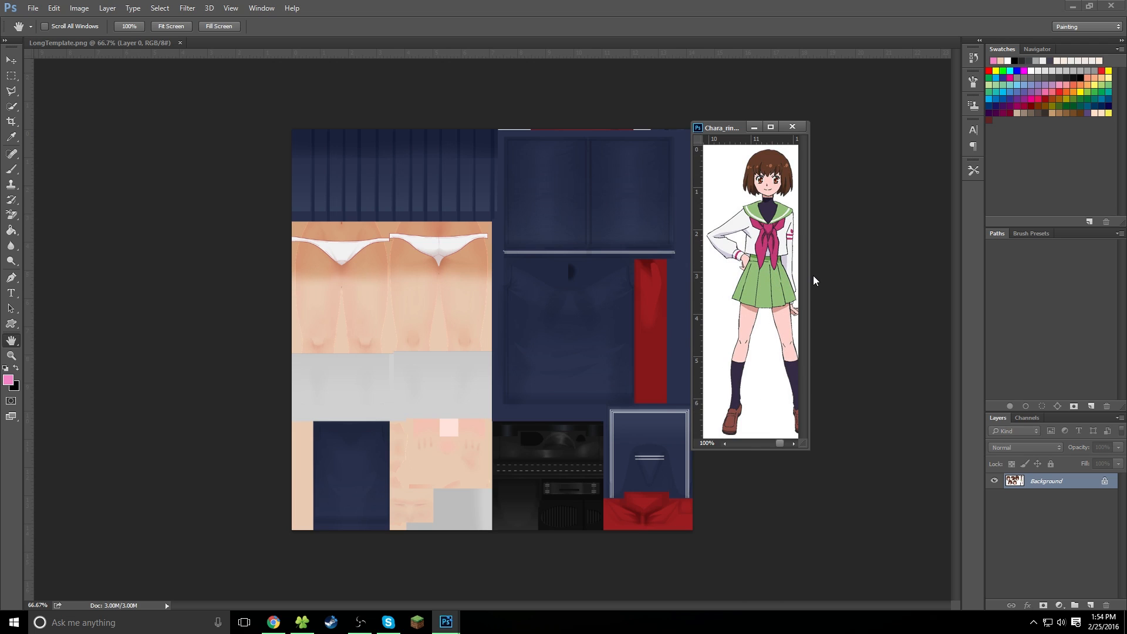
pyautogui.moveTo(809, 275); pyautogui.dragTo(821, 274)
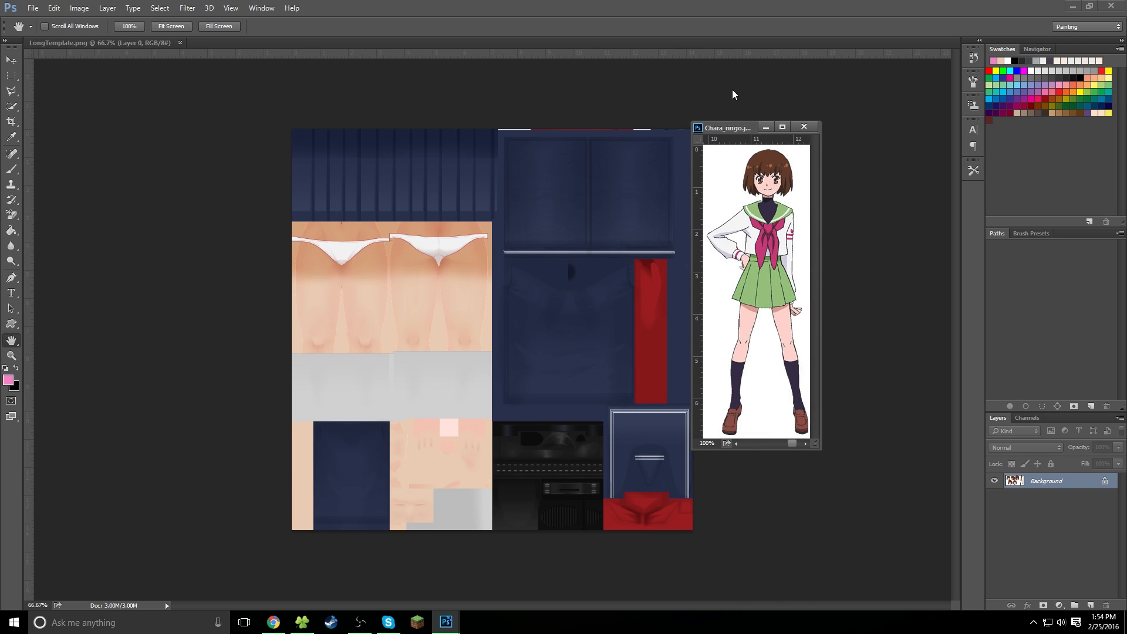
pyautogui.moveTo(735, 133); pyautogui.dragTo(871, 65)
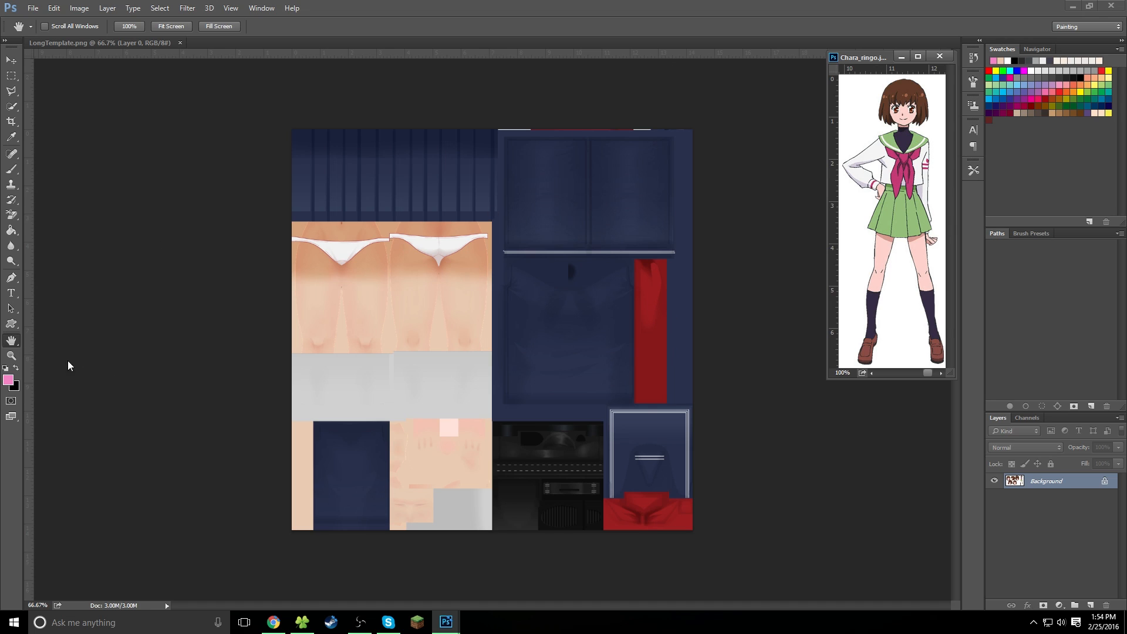
# Choose the Quick Selection tool in the LongTemplate.png document and enlarge its brush to size 70
pyautogui.click(122, 369)
pyautogui.doubleClick(13, 342)
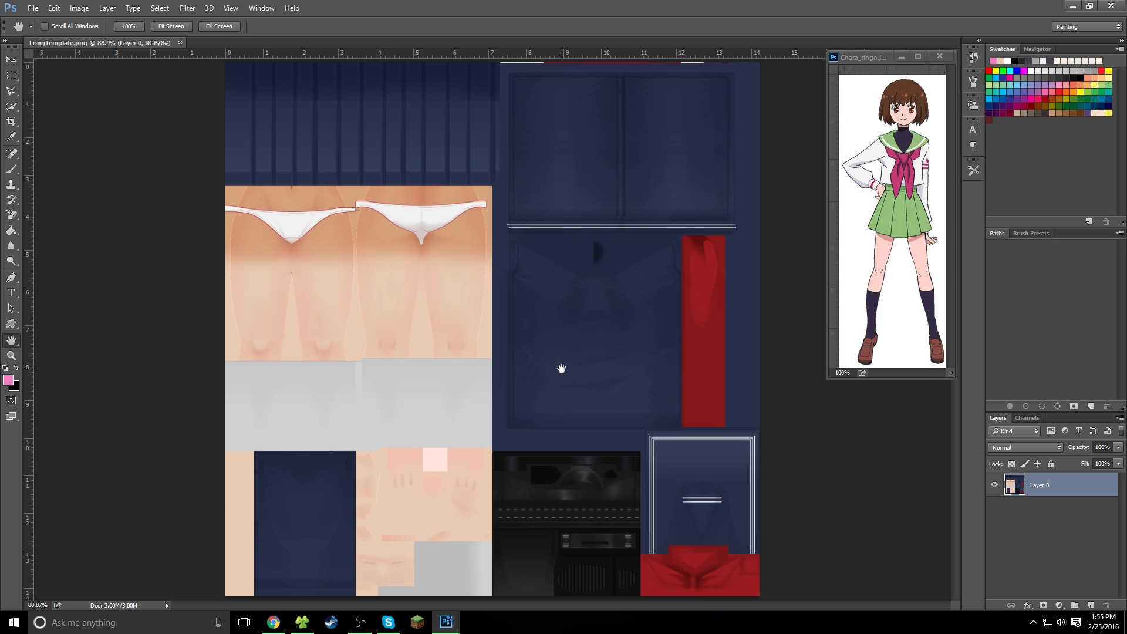
pyautogui.click(25, 109)
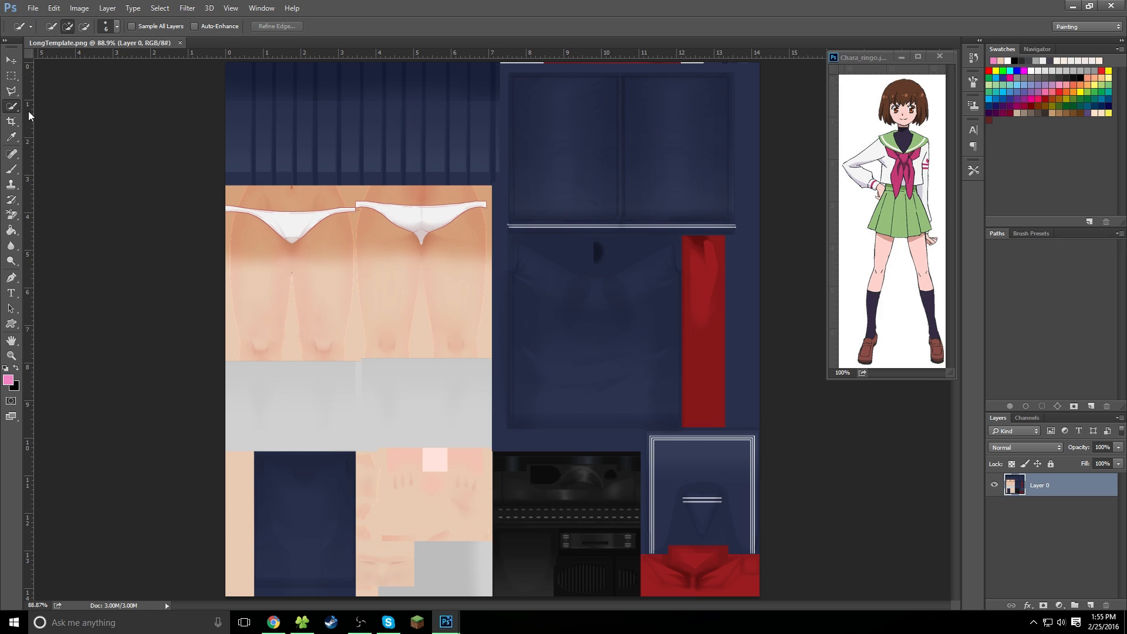
pyautogui.press(']')
pyautogui.press(']')
pyautogui.press(']')
pyautogui.press(']')
pyautogui.press(']')
pyautogui.press(']')
pyautogui.press(']')
pyautogui.press(']')
pyautogui.press(']')
# Sample the uniform's green (94bf7a) from Chara_ringo.jpg as the foreground color and add it to the swatches
pyautogui.click(930, 329)
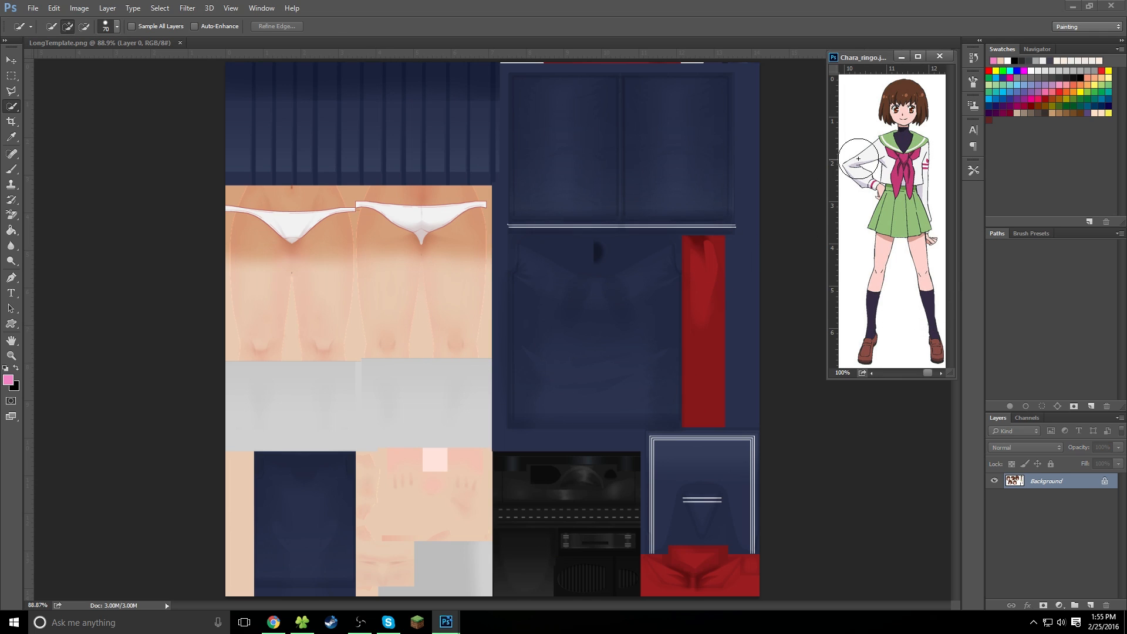
pyautogui.press('i')
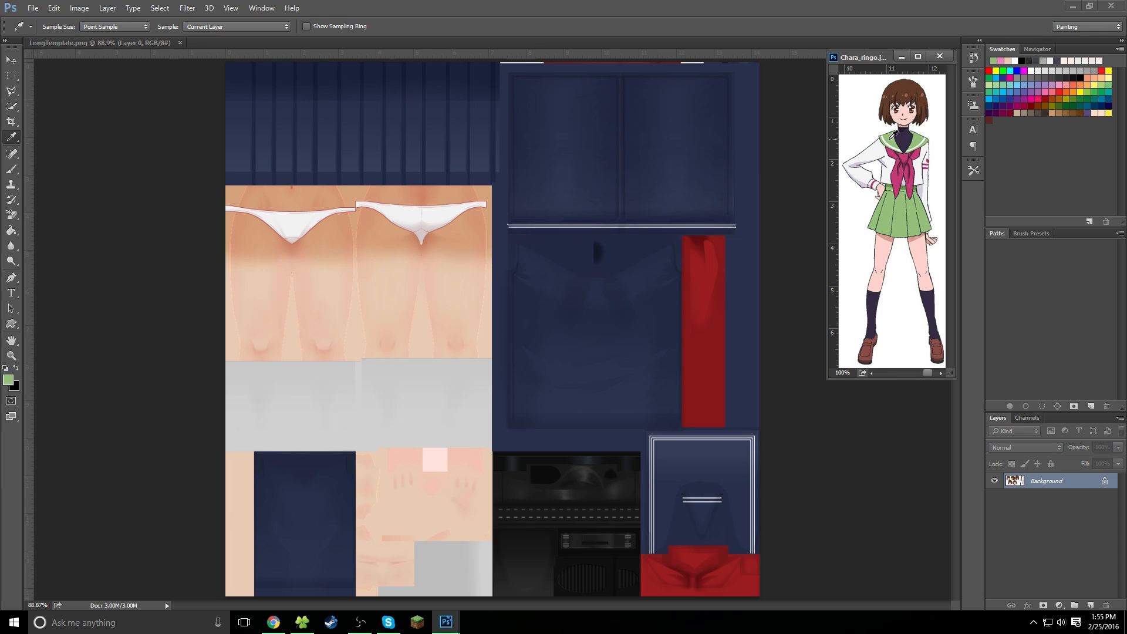
pyautogui.press('o')
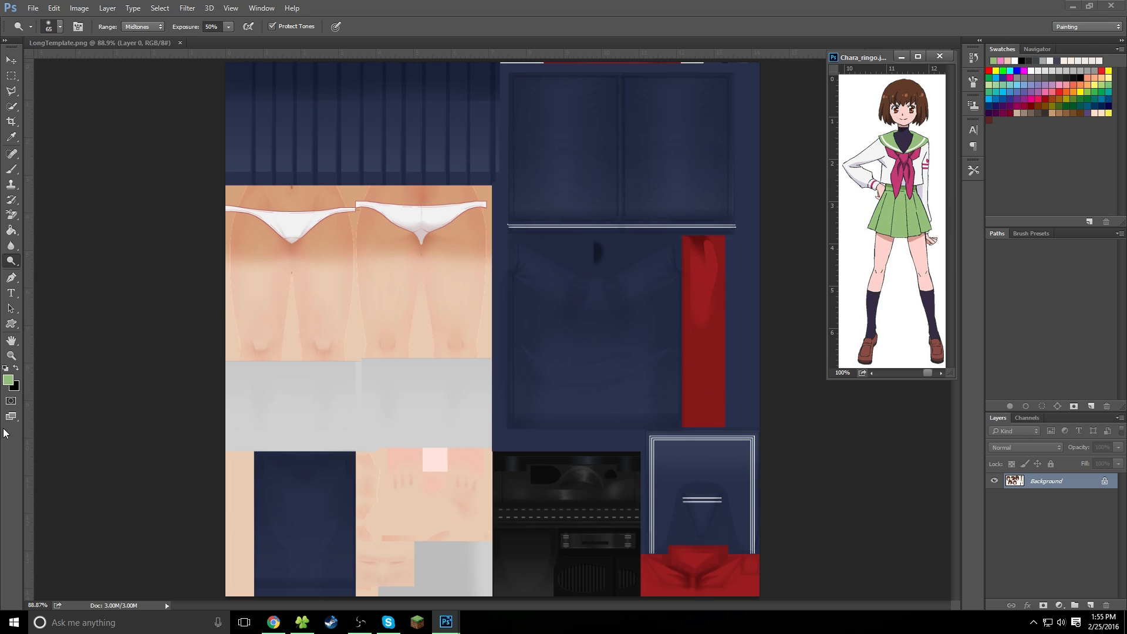
pyautogui.click(8, 381)
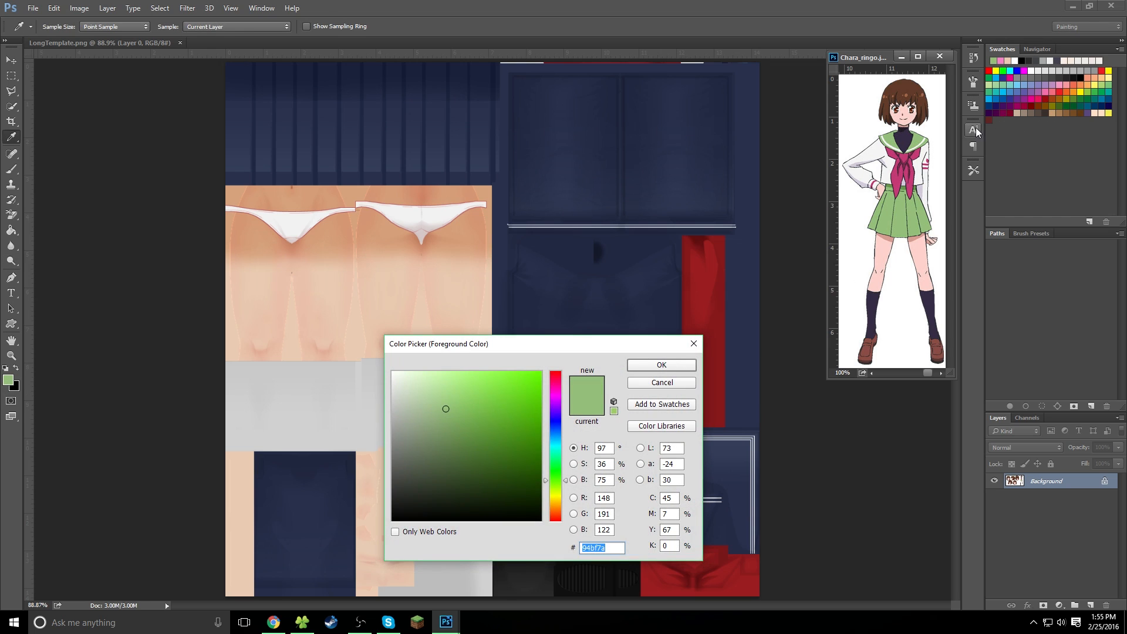
pyautogui.click(667, 403)
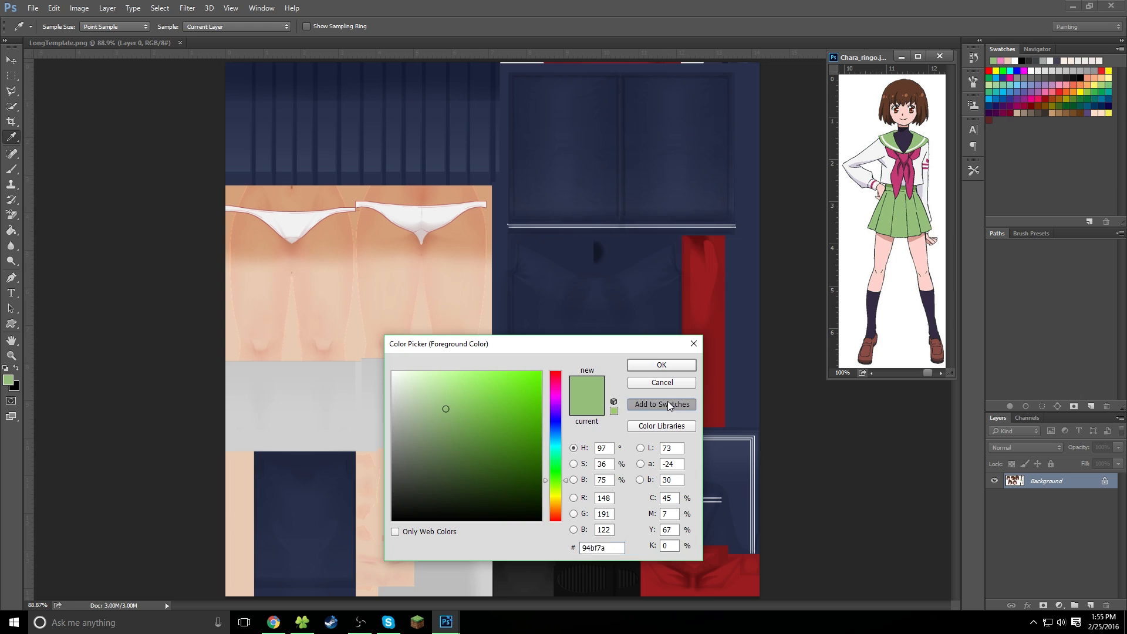
pyautogui.click(671, 213)
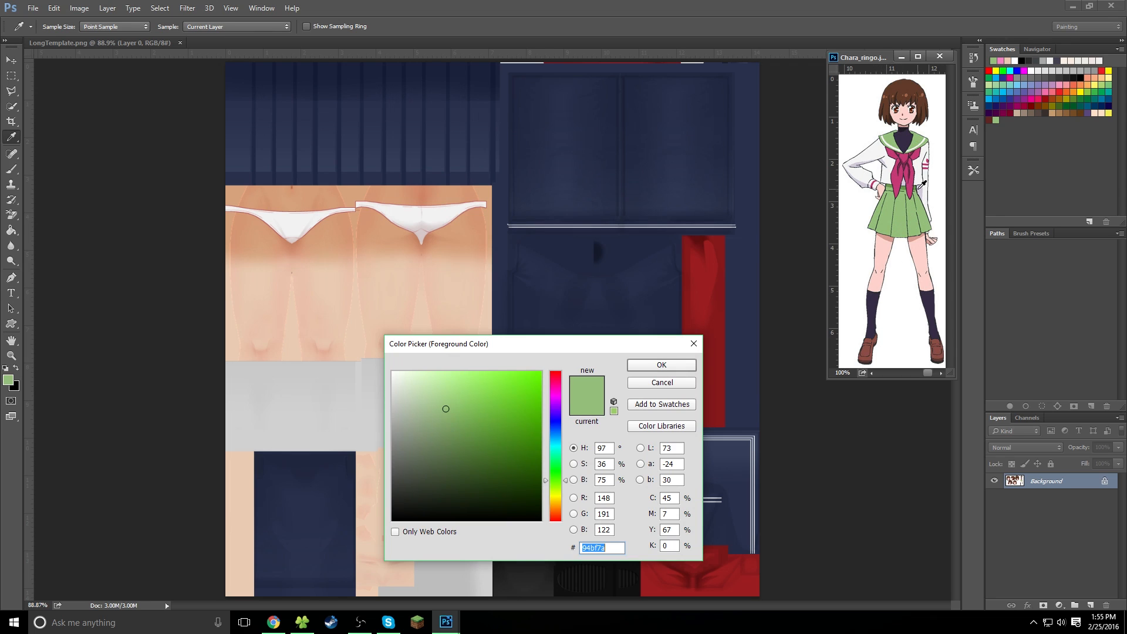
# Sample the pink of the figure's neckerchief (c53976) and add it to the swatches under the suggested name
pyautogui.click(901, 178)
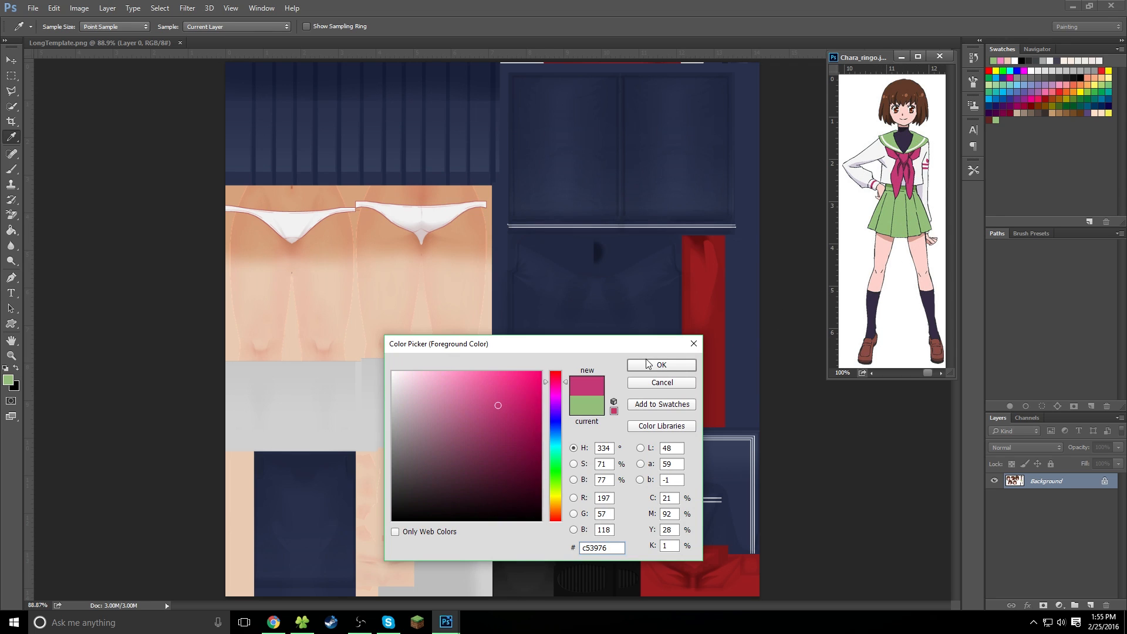
pyautogui.click(663, 405)
pyautogui.click(670, 210)
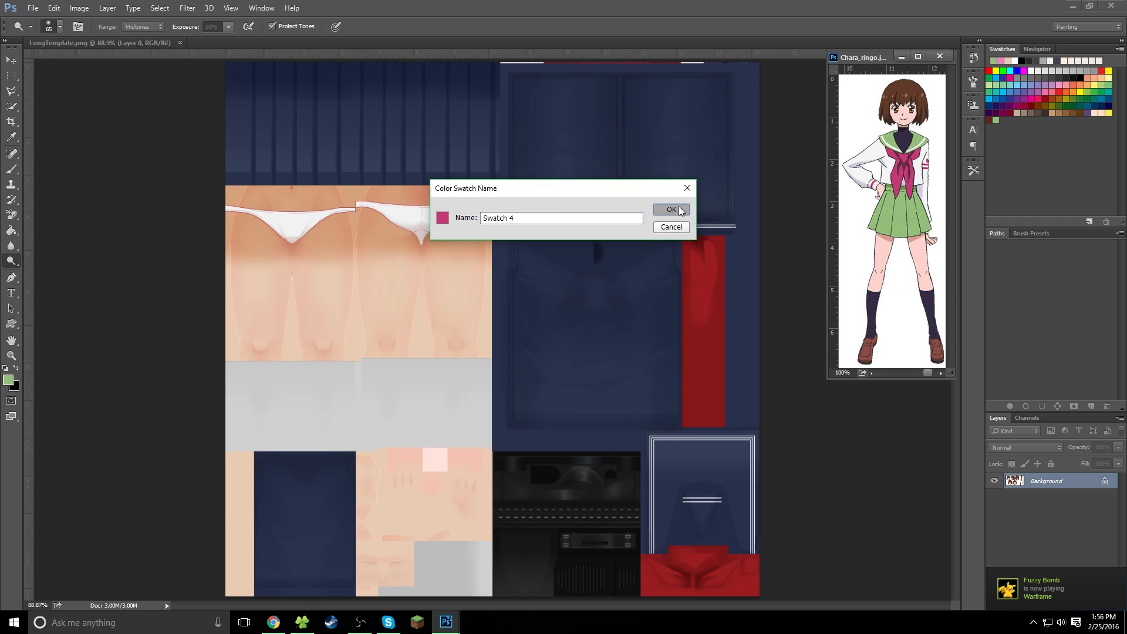
# Sample the dark purple of the figure's undershirt collar (362c44) and save it as a new swatch
pyautogui.click(904, 136)
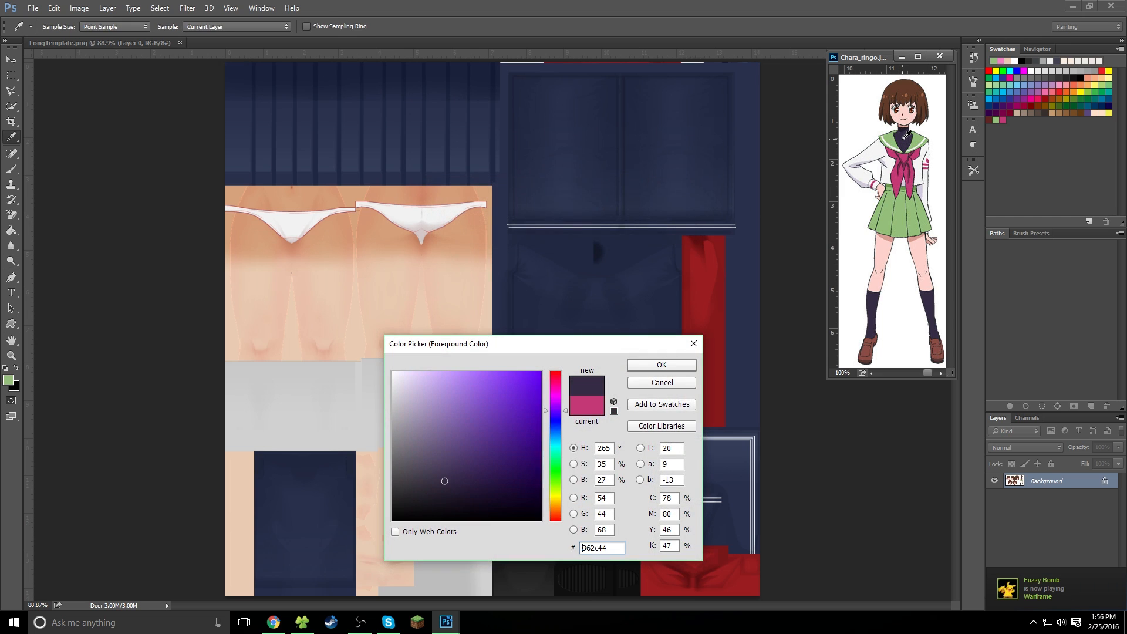
pyautogui.click(664, 405)
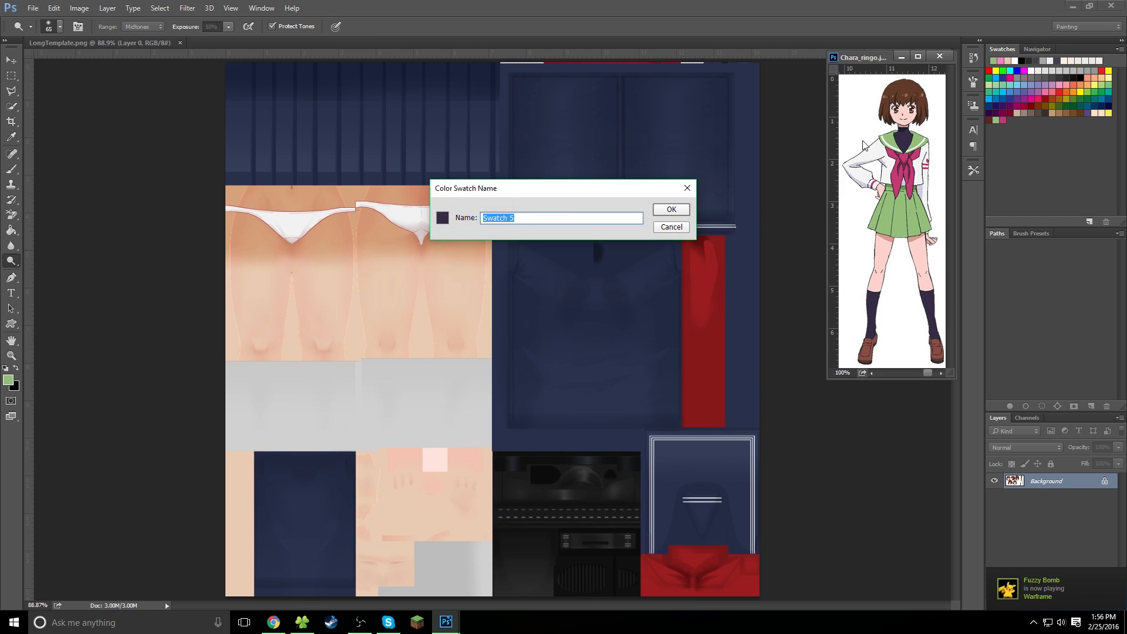
pyautogui.click(672, 214)
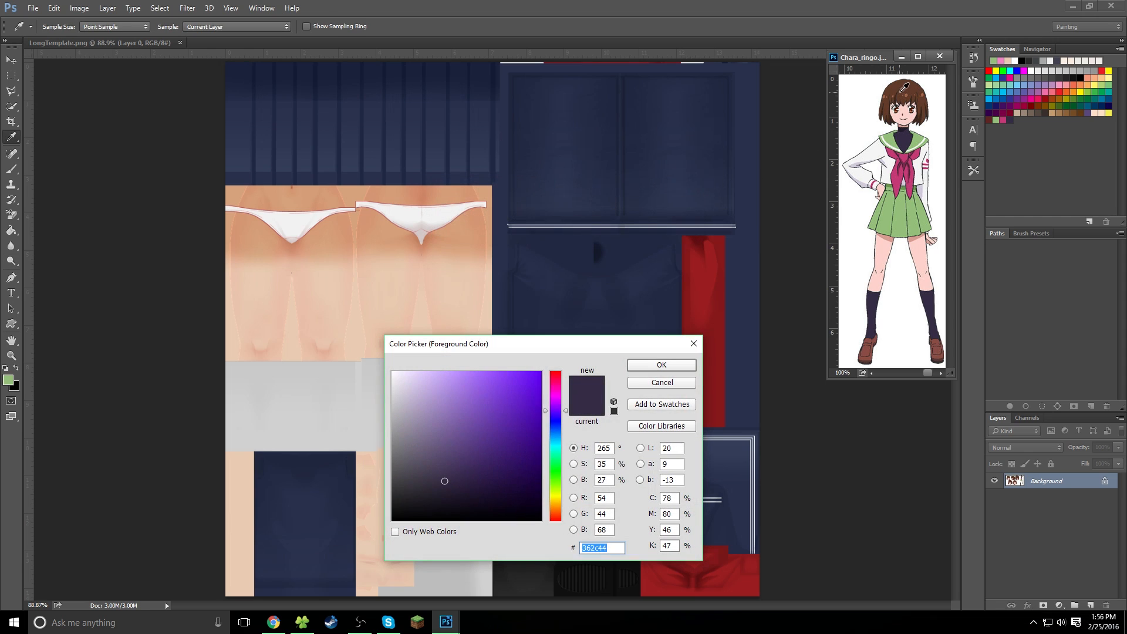
# Sample the brown of the figure's hair (613a29) and store it as another swatch
pyautogui.click(907, 86)
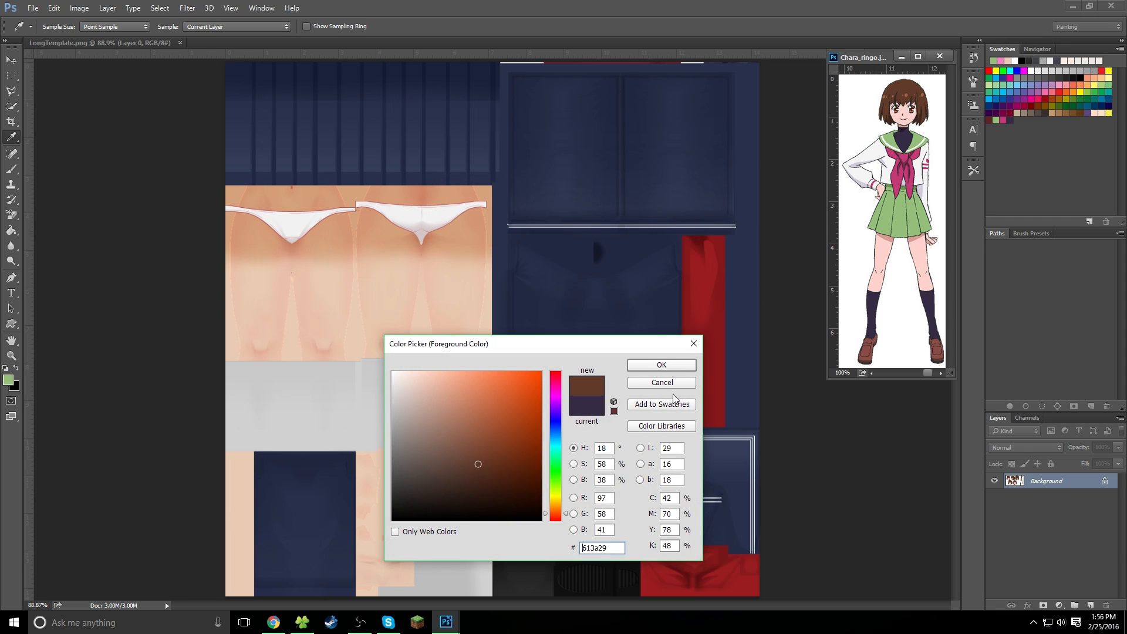
pyautogui.click(661, 404)
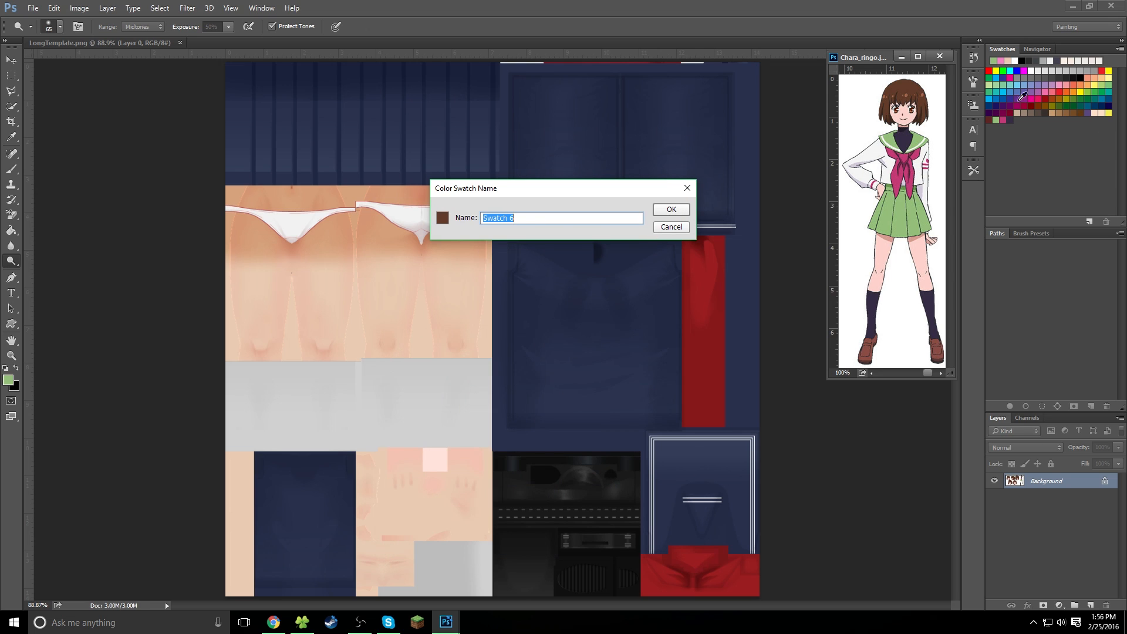
pyautogui.click(668, 212)
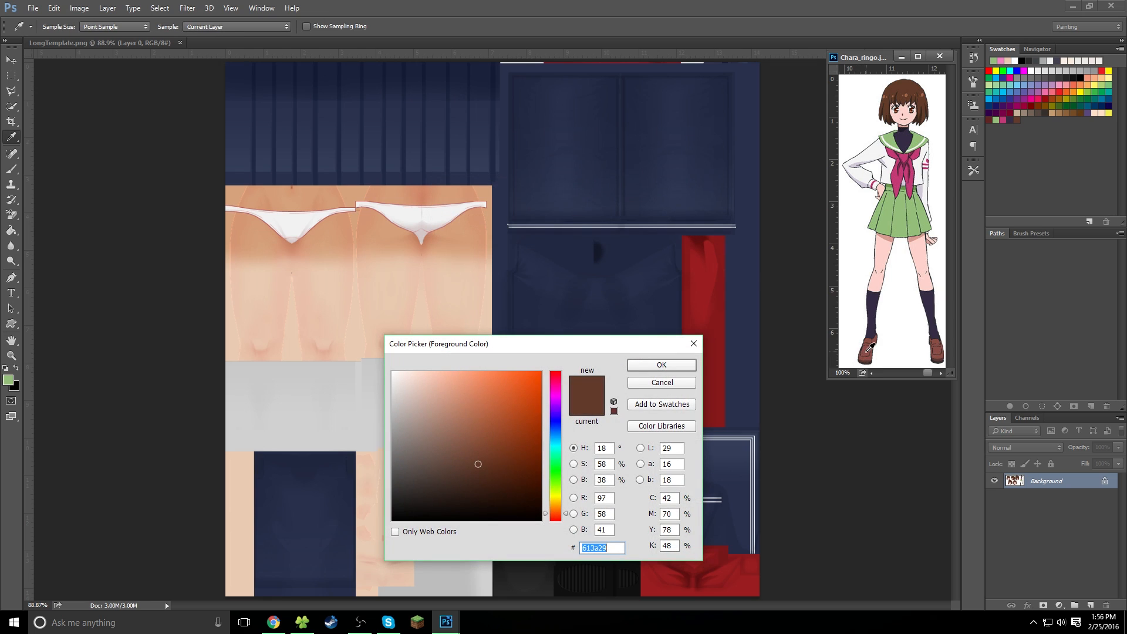
# Sample the reddish brown of the figure's shoe (8b4c45) as the foreground color and return to the LongTemplate.png document
pyautogui.click(869, 349)
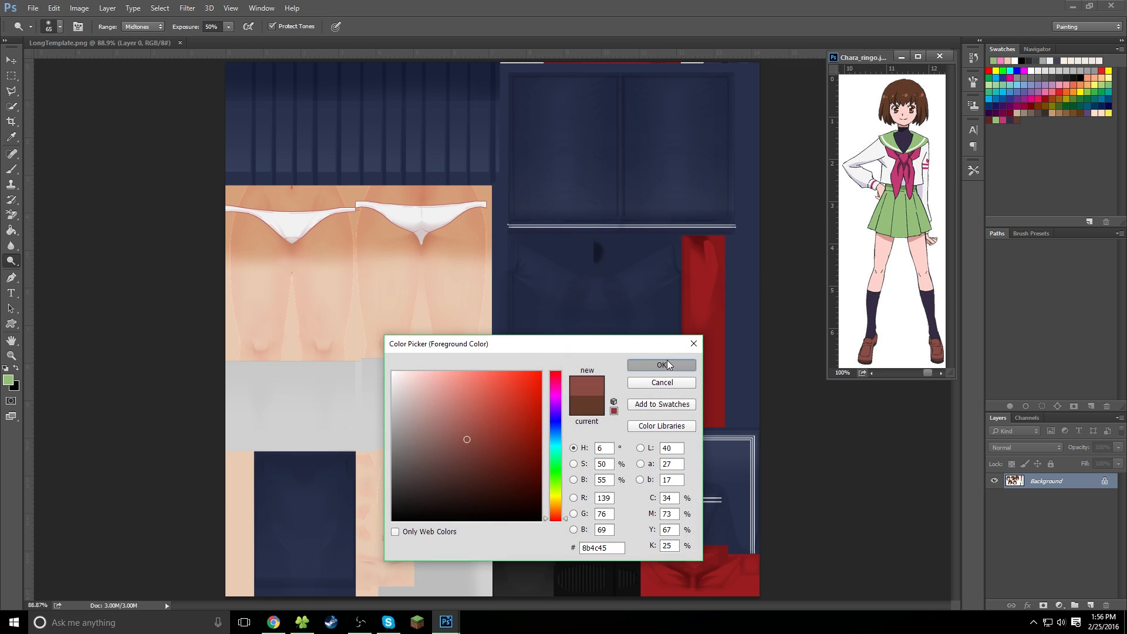
pyautogui.click(667, 362)
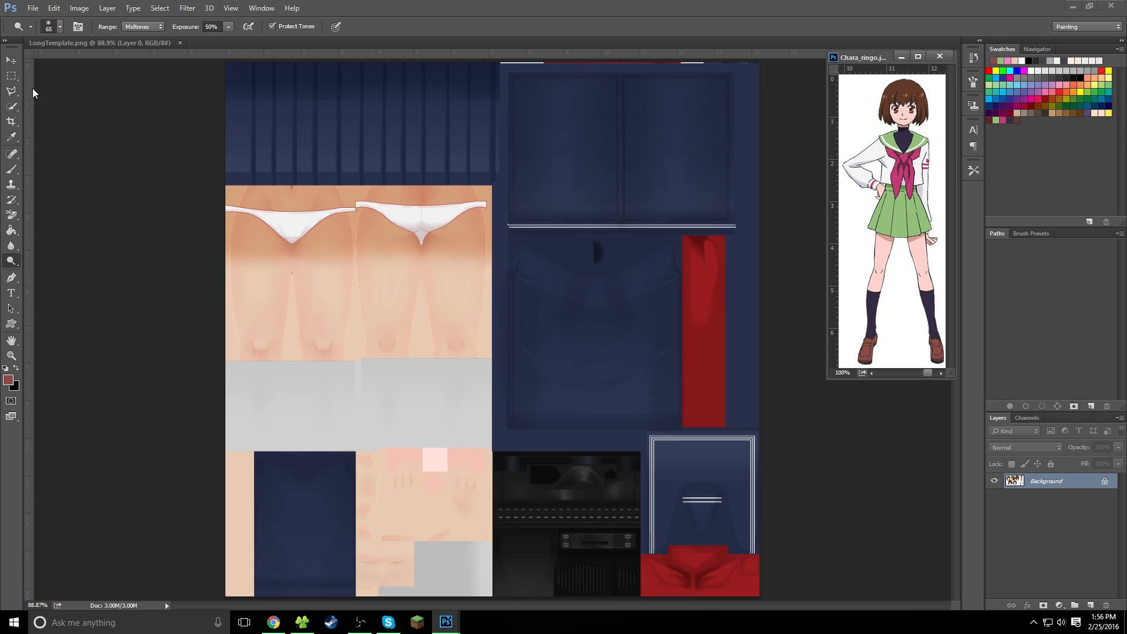
pyautogui.click(45, 112)
# Quick-select the navy pleated skirt area of the template and choose the saved uniform green swatch as the foreground color
pyautogui.click(11, 107)
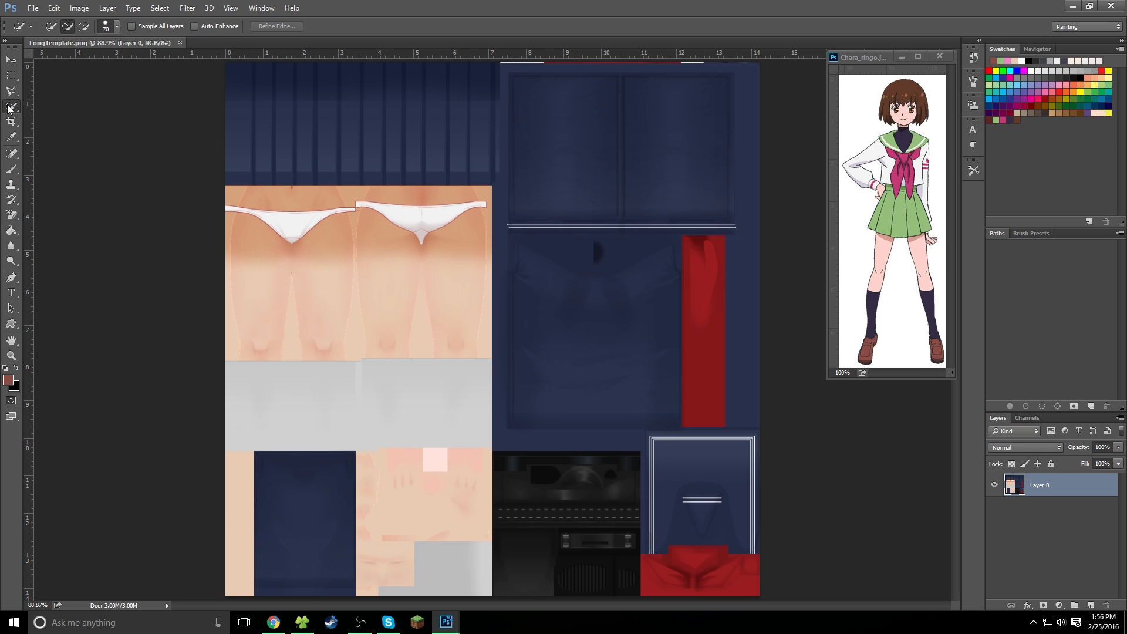
pyautogui.moveTo(335, 117)
pyautogui.mouseDown()
pyautogui.moveTo(378, 152)
pyautogui.moveTo(426, 133)
pyautogui.moveTo(451, 160)
pyautogui.mouseUp()
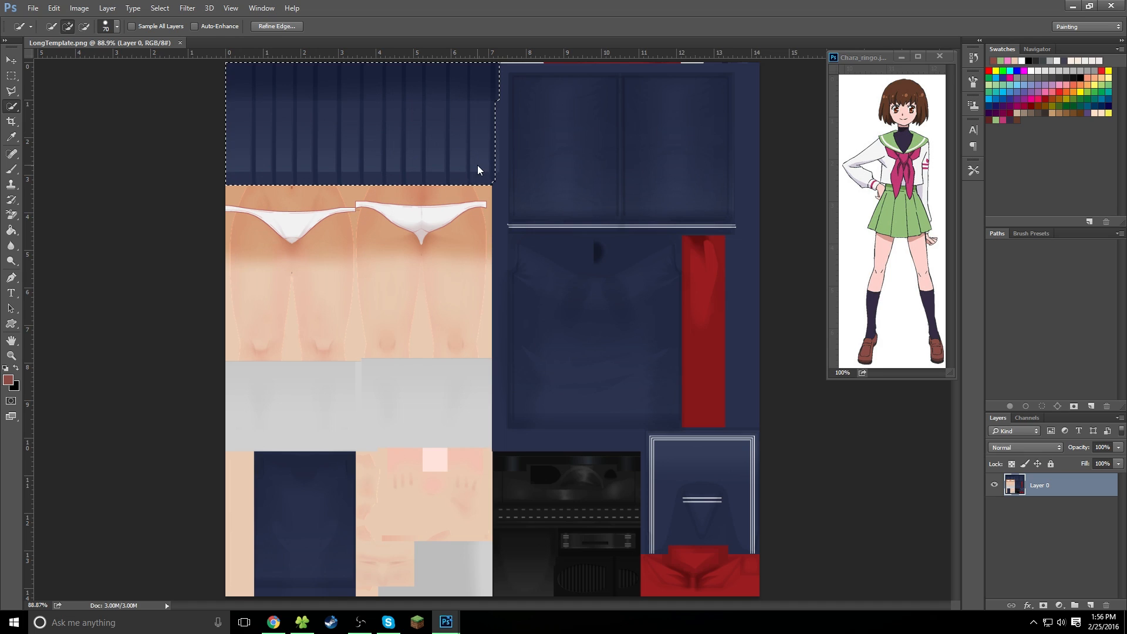
pyautogui.moveTo(480, 148); pyautogui.dragTo(479, 129)
pyautogui.click(998, 120)
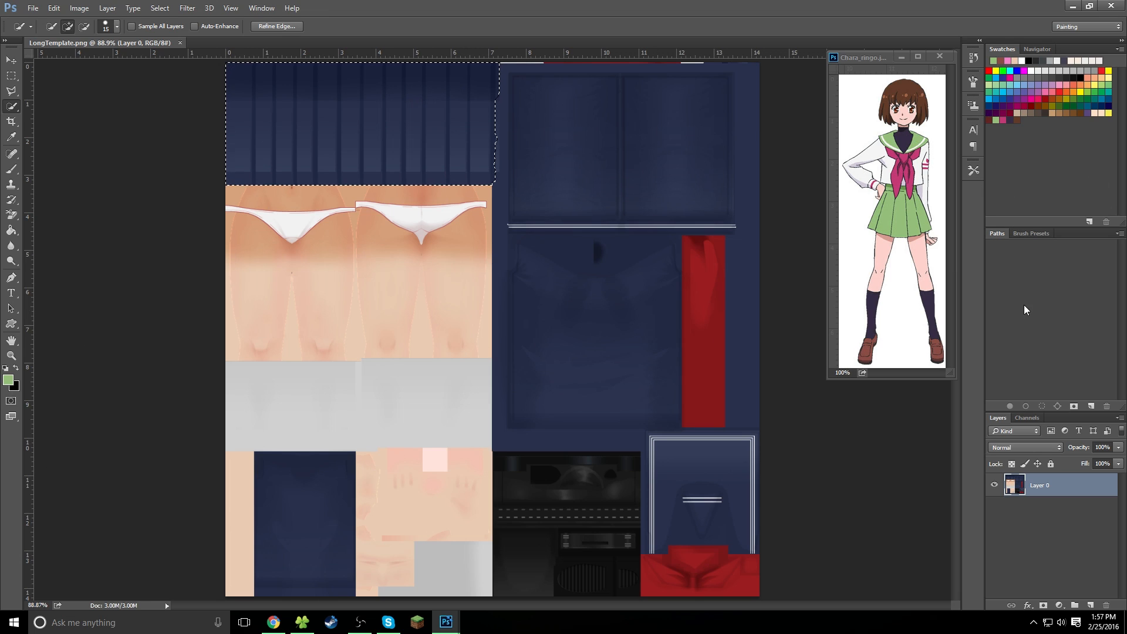
pyautogui.moveTo(1059, 226); pyautogui.dragTo(1059, 142)
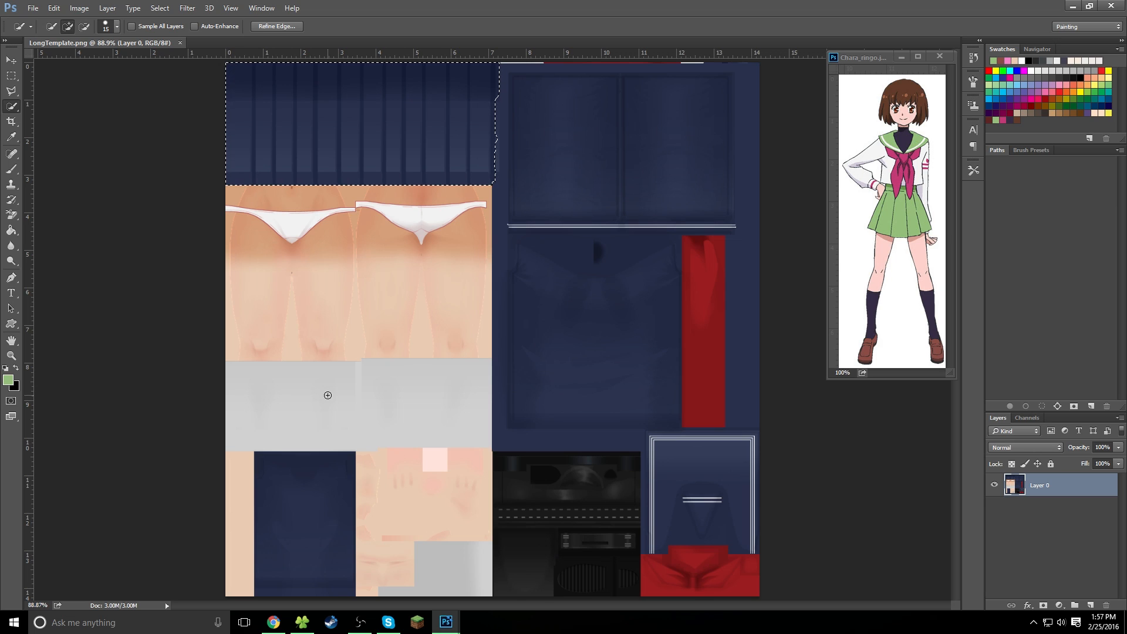
# Try filling the selected skirt area with the green foreground color, and undo the fill
pyautogui.press('i')
pyautogui.hotkey('shift', 'F5')
pyautogui.click(577, 187)
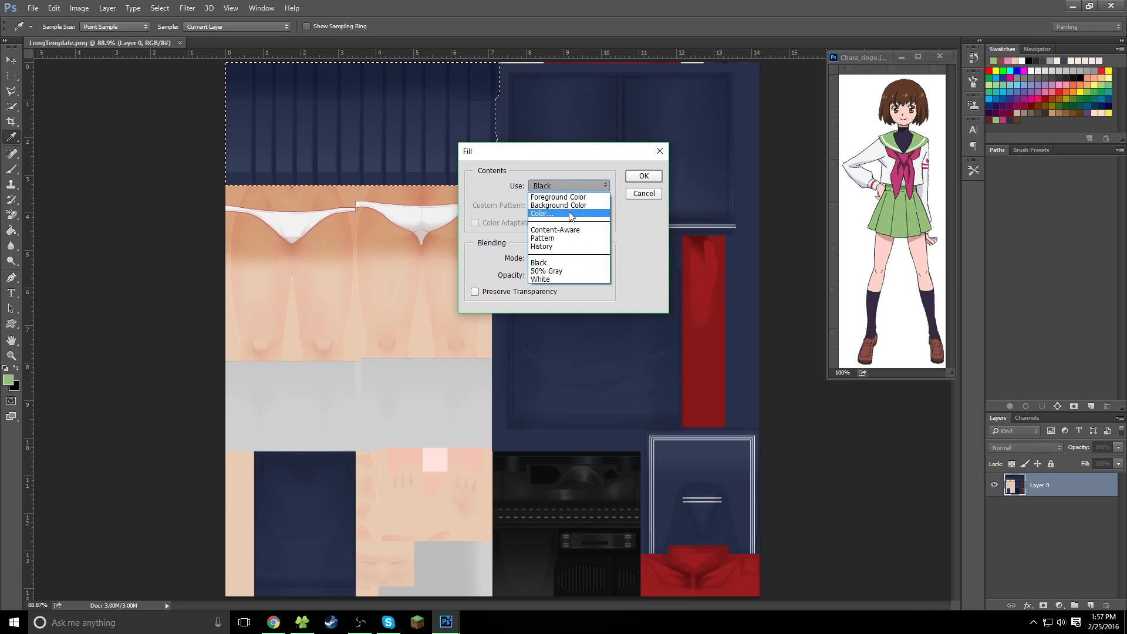
pyautogui.click(567, 197)
pyautogui.click(646, 175)
pyautogui.press('w')
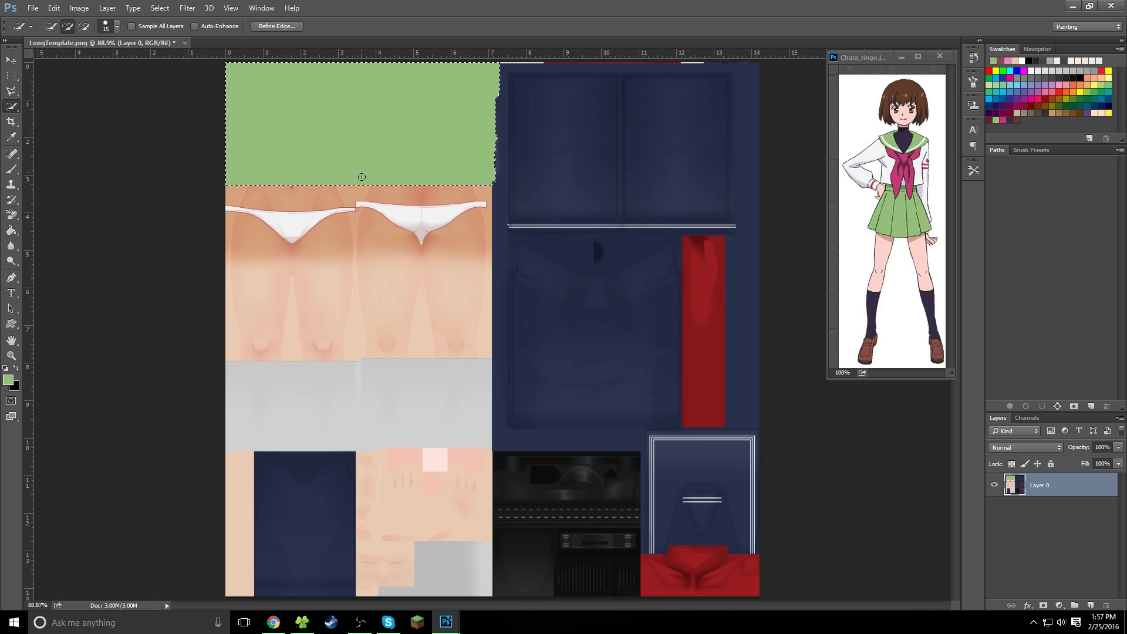
pyautogui.hotkey('ctrl', 'z')
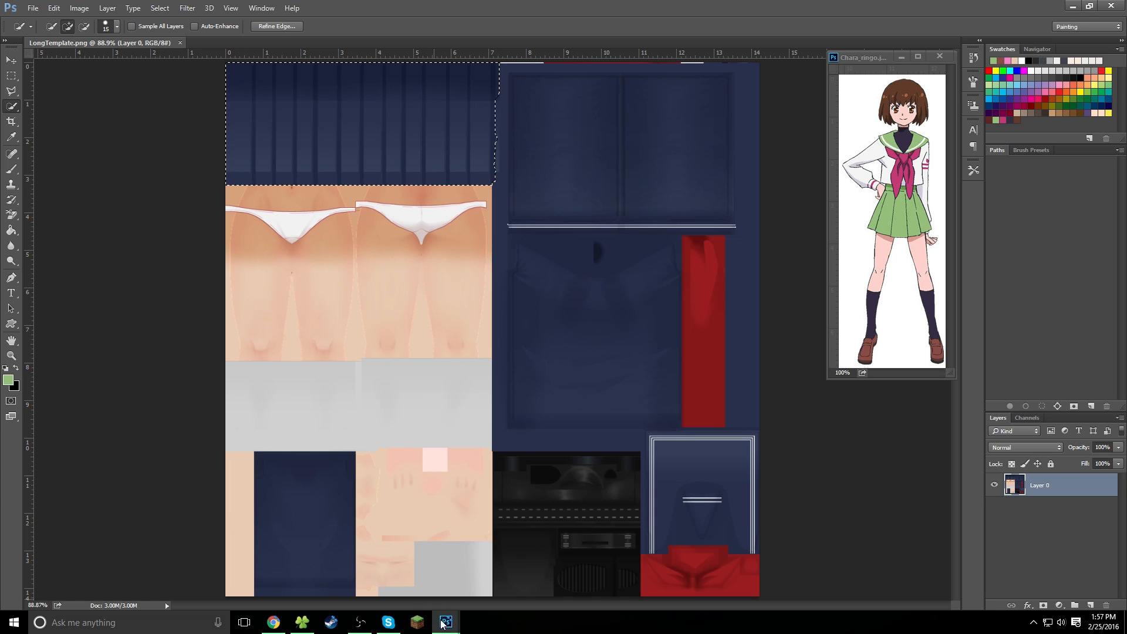
# Switch to the file manager and open the YandereSimFeb21st folder in Downloads
pyautogui.click(312, 623)
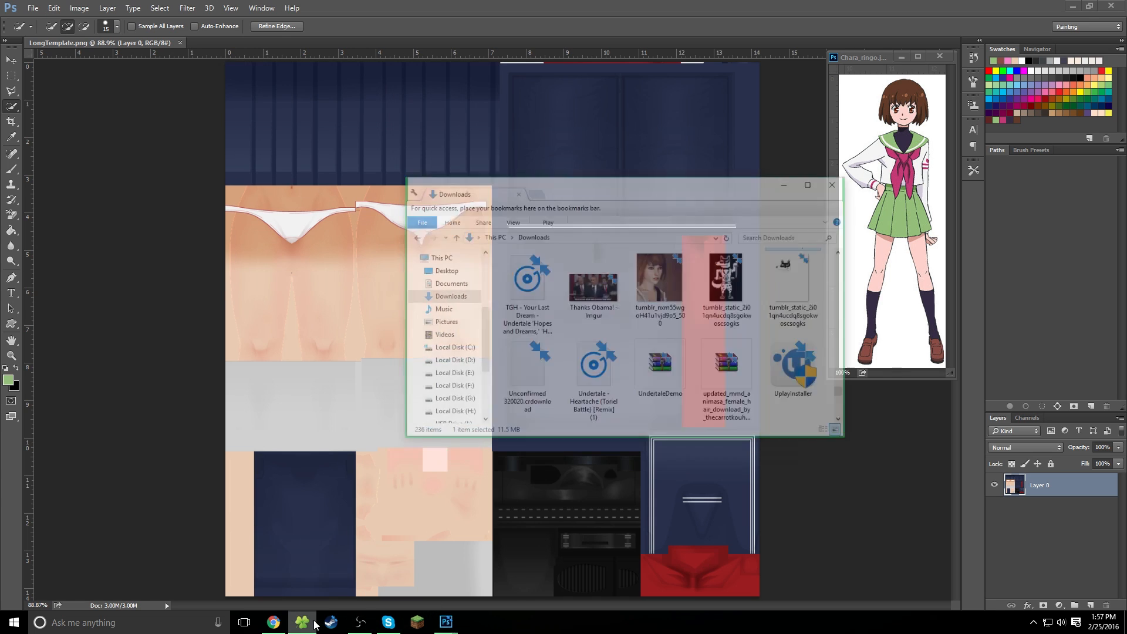
pyautogui.scroll(10, 519, 234)
pyautogui.scroll(15, 541, 251)
pyautogui.scroll(6, 556, 275)
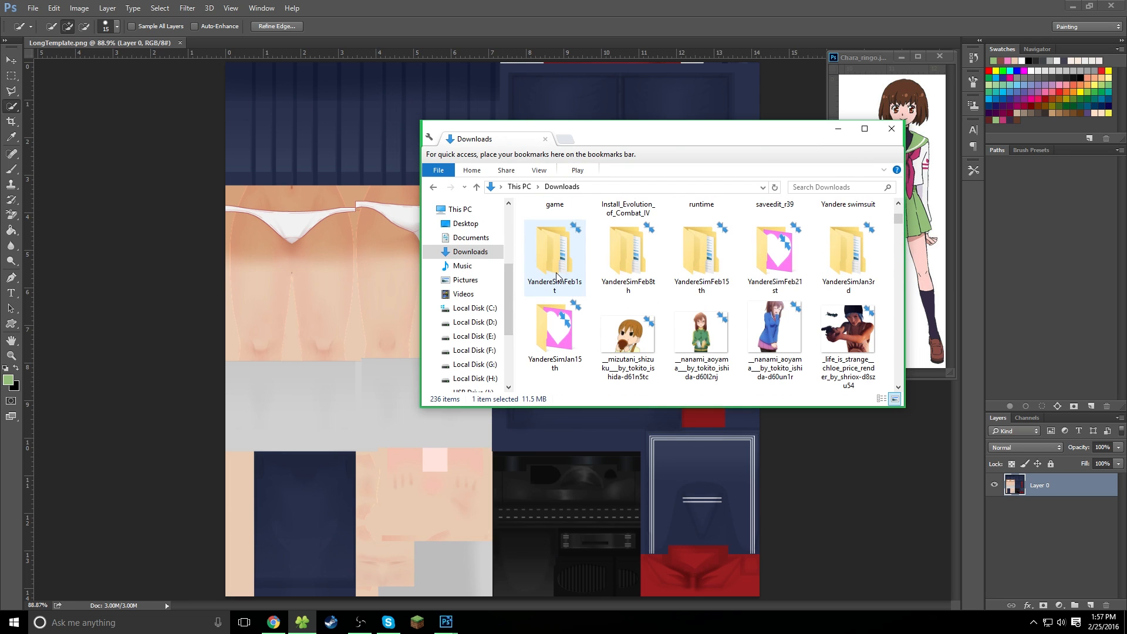
pyautogui.doubleClick(775, 252)
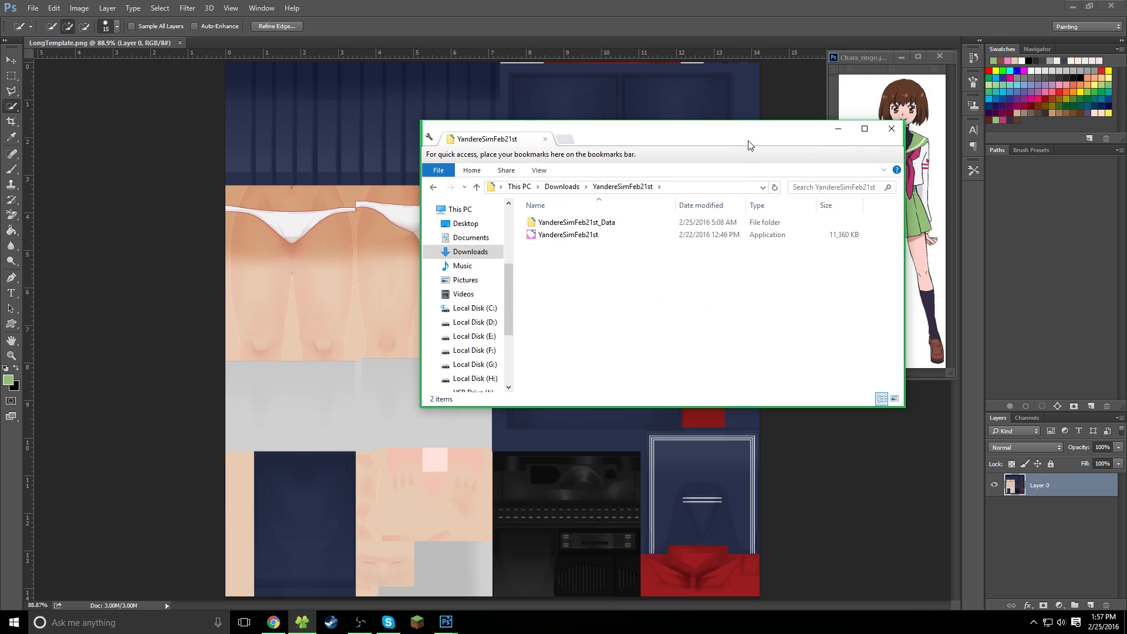
# Switch to Steam and open the games library at the YandereSim entries
pyautogui.click(330, 622)
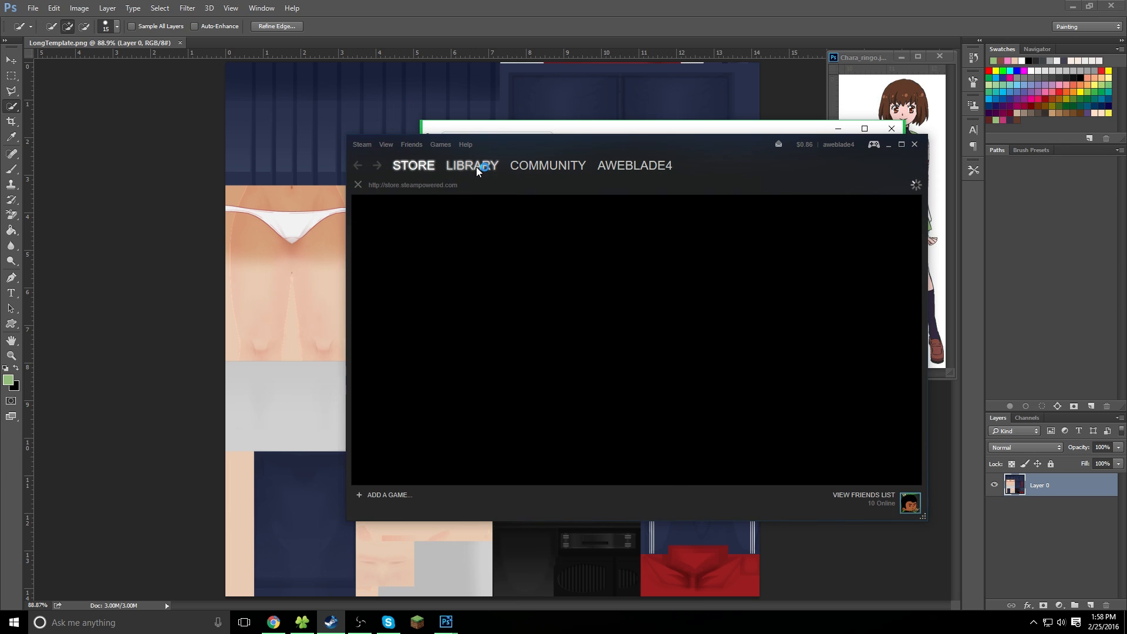
pyautogui.click(477, 167)
pyautogui.scroll(-10, 435, 410)
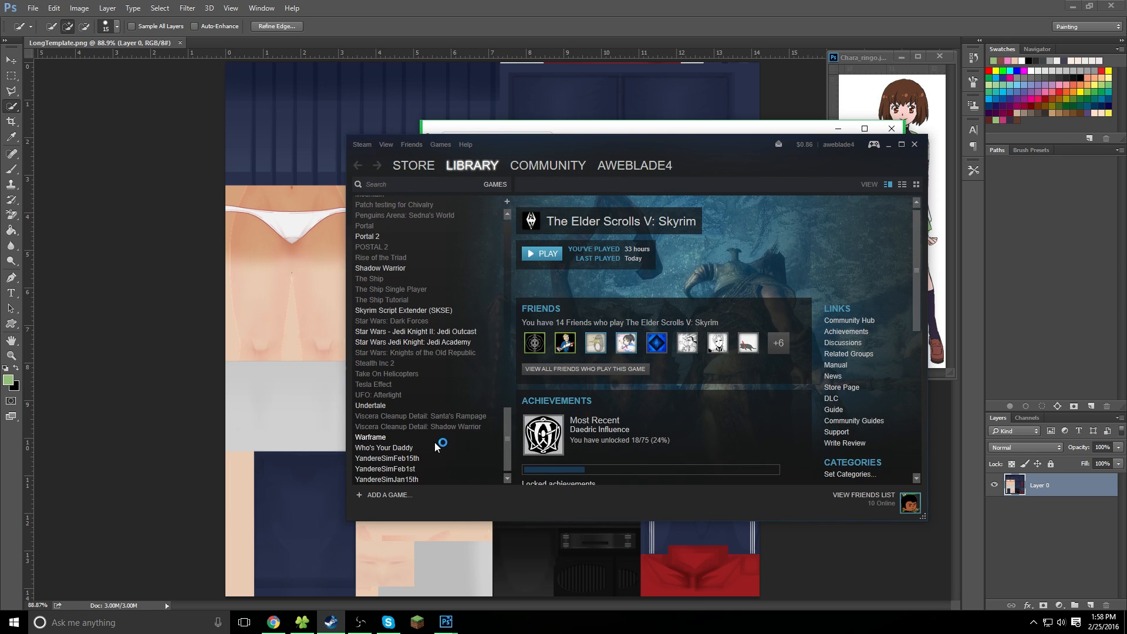
pyautogui.click(405, 495)
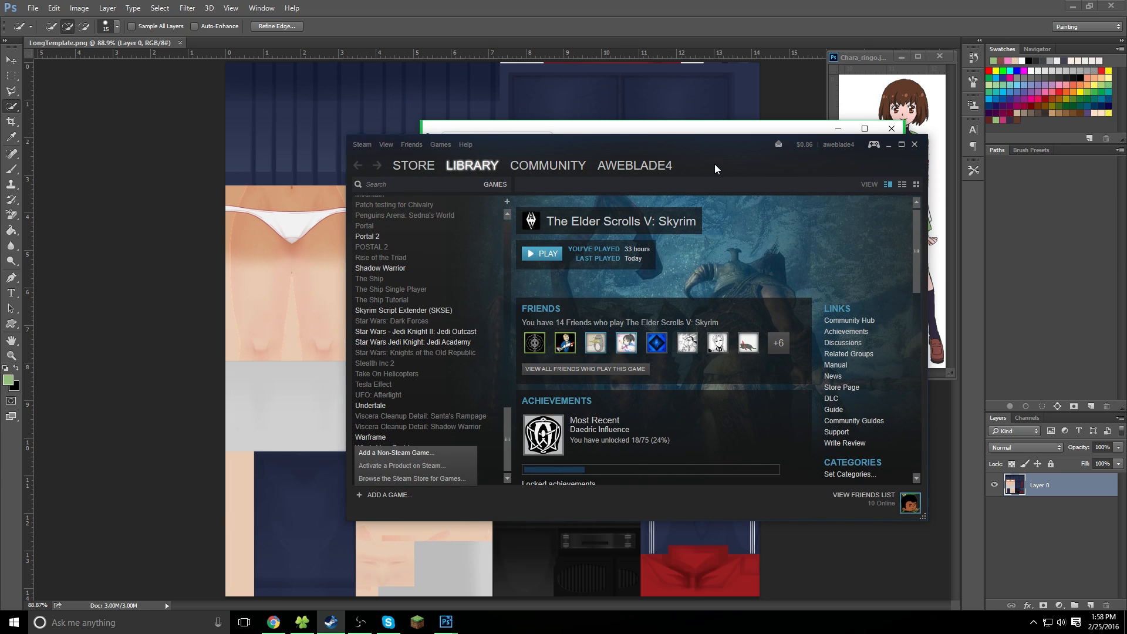
pyautogui.moveTo(727, 153); pyautogui.dragTo(671, 129)
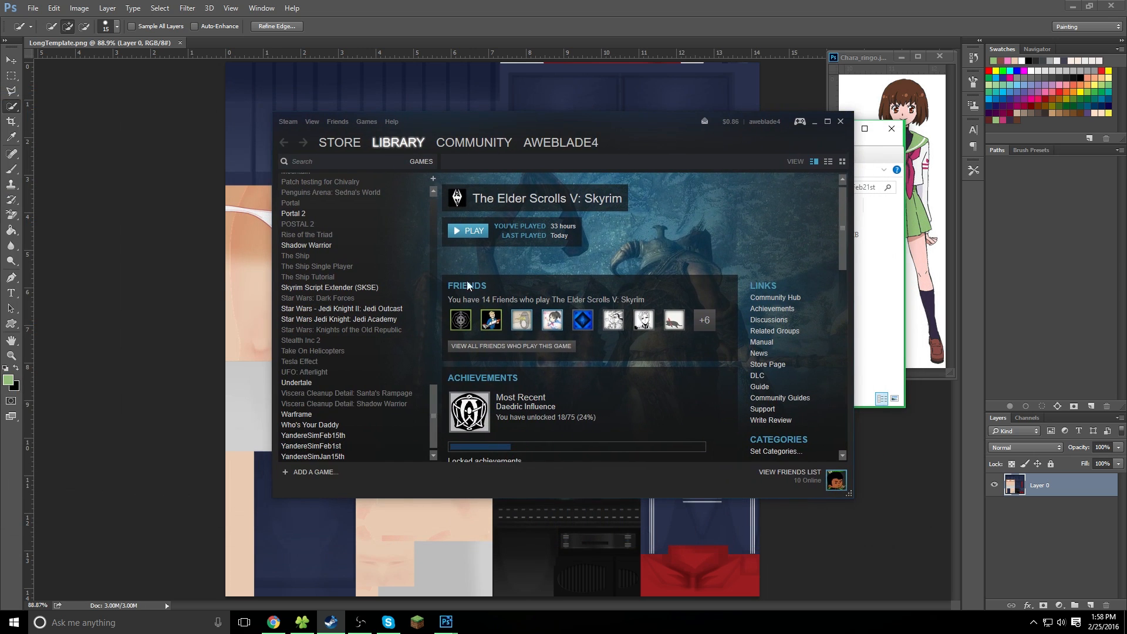
# Add the YandereSimFeb21st program to the Steam library as a non-Steam game
pyautogui.click(324, 472)
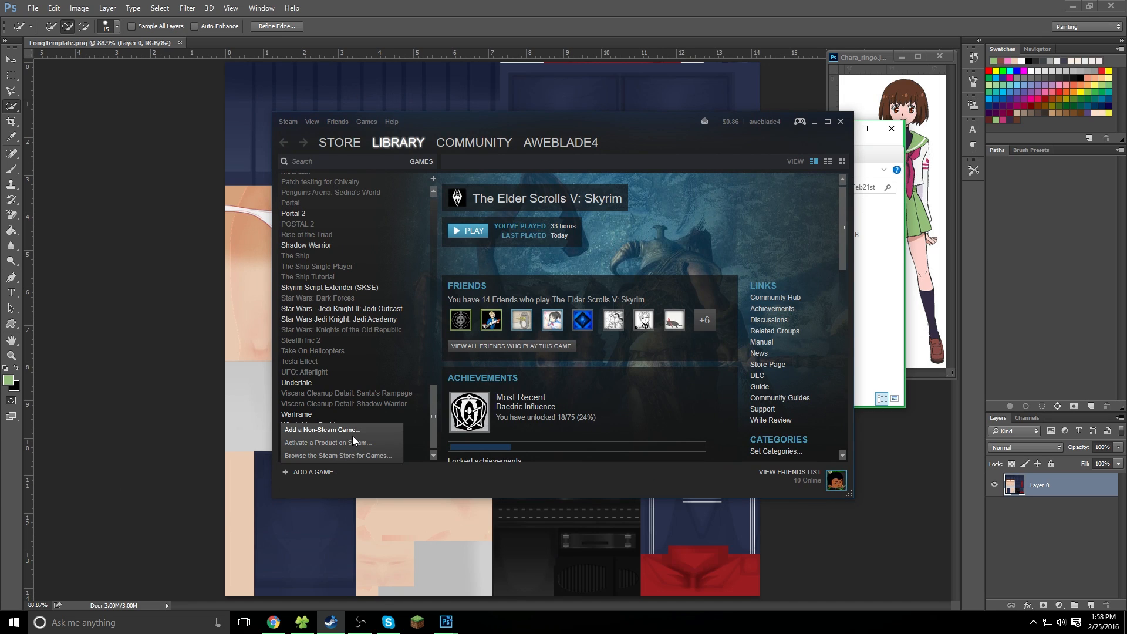
pyautogui.click(882, 338)
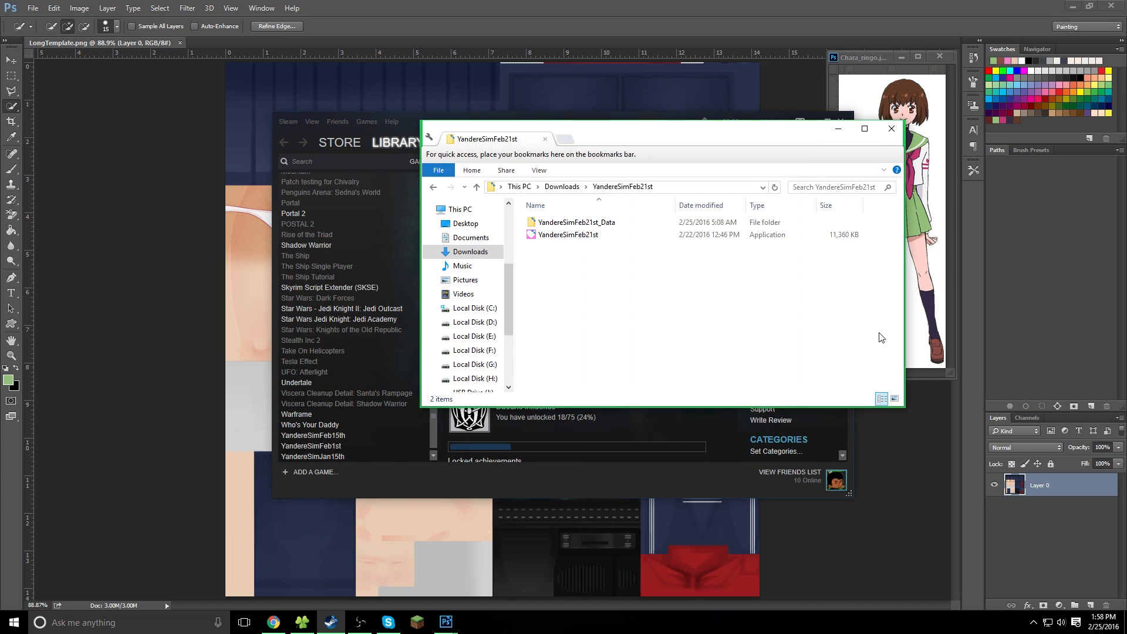
pyautogui.click(474, 487)
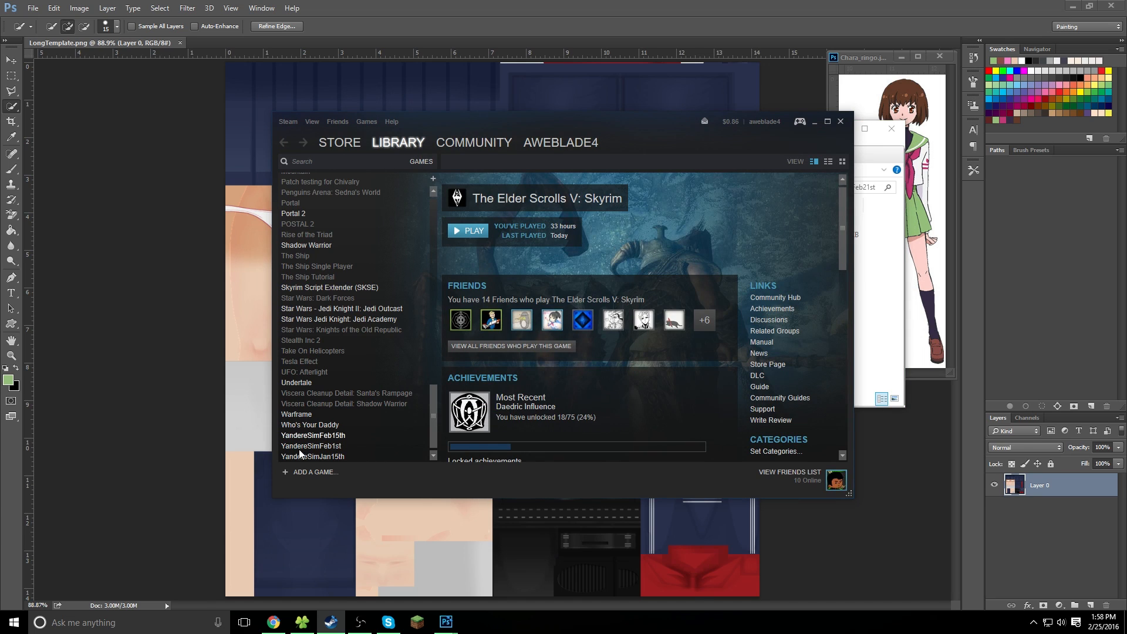
pyautogui.click(315, 474)
pyautogui.click(331, 433)
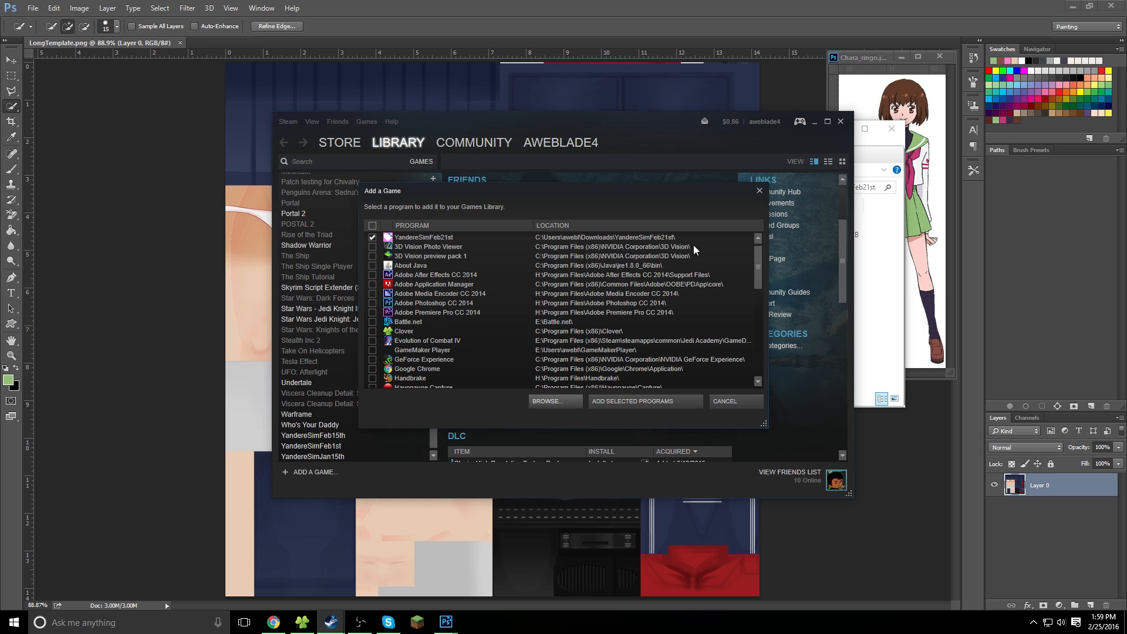
pyautogui.click(663, 401)
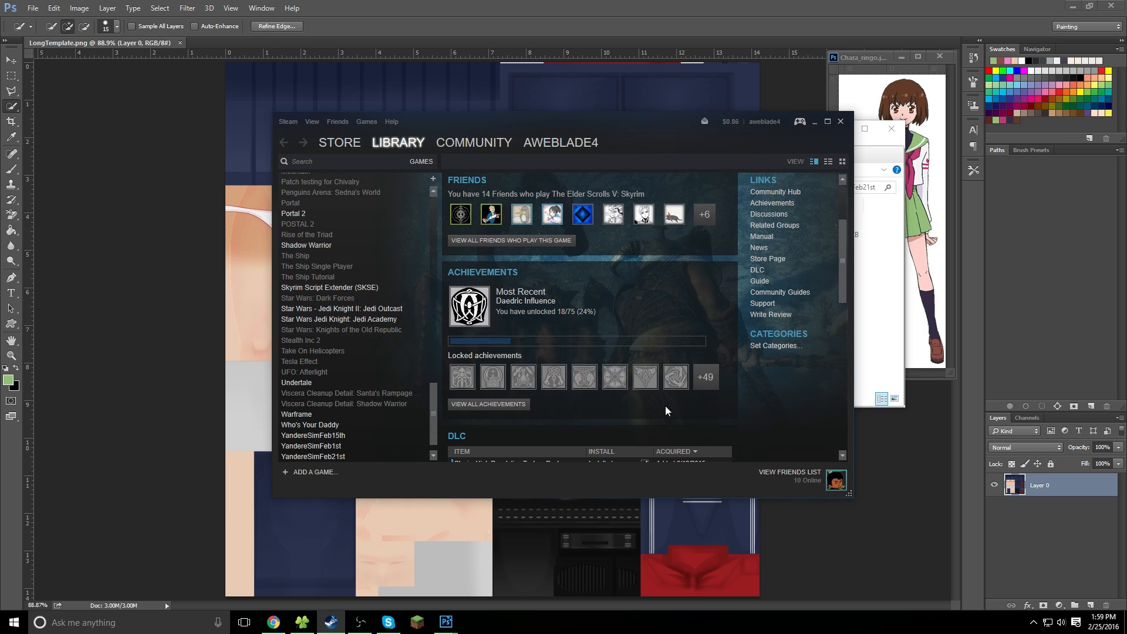
# Open the YandereSimFeb21st library entry and move the Steam and game folder windows apart
pyautogui.click(337, 447)
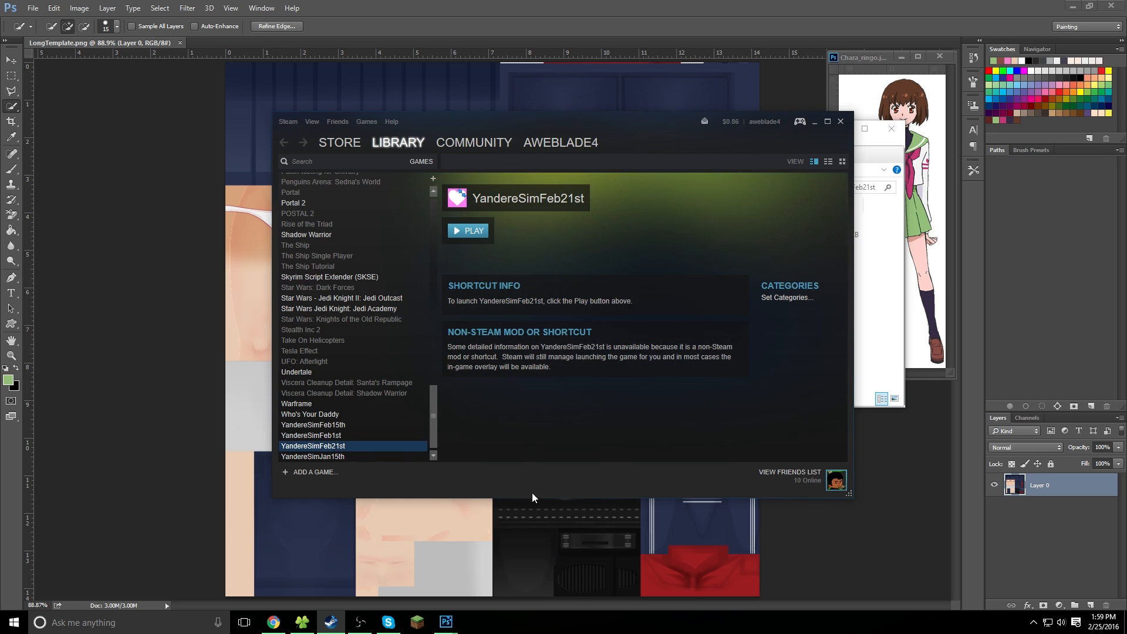
pyautogui.moveTo(621, 122); pyautogui.dragTo(462, 120)
pyautogui.moveTo(737, 138)
pyautogui.mouseDown()
pyautogui.moveTo(840, 312)
pyautogui.moveTo(637, 174)
pyautogui.moveTo(734, 173)
pyautogui.moveTo(764, 277)
pyautogui.mouseUp()
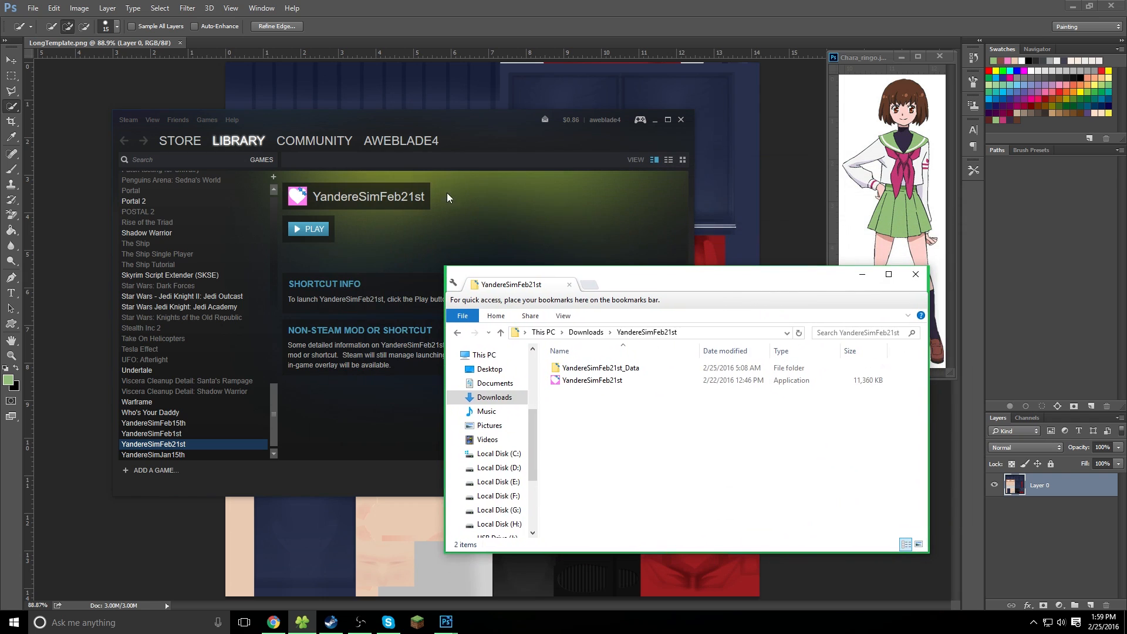
# Switch back to Photoshop and fill the selected skirt area with the green foreground color at 100% opacity
pyautogui.click(79, 500)
pyautogui.click(470, 167)
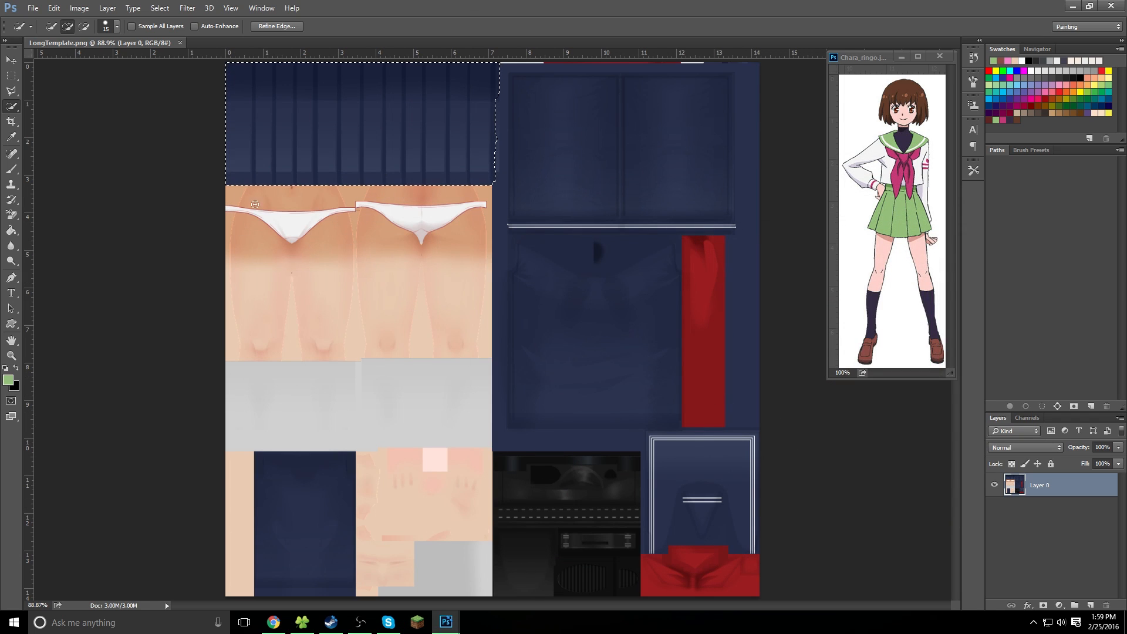
pyautogui.hotkey('shift', 'F5')
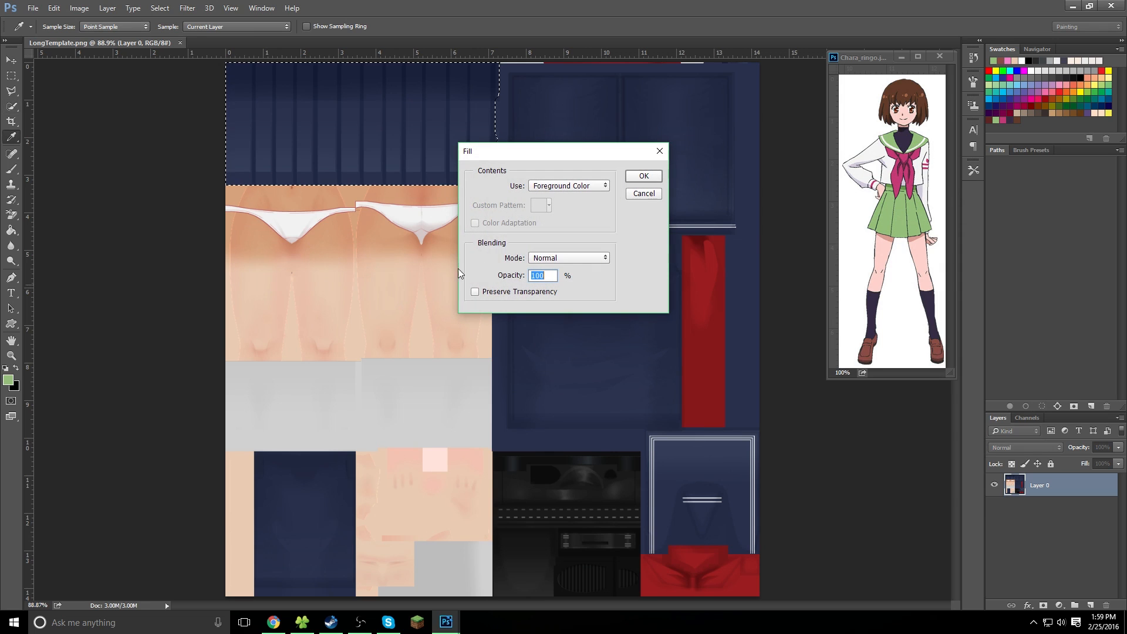
pyautogui.click(644, 176)
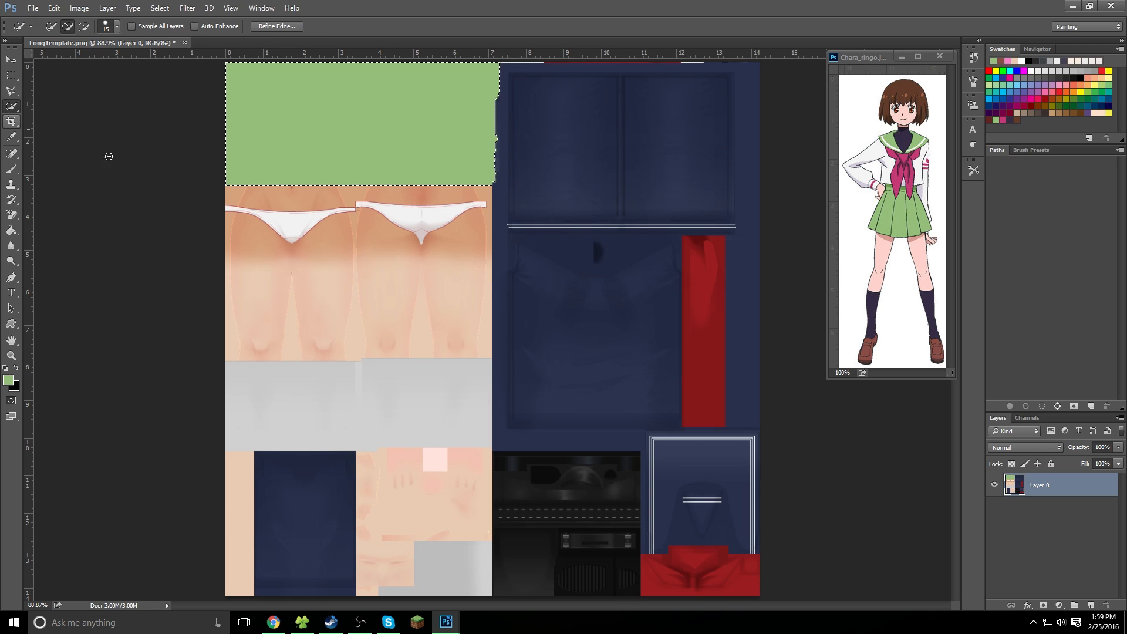
# Add the navy uniform top, sleeve and collar areas of the template to the selection
pyautogui.click(599, 121)
pyautogui.moveTo(574, 361)
pyautogui.mouseDown()
pyautogui.moveTo(591, 415)
pyautogui.moveTo(621, 270)
pyautogui.moveTo(596, 291)
pyautogui.mouseUp()
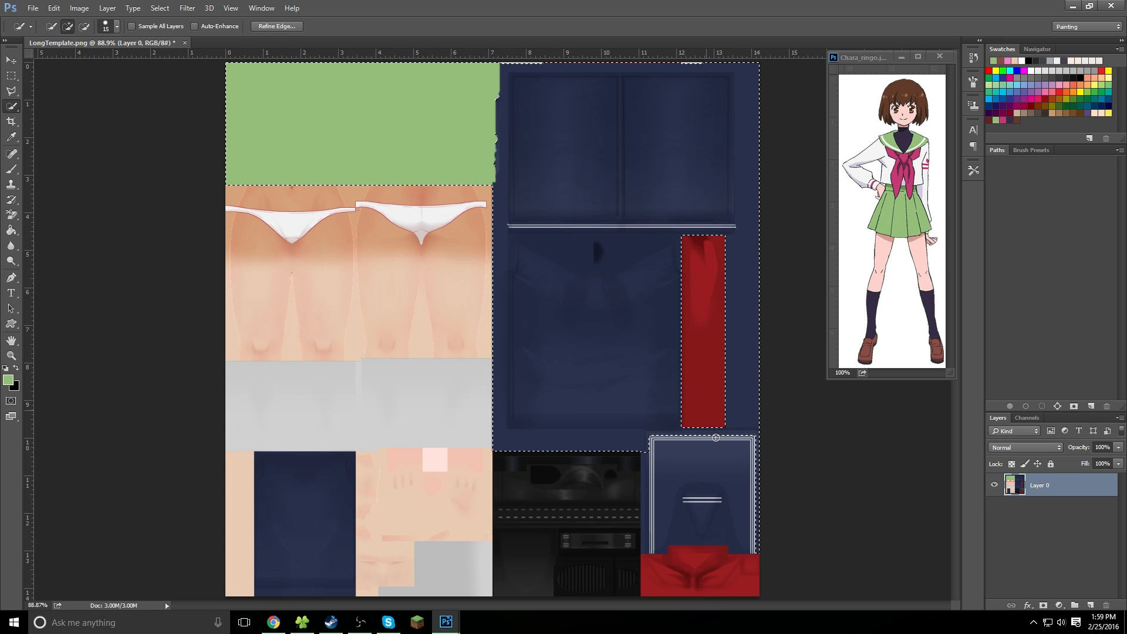
pyautogui.click(661, 499)
pyautogui.click(652, 506)
pyautogui.press('i')
pyautogui.hotkey('shift', 'F5')
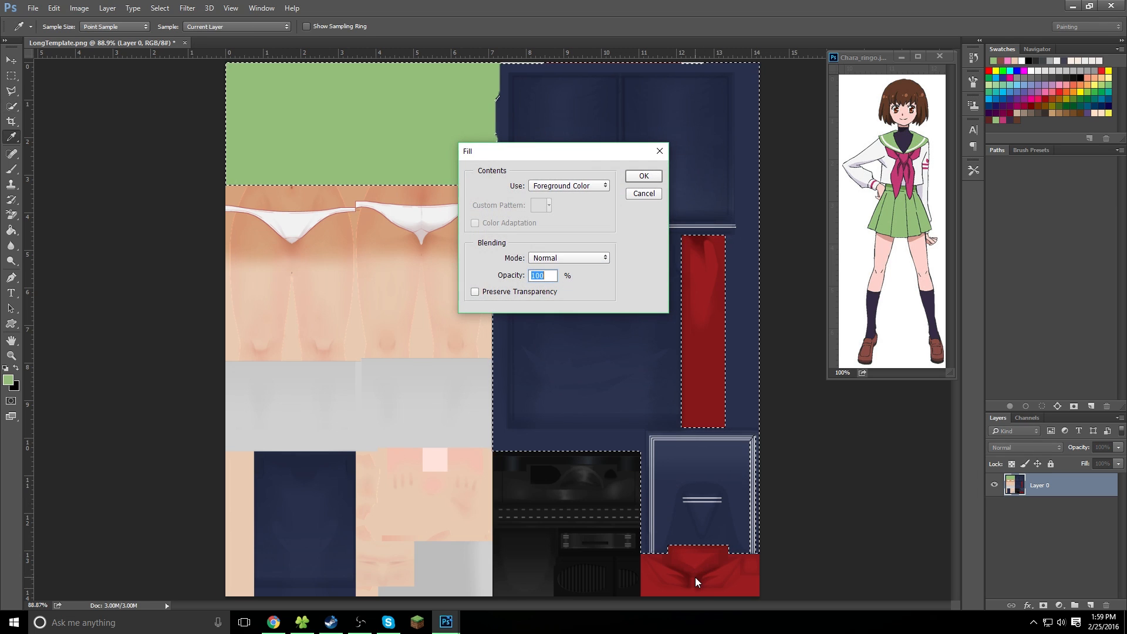
pyautogui.click(644, 193)
# Remove the green skirt area from the selection and fill the remaining uniform top with white at 100% opacity
pyautogui.press('alt')
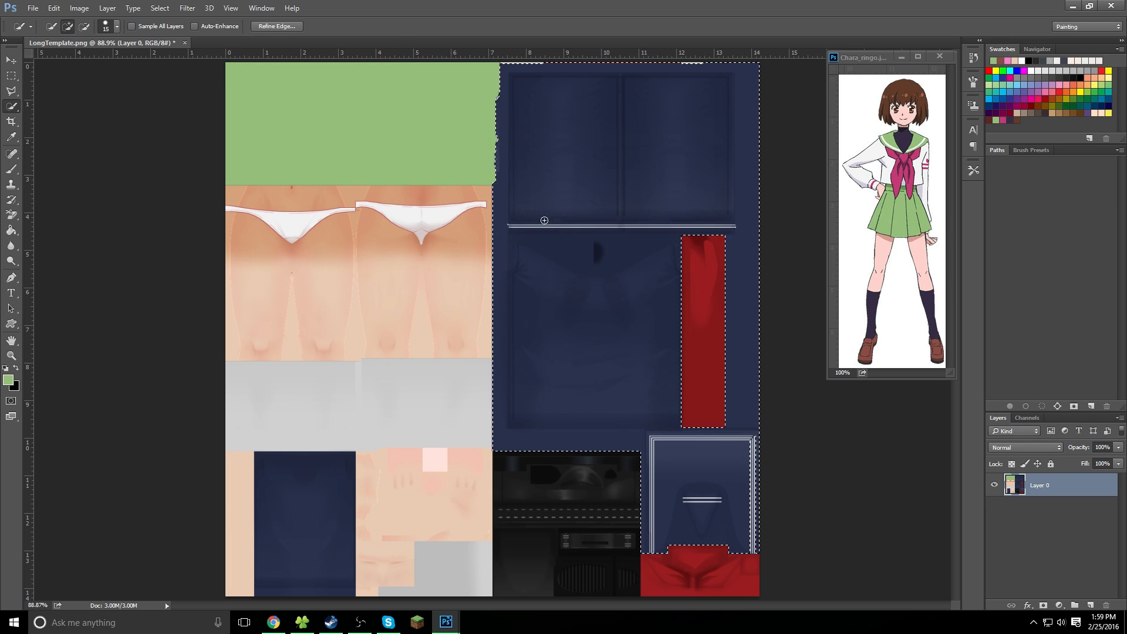
pyautogui.hotkey('shift', 'F5')
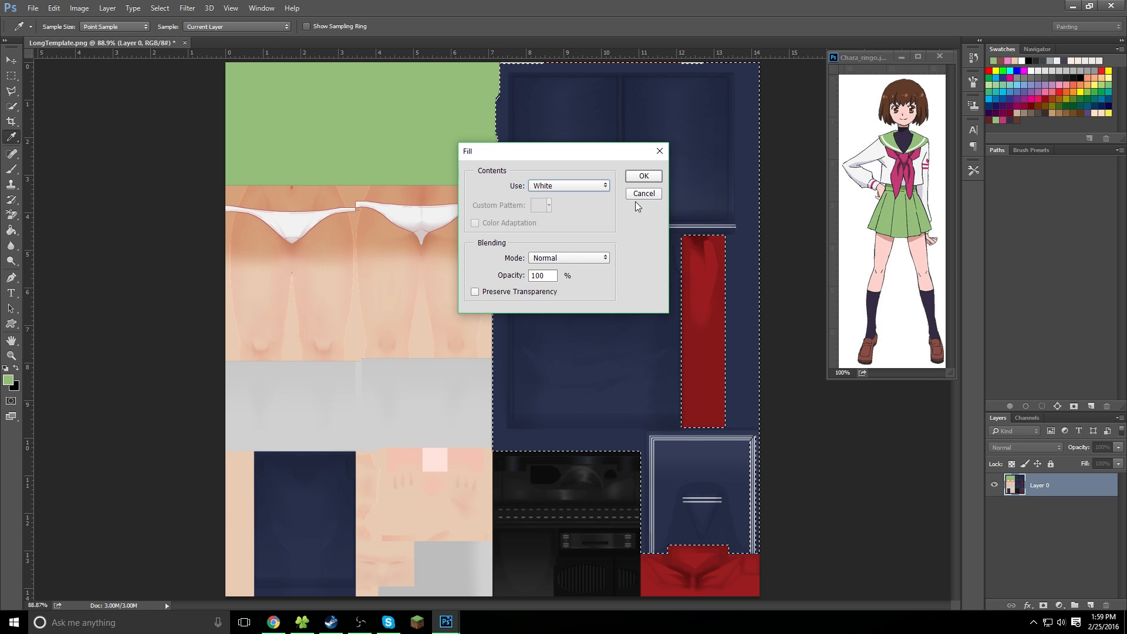
pyautogui.click(644, 176)
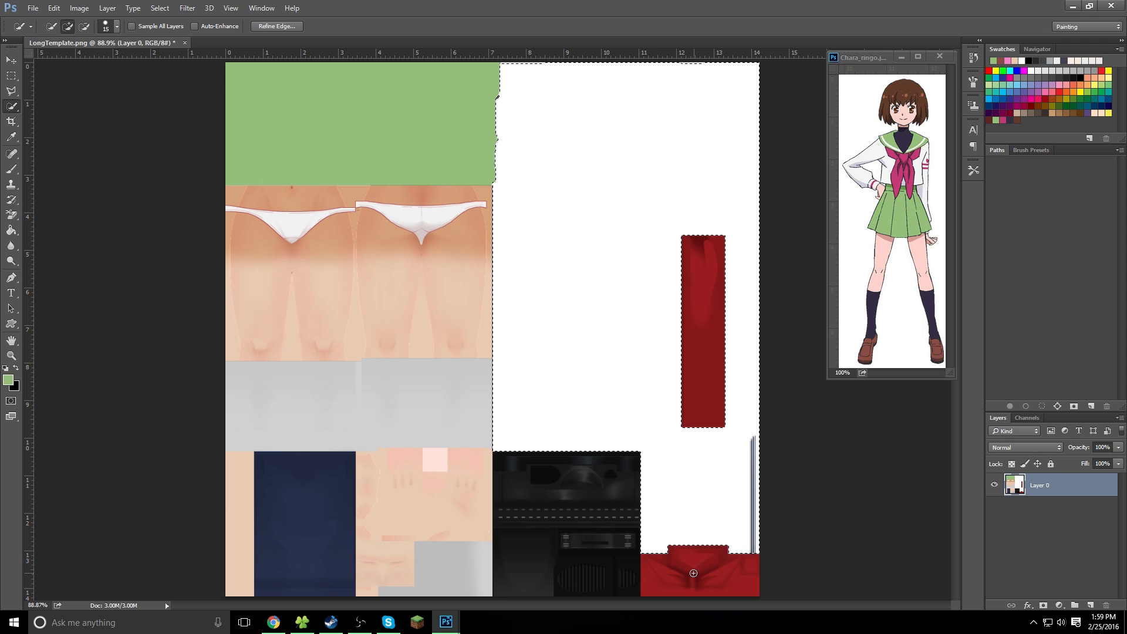
pyautogui.hotkey('shift', 'F5')
# Save the edited template as a PNG copy named CustomLong in the StreamingAssets folder, with smallest compression and no interlacing
pyautogui.click(33, 8)
pyautogui.click(59, 139)
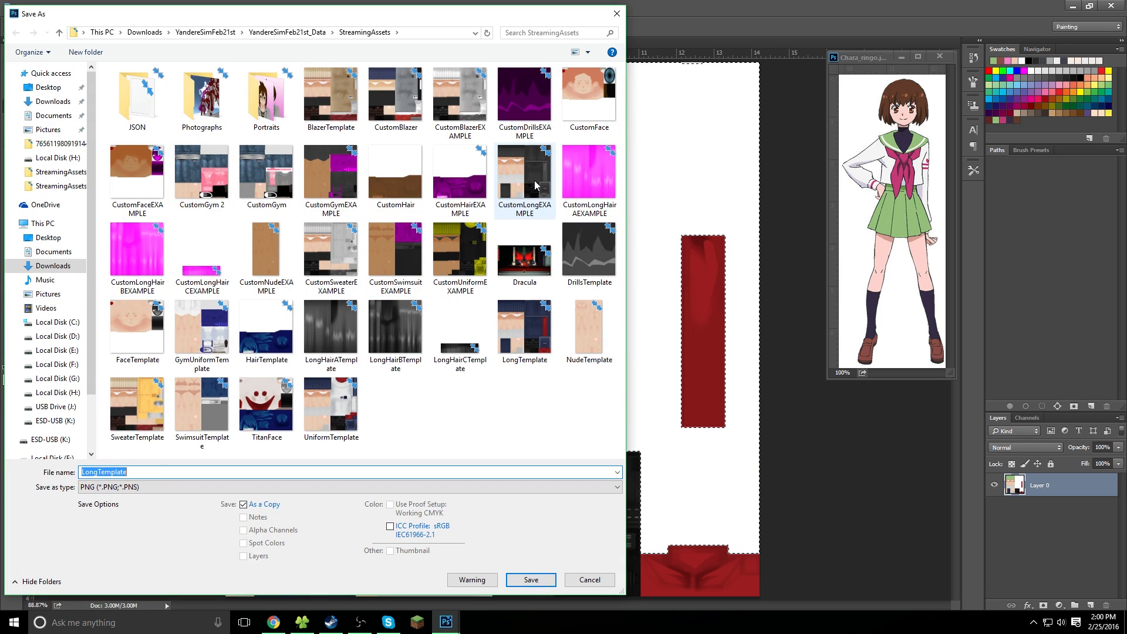
pyautogui.click(536, 188)
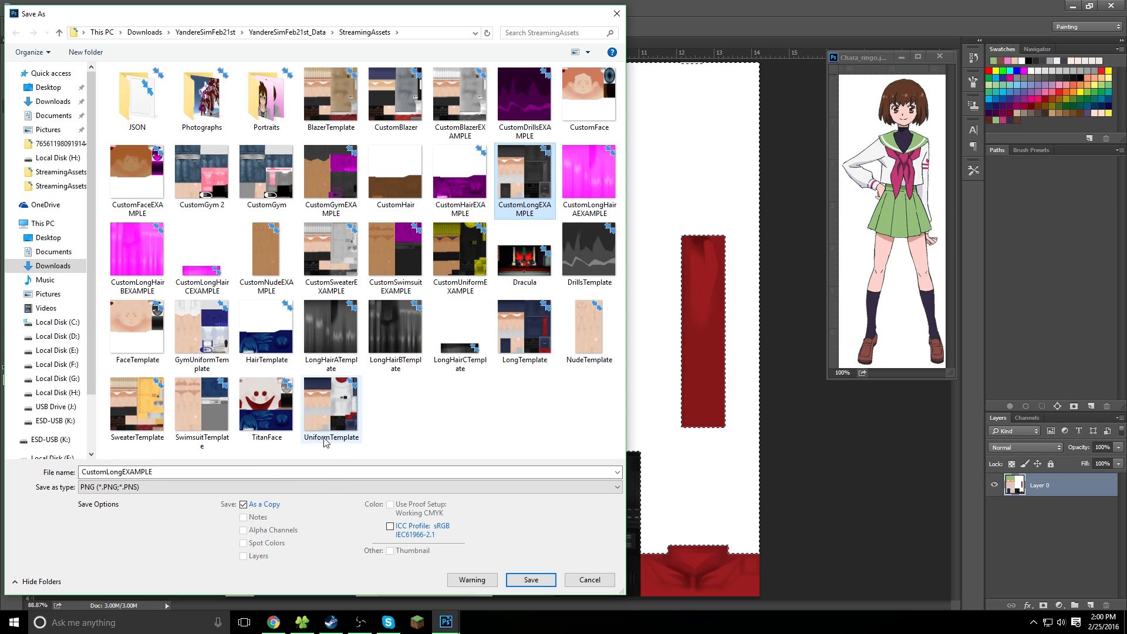
pyautogui.doubleClick(277, 474)
pyautogui.click(279, 475)
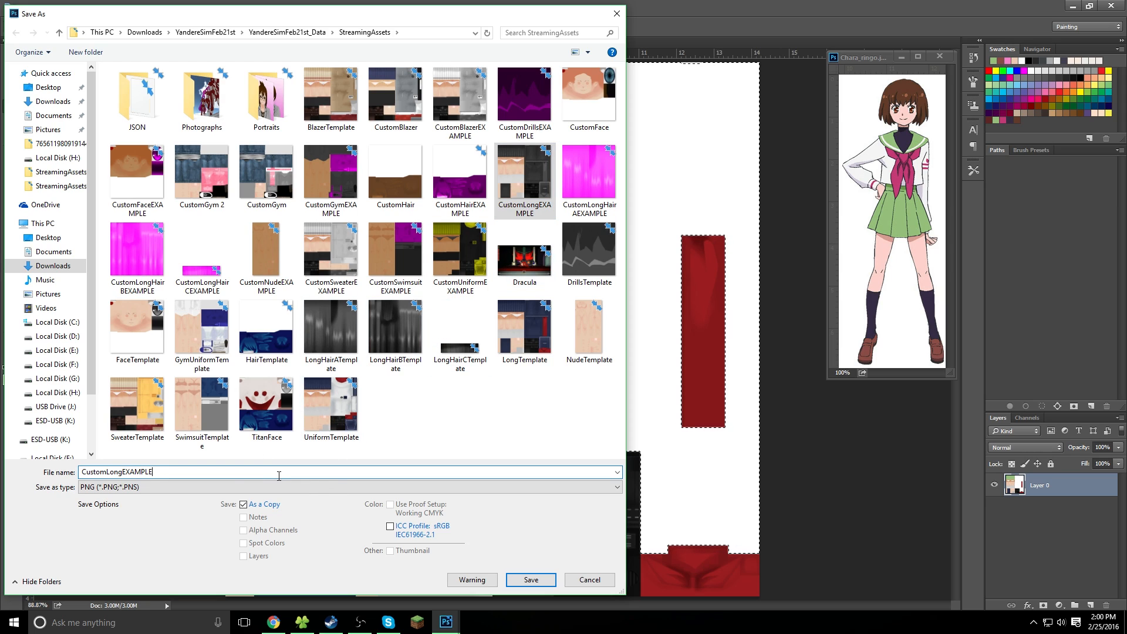
pyautogui.press('BackSpace')
pyautogui.press('BackSpace')
pyautogui.press('BackSpace')
pyautogui.press('BackSpace')
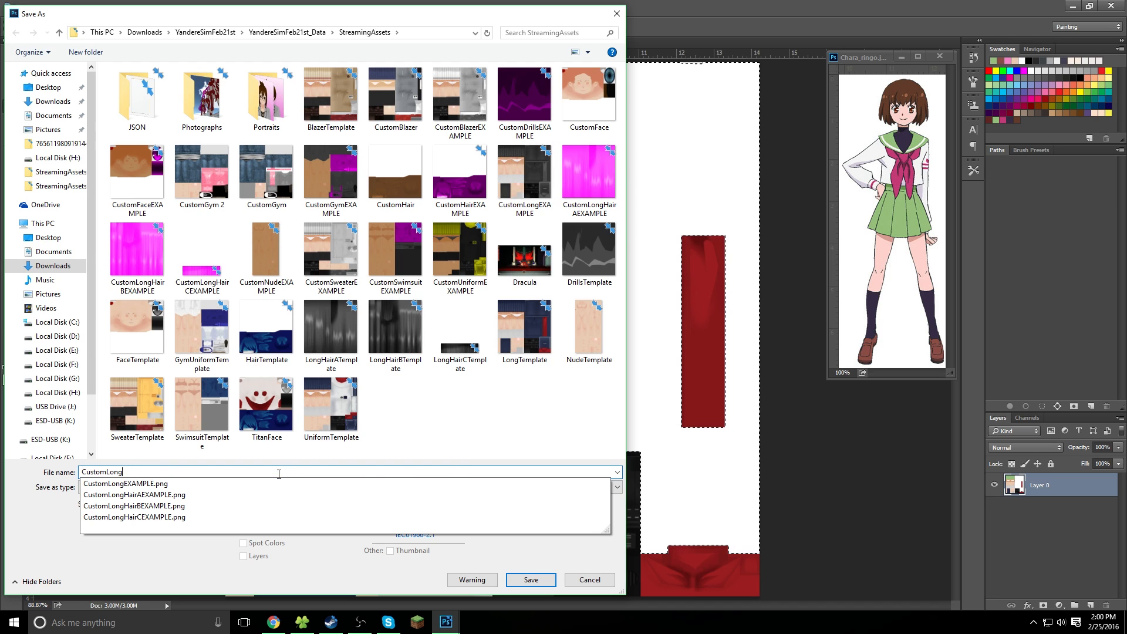
pyautogui.click(178, 577)
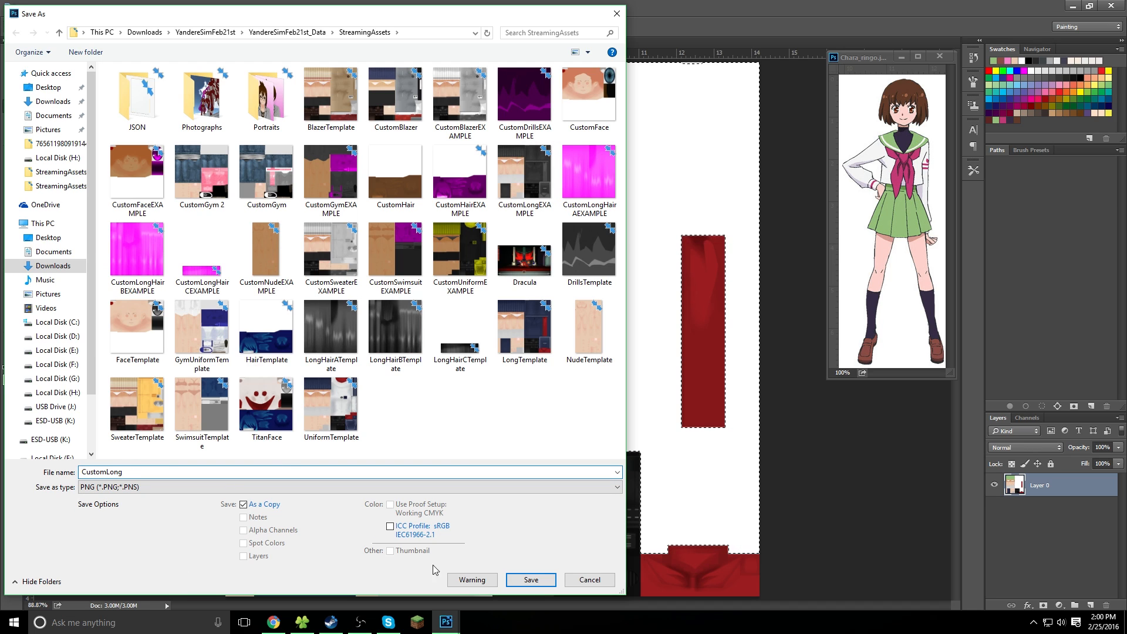
pyautogui.click(529, 579)
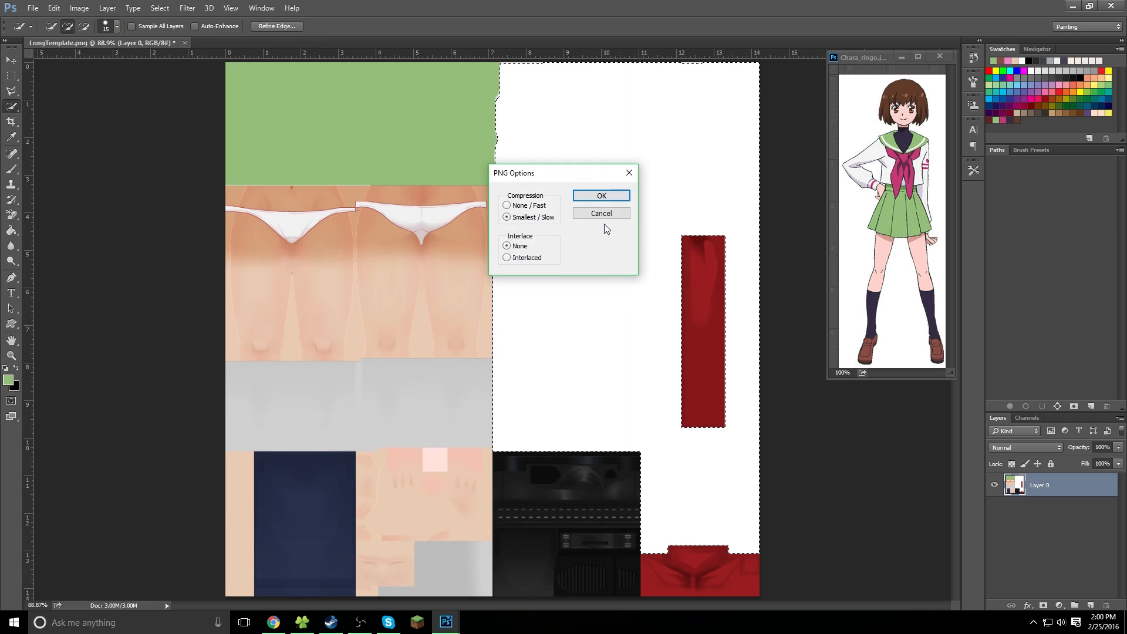
pyautogui.click(601, 197)
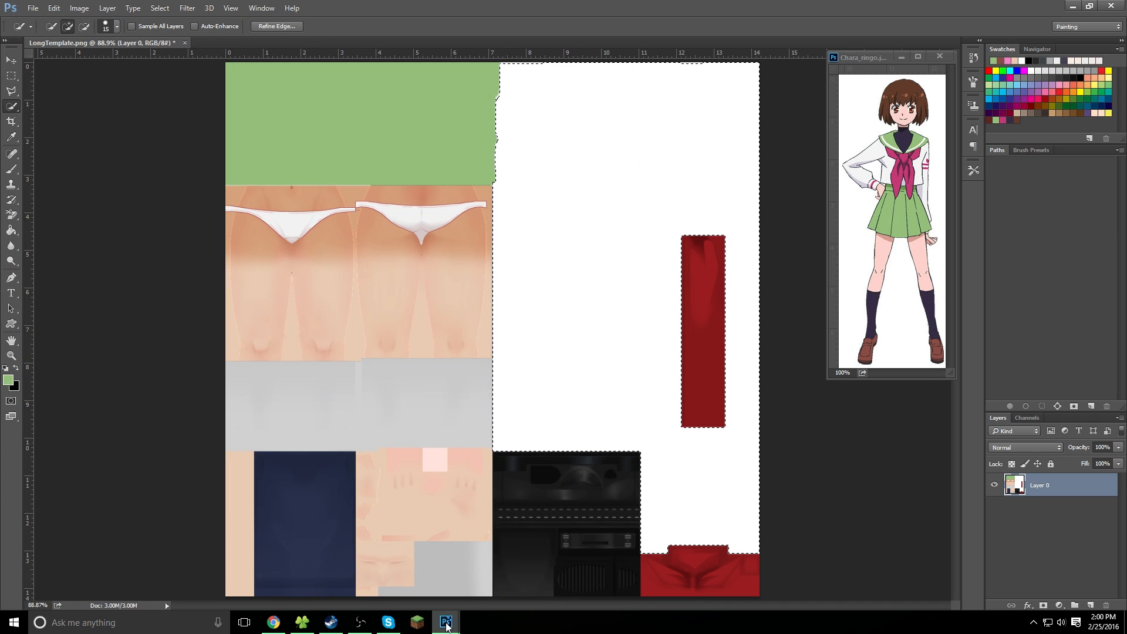
# Switch to Steam and launch YandereSimFeb21st in windowed mode
pyautogui.moveTo(447, 626)
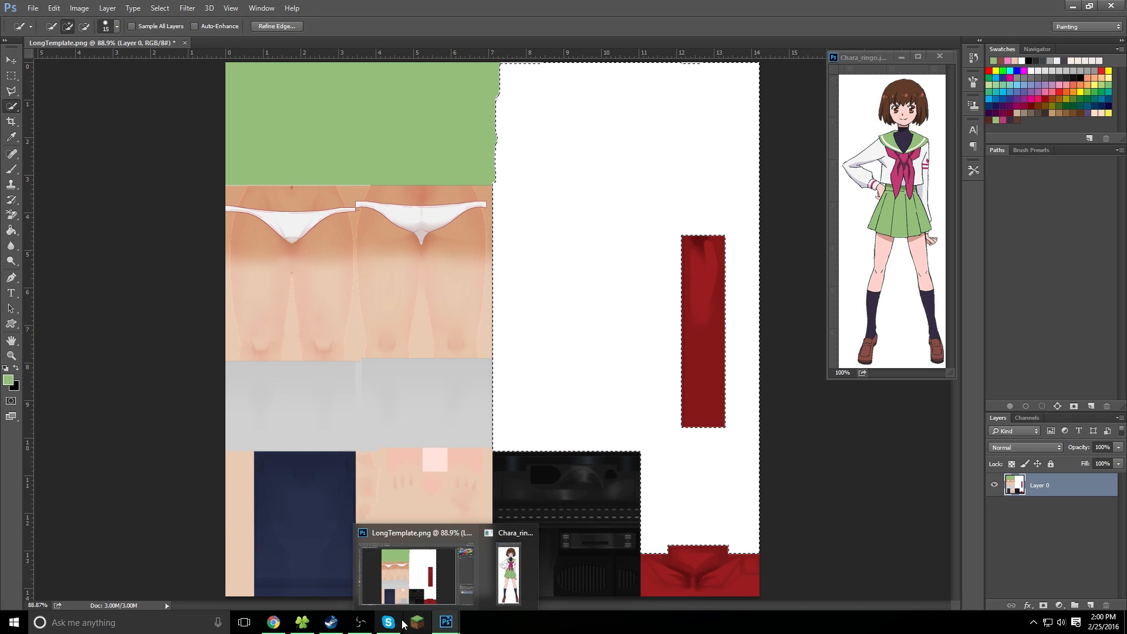
pyautogui.click(343, 622)
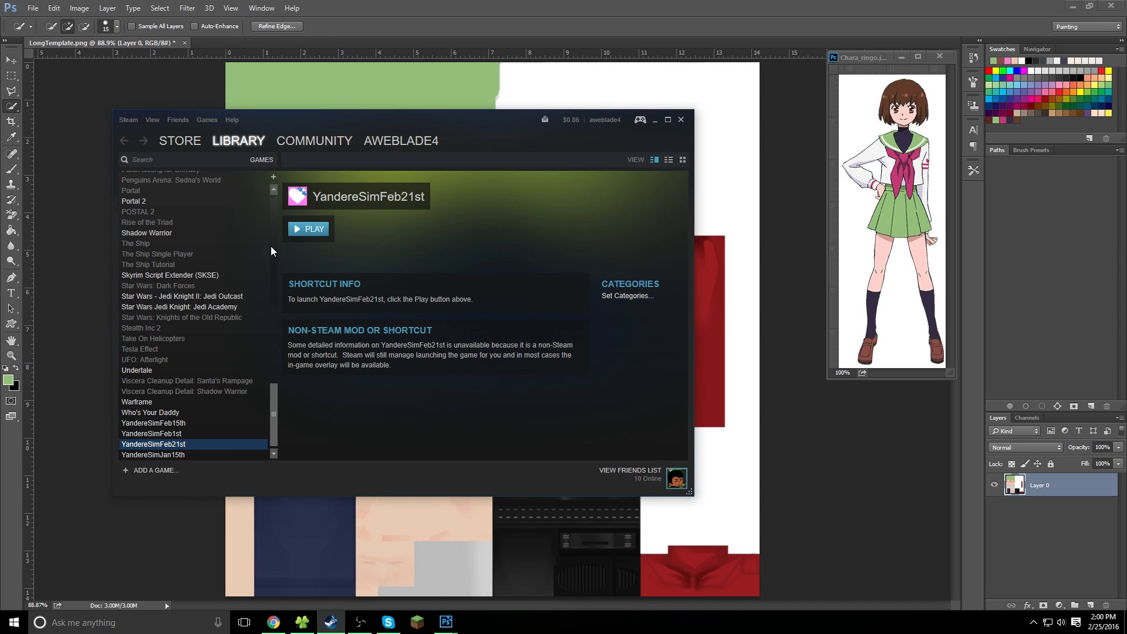
pyautogui.click(315, 226)
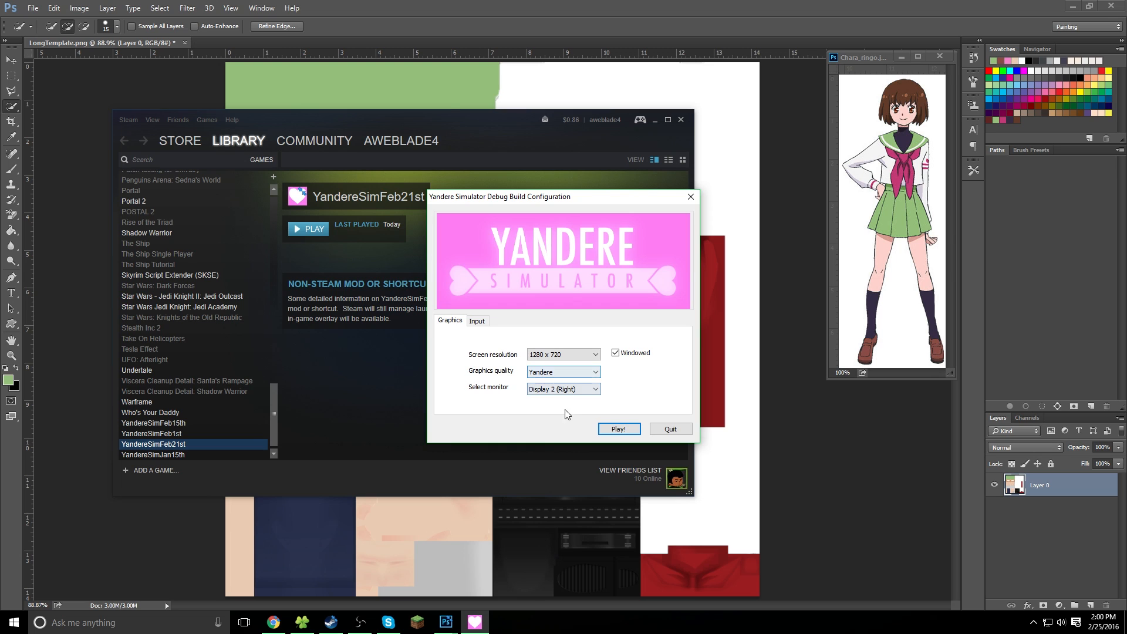
pyautogui.click(613, 429)
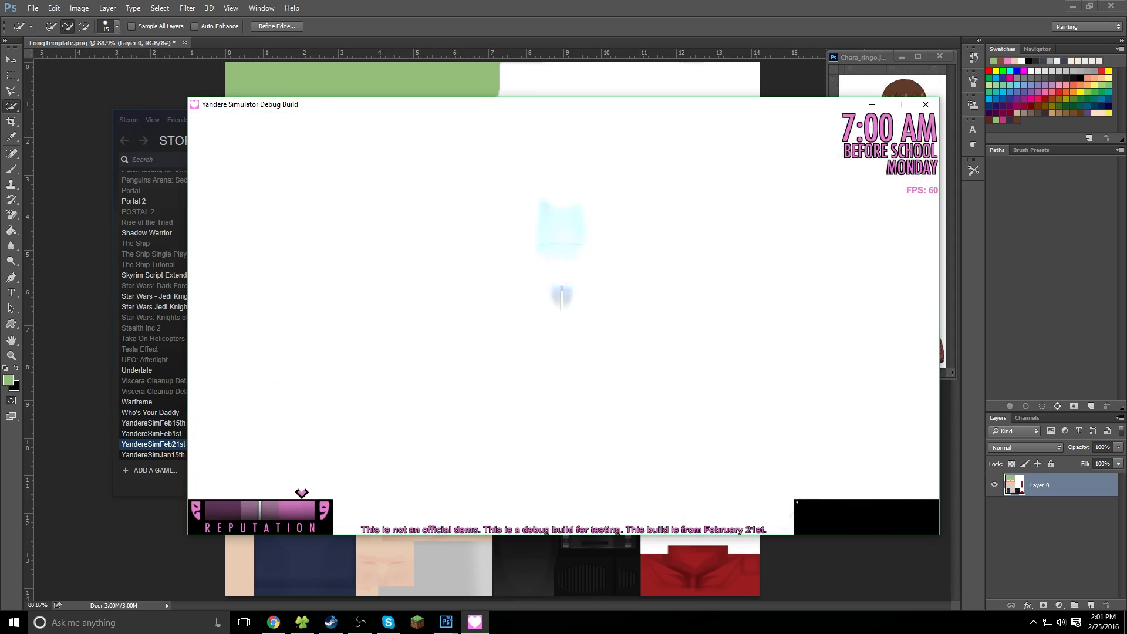
# Walk the character around the school entrance to inspect the custom uniform, and switch back to Photoshop
pyautogui.press('s')
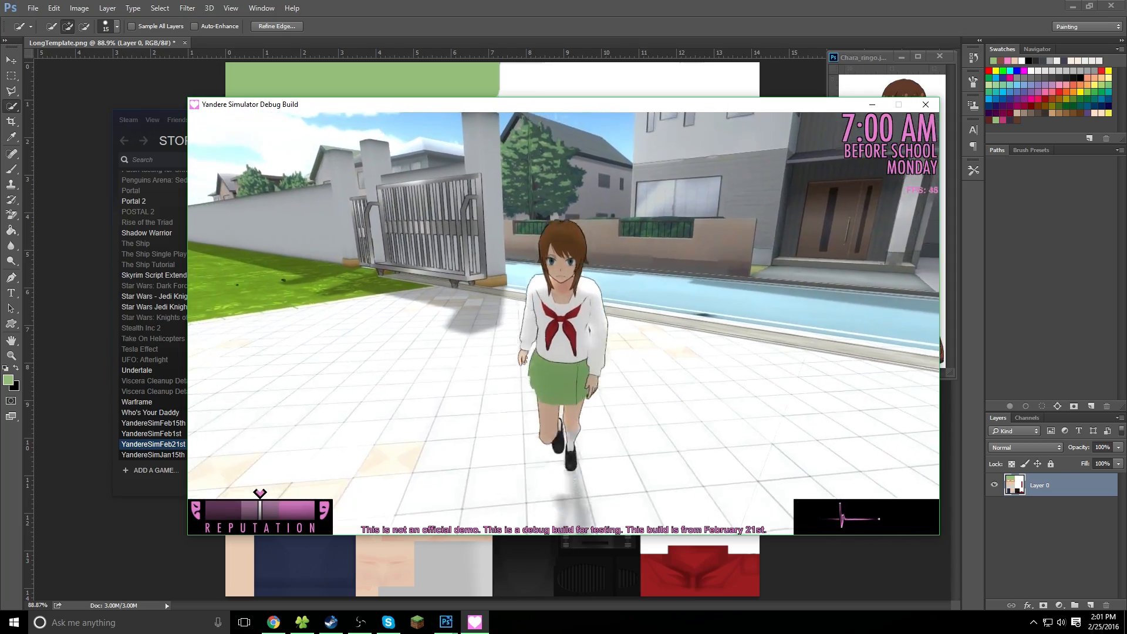
pyautogui.press('s')
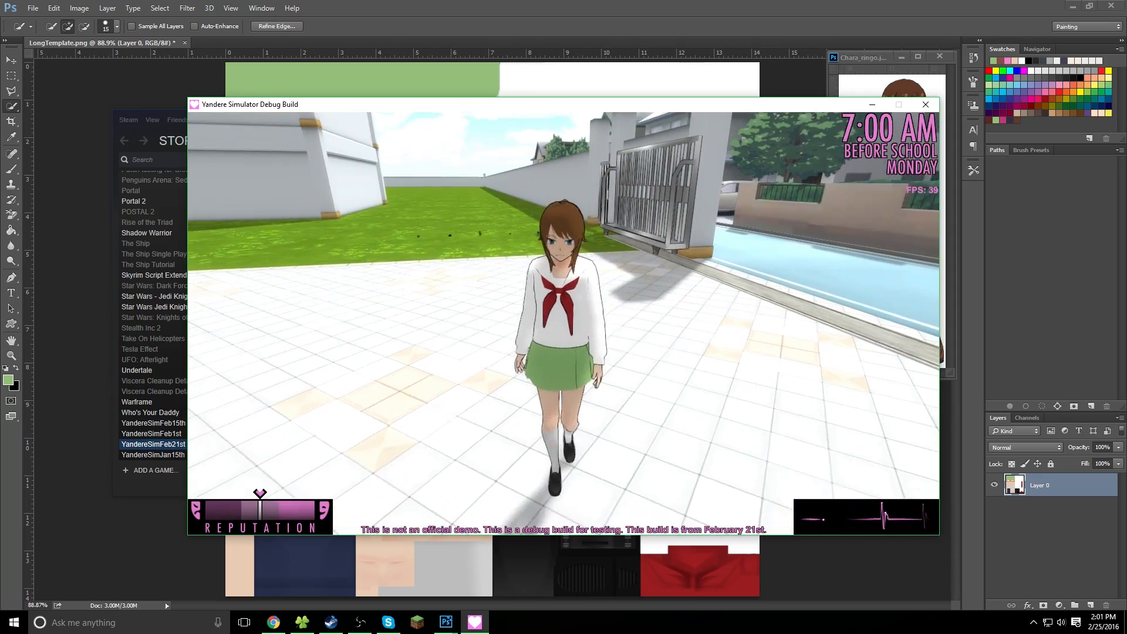
pyautogui.press('w')
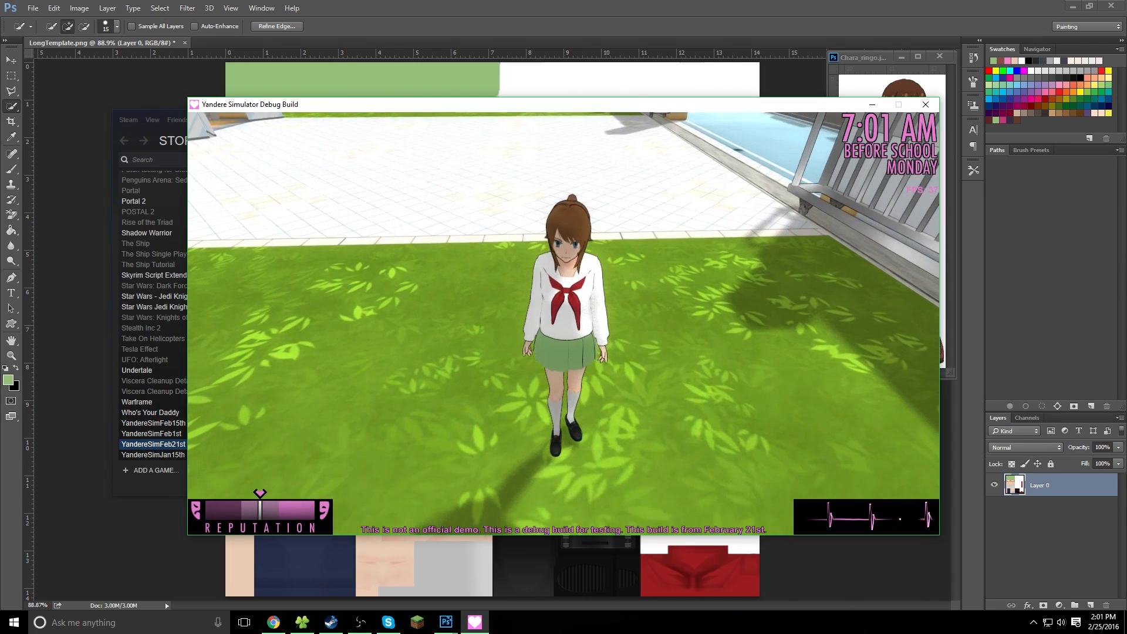
pyautogui.hotkey('alt', 'Tab')
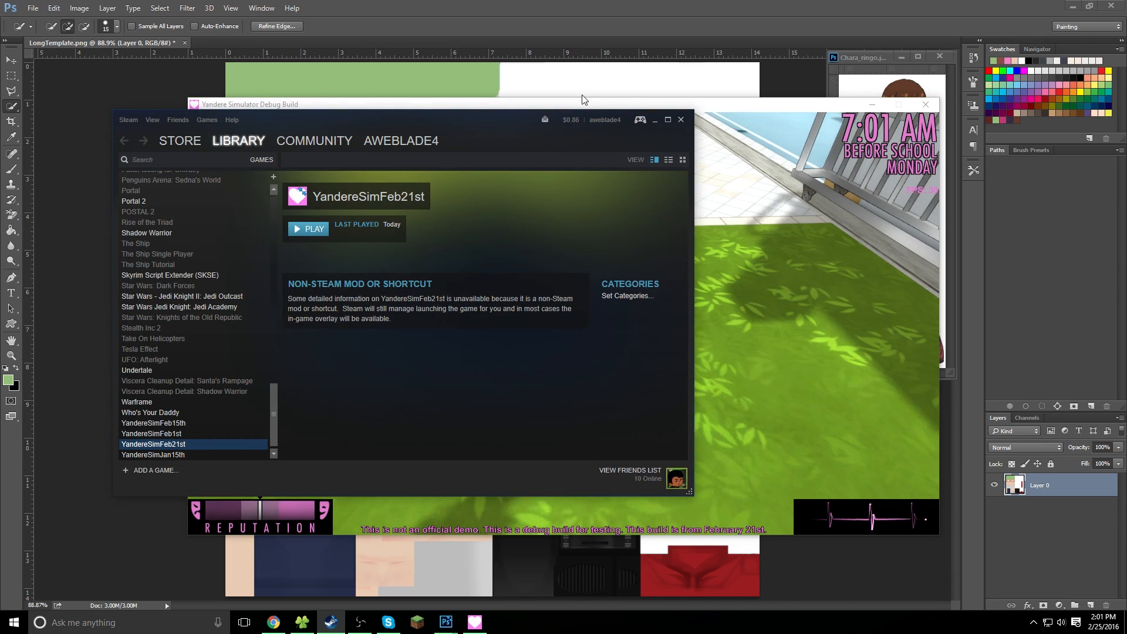
pyautogui.hotkey('alt', 'Tab')
pyautogui.hotkey('alt', 'Tab')
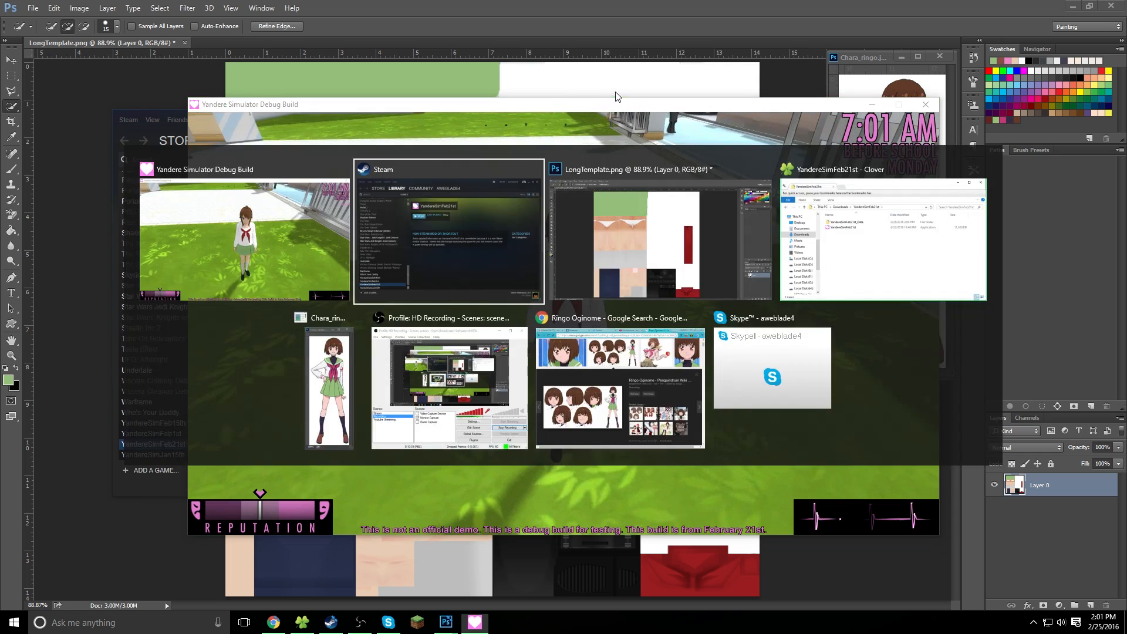
pyautogui.click(76, 271)
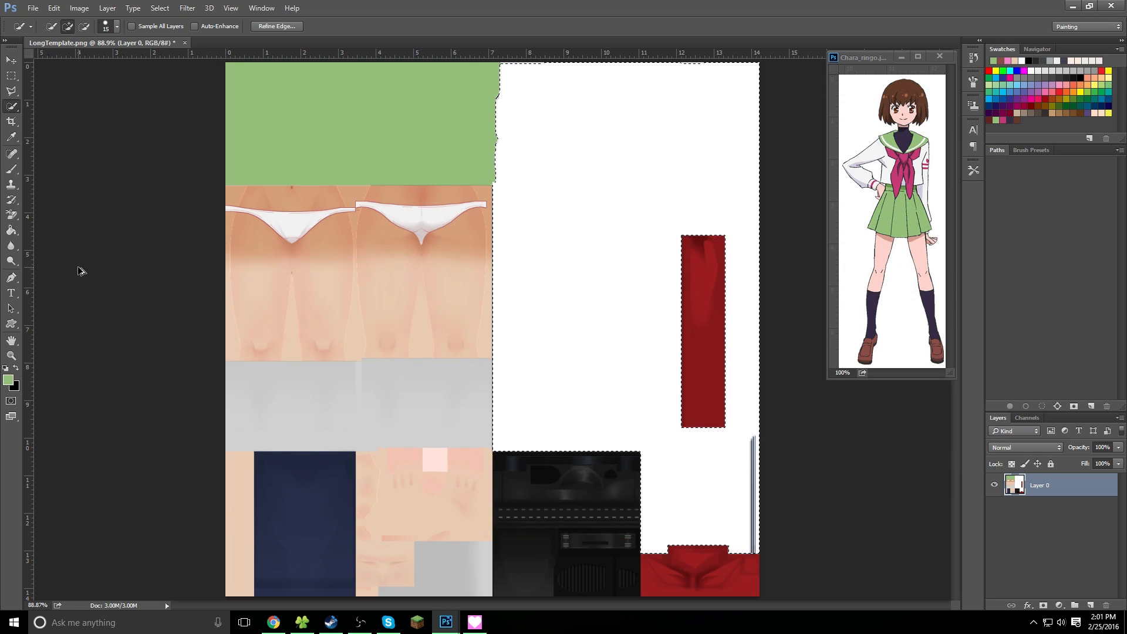
# Undo the white top fill, its selection changes and the green skirt fill, going back to the navy pleated skirt selection
pyautogui.hotkey('ctrl', 'alt', 'z')
pyautogui.hotkey('ctrl', 'alt', 'z')
pyautogui.hotkey('ctrl', 'alt', 'z')
pyautogui.hotkey('ctrl', 'alt', 'z')
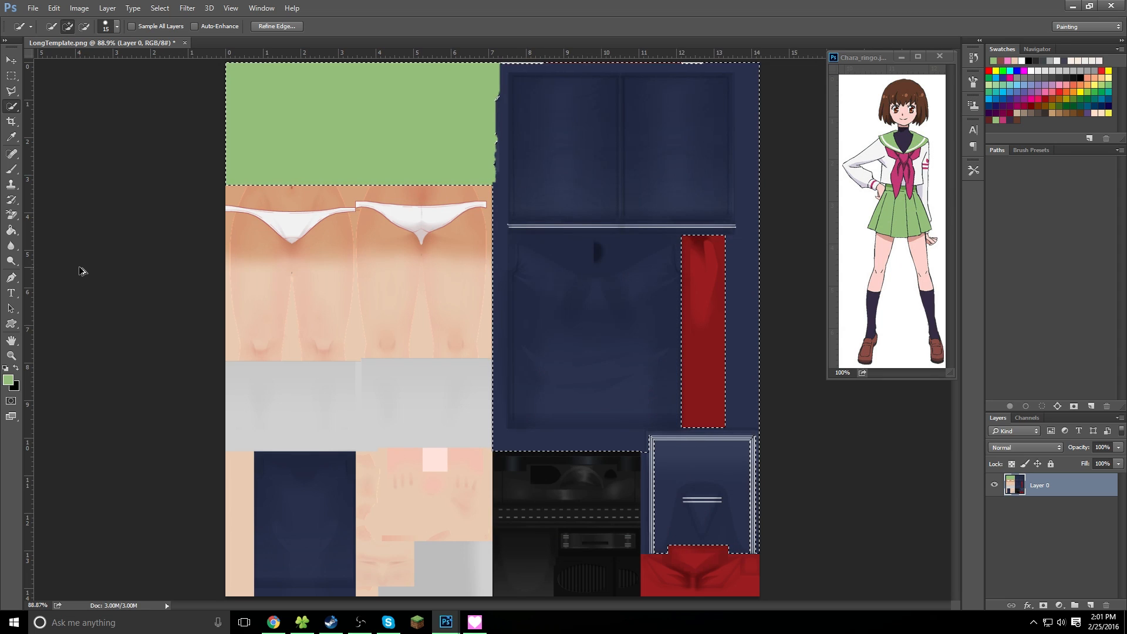
pyautogui.hotkey('ctrl', 'alt', 'z')
pyautogui.hotkey('ctrl', 'alt', 'z')
pyautogui.hotkey('ctrl', 'alt', 'z')
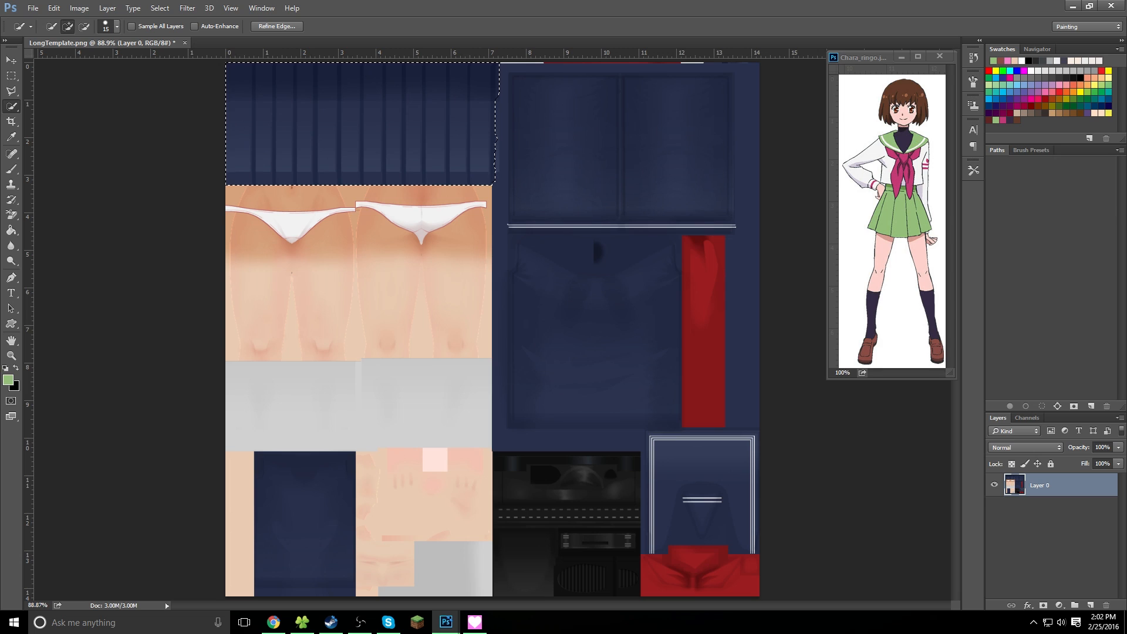
# Colorize the selected skirt green with Hue/Saturation, using hue 97, saturation 34 and lightness +36
pyautogui.hotkey('ctrl', 'u')
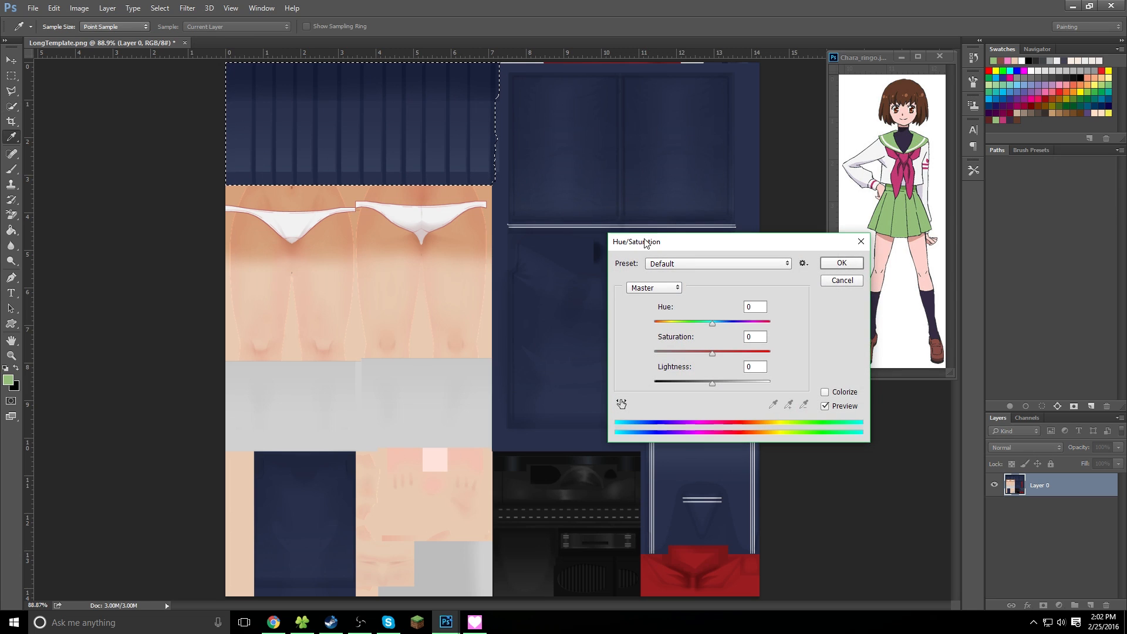
pyautogui.moveTo(709, 246); pyautogui.dragTo(648, 135)
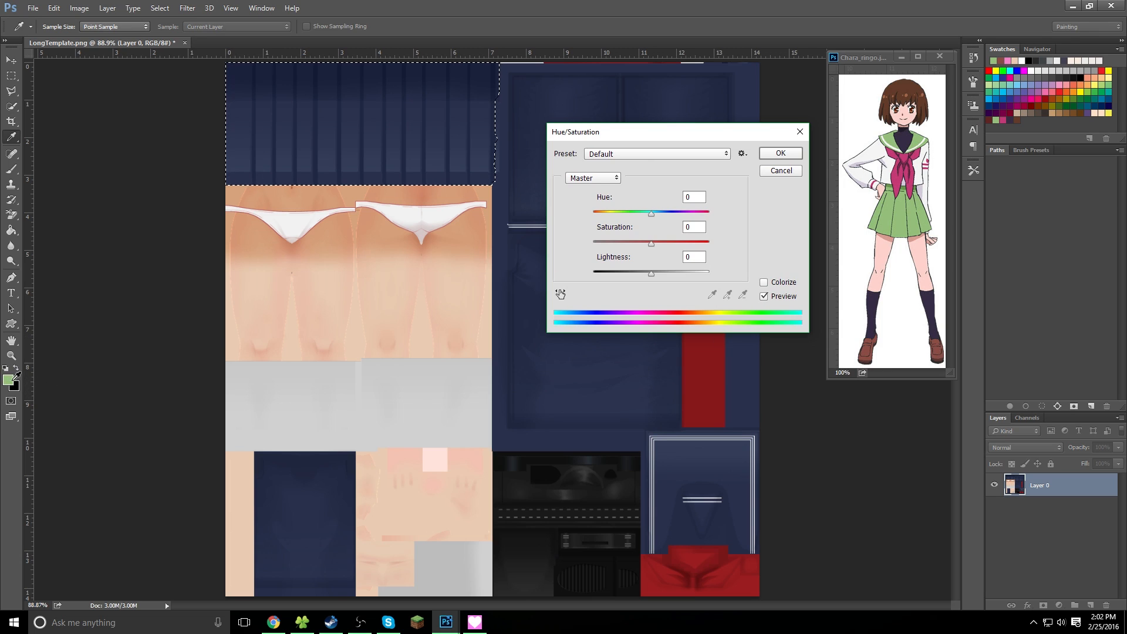
pyautogui.click(764, 283)
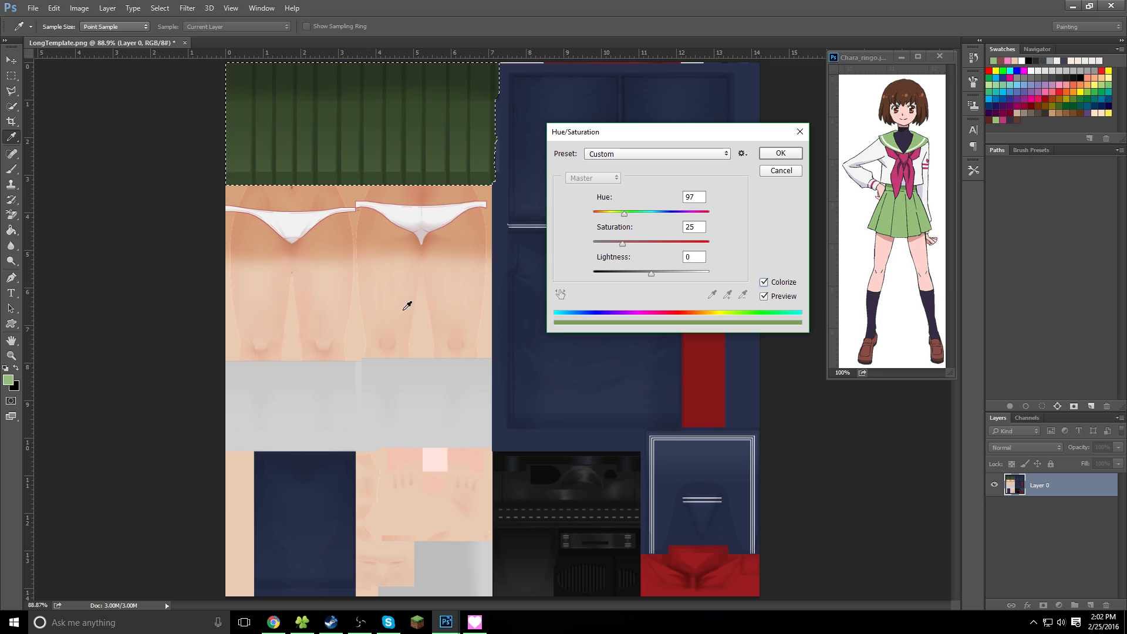
pyautogui.moveTo(650, 274); pyautogui.dragTo(626, 239)
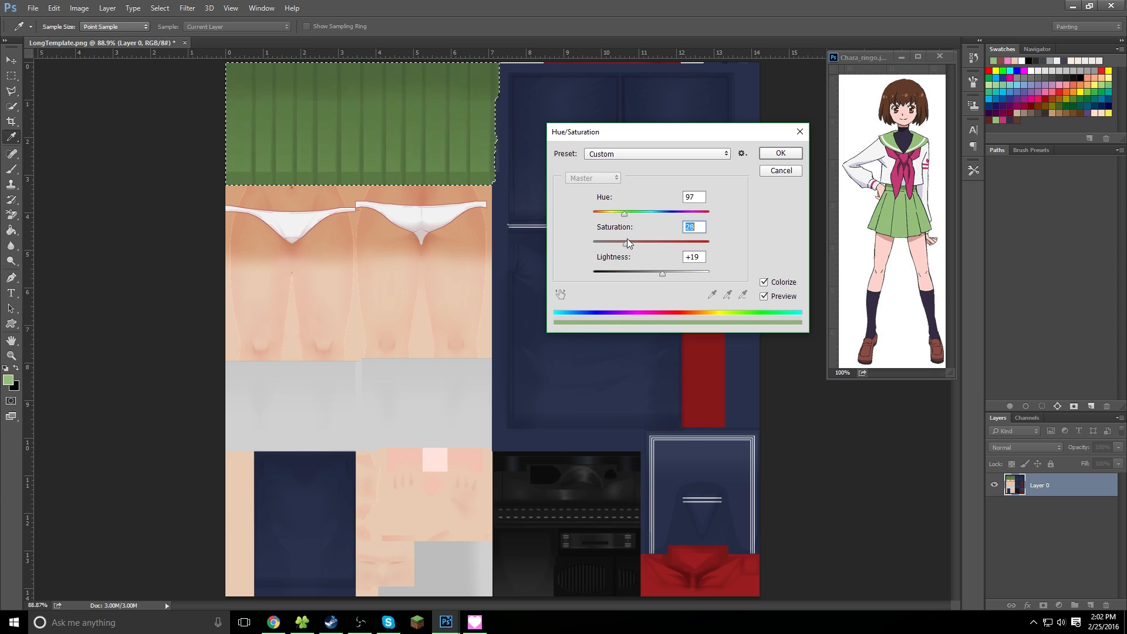
pyautogui.moveTo(663, 271); pyautogui.dragTo(674, 271)
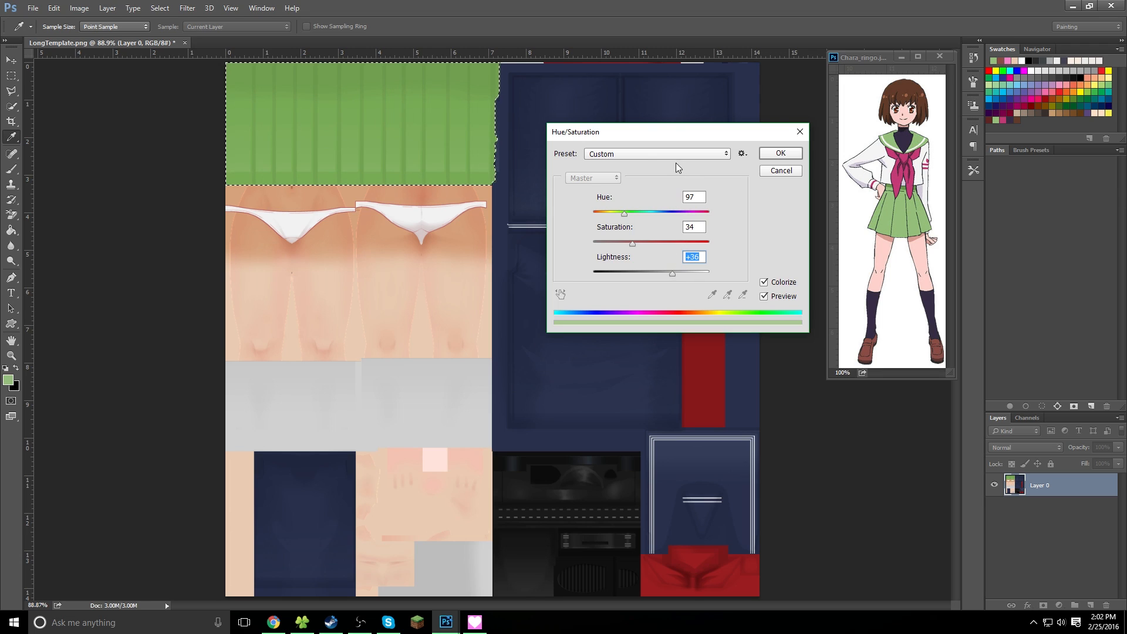
# Bring the Chara_ringo reference closer and set the skirt's Hue/Saturation adjustment to saturation 30 and lightness +32
pyautogui.moveTo(646, 134); pyautogui.dragTo(579, 159)
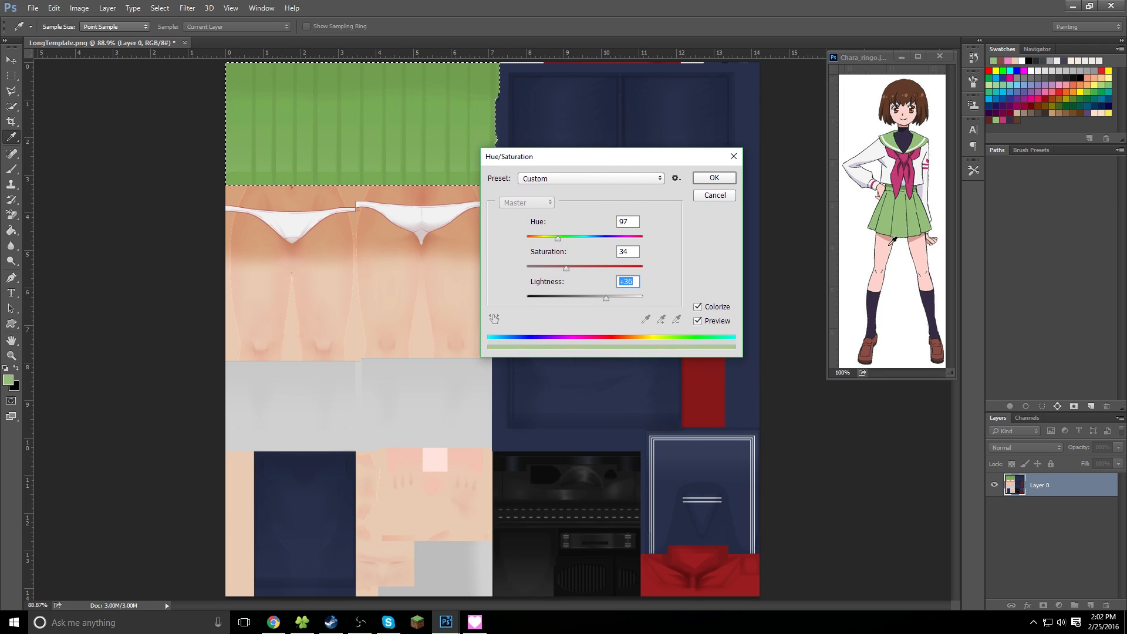
pyautogui.moveTo(862, 57); pyautogui.dragTo(797, 32)
pyautogui.moveTo(562, 267); pyautogui.dragTo(560, 267)
pyautogui.moveTo(605, 299); pyautogui.dragTo(601, 297)
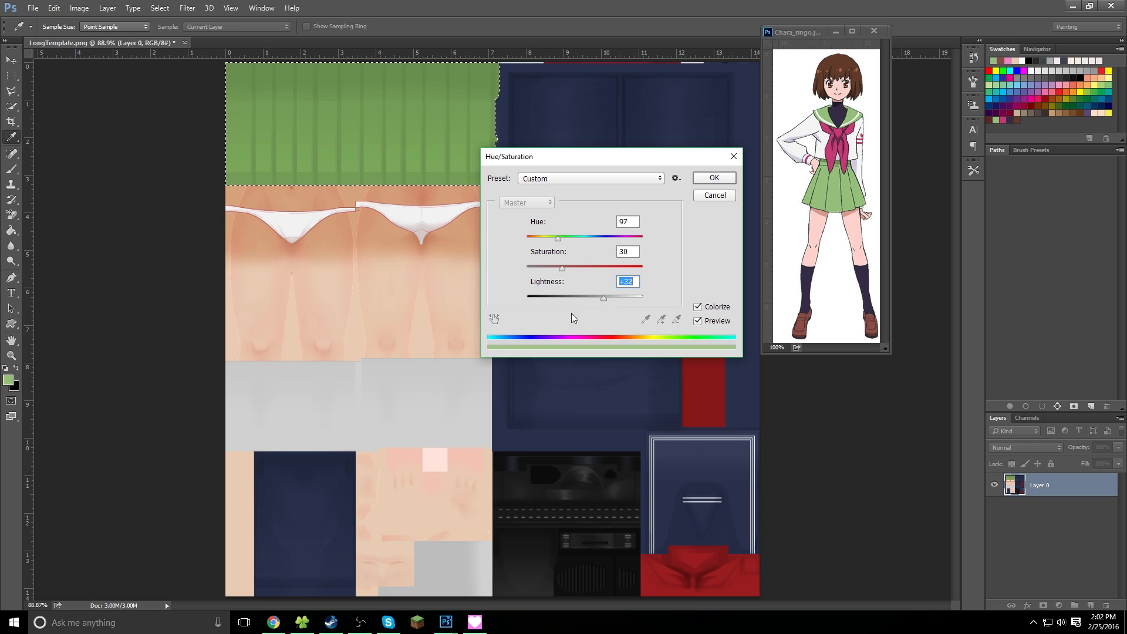
# Place the Chara_ringo reference beside the green skirt area to compare their colors, and move it back off the template
pyautogui.moveTo(798, 39); pyautogui.dragTo(538, 23)
pyautogui.moveTo(593, 160); pyautogui.dragTo(163, 193)
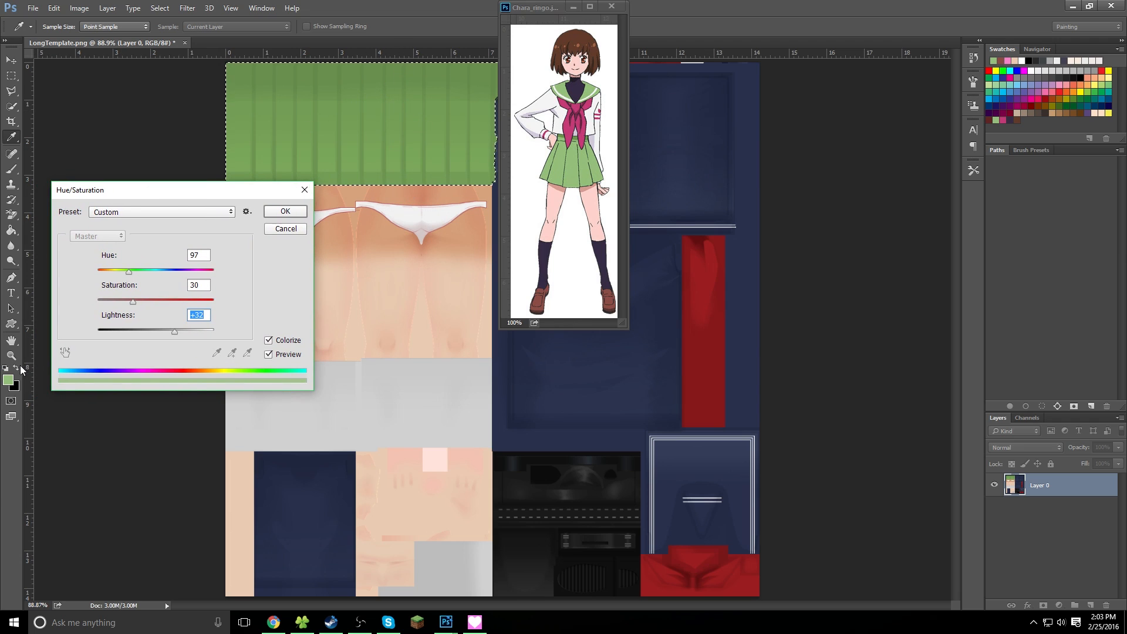
pyautogui.moveTo(182, 194); pyautogui.dragTo(178, 205)
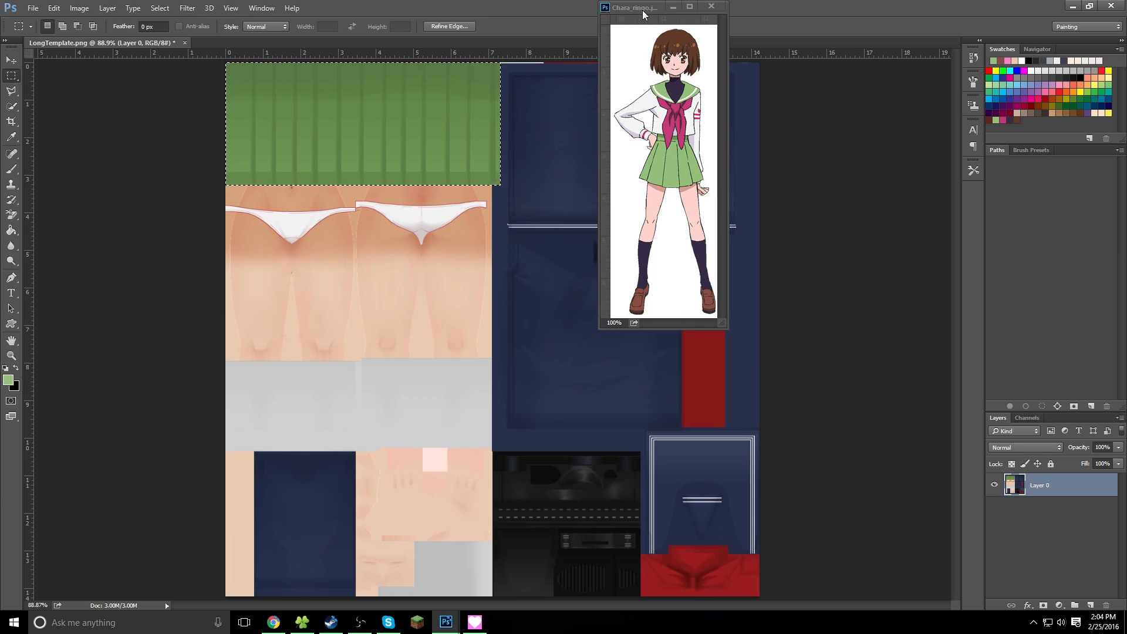
pyautogui.moveTo(642, 10); pyautogui.dragTo(844, 59)
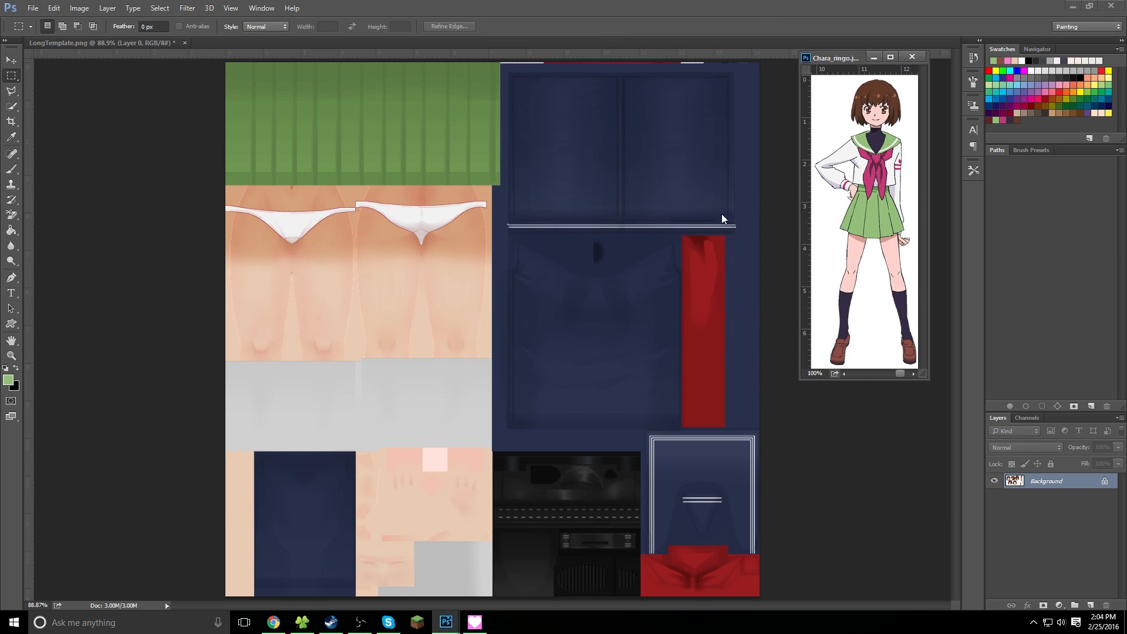
pyautogui.click(33, 8)
pyautogui.click(59, 145)
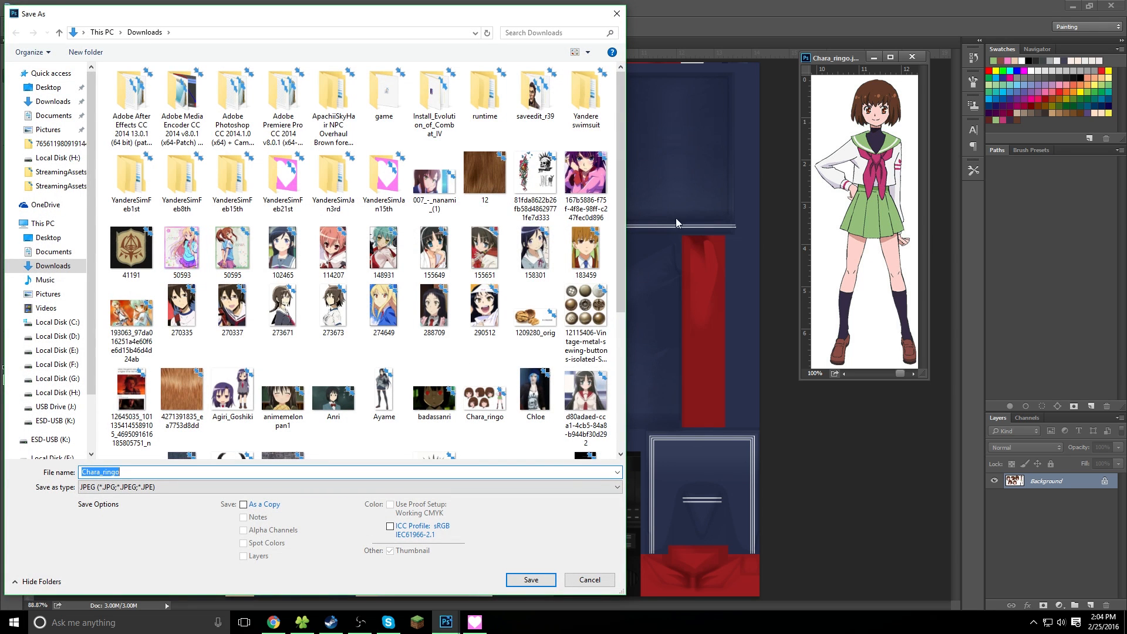
pyautogui.click(590, 580)
# Make the LongTemplate document active and save it as a PNG copy, replacing CustomLong in the StreamingAssets folder
pyautogui.click(841, 546)
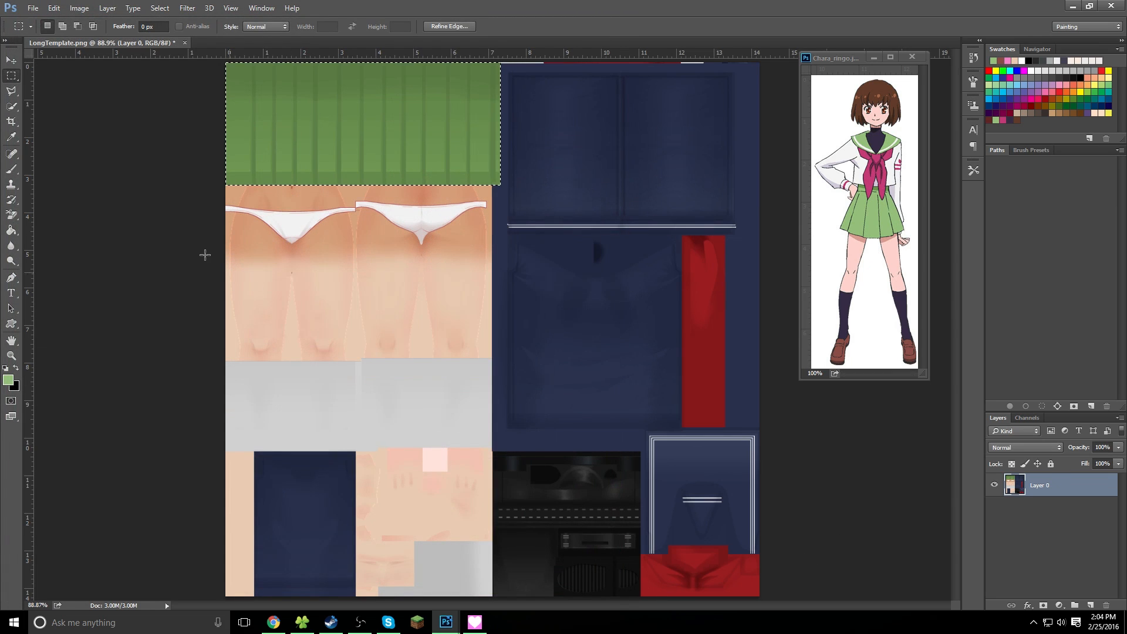
pyautogui.click(27, 8)
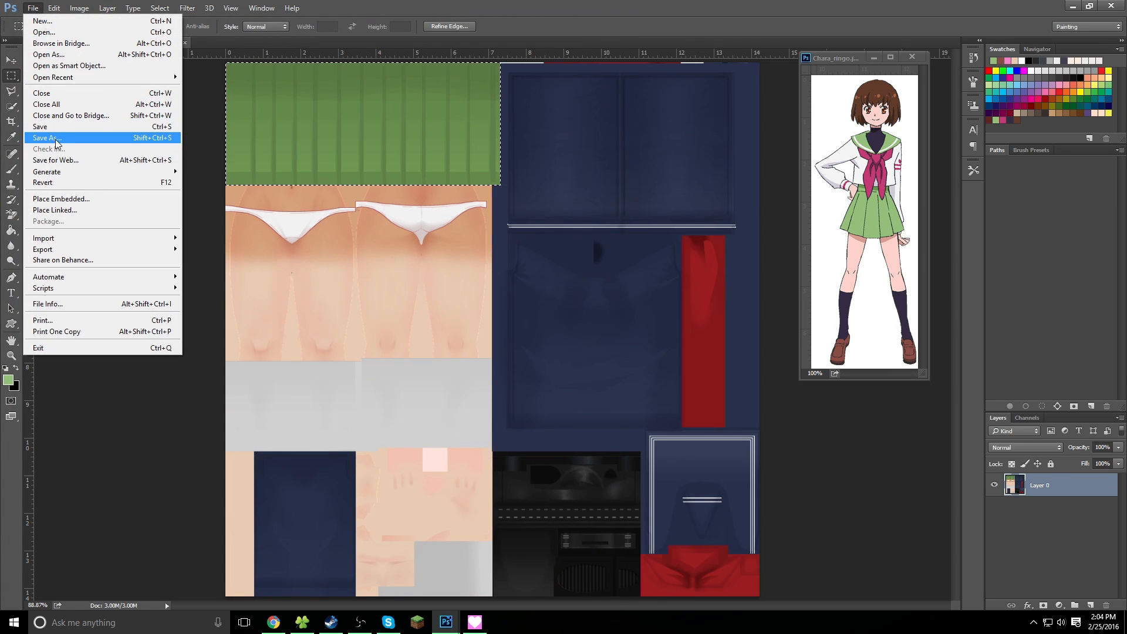
pyautogui.click(55, 139)
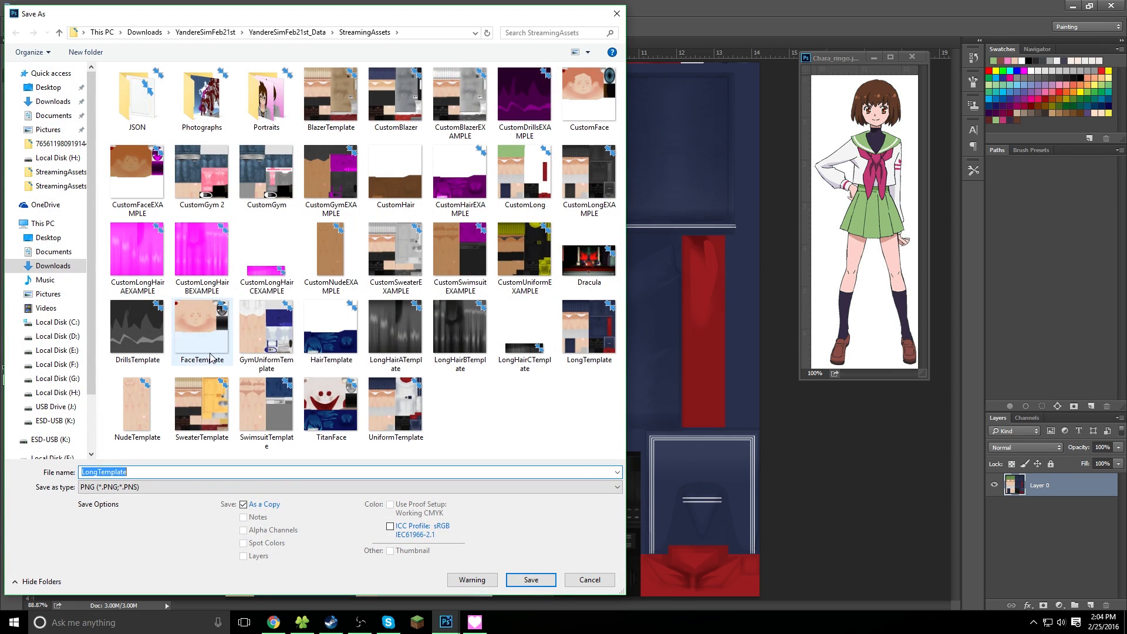
pyautogui.click(514, 203)
pyautogui.click(531, 579)
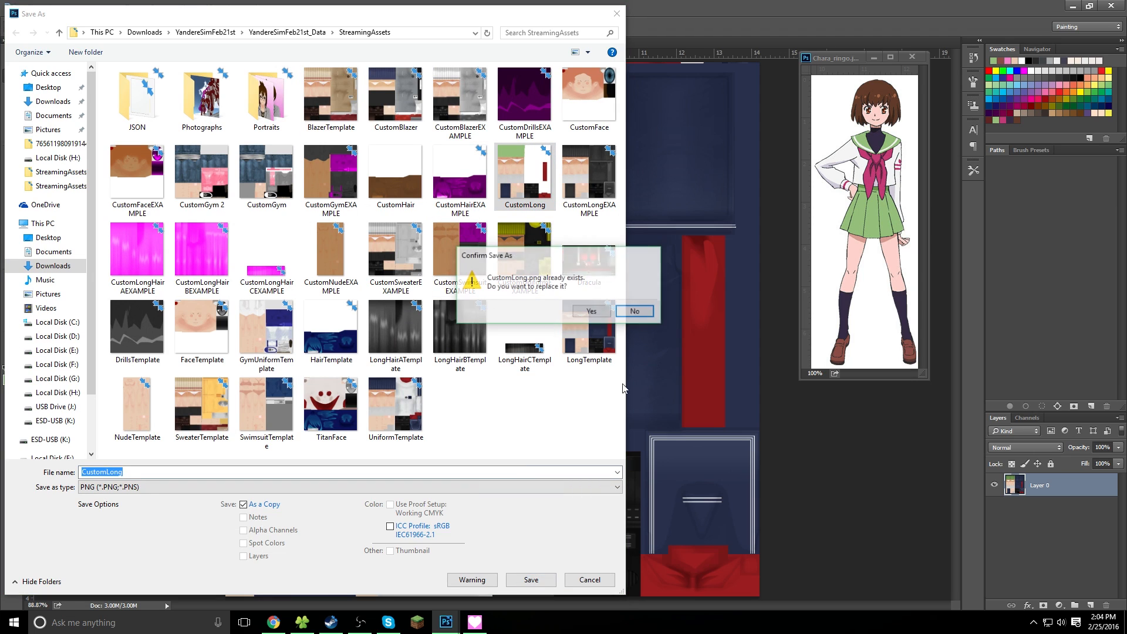
pyautogui.click(592, 313)
pyautogui.click(594, 194)
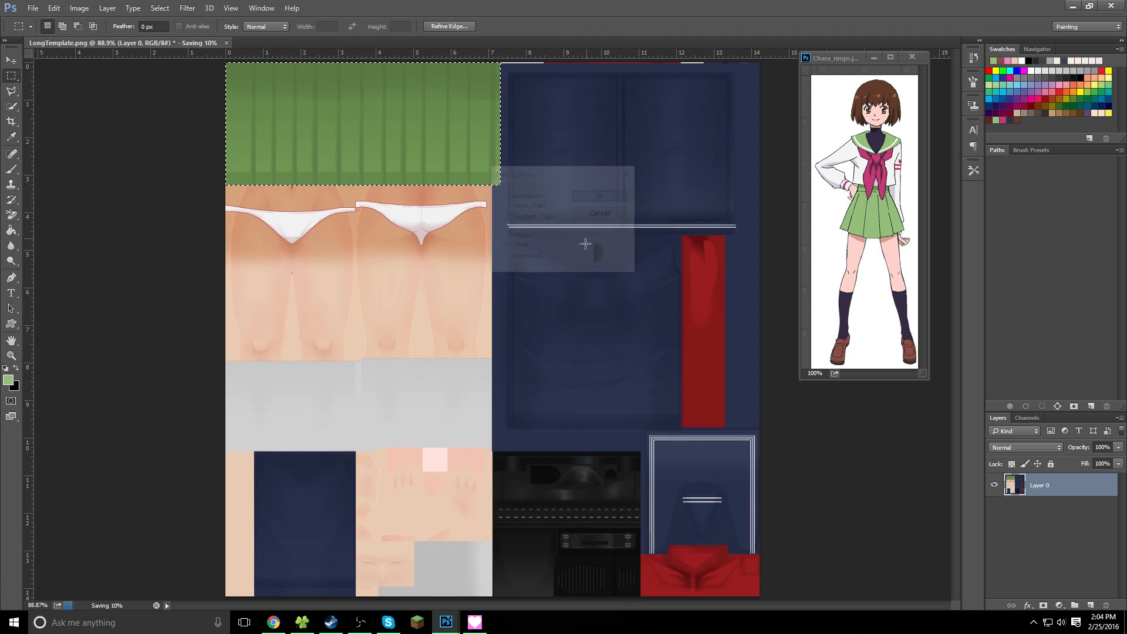
# Switch to Yandere Simulator, walk the character toward the camera to examine the green skirt, and return to the template with nothing selected
pyautogui.click(476, 611)
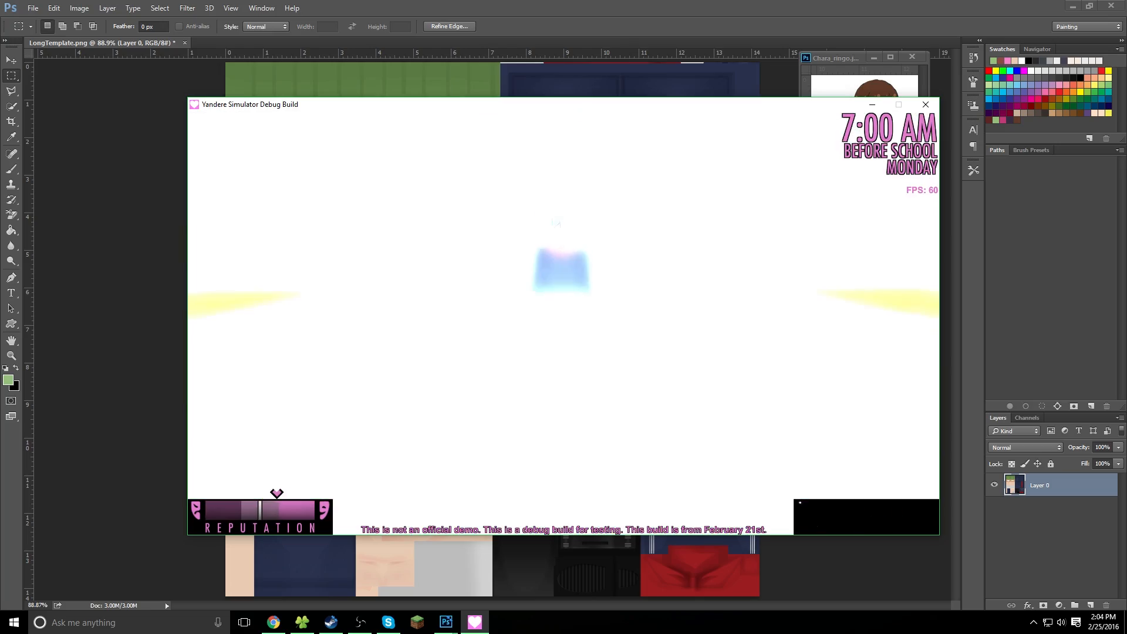
pyautogui.press('s')
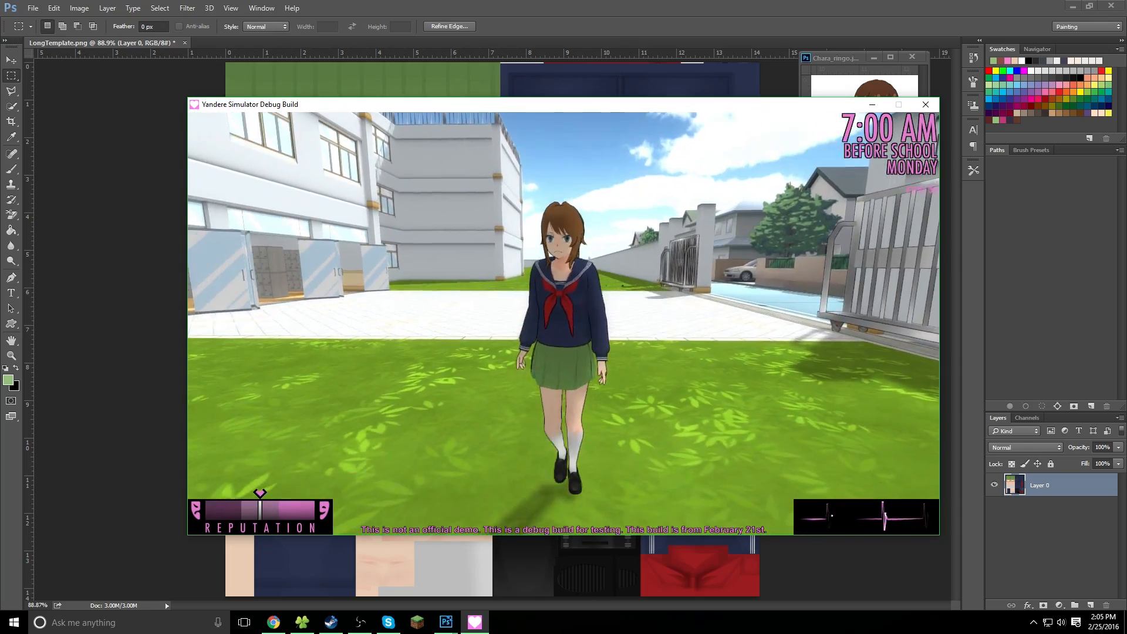
pyautogui.press('s')
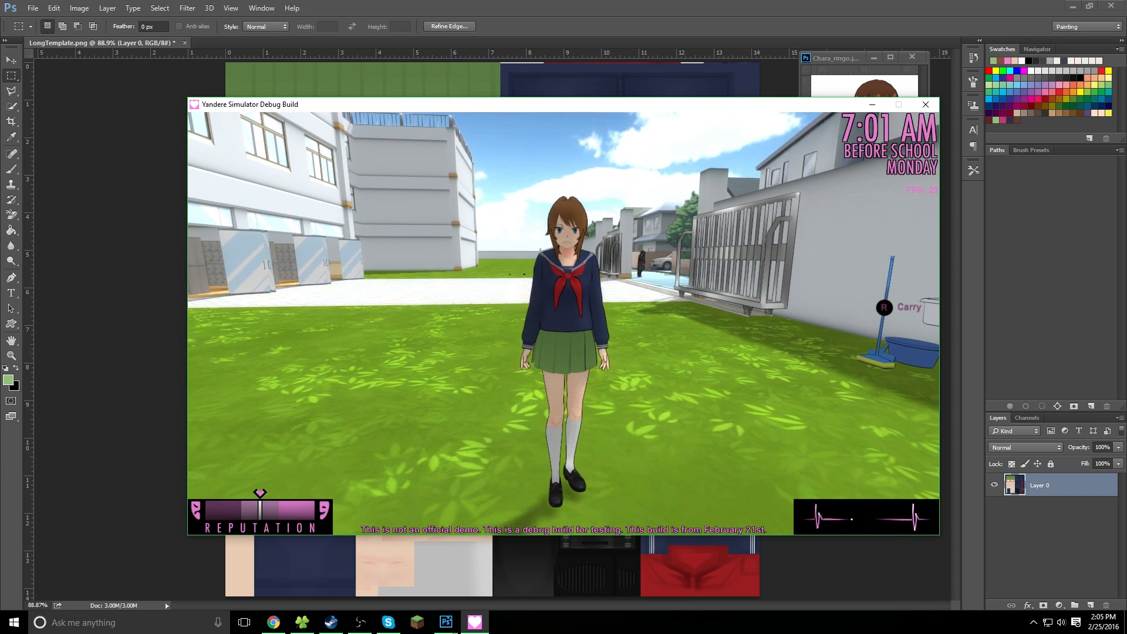
pyautogui.hotkey('alt', 'Tab')
pyautogui.click(149, 293)
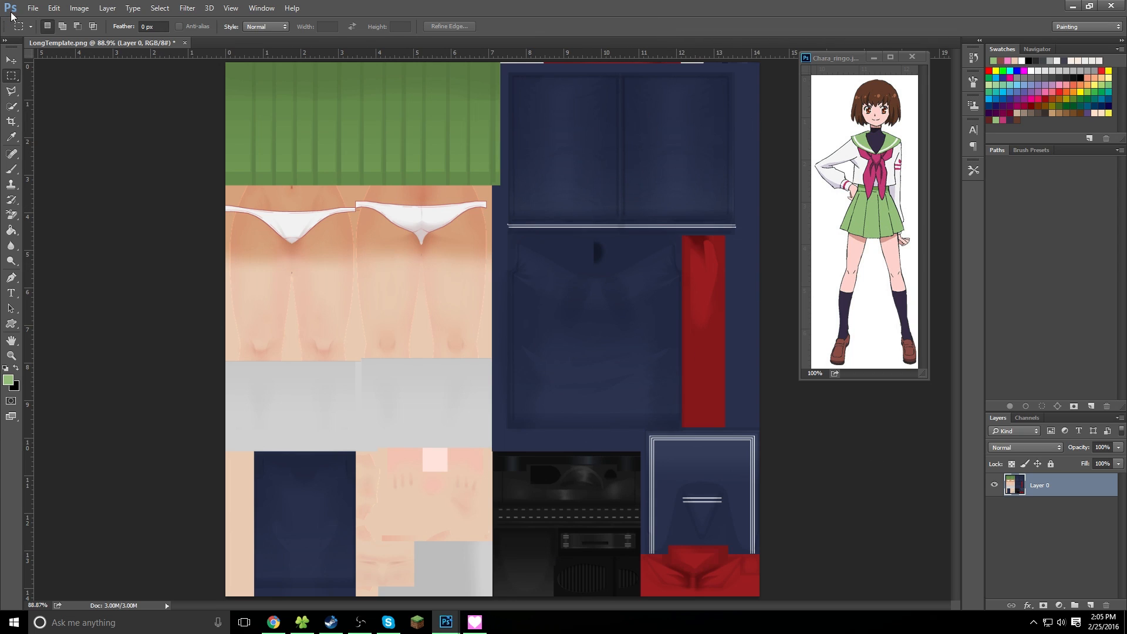
# Select the navy uniform top, sleeve and collar areas of the template with the Quick Selection tool
pyautogui.click(14, 106)
pyautogui.click(566, 103)
pyautogui.moveTo(687, 149); pyautogui.dragTo(700, 149)
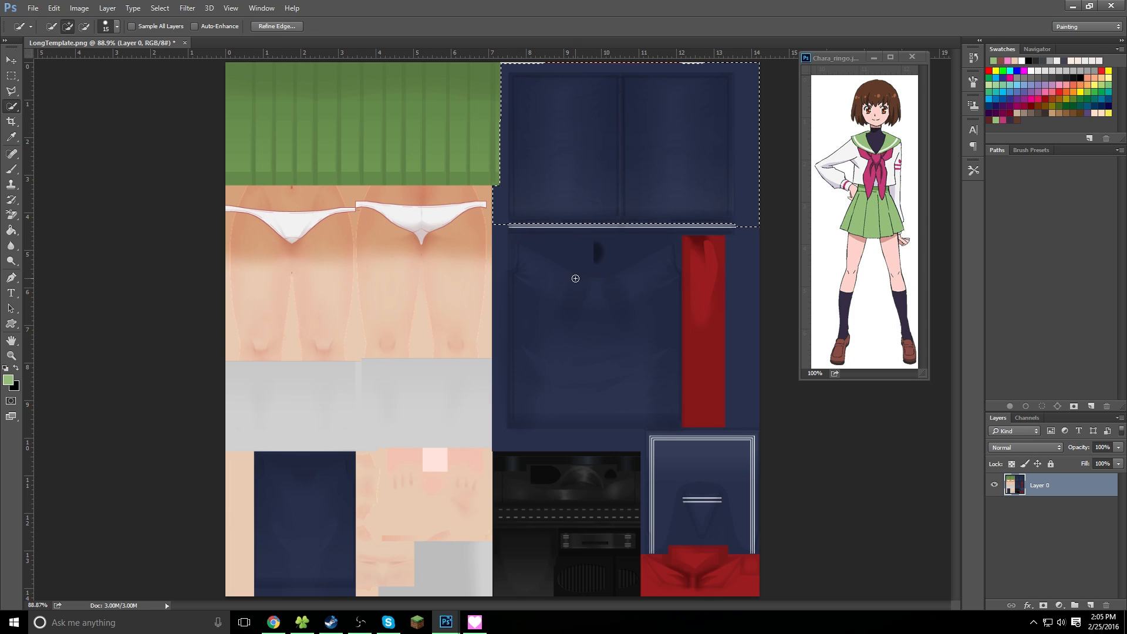
pyautogui.moveTo(631, 301); pyautogui.dragTo(629, 400)
pyautogui.moveTo(705, 518)
pyautogui.mouseDown()
pyautogui.moveTo(728, 521)
pyautogui.moveTo(650, 508)
pyautogui.mouseUp()
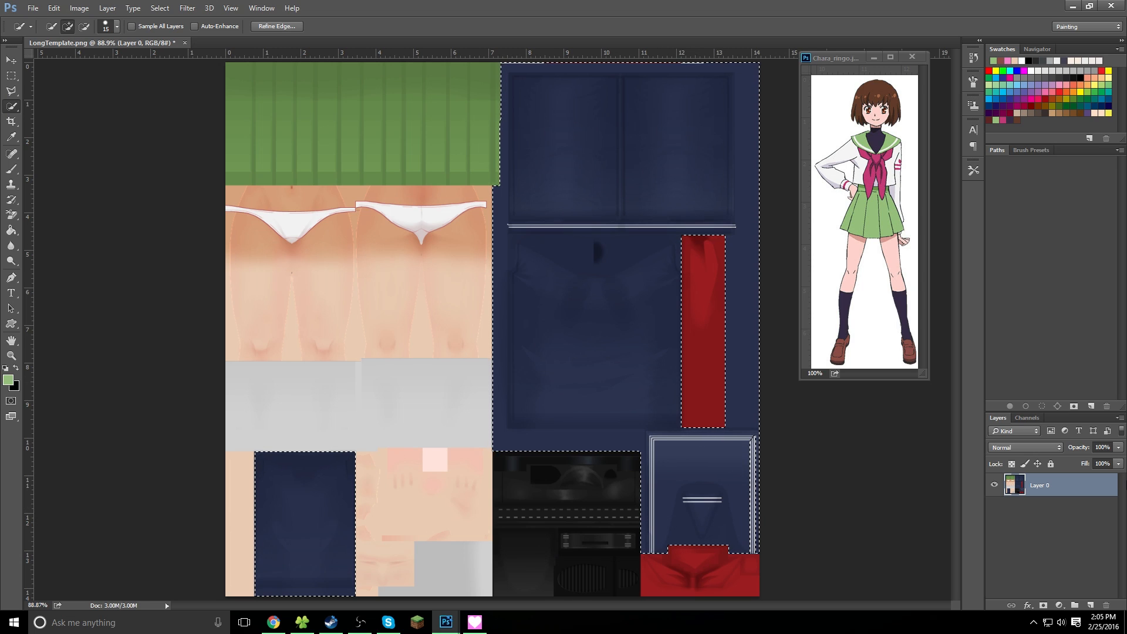
pyautogui.press('i')
pyautogui.hotkey('shift', 'F5')
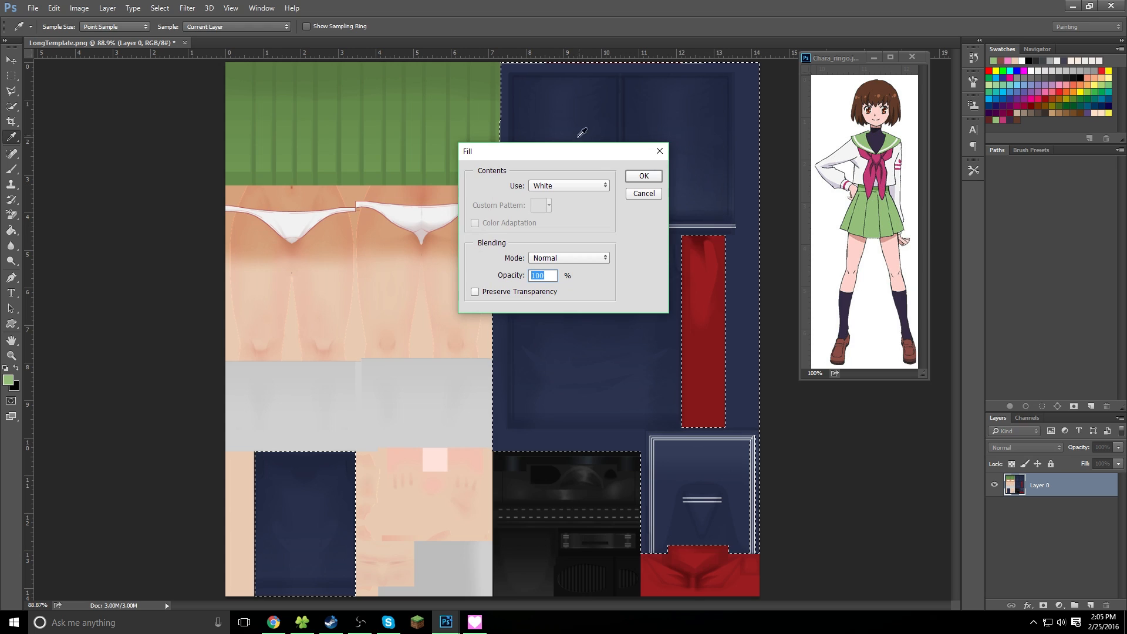
pyautogui.click(640, 194)
# Try whitening the selected navy areas with Hue/Saturation, using saturation -100 and lightness +68, and discard the adjustment
pyautogui.hotkey('ctrl', 'u')
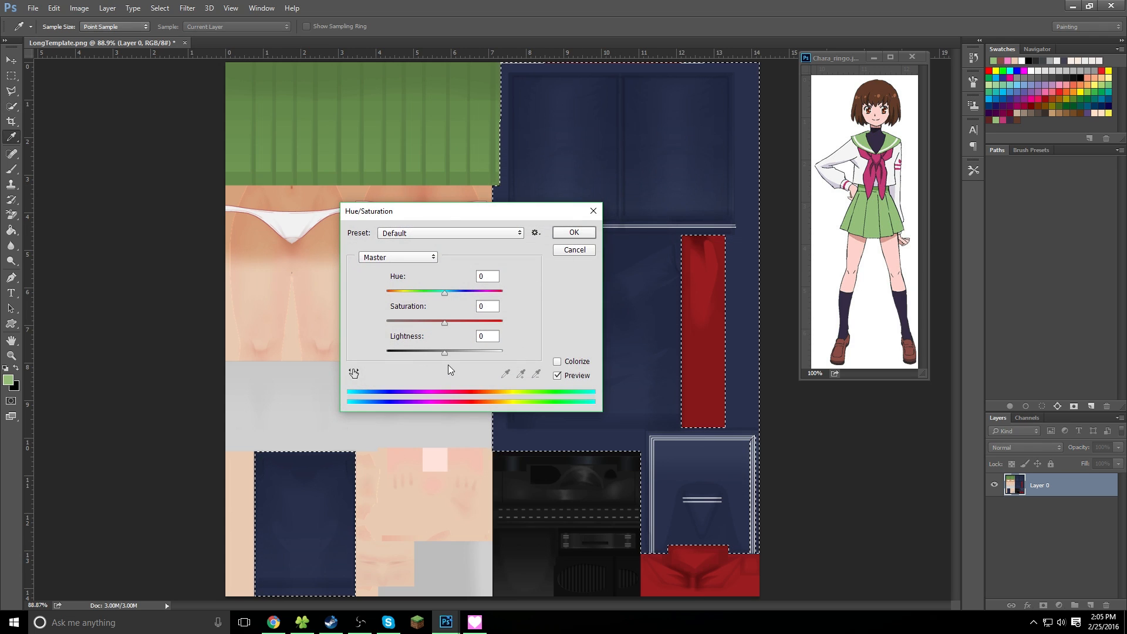
pyautogui.moveTo(440, 324); pyautogui.dragTo(139, 320)
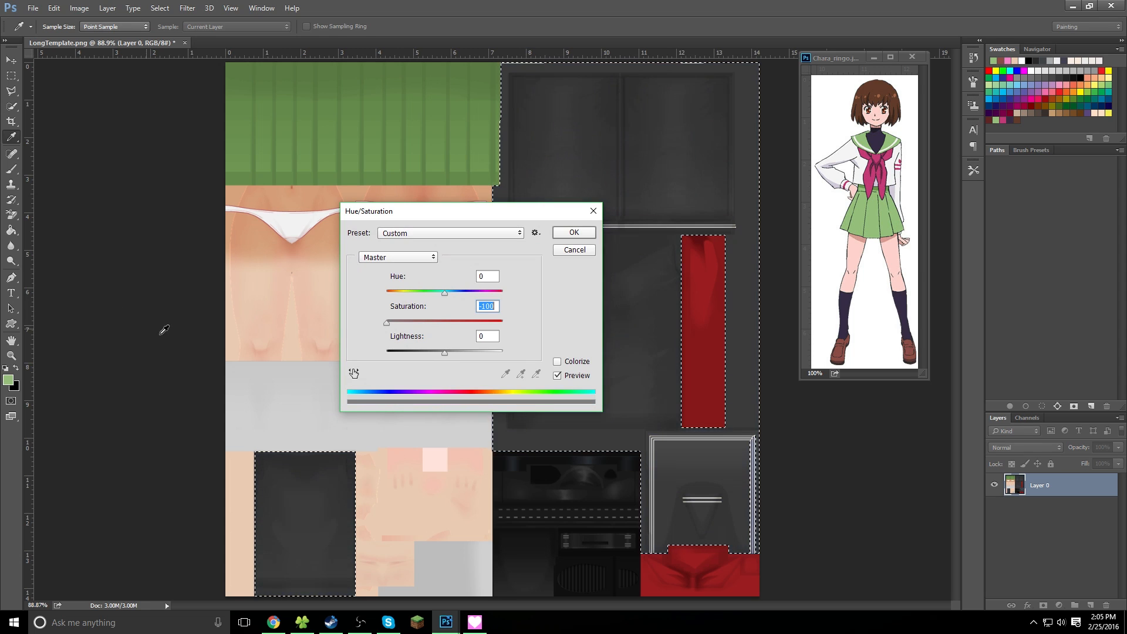
pyautogui.moveTo(443, 350); pyautogui.dragTo(502, 350)
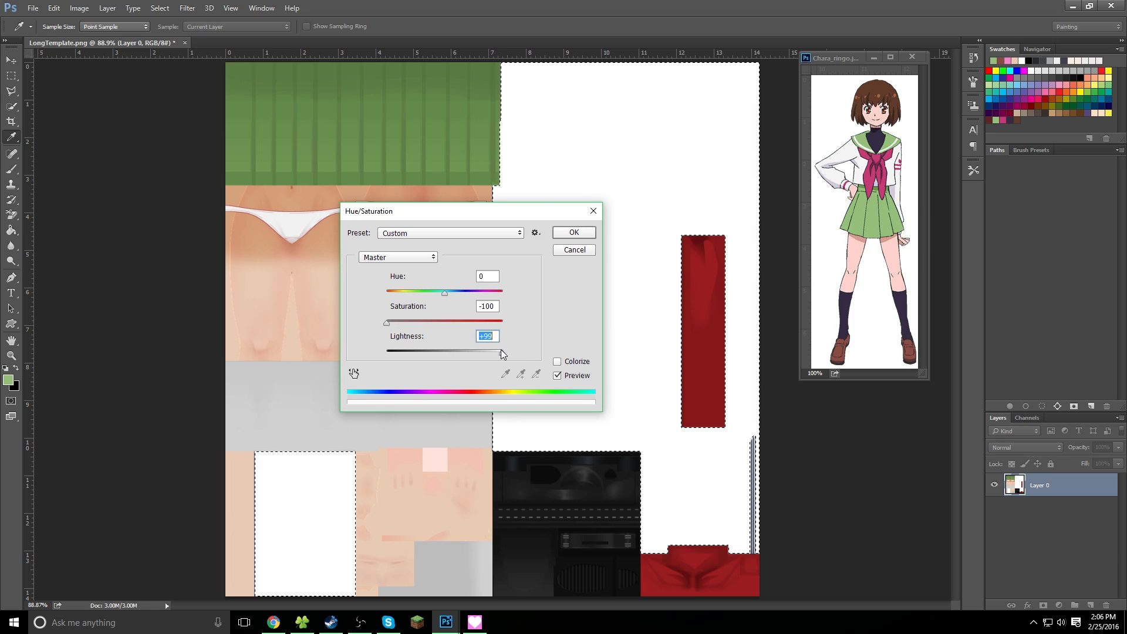
pyautogui.moveTo(503, 351); pyautogui.dragTo(484, 354)
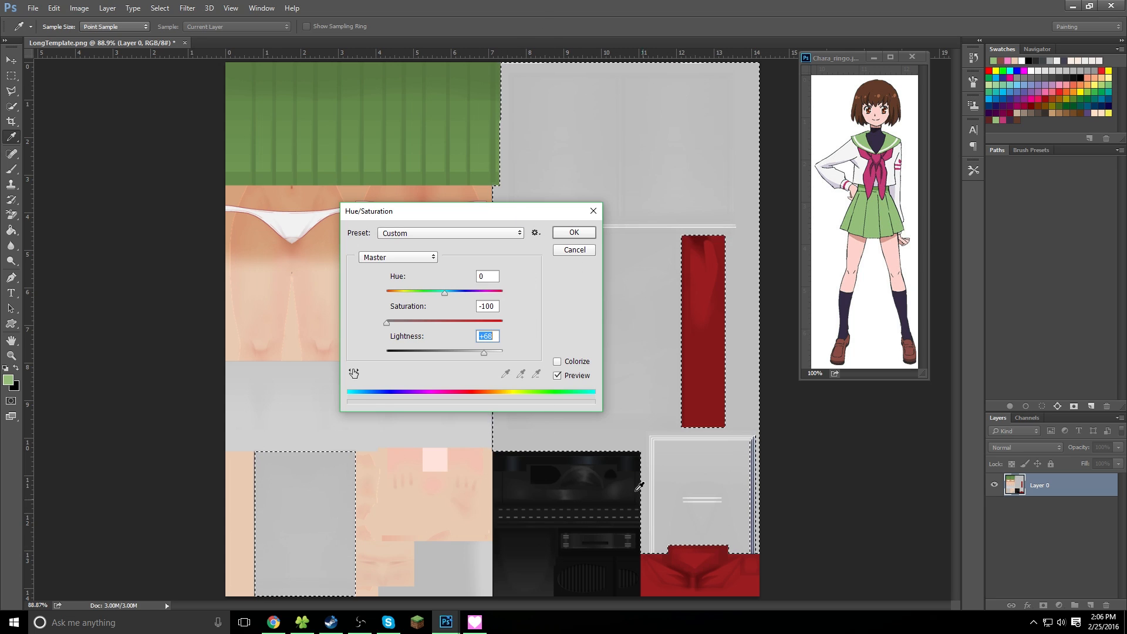
pyautogui.click(573, 251)
pyautogui.press('w')
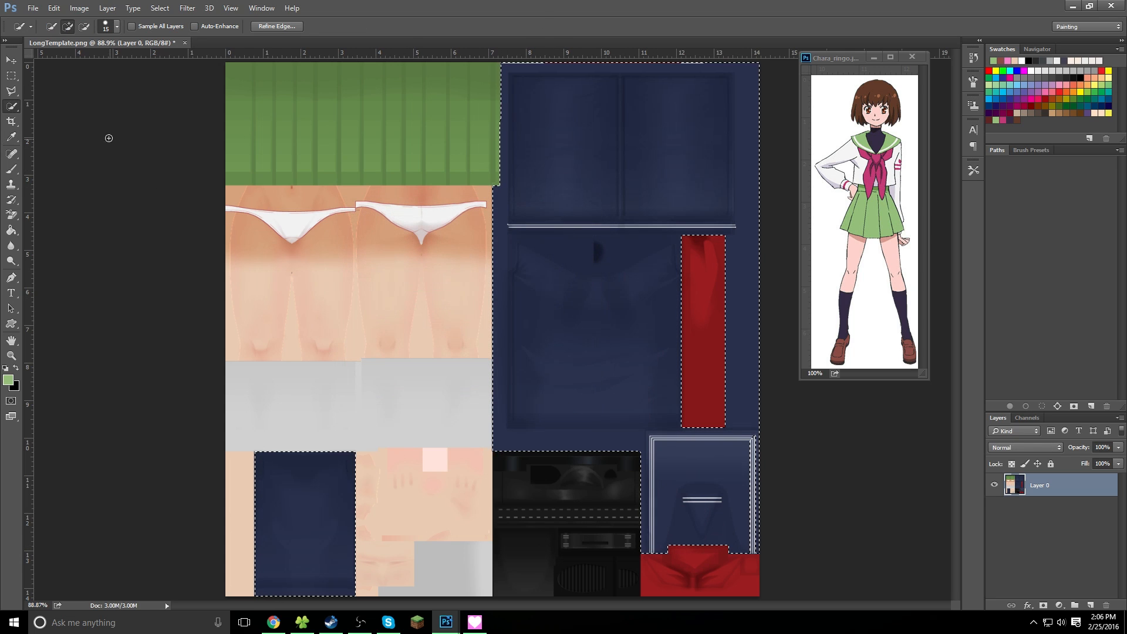
# Clear the selection, add a new empty layer above Layer 0, and make Layer 0 active again
pyautogui.click(11, 75)
pyautogui.moveTo(225, 180); pyautogui.dragTo(247, 210)
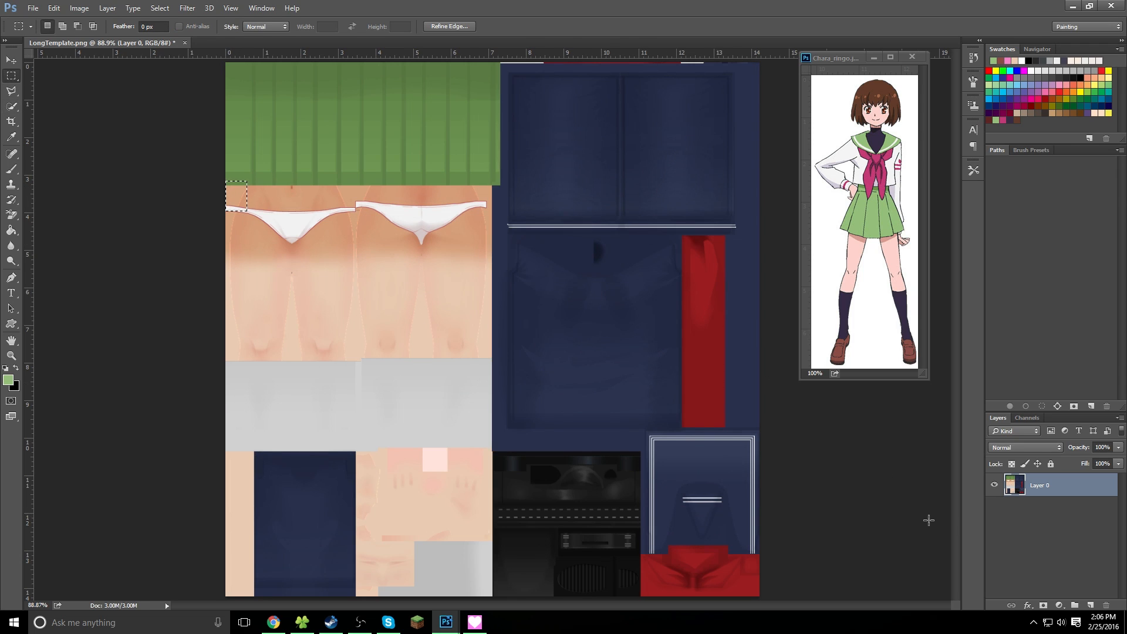
pyautogui.rightClick(1032, 531)
pyautogui.click(917, 515)
pyautogui.click(1089, 606)
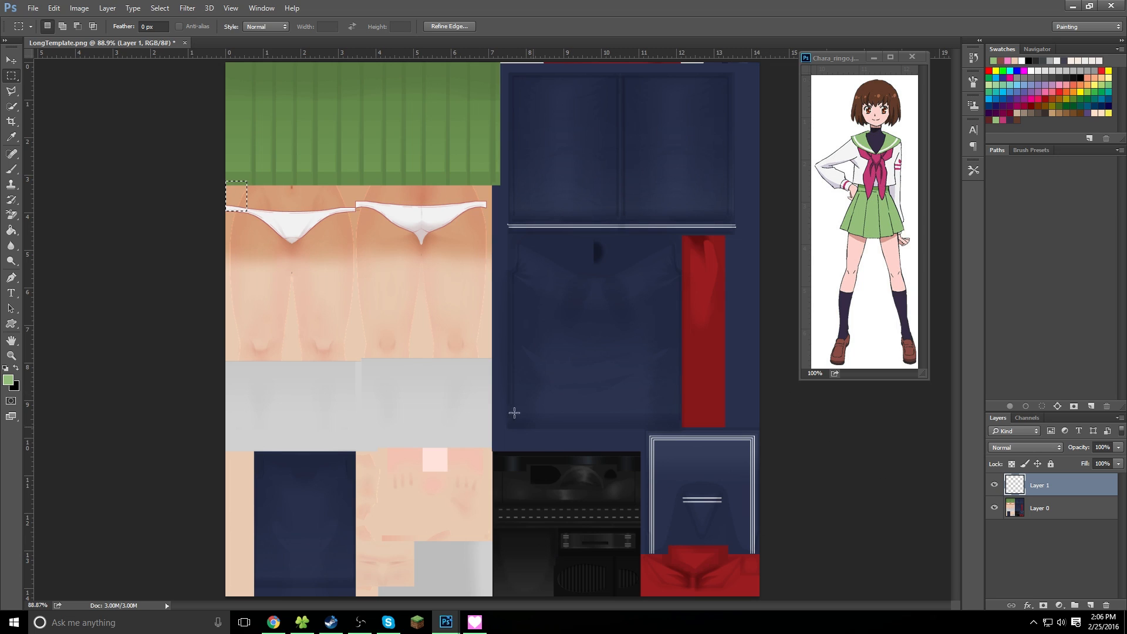
pyautogui.click(187, 279)
pyautogui.click(1060, 506)
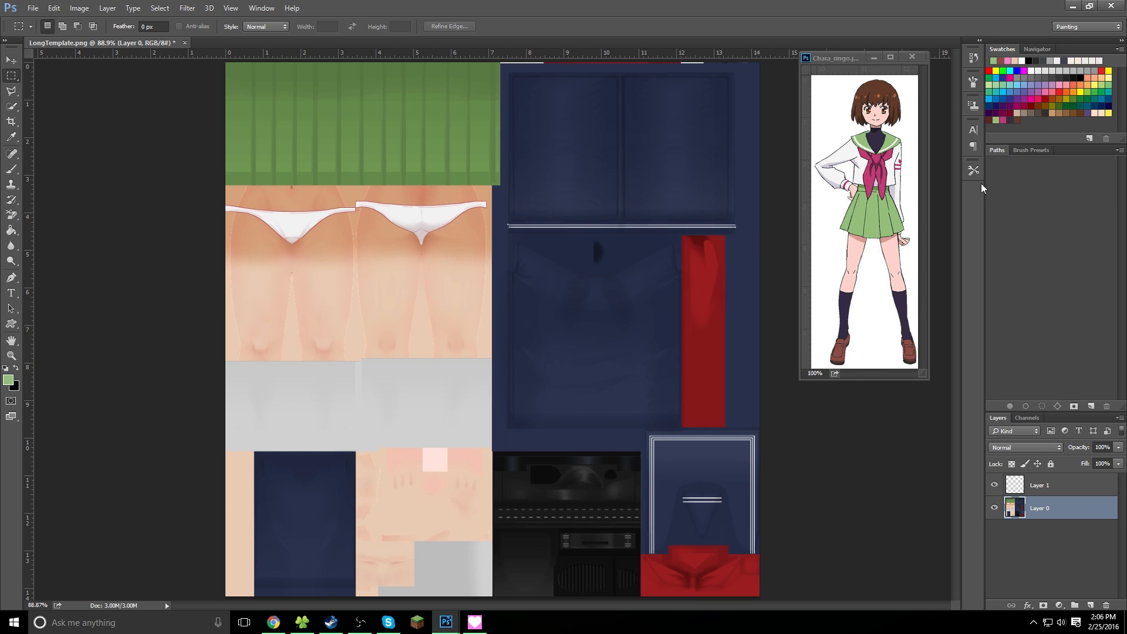
# Sample the brown of the shoe in the Chara_ringo reference as the foreground color
pyautogui.click(839, 354)
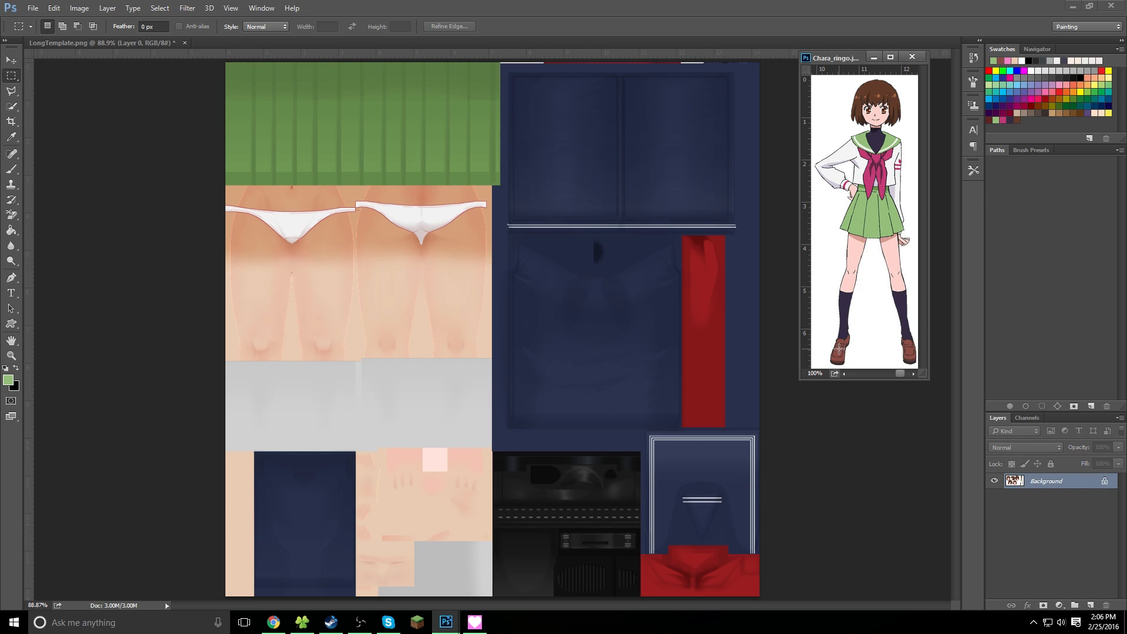
pyautogui.press('i')
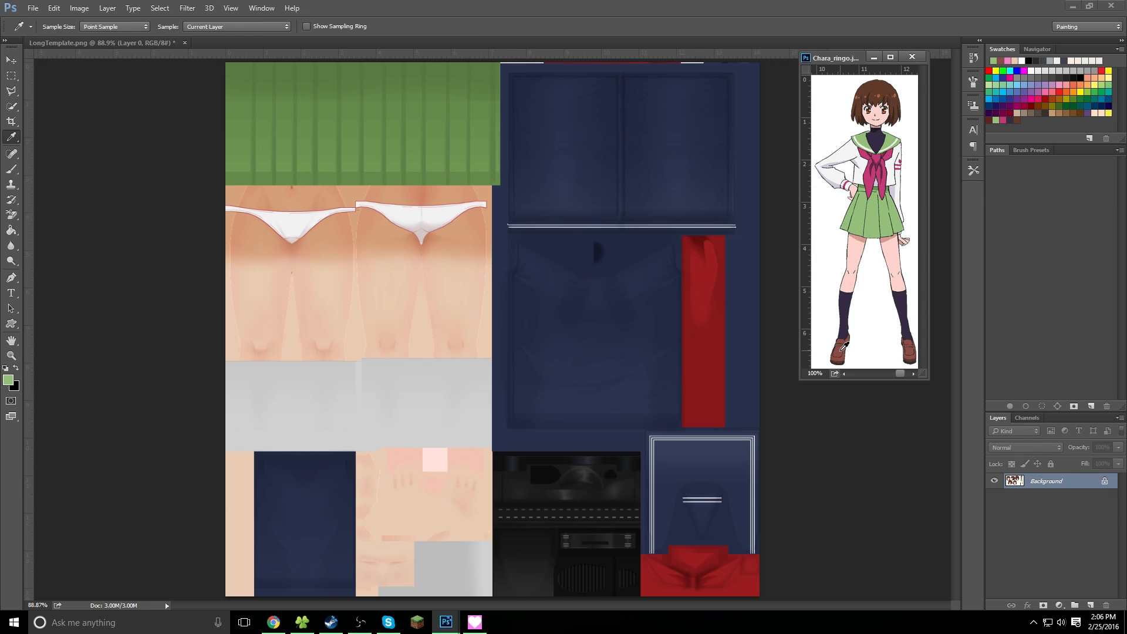
pyautogui.click(840, 350)
pyautogui.press('m')
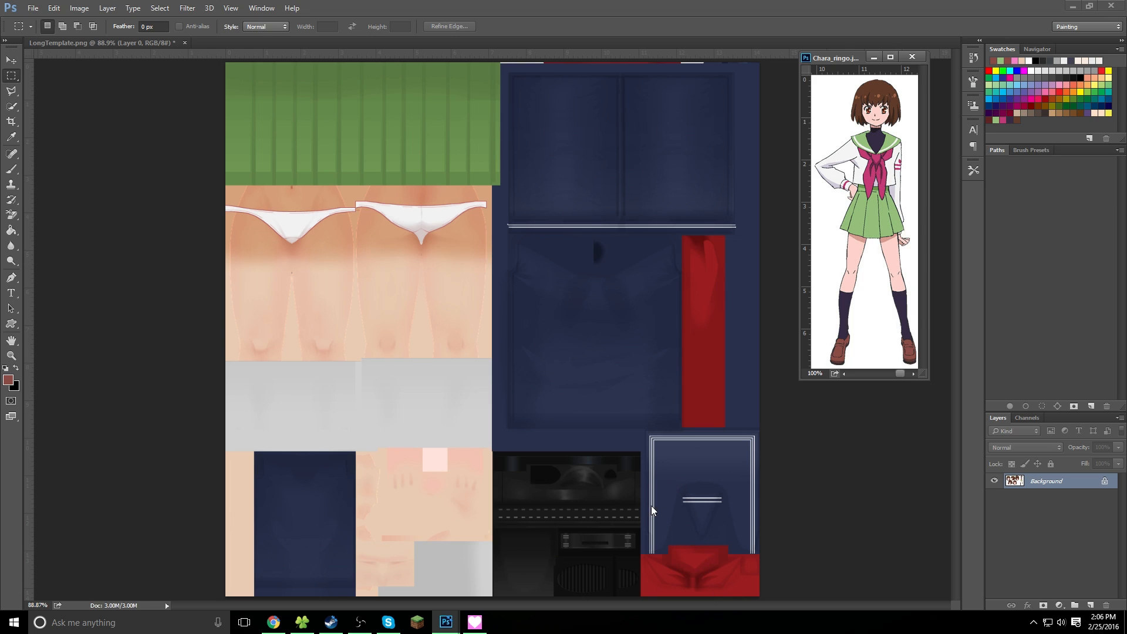
# Select the template's black shoe area, colorize it with Hue/Saturation at hue 6, saturation 38 and lightness +11, and deselect it
pyautogui.click(12, 106)
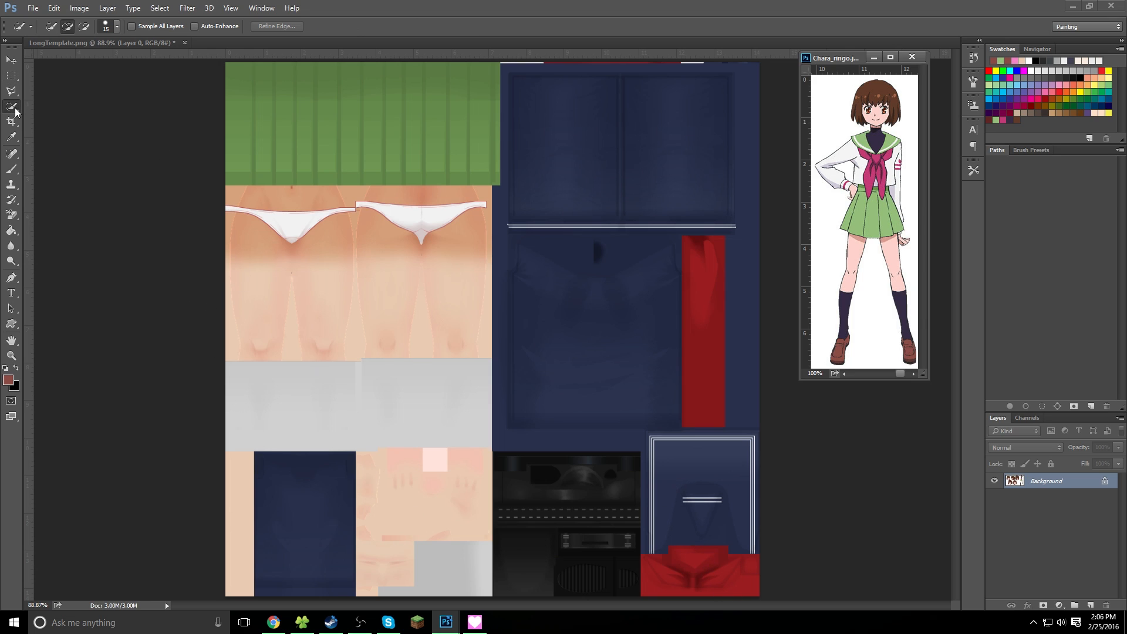
pyautogui.click(533, 494)
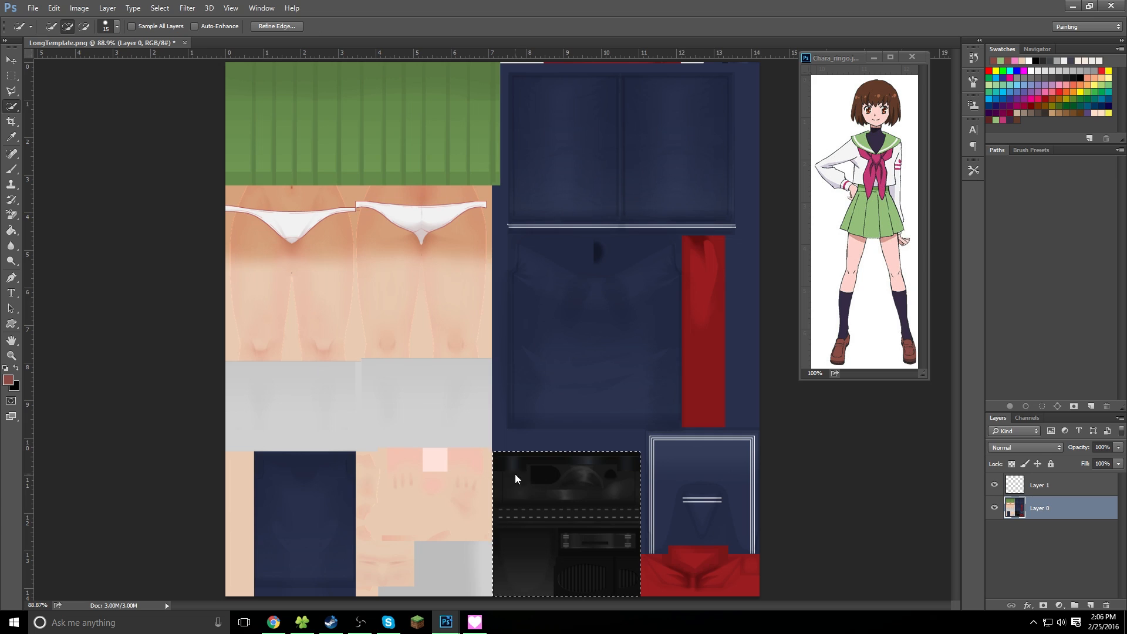
pyautogui.hotkey('ctrl', 'u')
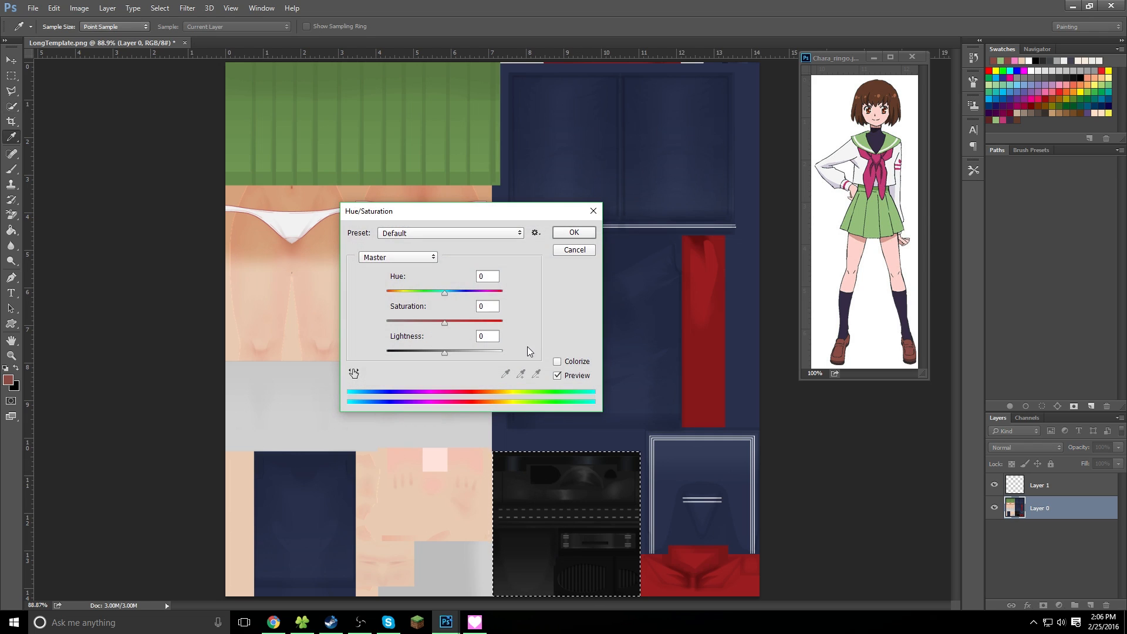
pyautogui.click(558, 362)
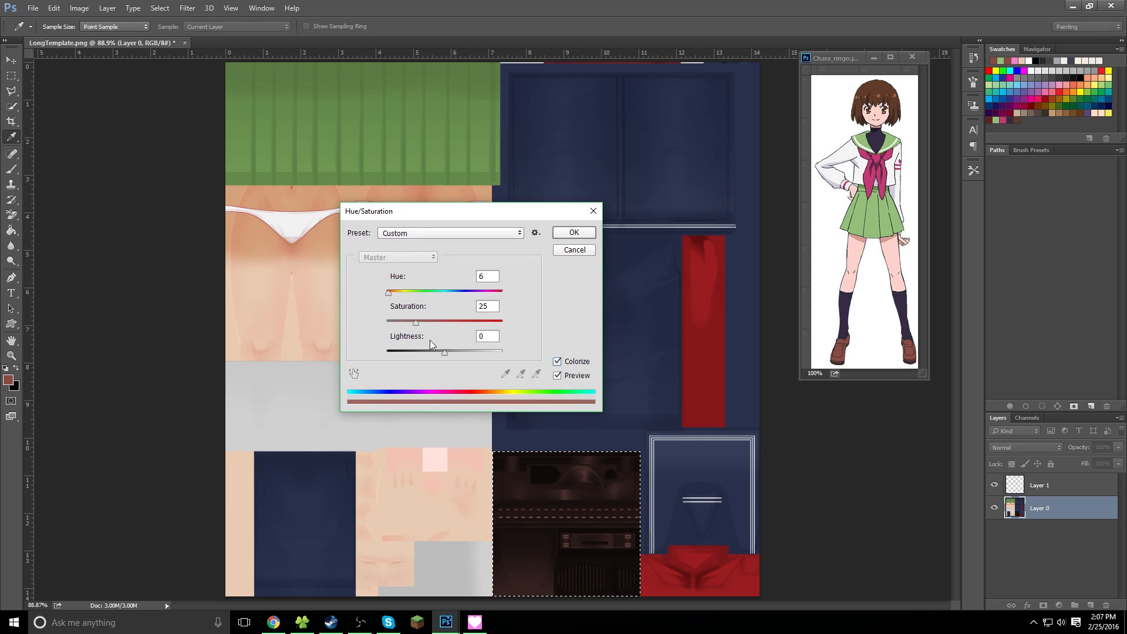
pyautogui.moveTo(444, 355)
pyautogui.mouseDown()
pyautogui.moveTo(418, 322)
pyautogui.moveTo(451, 352)
pyautogui.mouseUp()
pyautogui.click(577, 233)
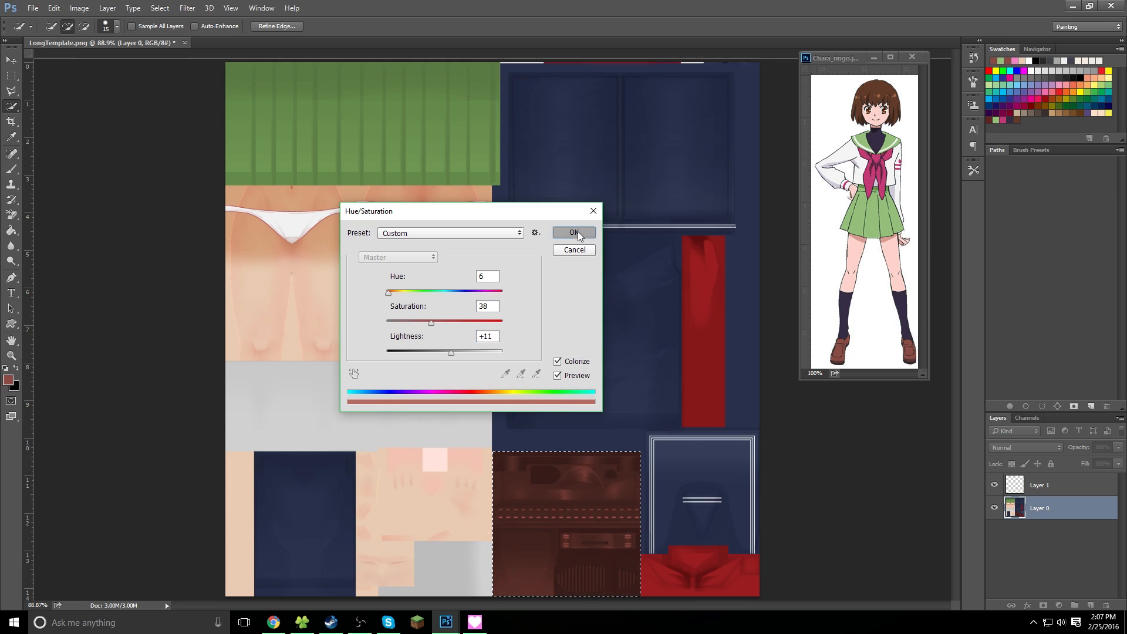
pyautogui.press('m')
pyautogui.moveTo(126, 126); pyautogui.dragTo(127, 130)
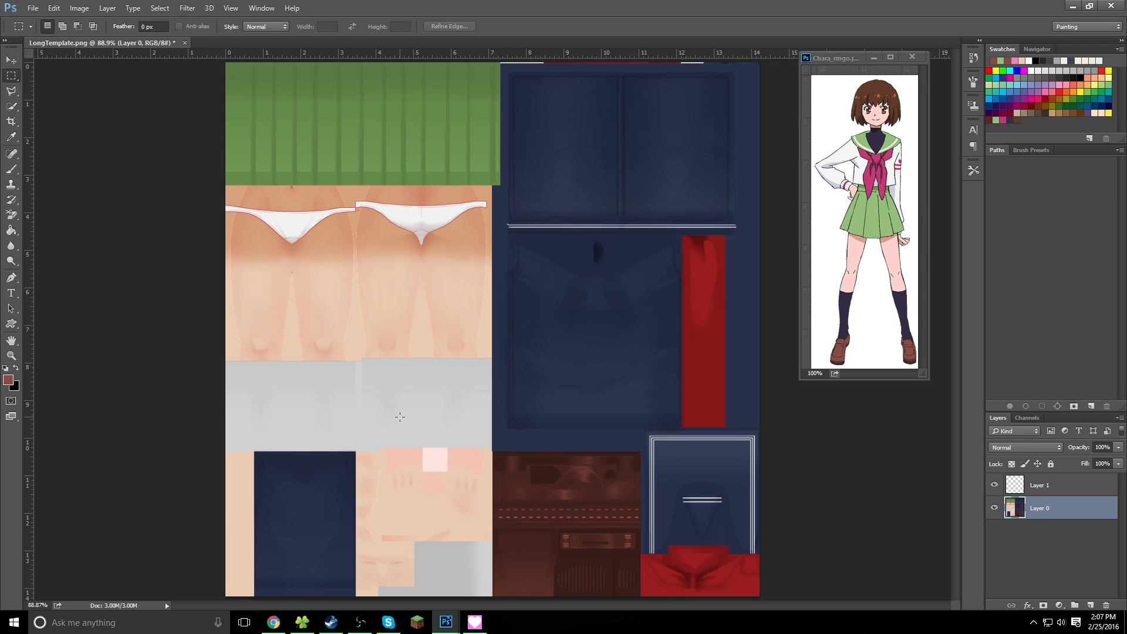
# Check the character in Yandere Simulator, and select the template's light grey sock areas with the Quick Selection tool, leaving out the skin
pyautogui.click(11, 106)
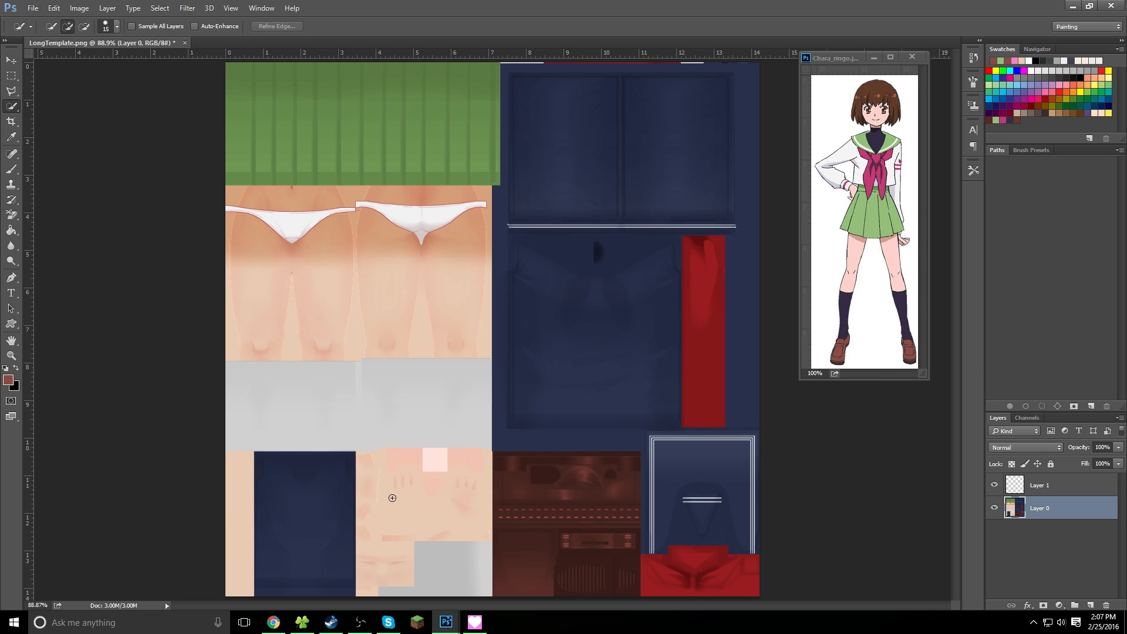
pyautogui.click(470, 624)
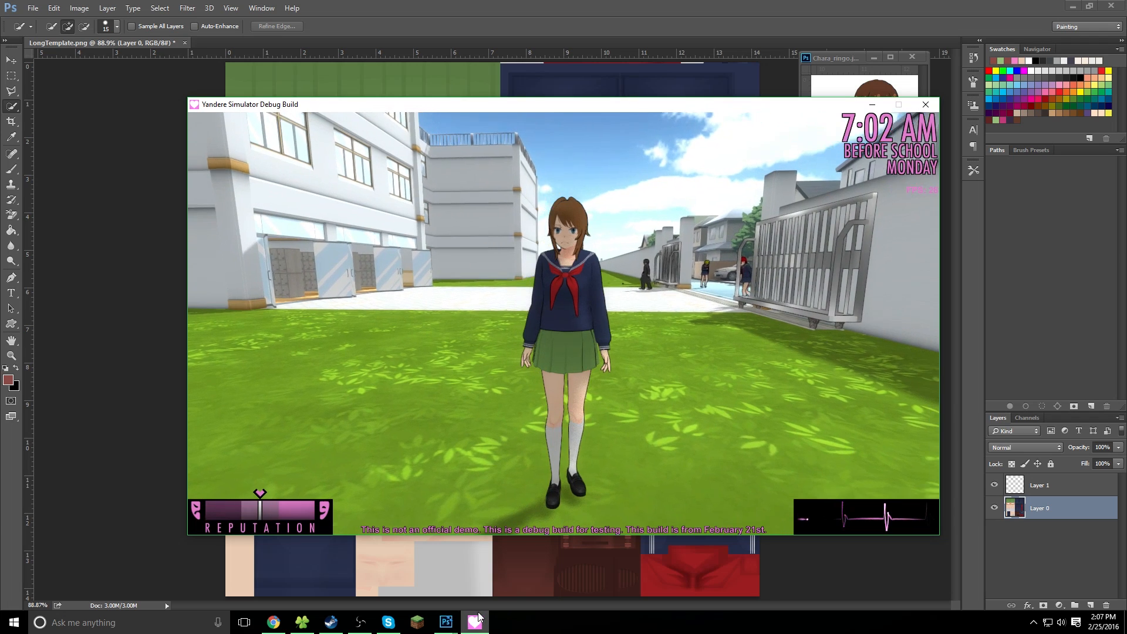
pyautogui.click(480, 614)
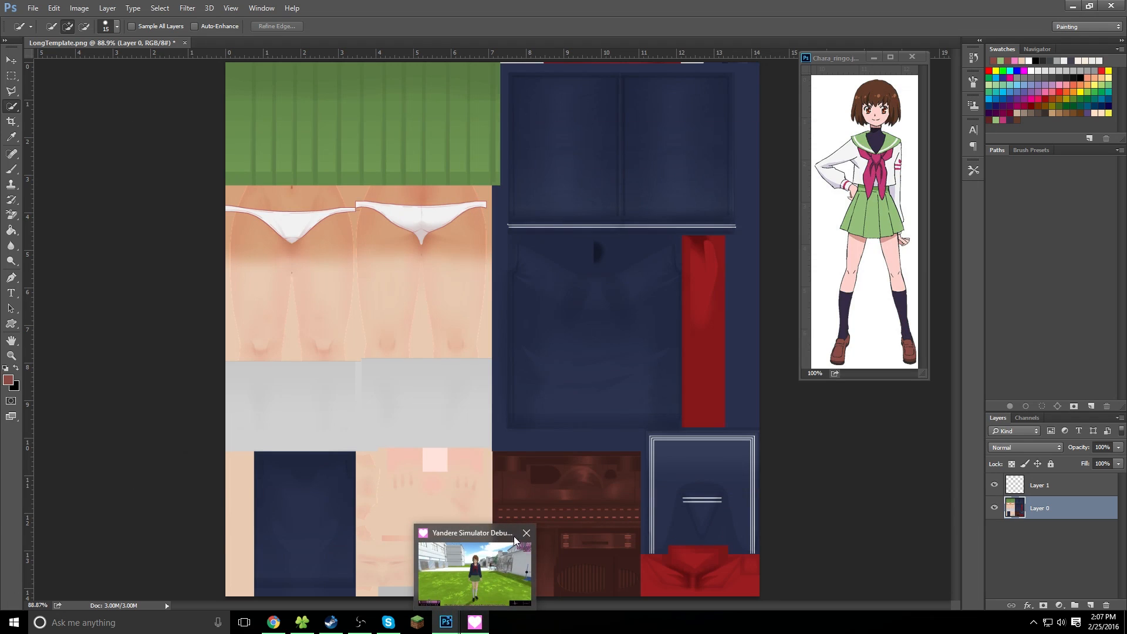
pyautogui.click(330, 397)
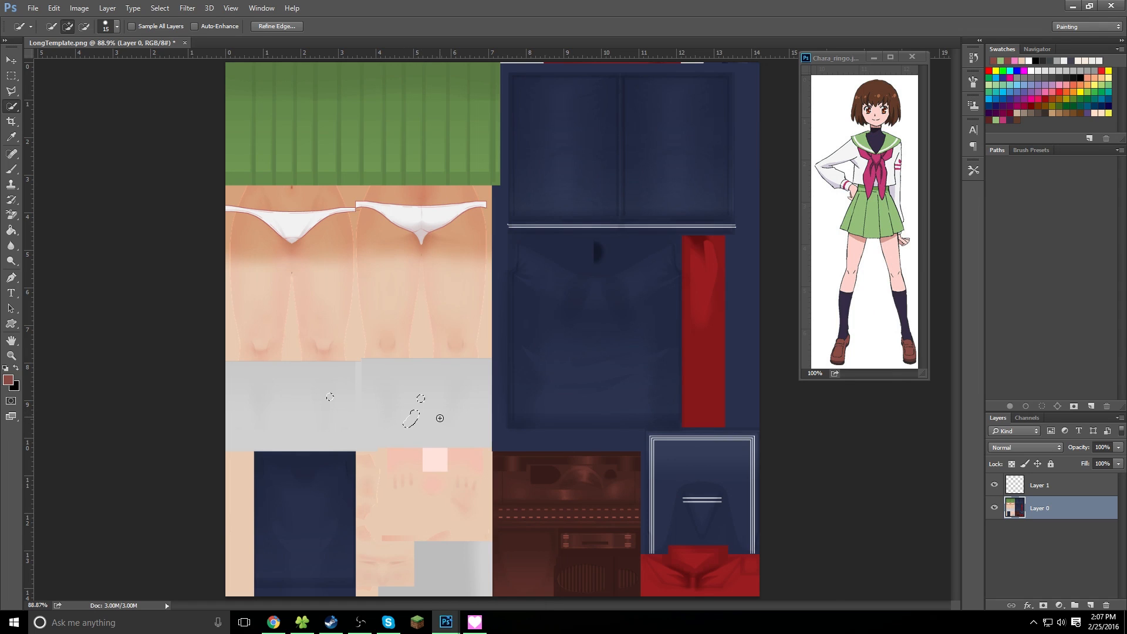
pyautogui.moveTo(438, 560); pyautogui.dragTo(441, 587)
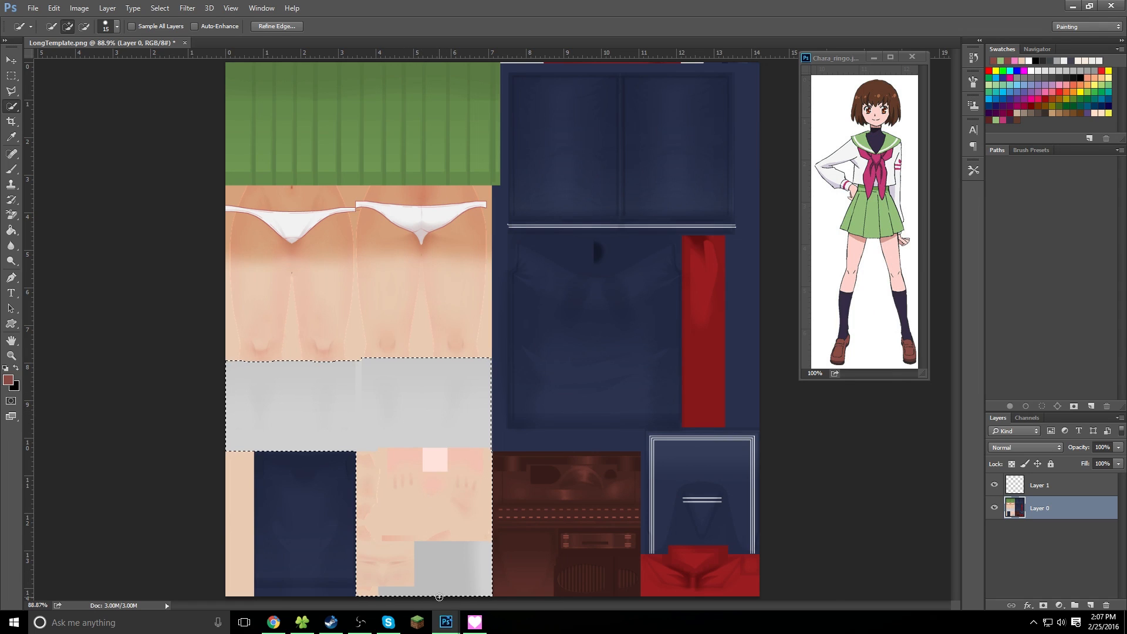
pyautogui.keyDown('alt'); pyautogui.click(423, 517); pyautogui.keyUp('alt')
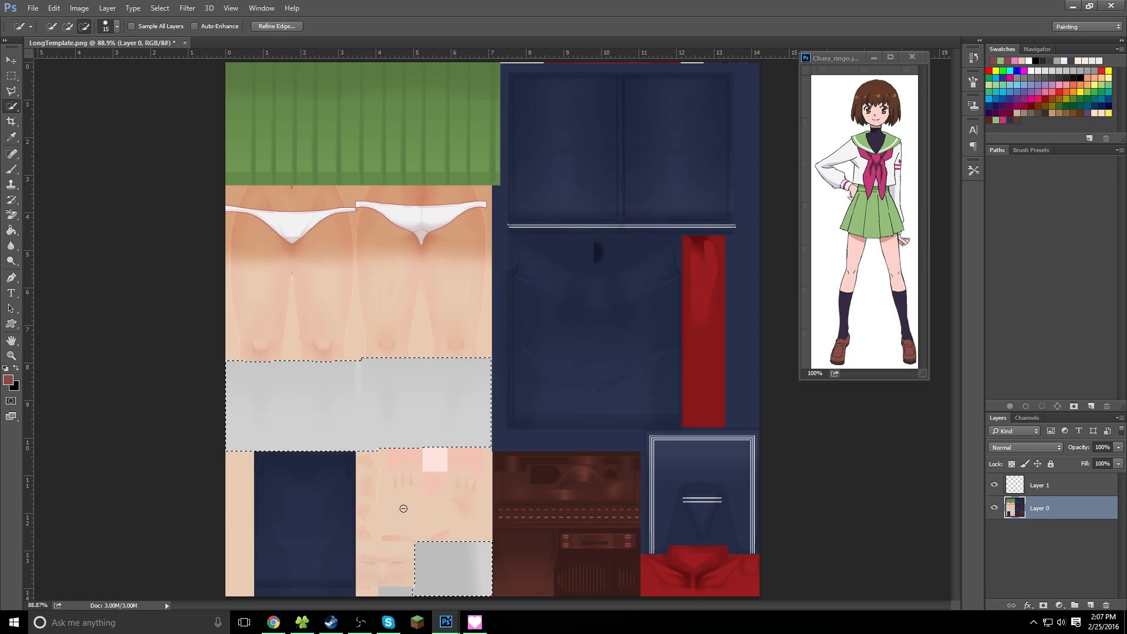
pyautogui.click(406, 595)
# Sample the dark purple of the sock in the Chara_ringo reference as the foreground color
pyautogui.press('i')
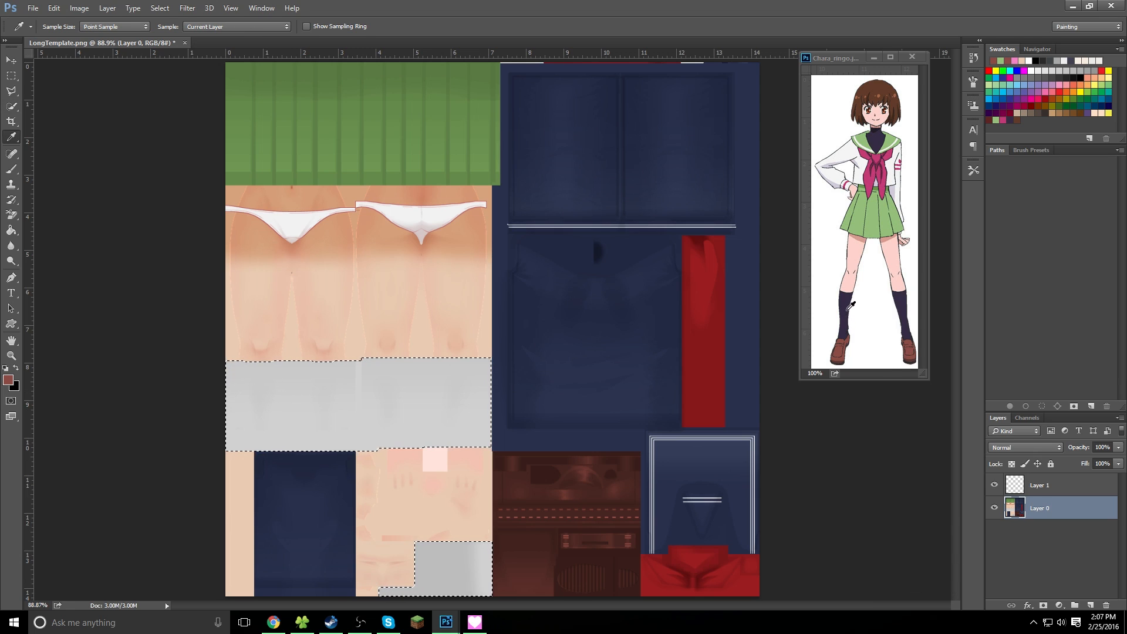
pyautogui.click(847, 309)
pyautogui.press('w')
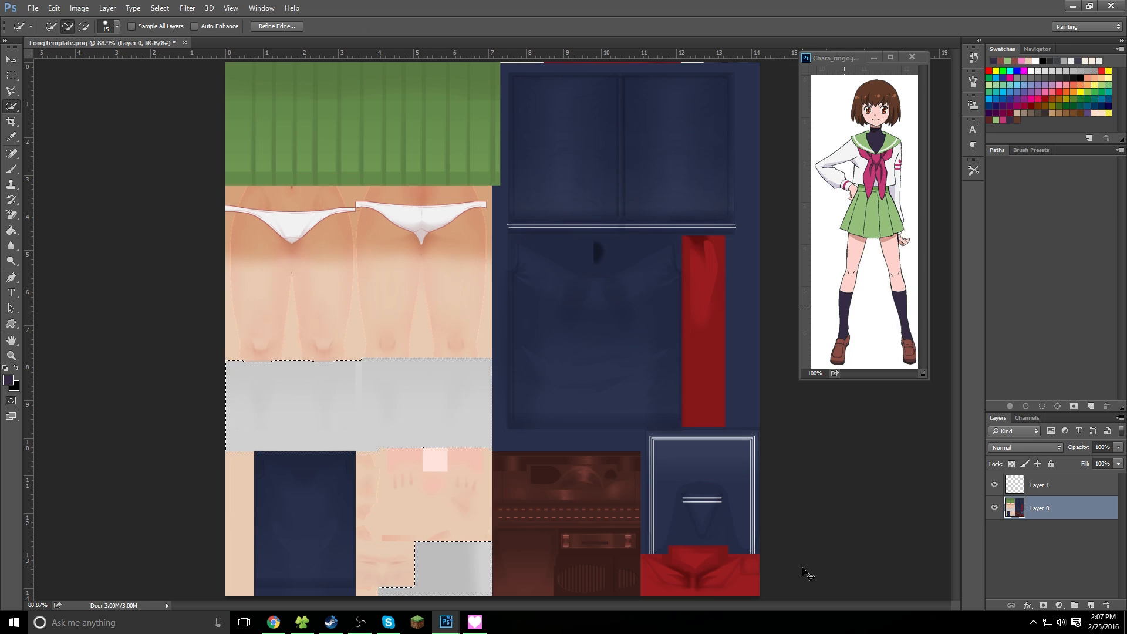
# Colorize the selected sock areas with Hue/Saturation at hue 265, saturation 25 and lightness -82, and deselect them
pyautogui.hotkey('ctrl', 'u')
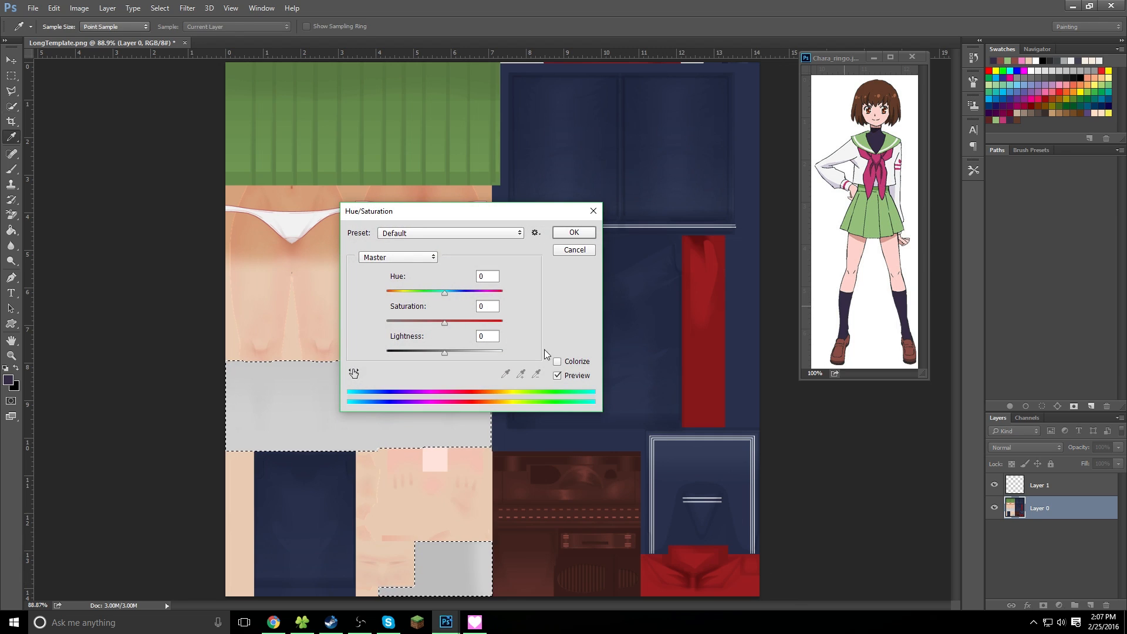
pyautogui.click(556, 361)
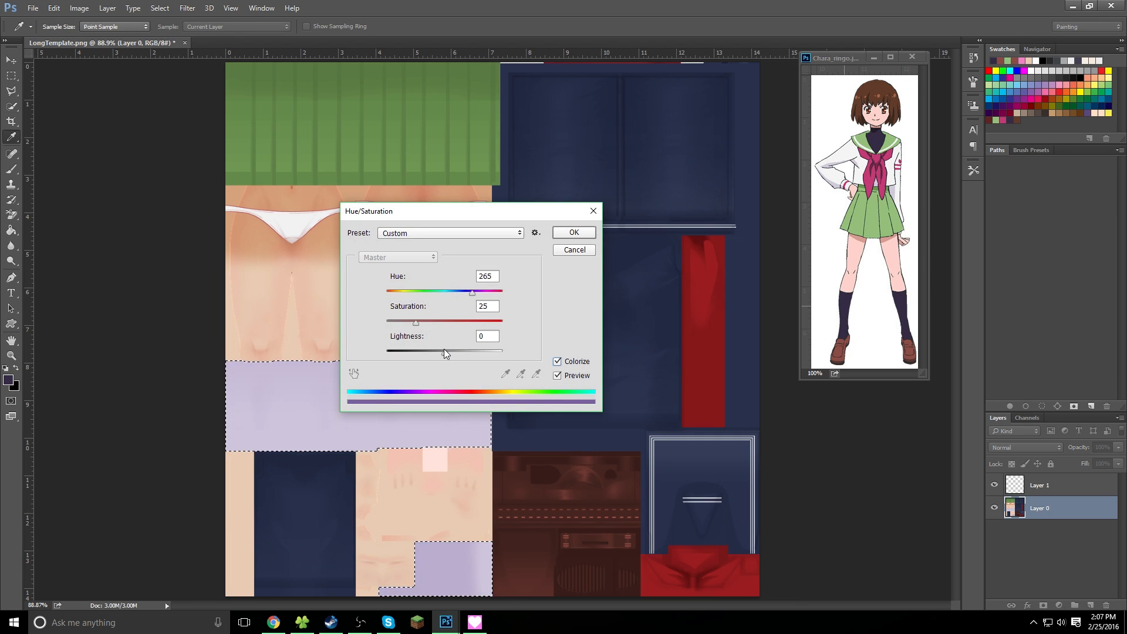
pyautogui.moveTo(445, 215); pyautogui.dragTo(611, 206)
pyautogui.moveTo(606, 343); pyautogui.dragTo(566, 363)
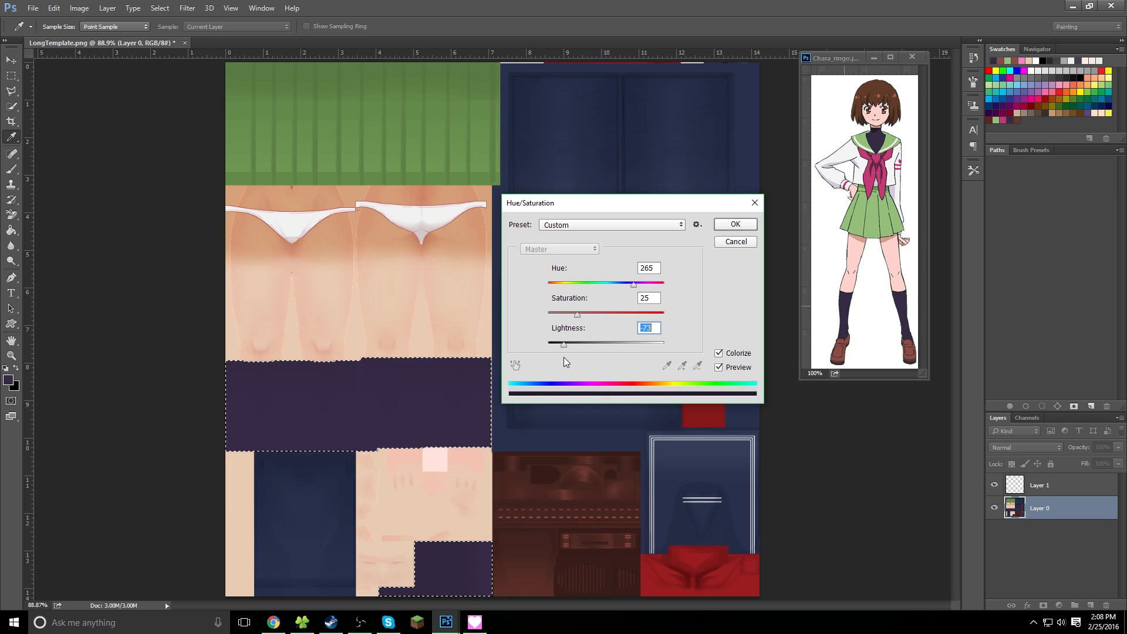
pyautogui.moveTo(563, 344); pyautogui.dragTo(559, 343)
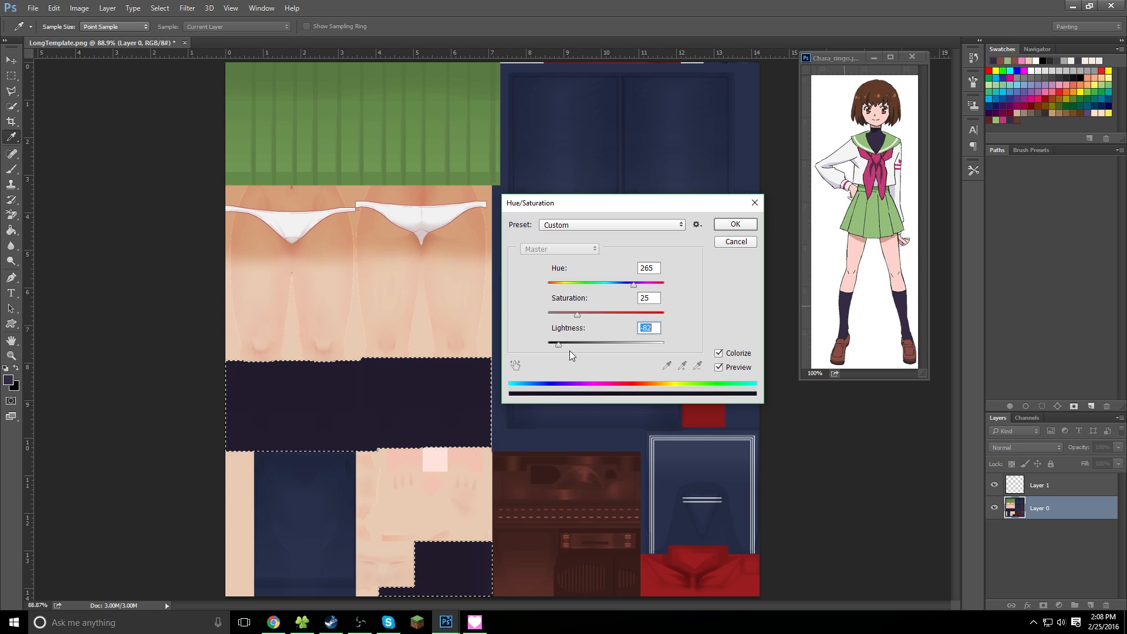
pyautogui.click(735, 224)
pyautogui.press('w')
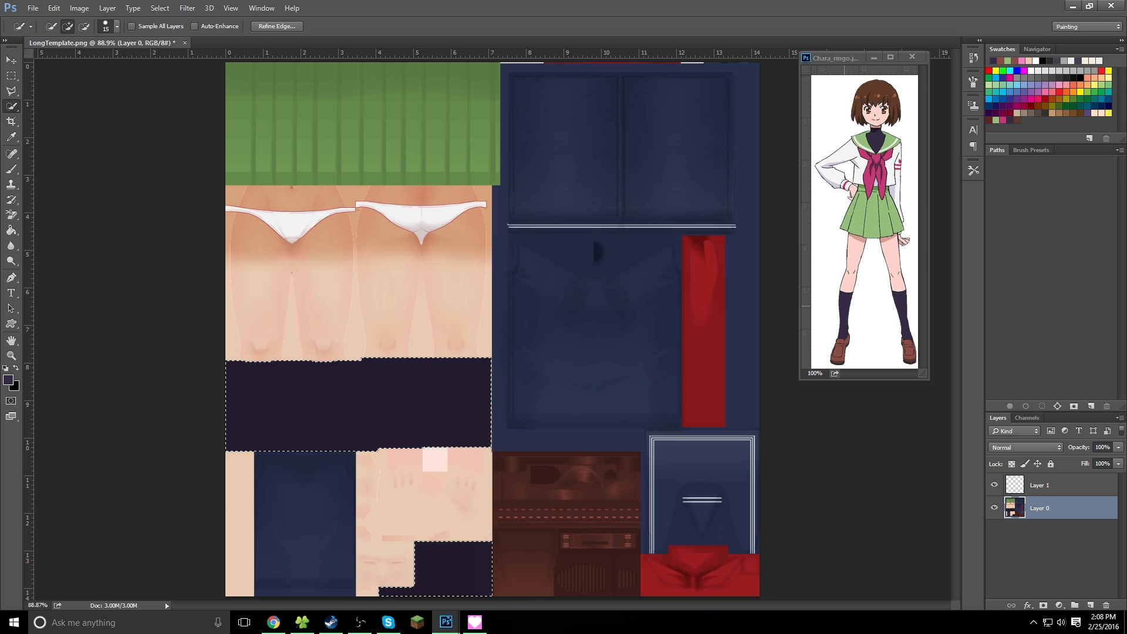
pyautogui.click(11, 75)
pyautogui.moveTo(87, 121); pyautogui.dragTo(88, 138)
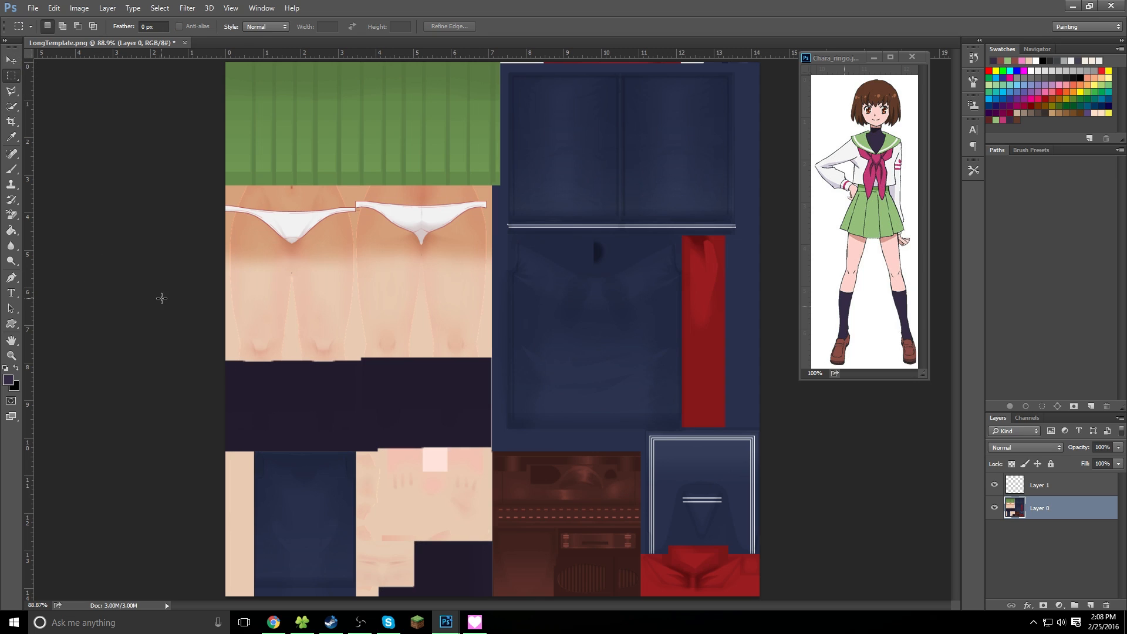
pyautogui.click(32, 8)
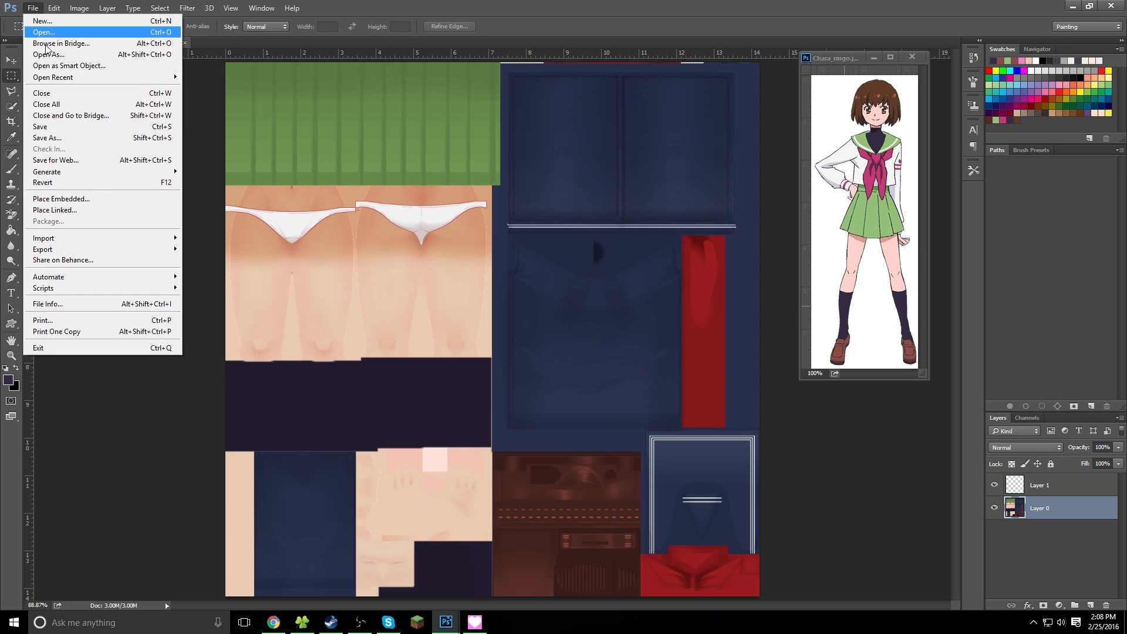
pyautogui.click(44, 136)
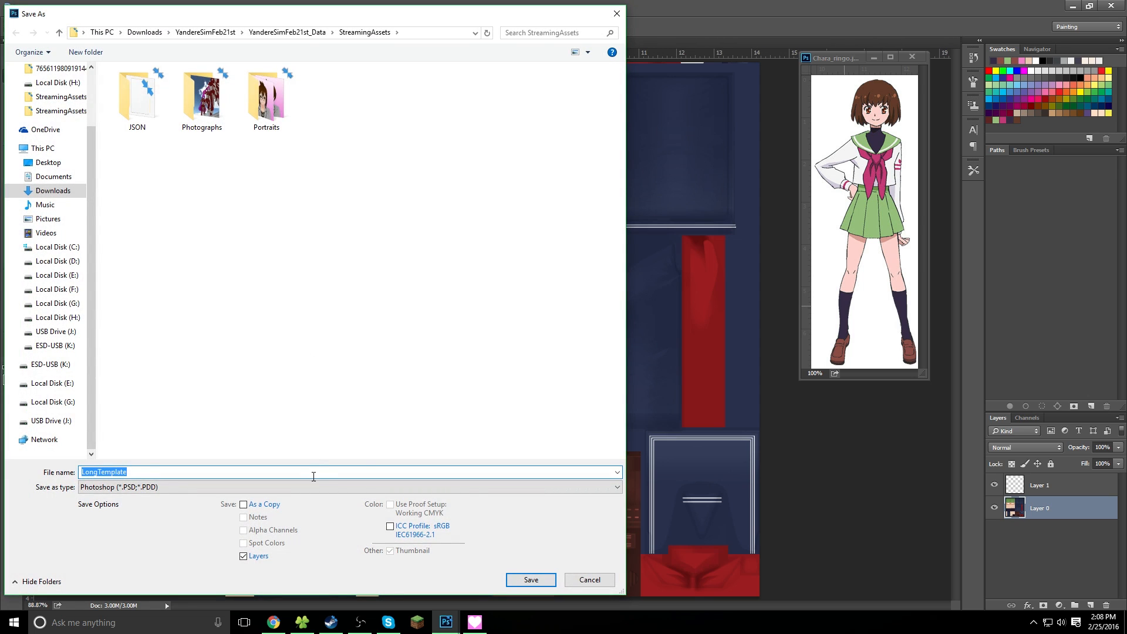
pyautogui.click(188, 487)
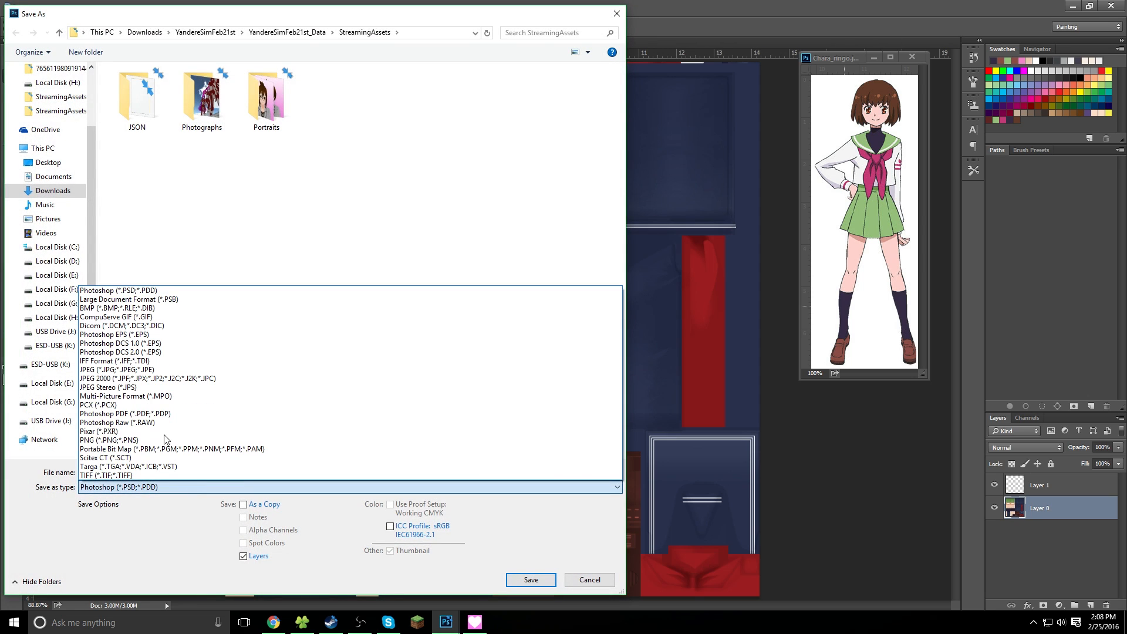
pyautogui.click(157, 445)
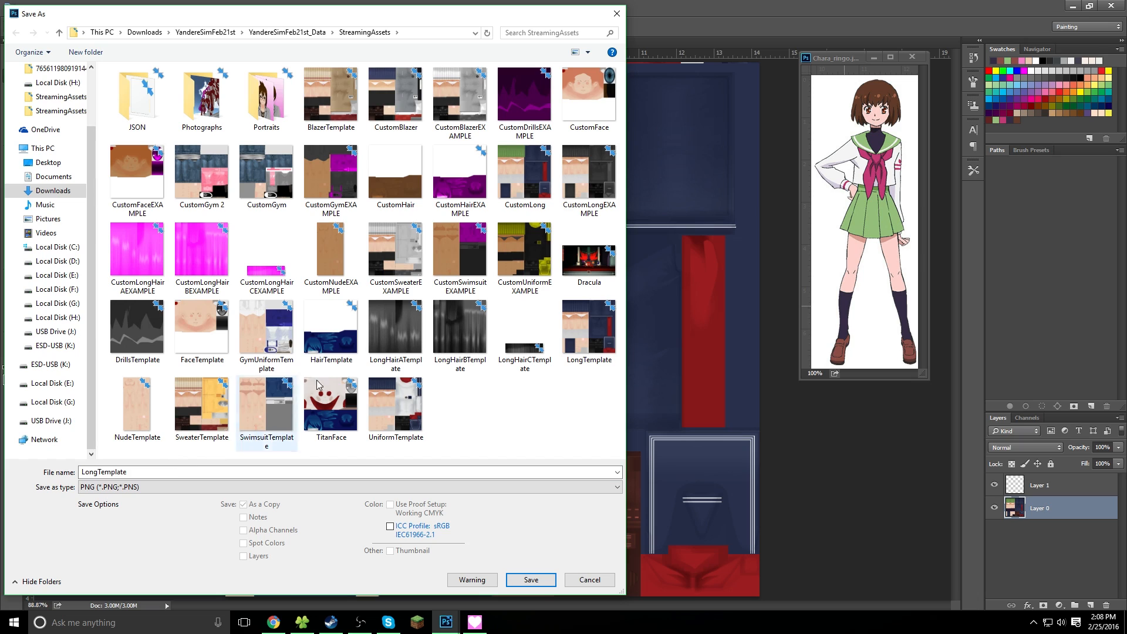
pyautogui.click(616, 14)
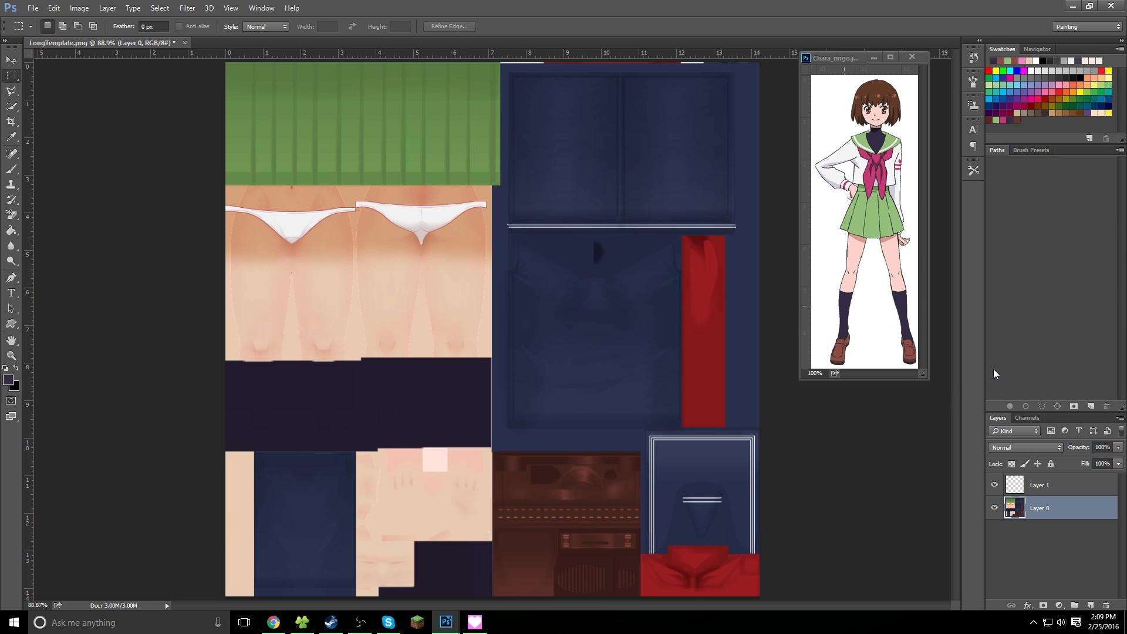
# Set the foreground to the reference's ribbon pink, colorize the template's red ribbon strip and bow deep magenta with Hue/Saturation, and deselect them
pyautogui.click(1003, 119)
pyautogui.press('w')
pyautogui.moveTo(703, 258); pyautogui.dragTo(699, 314)
pyautogui.moveTo(663, 575); pyautogui.dragTo(736, 575)
pyautogui.hotkey('ctrl', 'u')
pyautogui.click(719, 353)
pyautogui.moveTo(577, 316); pyautogui.dragTo(630, 316)
pyautogui.moveTo(605, 344); pyautogui.dragTo(603, 344)
pyautogui.click(736, 224)
pyautogui.hotkey('ctrl', 'd')
pyautogui.moveTo(825, 58)
pyautogui.mouseDown()
pyautogui.moveTo(757, 238)
pyautogui.moveTo(841, 58)
pyautogui.mouseUp()
pyautogui.click(83, 131)
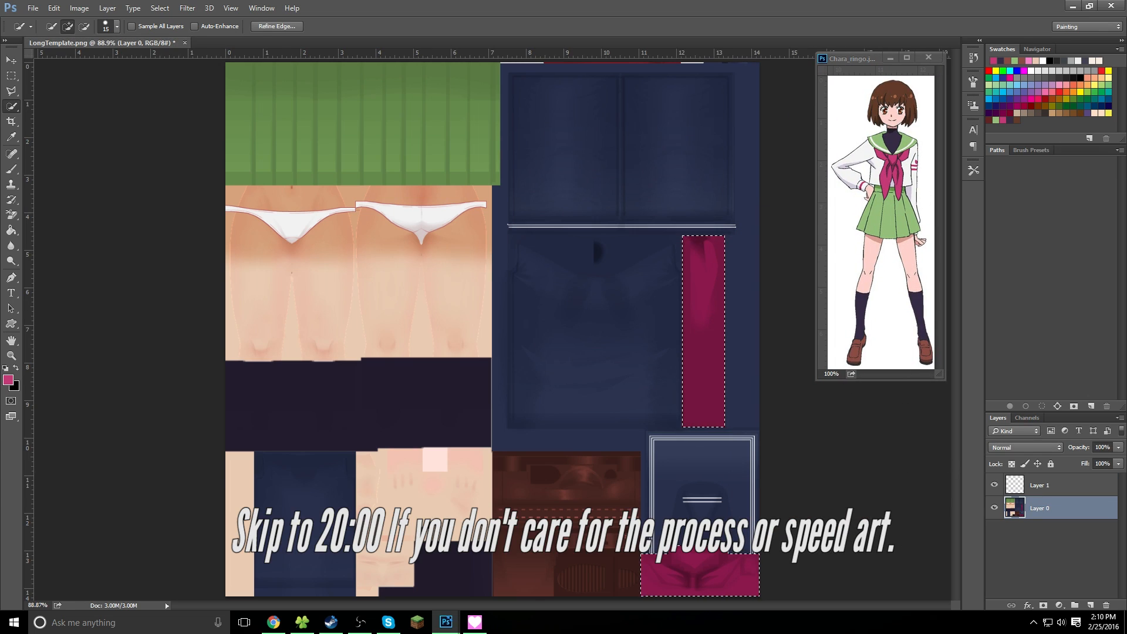
# On Layer 1, select the white double stripe below the sleeve panels with a rectangular marquee and fill it with the pink foreground color
pyautogui.click(11, 76)
pyautogui.click(1051, 485)
pyautogui.moveTo(508, 223); pyautogui.dragTo(738, 228)
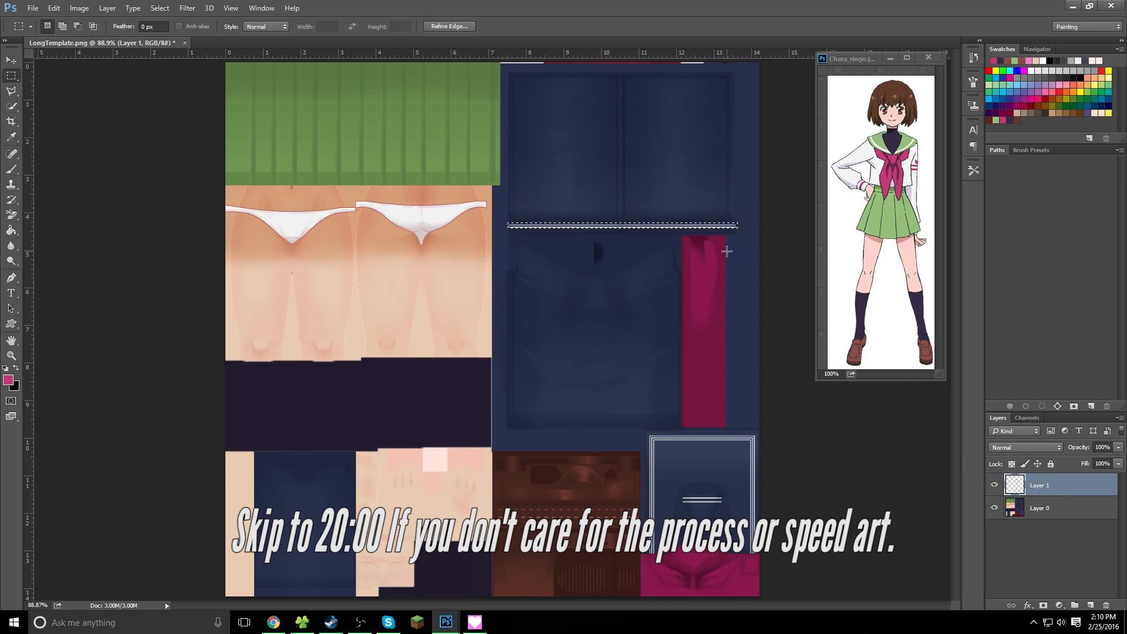
pyautogui.click(11, 356)
pyautogui.click(586, 264)
pyautogui.click(587, 264)
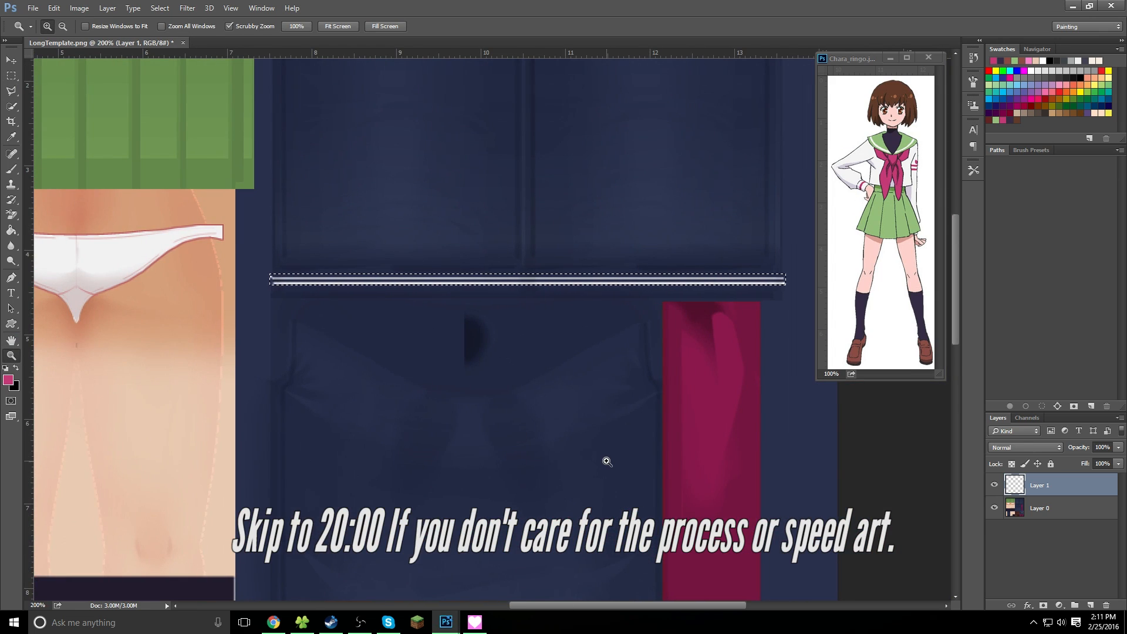
pyautogui.hotkey('shift', 'F5')
pyautogui.click(559, 185)
pyautogui.click(558, 196)
pyautogui.press('Return')
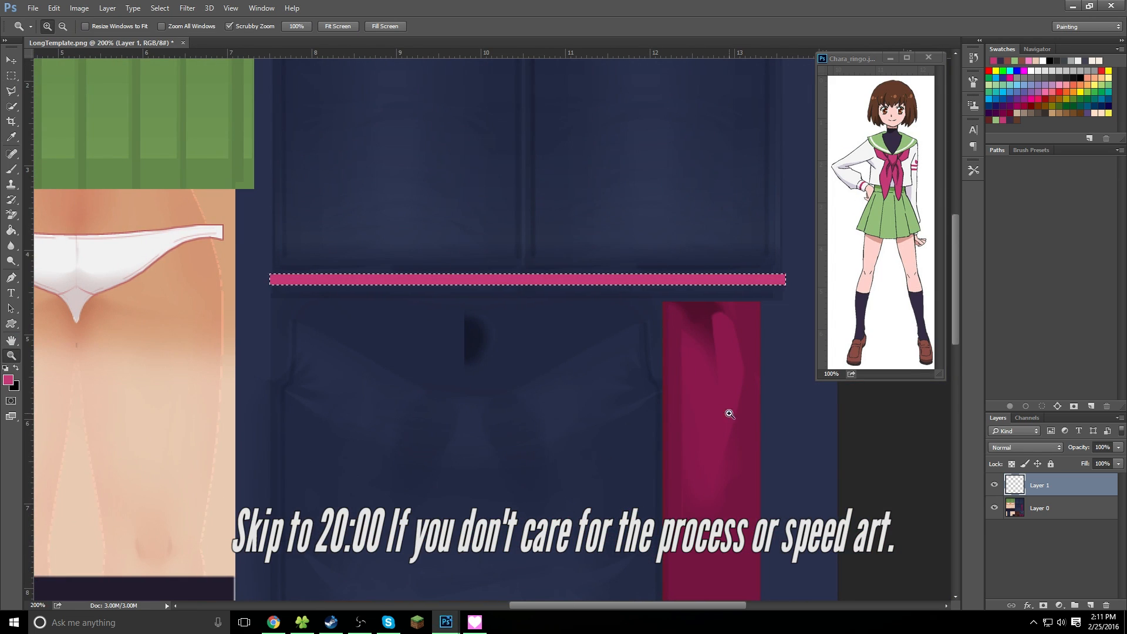
# Save the texture over CustomLong and check the character's uniform in Yandere Simulator
pyautogui.hotkey('ctrl', '0')
pyautogui.hotkey('ctrl', 'shift', 's')
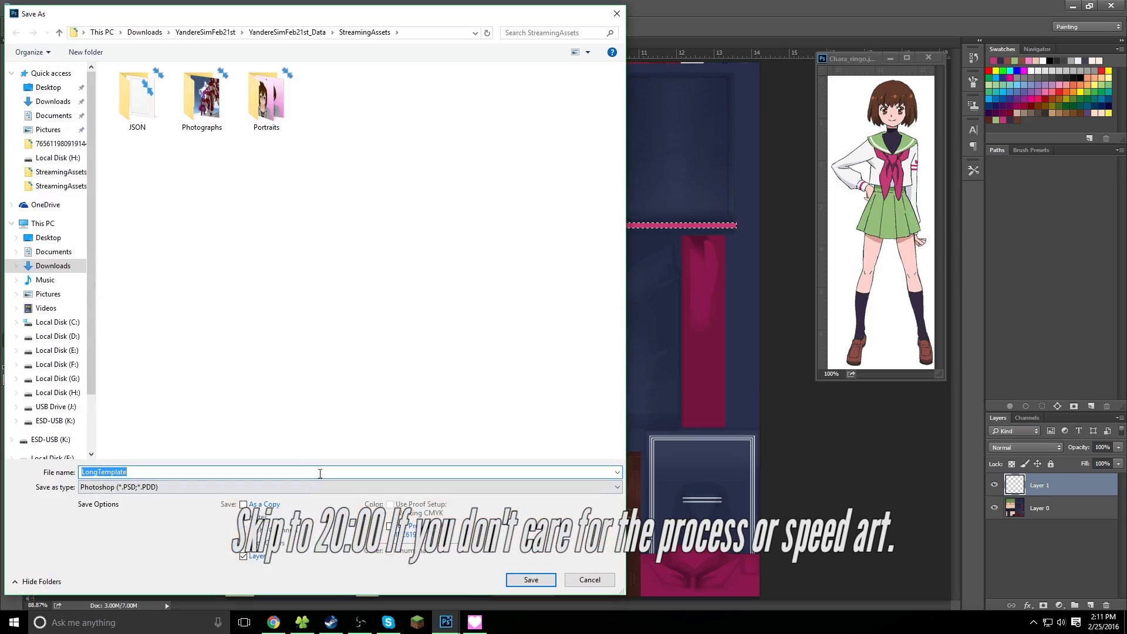
pyautogui.click(525, 182)
pyautogui.click(531, 580)
pyautogui.click(474, 622)
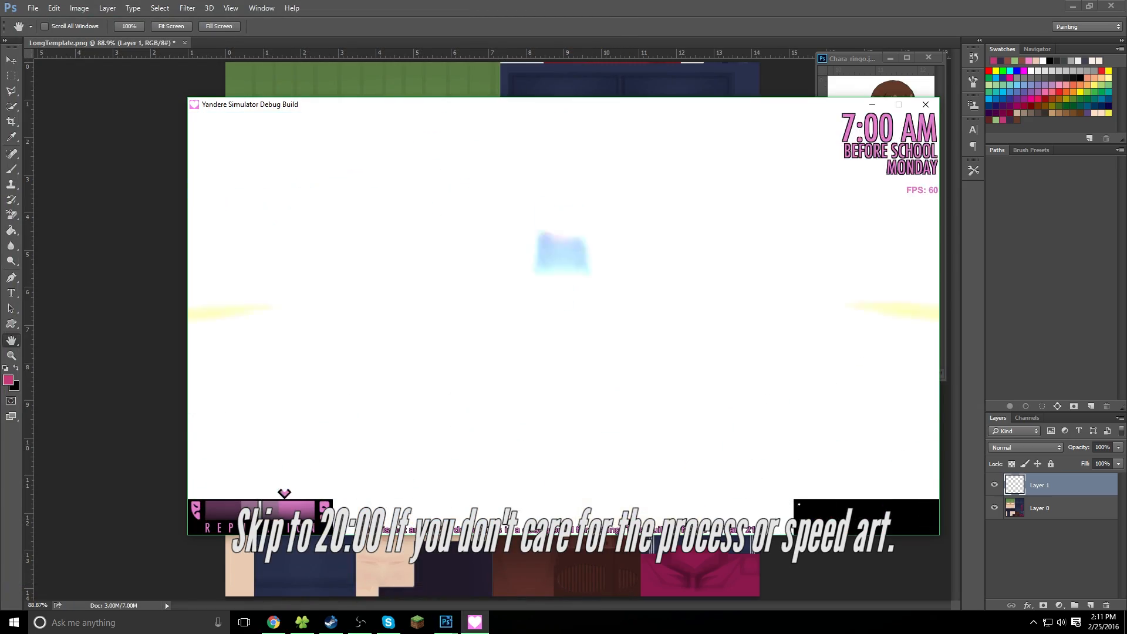
pyautogui.hotkey('alt', 'Tab')
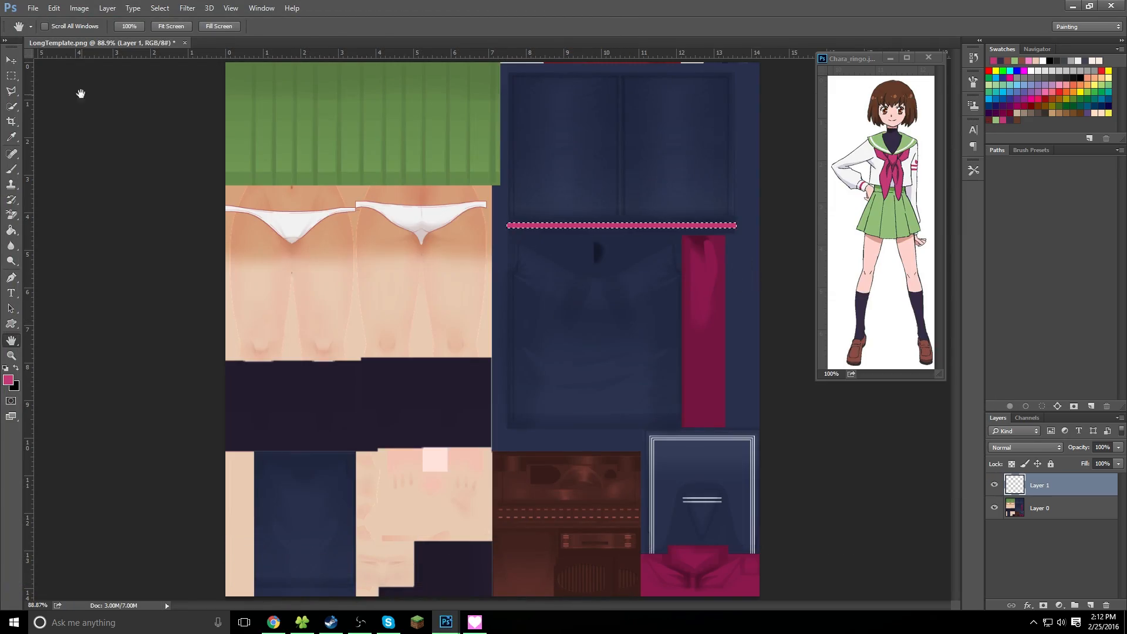
# Undo the pink fill over the white double stripe together with its selection
pyautogui.press('m')
pyautogui.hotkey('ctrl', 'alt', 'z')
pyautogui.hotkey('ctrl', 'alt', 'z')
pyautogui.hotkey('ctrl', 'alt', 'z')
# Swap the foreground and background colors and move the Chara_ringo reference window away from the double stripe area
pyautogui.click(11, 356)
pyautogui.click(551, 231)
pyautogui.click(551, 231)
pyautogui.click(550, 231)
pyautogui.moveTo(634, 605); pyautogui.dragTo(677, 605)
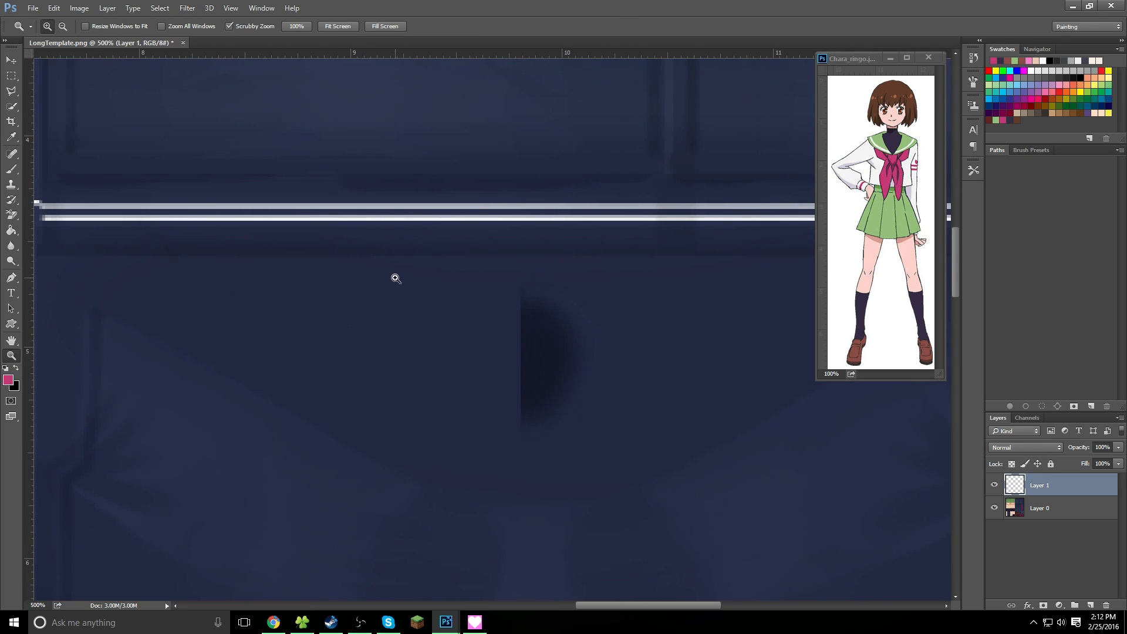
pyautogui.press('x')
pyautogui.keyDown('alt'); pyautogui.click(405, 277); pyautogui.keyUp('alt')
pyautogui.keyDown('alt'); pyautogui.click(405, 278); pyautogui.keyUp('alt')
pyautogui.moveTo(851, 58); pyautogui.dragTo(1021, 131)
pyautogui.moveTo(956, 296)
pyautogui.mouseDown()
pyautogui.moveTo(964, 389)
pyautogui.moveTo(963, 283)
pyautogui.mouseUp()
pyautogui.moveTo(646, 605); pyautogui.dragTo(657, 605)
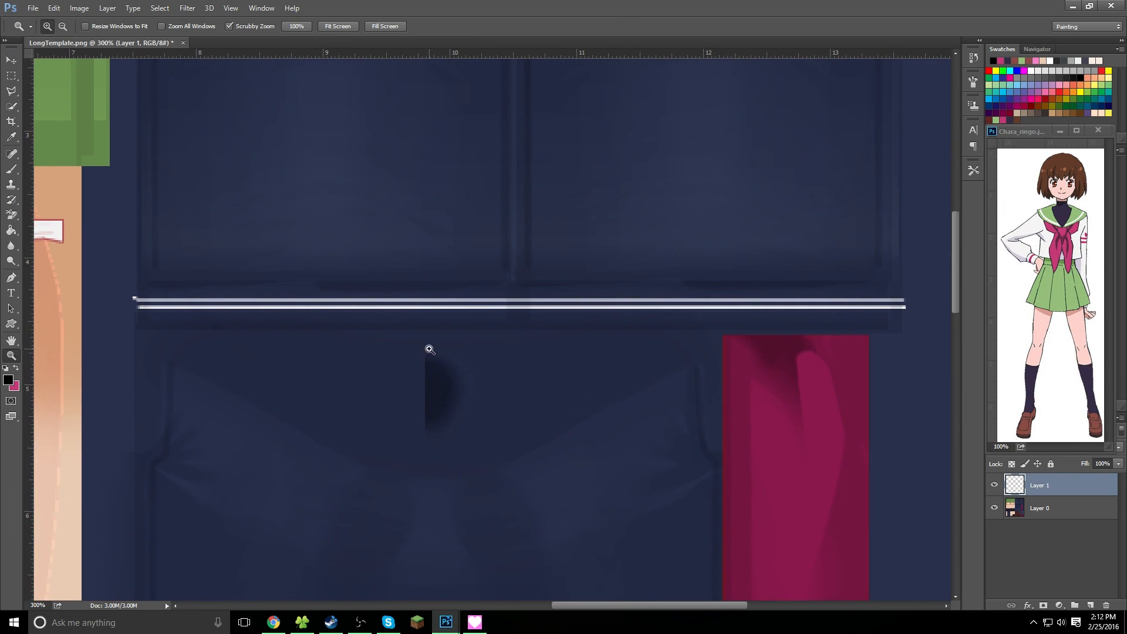
# On Layer 1, fill a narrow marquee band running along the white double stripe with the pink background color
pyautogui.press('m')
pyautogui.moveTo(157, 300); pyautogui.dragTo(906, 308)
pyautogui.hotkey('shift', 'F5')
pyautogui.click(570, 185)
pyautogui.click(567, 195)
pyautogui.click(644, 176)
pyautogui.click(615, 314)
# Save the texture as a PNG over CustomLong and check the pink cuff stripe on the character in Yandere Simulator
pyautogui.click(33, 8)
pyautogui.click(55, 140)
pyautogui.click(350, 487)
pyautogui.click(525, 176)
pyautogui.click(531, 580)
pyautogui.click(344, 330)
pyautogui.click(599, 195)
pyautogui.click(474, 622)
pyautogui.press('`')
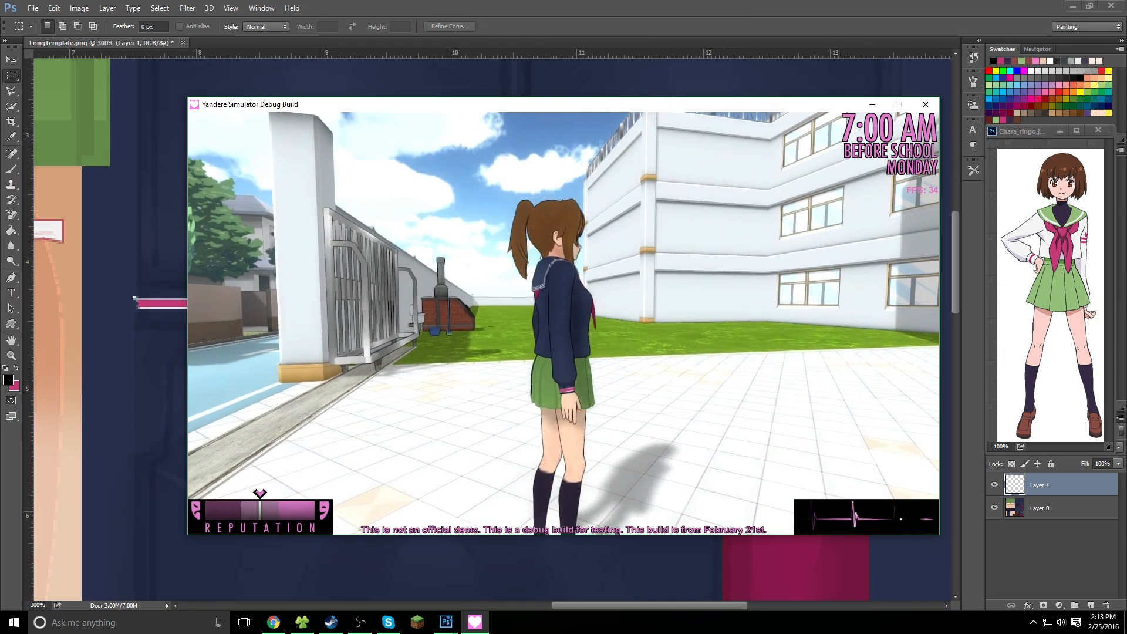
pyautogui.hotkey('alt', 'Tab')
# On Layer 0, sample the surrounding navy and paint over the white lines bordering the pink cuff stripe with the Brush
pyautogui.click(1039, 509)
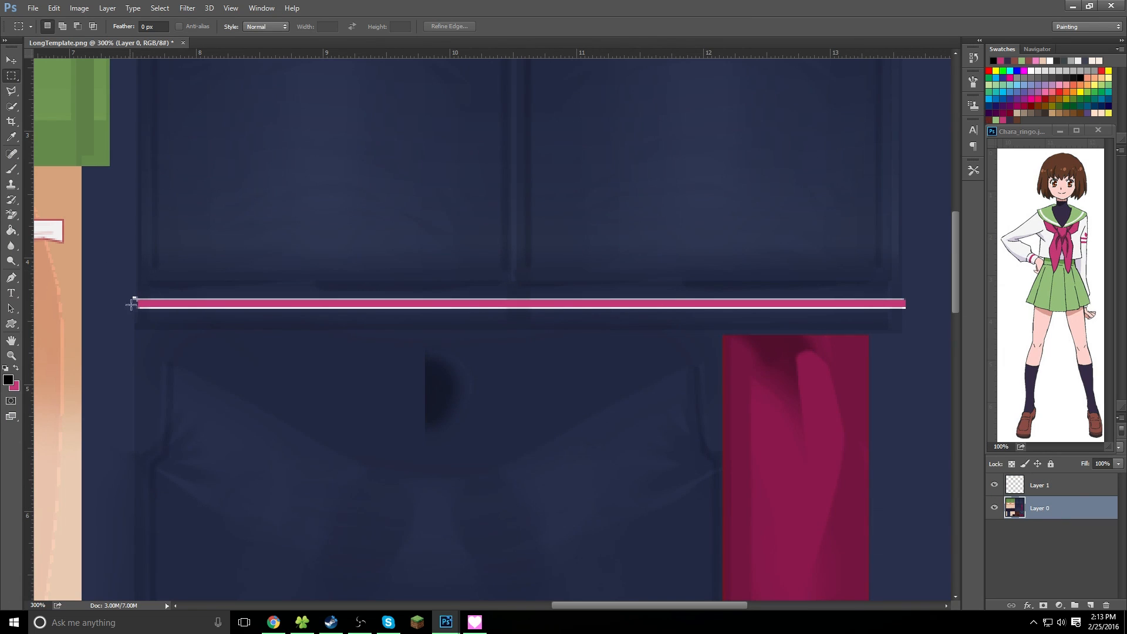
pyautogui.press('b')
pyautogui.keyDown('alt'); pyautogui.click(188, 327); pyautogui.keyUp('alt')
pyautogui.moveTo(138, 305); pyautogui.dragTo(871, 306)
pyautogui.hotkey('ctrl', 'z')
pyautogui.hotkey('ctrl', 'z')
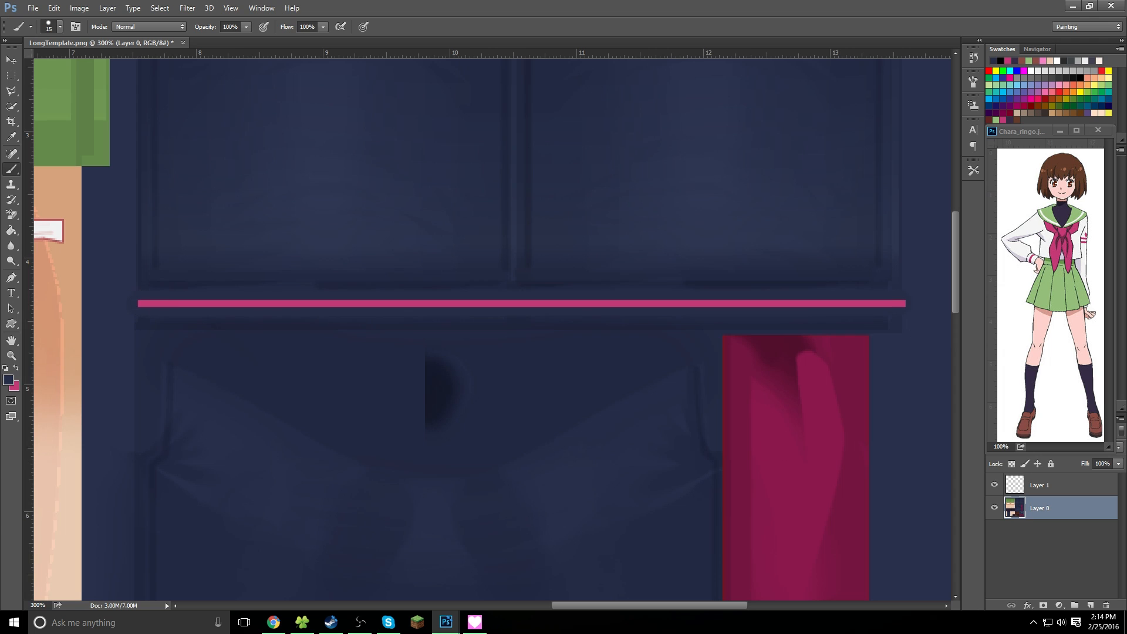
# Save the texture as a PNG, replacing CustomLong.png in StreamingAssets
pyautogui.click(34, 9)
pyautogui.click(53, 160)
pyautogui.click(202, 486)
pyautogui.click(176, 444)
pyautogui.click(523, 176)
pyautogui.click(531, 580)
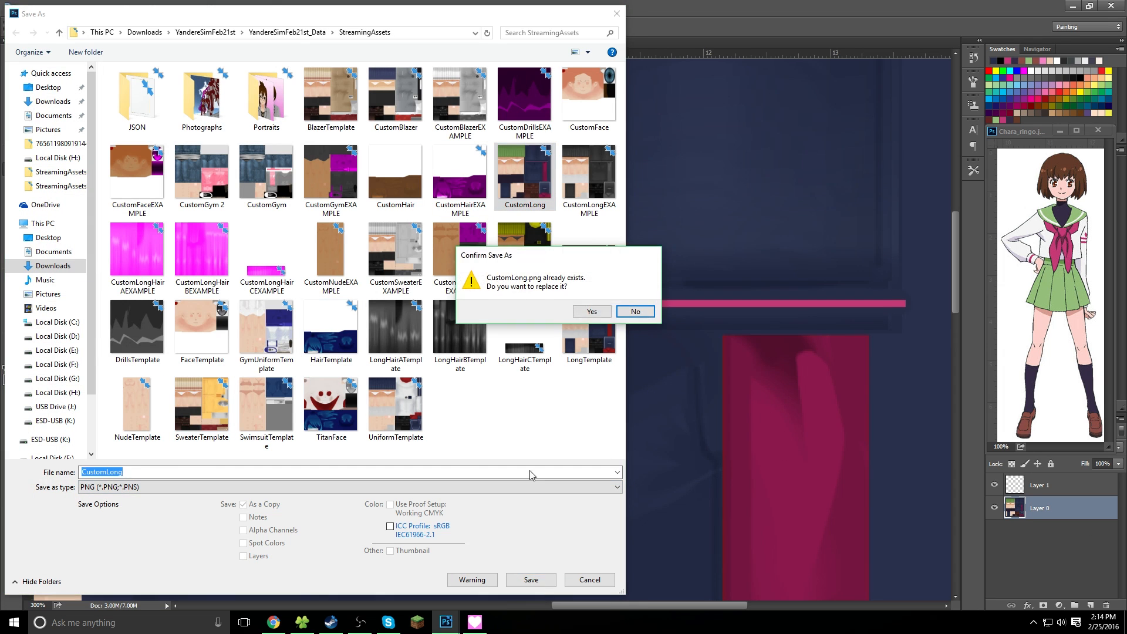
pyautogui.click(591, 311)
# Place the Chara_ringo reference window back beside the template, clear of the panels
pyautogui.doubleClick(12, 340)
pyautogui.moveTo(1023, 132); pyautogui.dragTo(832, 149)
pyautogui.click(871, 549)
pyautogui.press('w')
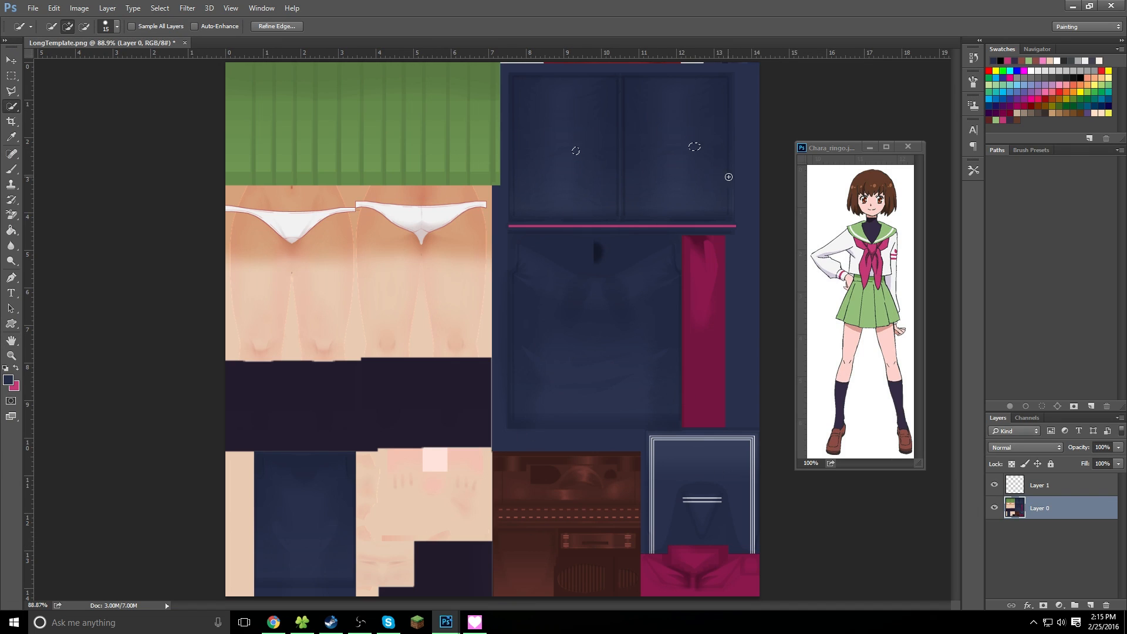
pyautogui.click(10, 77)
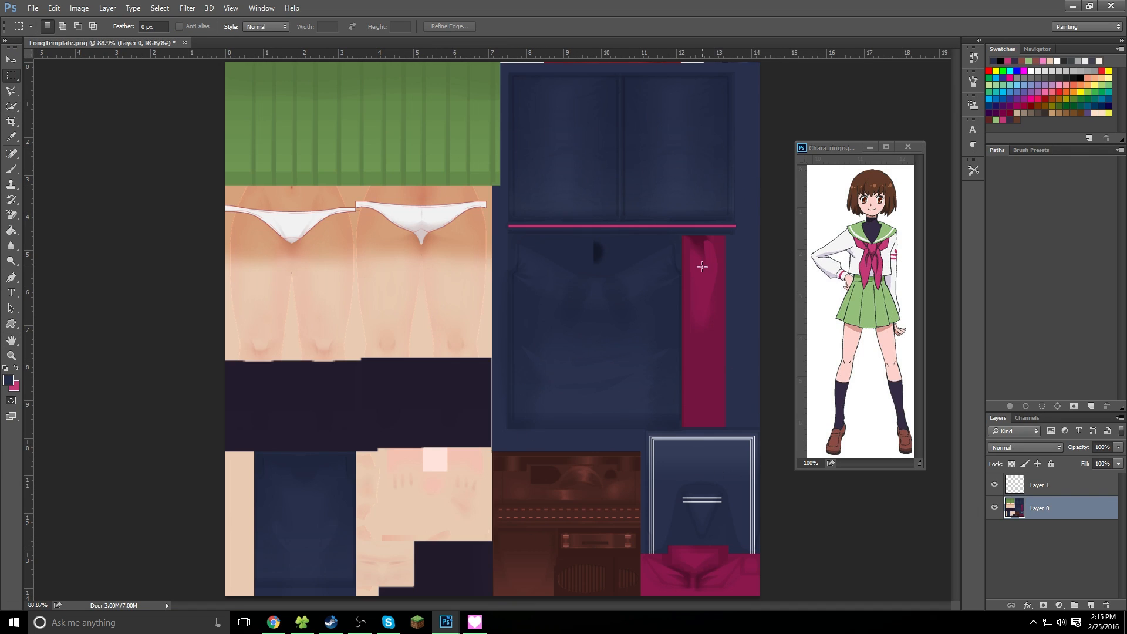
# Fill two thin parallel horizontal bands across the second sleeve panel on Layer 0 with pink, and deselect
pyautogui.moveTo(623, 132); pyautogui.dragTo(678, 145)
pyautogui.press('x')
pyautogui.hotkey('shift', 'F5')
pyautogui.press('Return')
pyautogui.hotkey('shift', 'F5')
pyautogui.press('Return')
pyautogui.hotkey('ctrl', 'd')
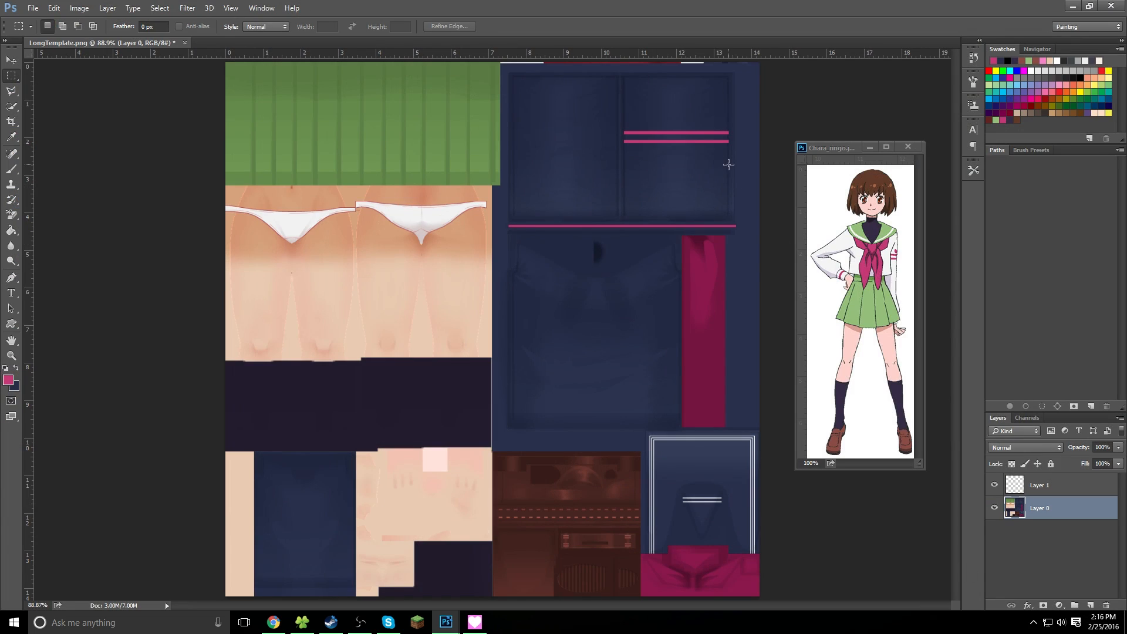
# Undo both pink sleeve bands on Layer 0, back to the upper band's empty selection
pyautogui.press('w')
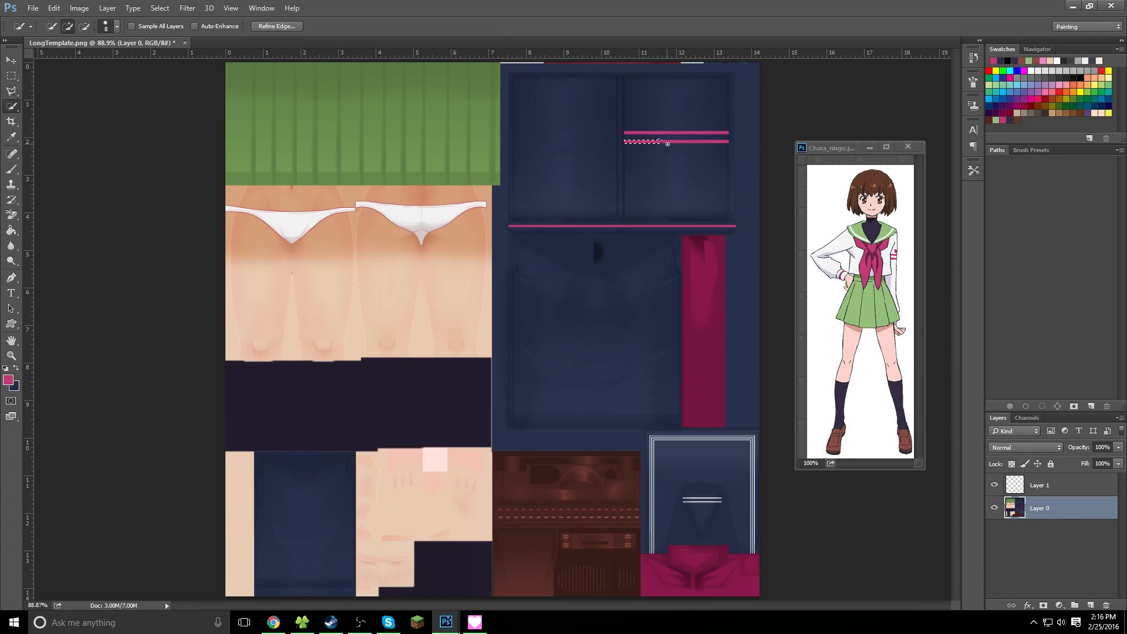
pyautogui.rightClick(676, 138)
pyautogui.click(698, 145)
pyautogui.click(11, 76)
pyautogui.hotkey('ctrl', 'alt', 'z')
pyautogui.hotkey('ctrl', 'alt', 'z')
pyautogui.hotkey('ctrl', 'alt', 'z')
pyautogui.hotkey('ctrl', 'alt', 'z')
pyautogui.hotkey('ctrl', 'alt', 'z')
pyautogui.hotkey('ctrl', 'alt', 'z')
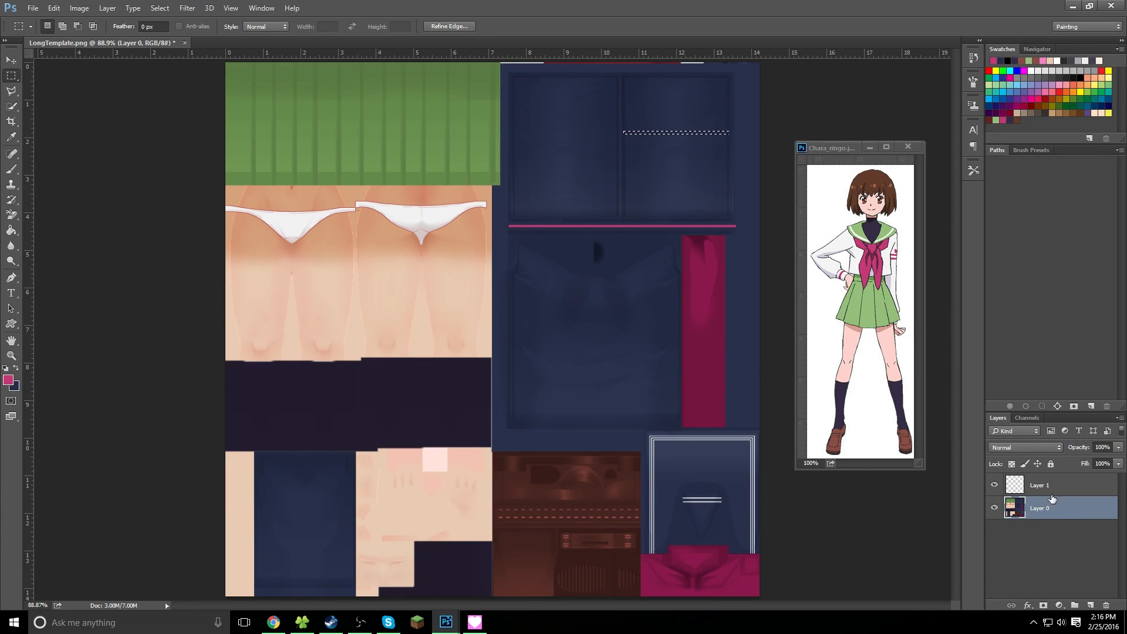
# On Layer 1, fill the thin strip selection across the second sleeve panel with the pink foreground color
pyautogui.click(1040, 485)
pyautogui.rightClick(681, 133)
pyautogui.click(698, 279)
pyautogui.press('Return')
pyautogui.press('v')
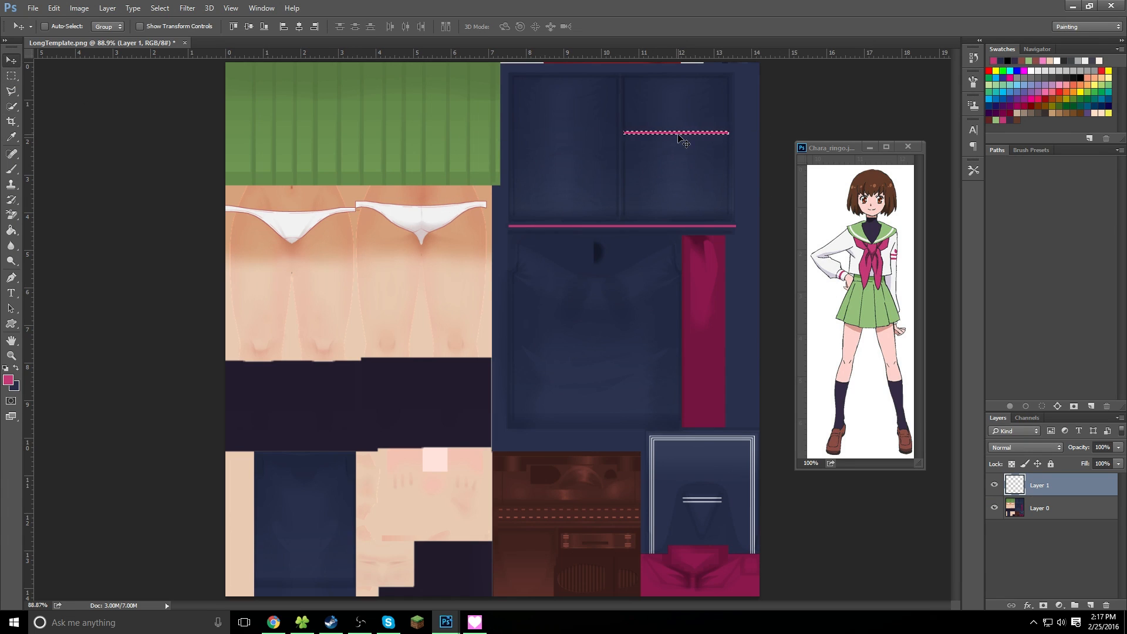
# Shift the strip selection to just below the first sleeve band and fill it with the same pink
pyautogui.press('m')
pyautogui.click(680, 137)
pyautogui.moveTo(678, 133); pyautogui.dragTo(679, 142)
pyautogui.rightClick(678, 142)
pyautogui.click(695, 288)
pyautogui.press('Return')
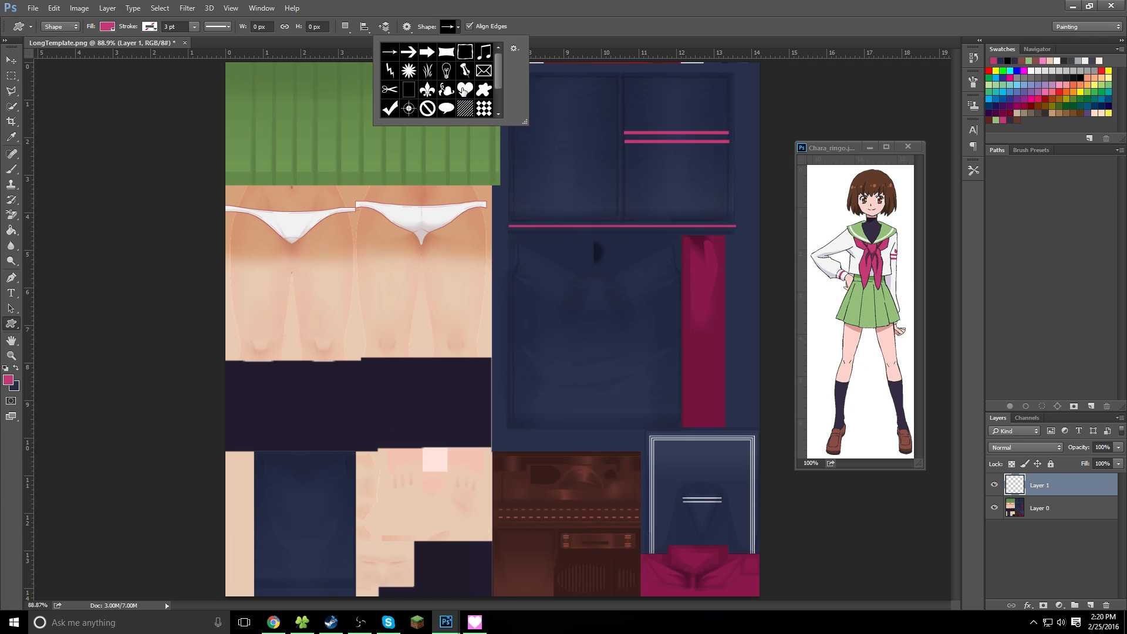
# Draw two narrow upright pink hearts, one larger than the other, over the sleeve bands with the Custom Shape tool
pyautogui.click(463, 91)
pyautogui.click(187, 173)
pyautogui.click(595, 254)
pyautogui.moveTo(666, 114); pyautogui.dragTo(673, 141)
pyautogui.moveTo(687, 118); pyautogui.dragTo(697, 165)
# Rasterize the Shape 1 and Shape 2 heart layers
pyautogui.rightClick(1070, 515)
pyautogui.click(1039, 183)
pyautogui.rightClick(1068, 493)
pyautogui.click(1039, 160)
# Free-transform the smaller heart on Shape 1 so it stands upright just above the upper sleeve band
pyautogui.click(1065, 508)
pyautogui.hotkey('ctrl', 't')
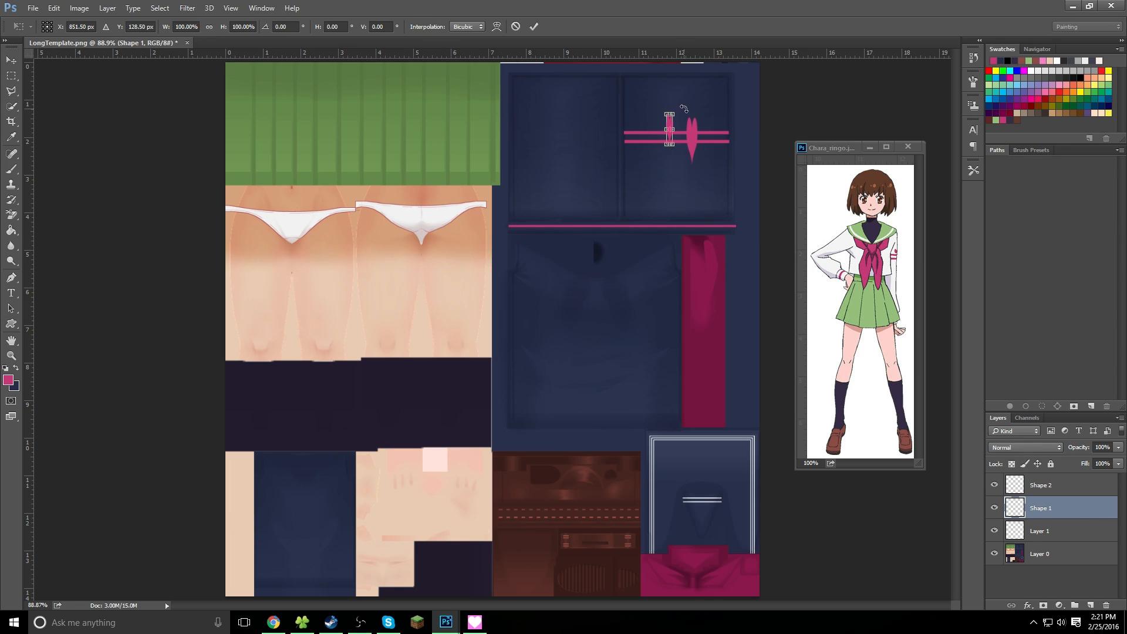
pyautogui.moveTo(666, 109); pyautogui.dragTo(724, 98)
pyautogui.click(533, 27)
# Rotate the larger heart on Shape 2 by about 21.9° and place it beside the smaller heart
pyautogui.click(1065, 486)
pyautogui.hotkey('ctrl', 't')
pyautogui.click(11, 356)
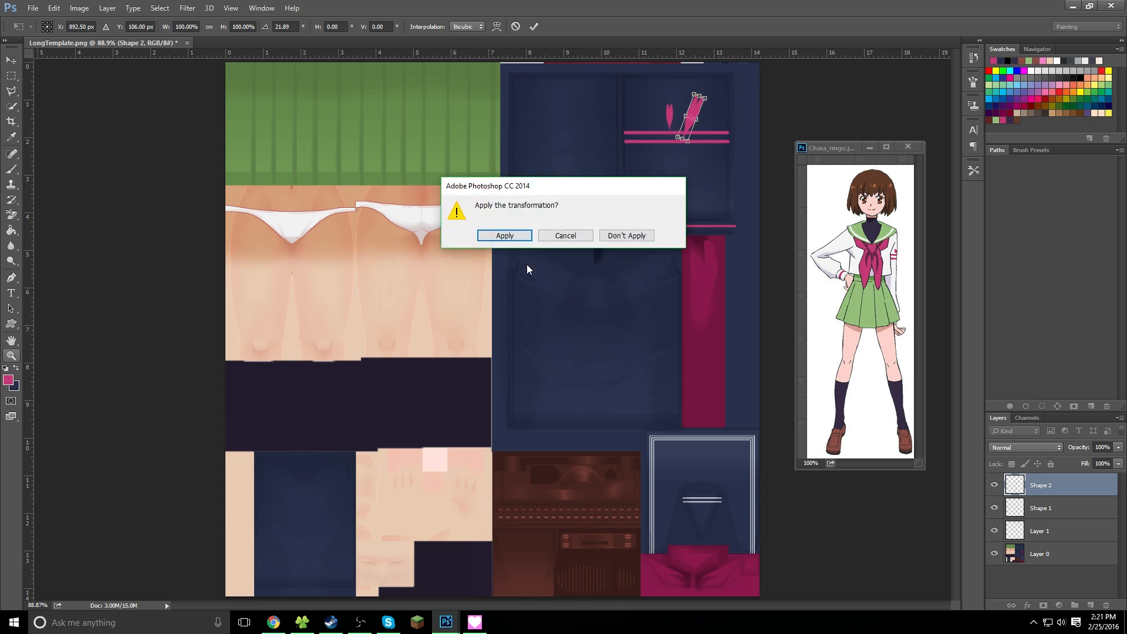
pyautogui.click(505, 235)
# Move the tilted heart on Shape 2 slightly down and closer to the small upright heart
pyautogui.click(687, 108)
pyautogui.click(686, 108)
pyautogui.click(686, 108)
pyautogui.click(687, 108)
pyautogui.moveTo(684, 605); pyautogui.dragTo(704, 606)
pyautogui.moveTo(955, 202); pyautogui.dragTo(955, 185)
pyautogui.click(11, 60)
pyautogui.moveTo(602, 226); pyautogui.dragTo(585, 240)
# Warp the tilted heart so its lower tip curves out beneath the small heart, and apply the transformation
pyautogui.hotkey('ctrl', 't')
pyautogui.click(497, 27)
pyautogui.moveTo(536, 377); pyautogui.dragTo(504, 353)
pyautogui.moveTo(570, 174); pyautogui.dragTo(552, 164)
pyautogui.click(534, 27)
# On Layer 1, delete the section of the upper pink band beneath the hearts, deselect, and make Shape 1 the active layer
pyautogui.click(1057, 531)
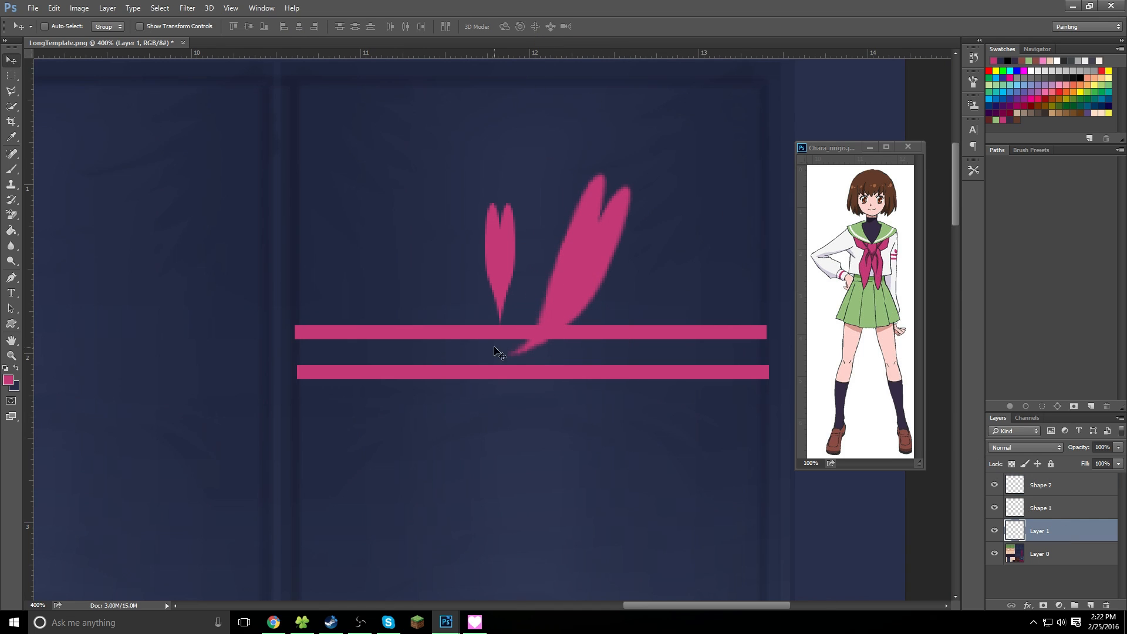
pyautogui.press('m')
pyautogui.moveTo(466, 312); pyautogui.dragTo(593, 347)
pyautogui.press('Delete')
pyautogui.hotkey('ctrl', 'd')
pyautogui.hotkey('alt', ']')
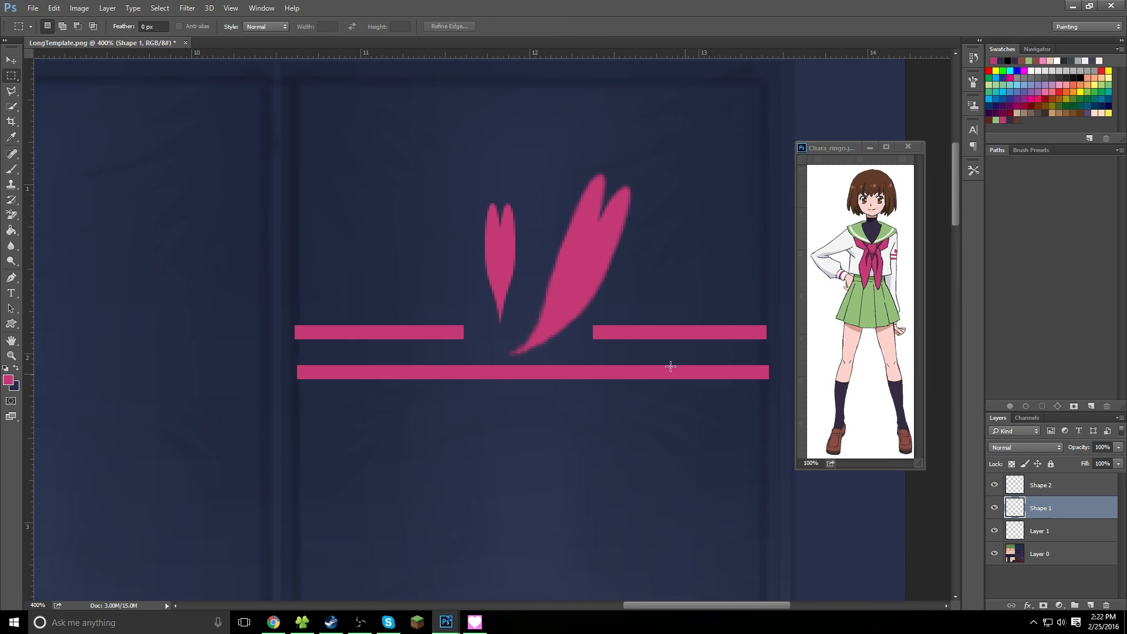
# Warp the small heart on Shape 1 so its tip bends slightly left, and move it closer to the tilted heart
pyautogui.hotkey('ctrl', 't')
pyautogui.click(497, 27)
pyautogui.moveTo(486, 326); pyautogui.dragTo(471, 314)
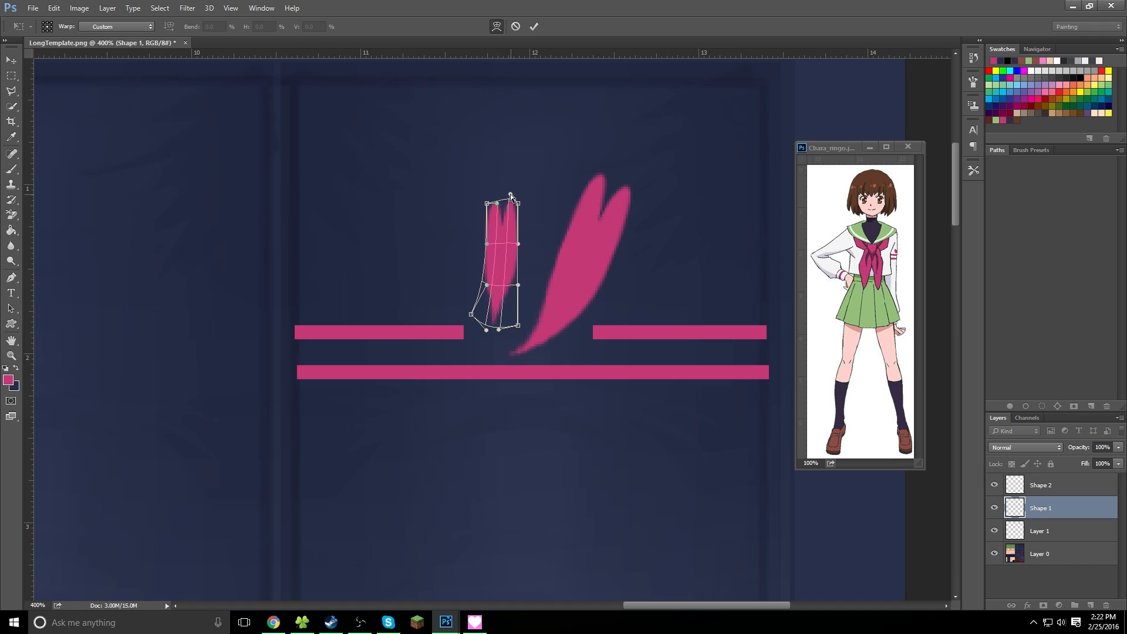
pyautogui.press('Return')
pyautogui.hotkey('ctrl', 't')
pyautogui.moveTo(519, 194); pyautogui.dragTo(509, 226)
pyautogui.moveTo(501, 265)
pyautogui.mouseDown()
pyautogui.moveTo(513, 252)
pyautogui.moveTo(521, 262)
pyautogui.mouseUp()
pyautogui.moveTo(517, 223); pyautogui.dragTo(518, 199)
pyautogui.press('Return')
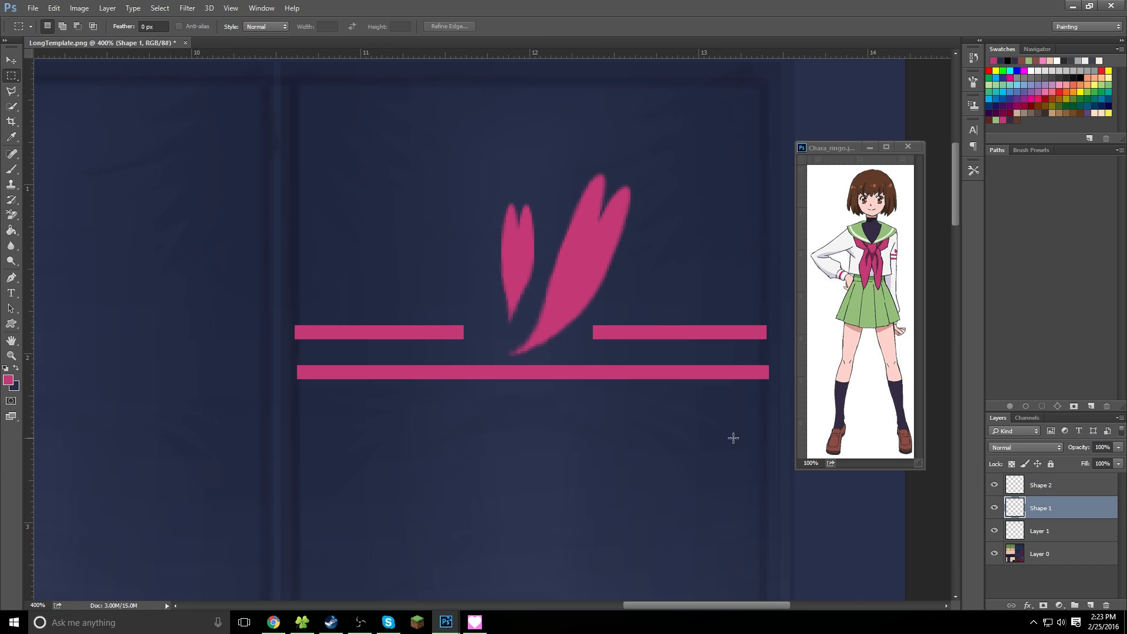
# Switch to the Background Eraser and reduce its brush size to 10 px
pyautogui.press('e')
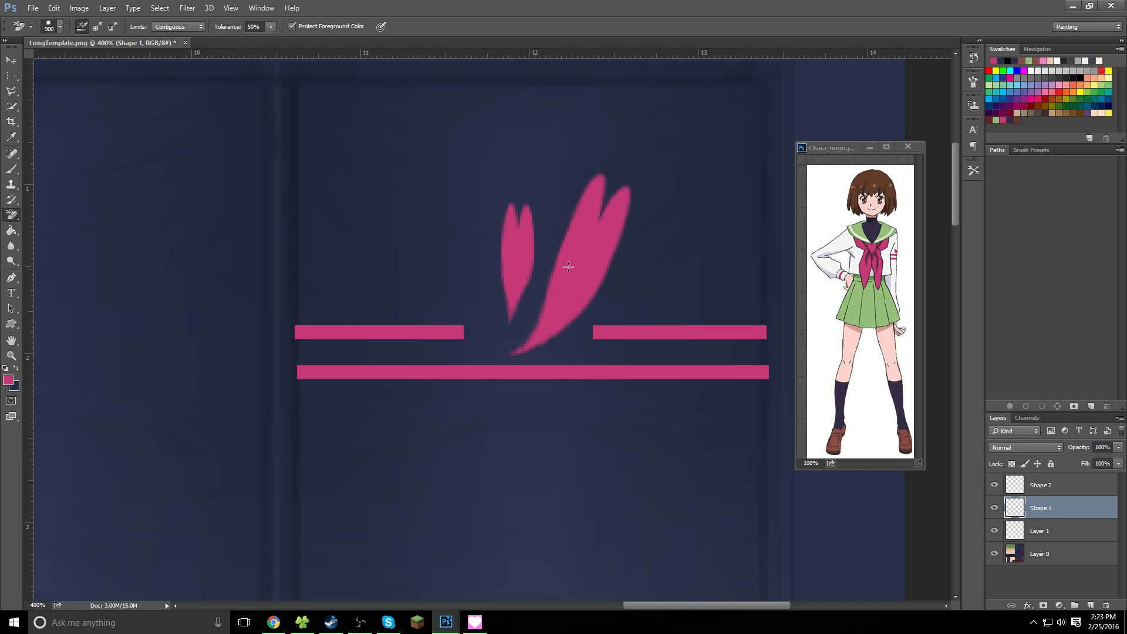
pyautogui.press('[')
pyautogui.press('[')
pyautogui.press('[')
pyautogui.press('[')
pyautogui.press('[')
pyautogui.press('[')
pyautogui.press('[')
pyautogui.press('[')
pyautogui.press('[')
pyautogui.press('[')
pyautogui.press('[')
pyautogui.press('[')
pyautogui.press('[')
pyautogui.press('[')
pyautogui.press('[')
pyautogui.press('[')
pyautogui.press('[')
pyautogui.press('[')
pyautogui.press('[')
pyautogui.press('[')
# Try to warp the tilted heart on Shape 2 into a wider, fuller form and apply the transformation
pyautogui.click(1063, 486)
pyautogui.hotkey('ctrl', 't')
pyautogui.rightClick(571, 242)
pyautogui.click(592, 332)
pyautogui.moveTo(569, 229); pyautogui.dragTo(550, 208)
pyautogui.moveTo(632, 171); pyautogui.dragTo(640, 174)
pyautogui.moveTo(586, 284); pyautogui.dragTo(600, 306)
pyautogui.moveTo(535, 212); pyautogui.dragTo(536, 223)
pyautogui.moveTo(634, 232); pyautogui.dragTo(672, 237)
pyautogui.moveTo(601, 297); pyautogui.dragTo(606, 301)
pyautogui.moveTo(622, 178); pyautogui.dragTo(615, 186)
pyautogui.moveTo(666, 238)
pyautogui.mouseDown()
pyautogui.moveTo(662, 219)
pyautogui.moveTo(679, 232)
pyautogui.moveTo(639, 223)
pyautogui.mouseUp()
pyautogui.moveTo(623, 279); pyautogui.dragTo(627, 288)
pyautogui.click(534, 26)
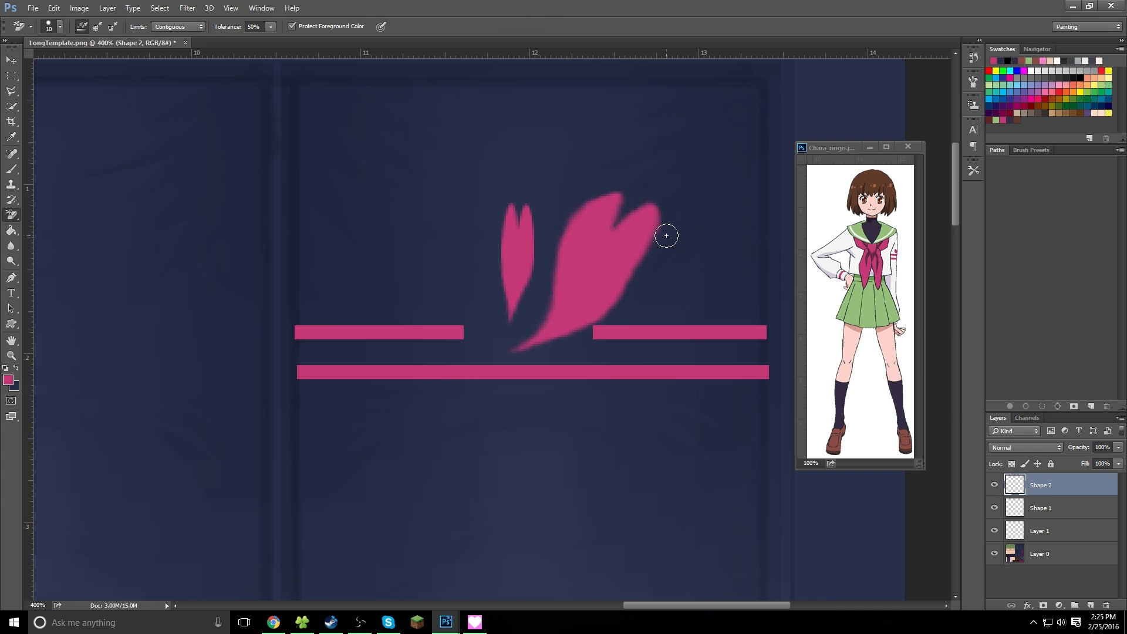
# Try to trim the outer edges of the tilted heart into straight lines with the regular Eraser
pyautogui.rightClick(12, 215)
pyautogui.click(51, 214)
pyautogui.click(660, 215)
pyautogui.keyDown('shift'); pyautogui.click(603, 317); pyautogui.keyUp('shift')
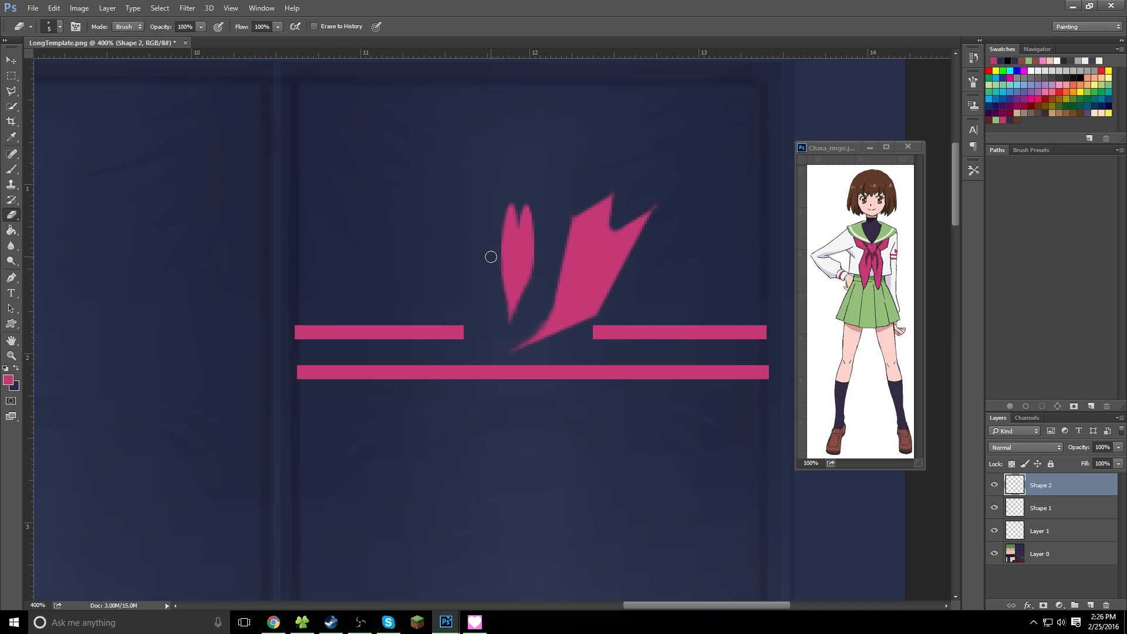
# Try to repaint the tilted heart's outer edge in pink, and undo back to its shape before the widening warp
pyautogui.press('b')
pyautogui.moveTo(653, 216); pyautogui.dragTo(616, 298)
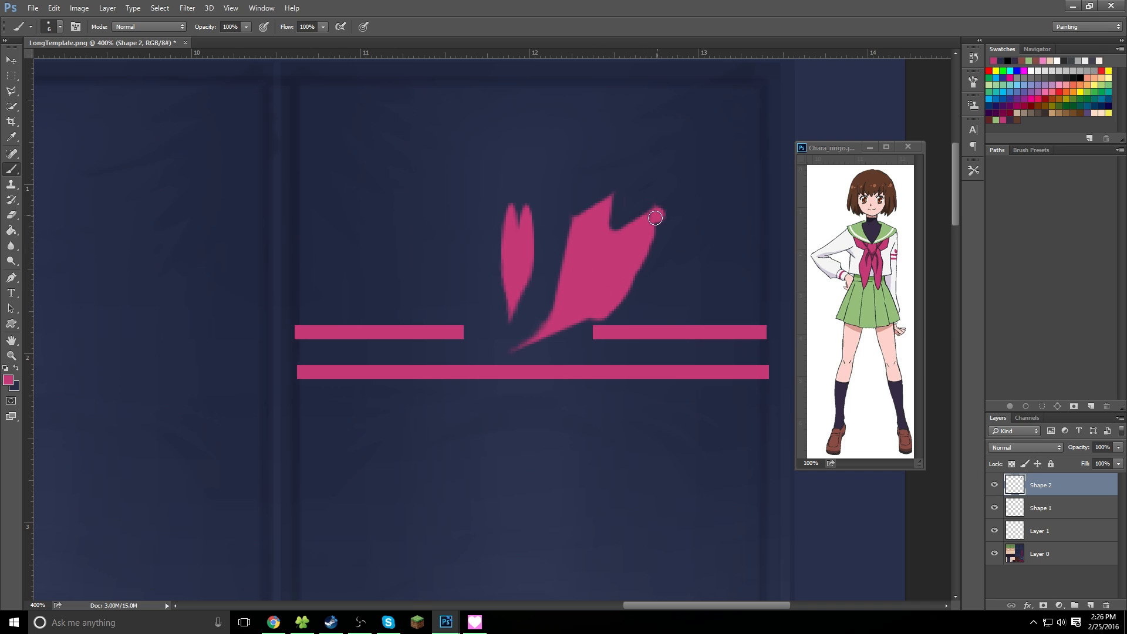
pyautogui.hotkey('ctrl', 'alt', 'z')
pyautogui.hotkey('ctrl', 'alt', 'z')
pyautogui.hotkey('ctrl', 'alt', 'z')
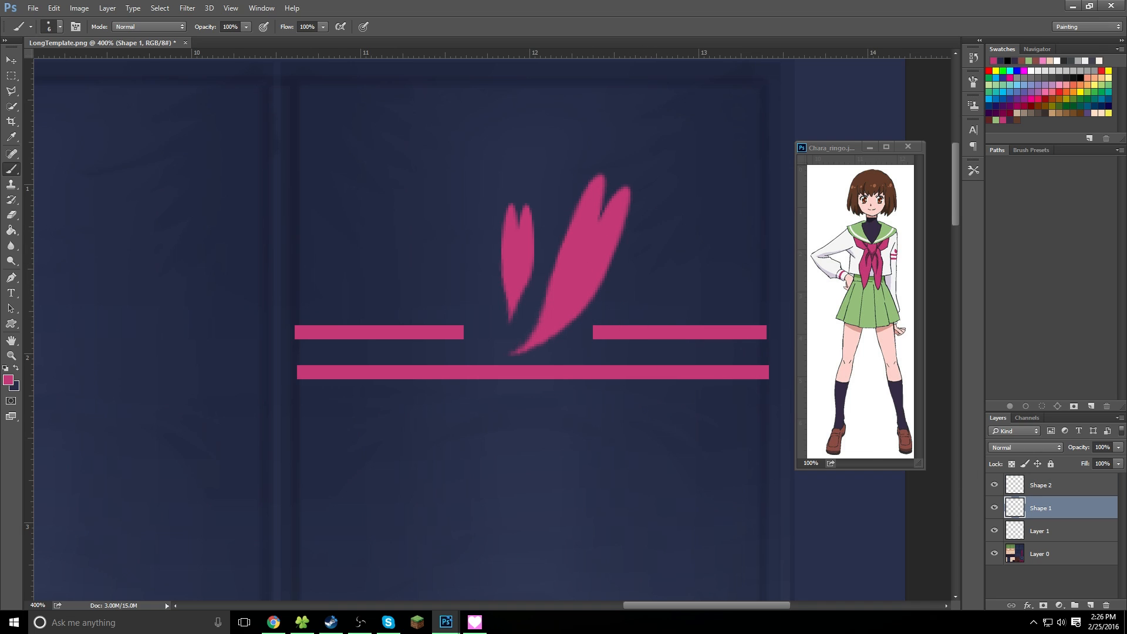
# Erase around the small heart on Shape 1 to widen the notch between its lobes and trim its lower tip
pyautogui.hotkey('alt', 'Tab')
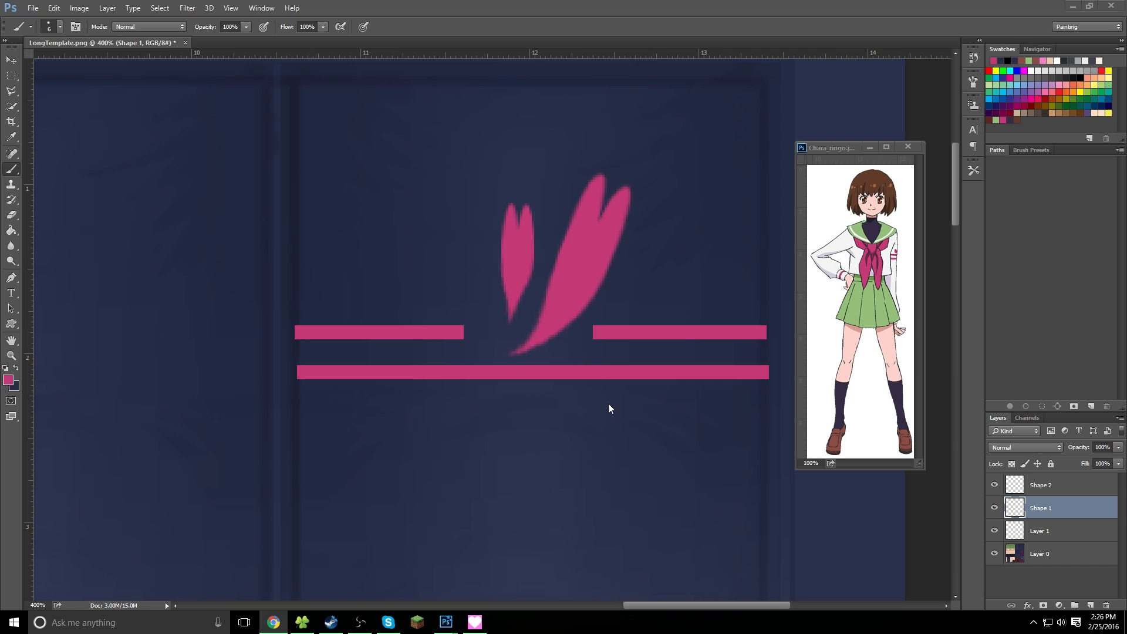
pyautogui.hotkey('alt', 'Tab')
pyautogui.press('e')
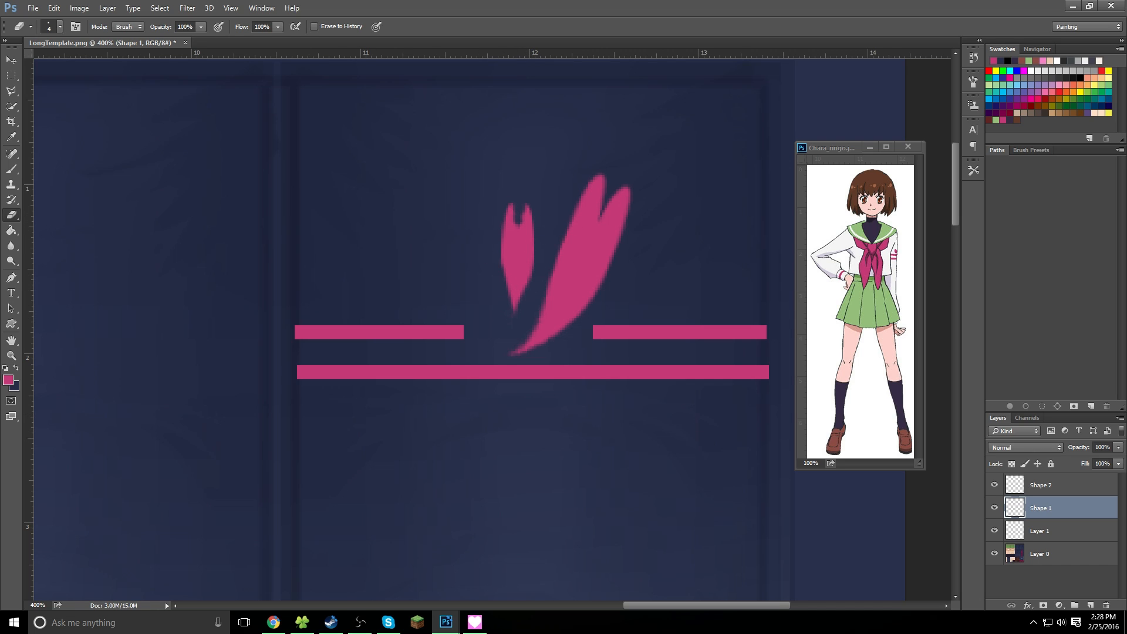
pyautogui.hotkey('alt', 'Tab')
pyautogui.scroll(2, 594, 308)
pyautogui.scroll(-1, 581, 297)
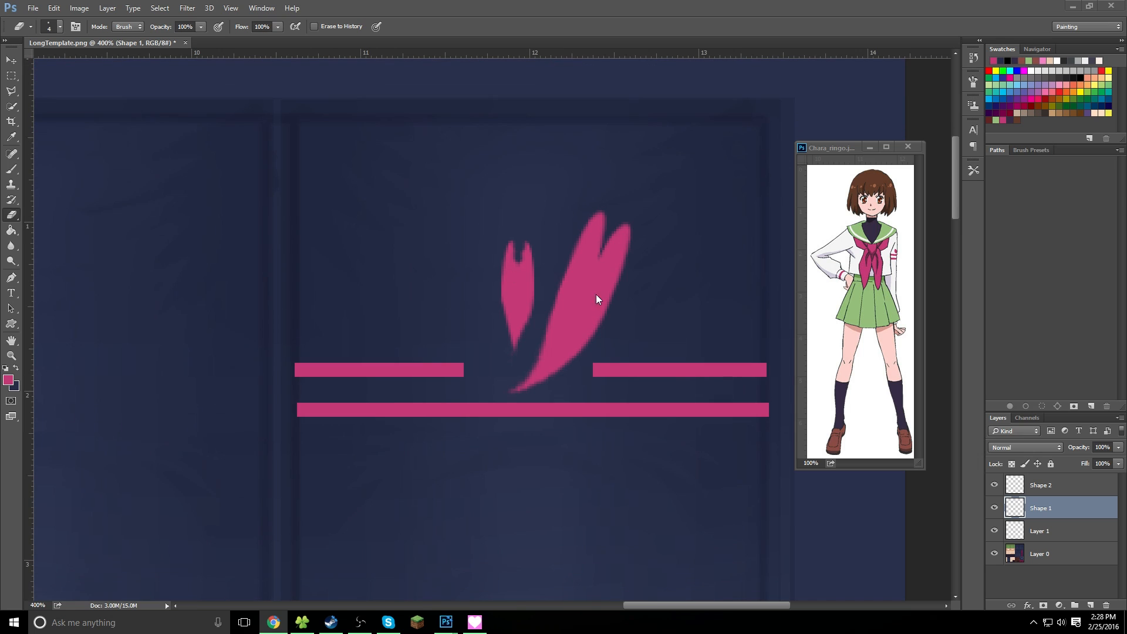
pyautogui.hotkey('alt', 'Tab')
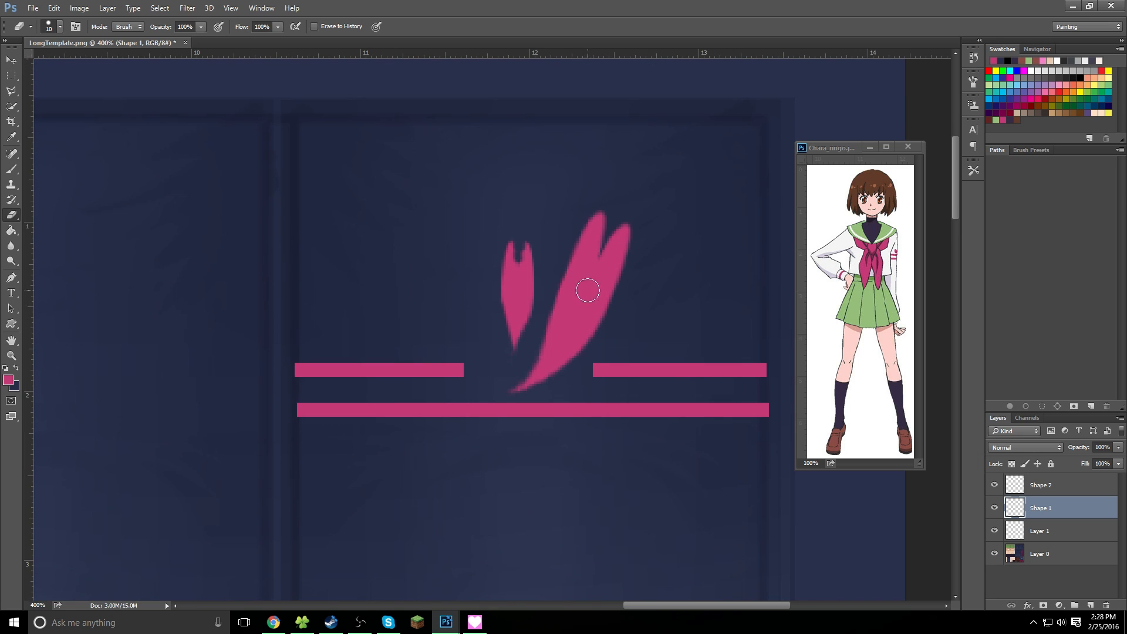
# Erase a round hole in the tilted heart on Shape 2 and paint a small pink dot in its centre
pyautogui.hotkey('alt', ']')
pyautogui.click(589, 284)
pyautogui.press('b')
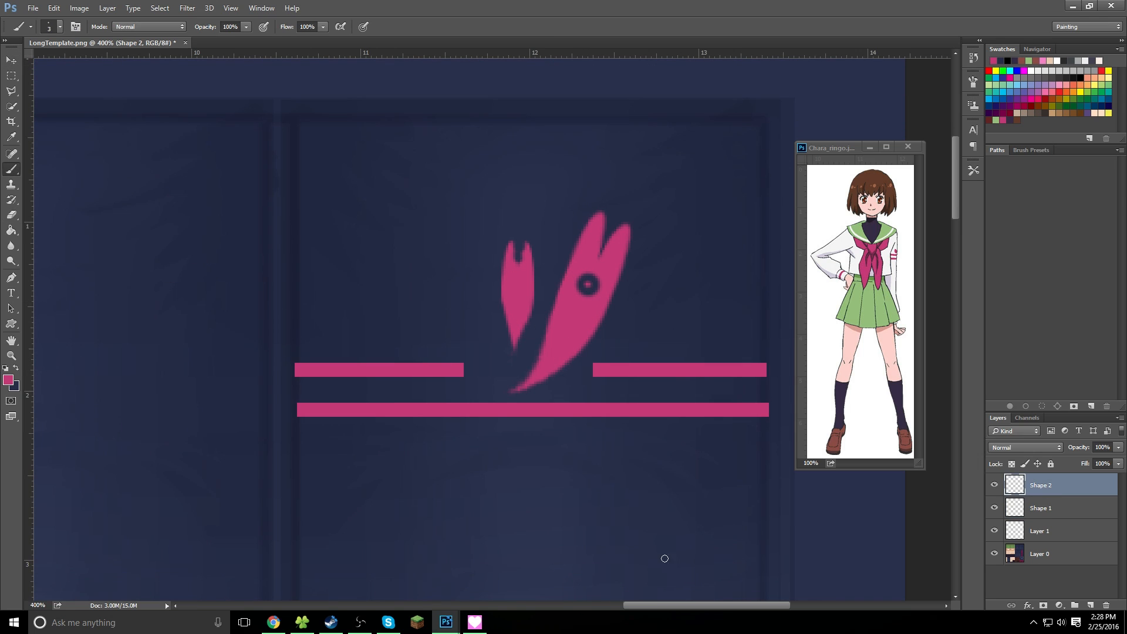
# Save the texture with the heart emblem as the PNG file CustomLong, replacing the existing version
pyautogui.doubleClick(11, 340)
pyautogui.click(32, 8)
pyautogui.click(51, 159)
pyautogui.click(184, 486)
pyautogui.click(176, 415)
pyautogui.click(530, 579)
pyautogui.click(589, 346)
pyautogui.click(637, 285)
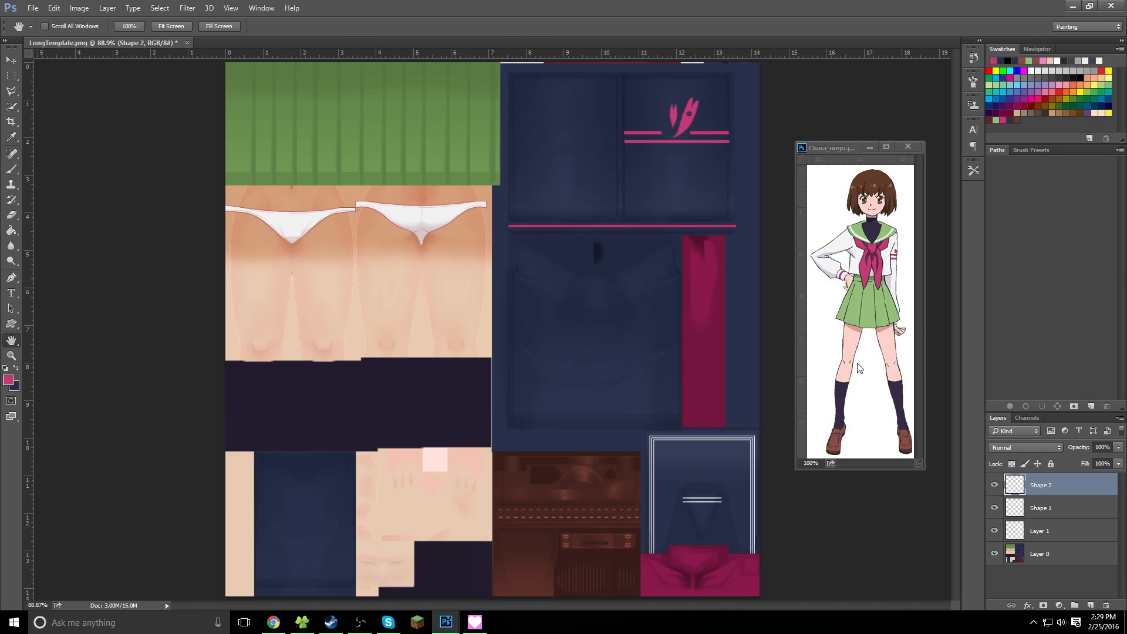
# Scale the tilted heart on Shape 2 and the small heart on Shape 1 down to about half their size
pyautogui.hotkey('ctrl', 't')
pyautogui.moveTo(699, 98); pyautogui.dragTo(722, 199)
pyautogui.hotkey('ctrl', 'z')
pyautogui.press('Return')
pyautogui.click(475, 622)
pyautogui.click(446, 623)
pyautogui.click(1051, 510)
pyautogui.hotkey('ctrl', 't')
pyautogui.press('Return')
# Enlarge the small heart on Shape 1 to about 142.9% width and 128% height
pyautogui.click(12, 355)
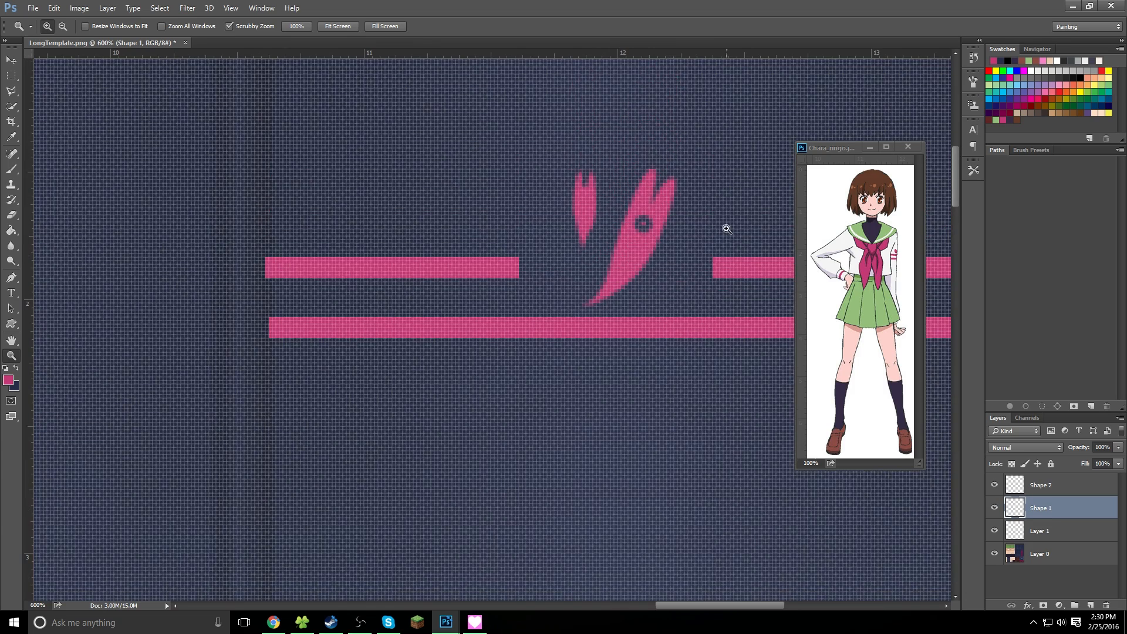
pyautogui.keyDown('alt'); pyautogui.click(579, 249); pyautogui.keyUp('alt')
pyautogui.moveTo(652, 605); pyautogui.dragTo(677, 606)
pyautogui.hotkey('ctrl', 't')
pyautogui.moveTo(440, 184); pyautogui.dragTo(478, 170)
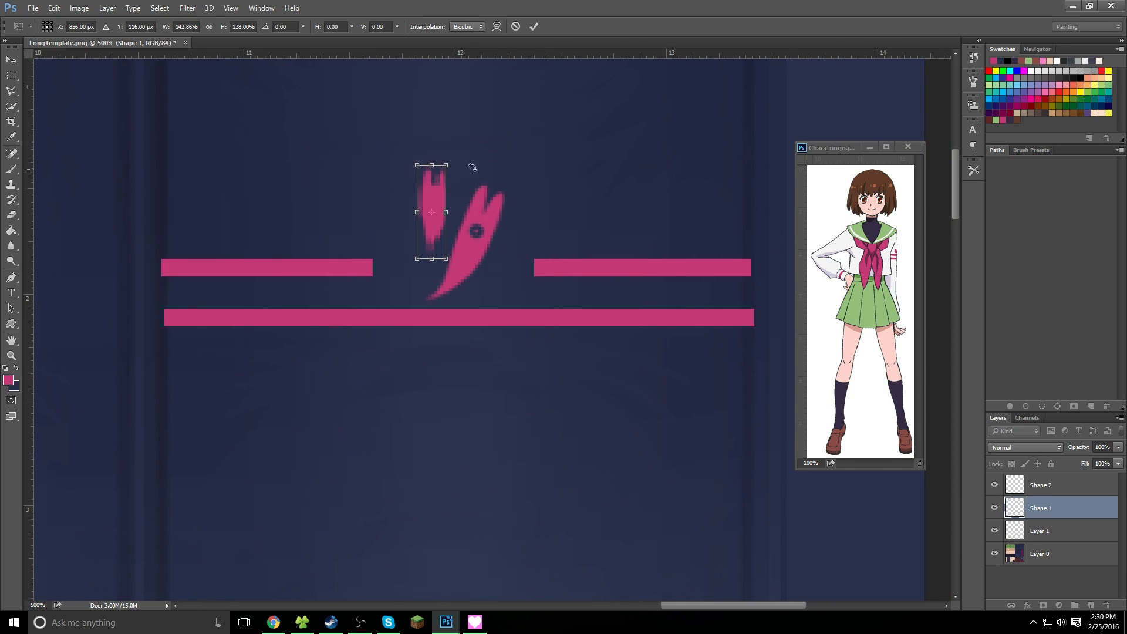
pyautogui.press('Return')
pyautogui.keyDown('shift'); pyautogui.click(1058, 491); pyautogui.keyUp('shift')
pyautogui.rightClick(1056, 488)
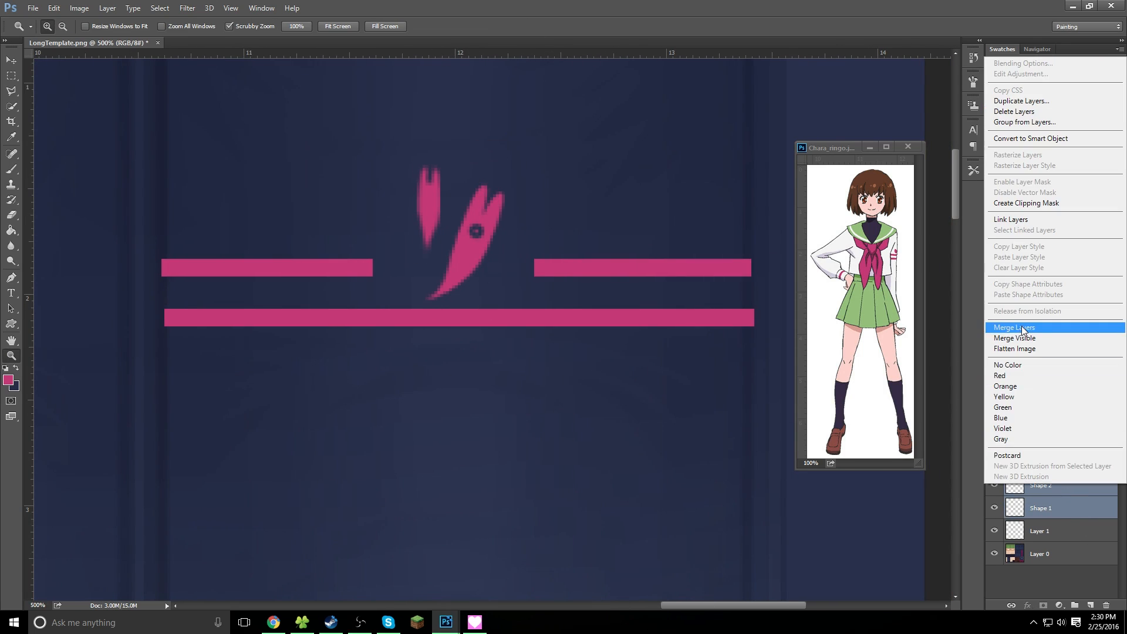
pyautogui.click(1076, 538)
# Cut the two pink bands beneath the hearts from Layer 1 onto a new layer of their own
pyautogui.click(1060, 531)
pyautogui.click(11, 76)
pyautogui.moveTo(153, 247); pyautogui.dragTo(759, 340)
pyautogui.rightClick(624, 296)
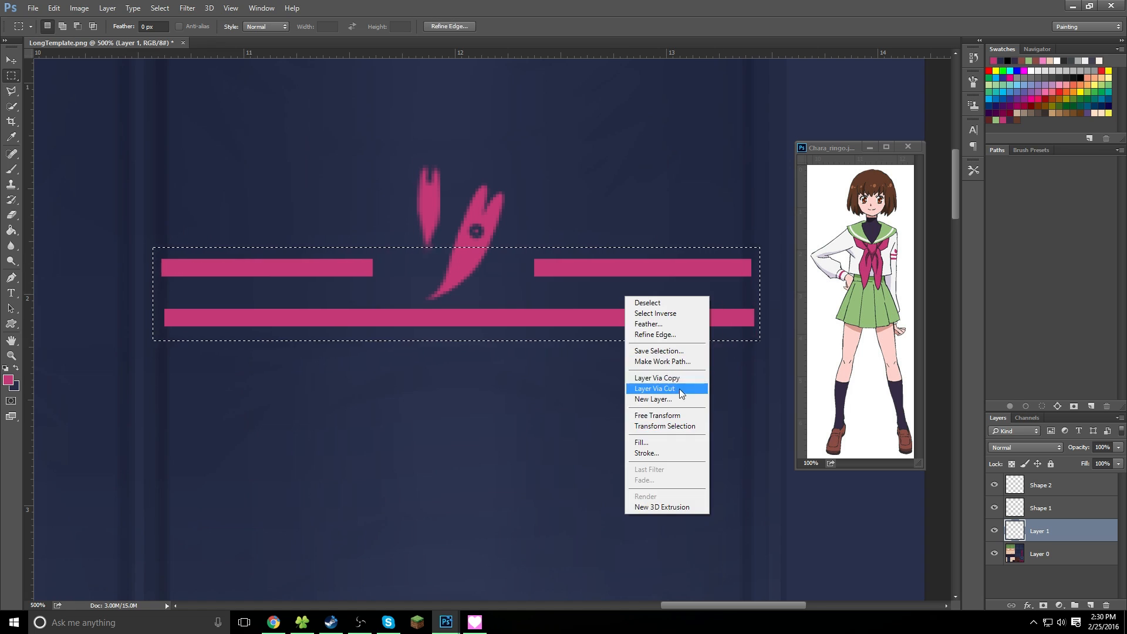
pyautogui.click(682, 390)
# Move the separated pink bands and both heart layers higher up on the sleeve area
pyautogui.hotkey('ctrl', '0')
pyautogui.click(11, 59)
pyautogui.moveTo(704, 138); pyautogui.dragTo(675, 113)
pyautogui.click(1056, 509)
pyautogui.keyDown('shift'); pyautogui.click(1056, 486); pyautogui.keyUp('shift')
# Save the texture with the raised emblem and reload it in Yandere Simulator to check the sleeve
pyautogui.click(33, 8)
pyautogui.click(75, 141)
pyautogui.click(523, 173)
pyautogui.click(530, 580)
pyautogui.click(475, 623)
pyautogui.press('`')
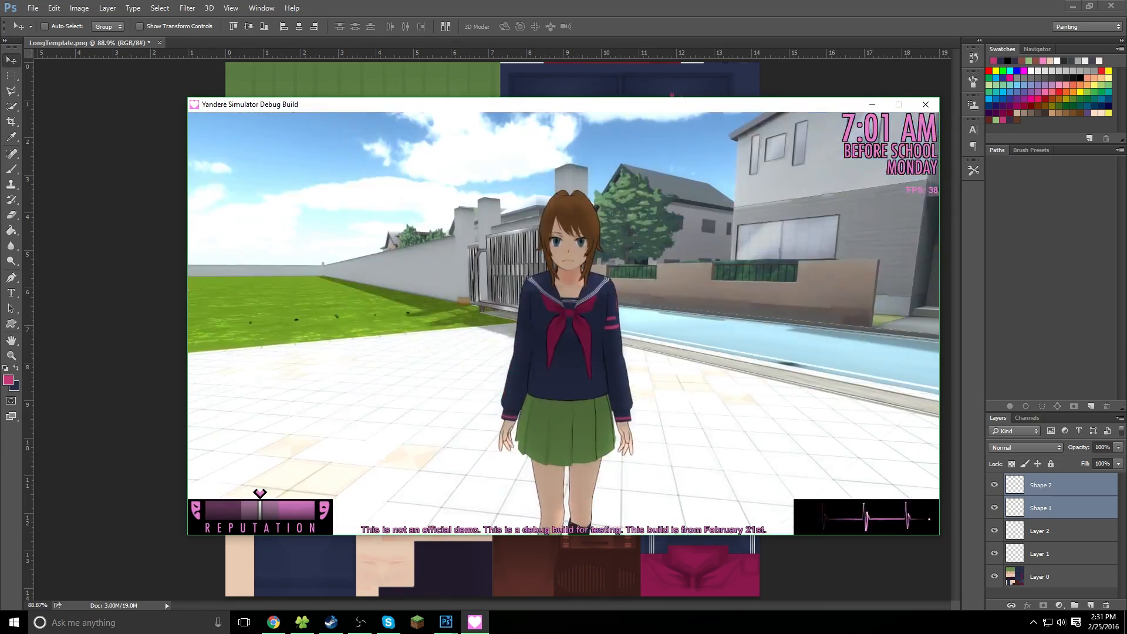
# Return to Photoshop and enlarge the small heart on Shape 1 by extending it upward
pyautogui.hotkey('alt', 'Tab')
pyautogui.press('z')
pyautogui.tripleClick(677, 119)
pyautogui.tripleClick(677, 119)
pyautogui.scroll(4, 677, 176)
pyautogui.moveTo(721, 606); pyautogui.dragTo(744, 606)
pyautogui.click(1050, 508)
pyautogui.hotkey('ctrl', 't')
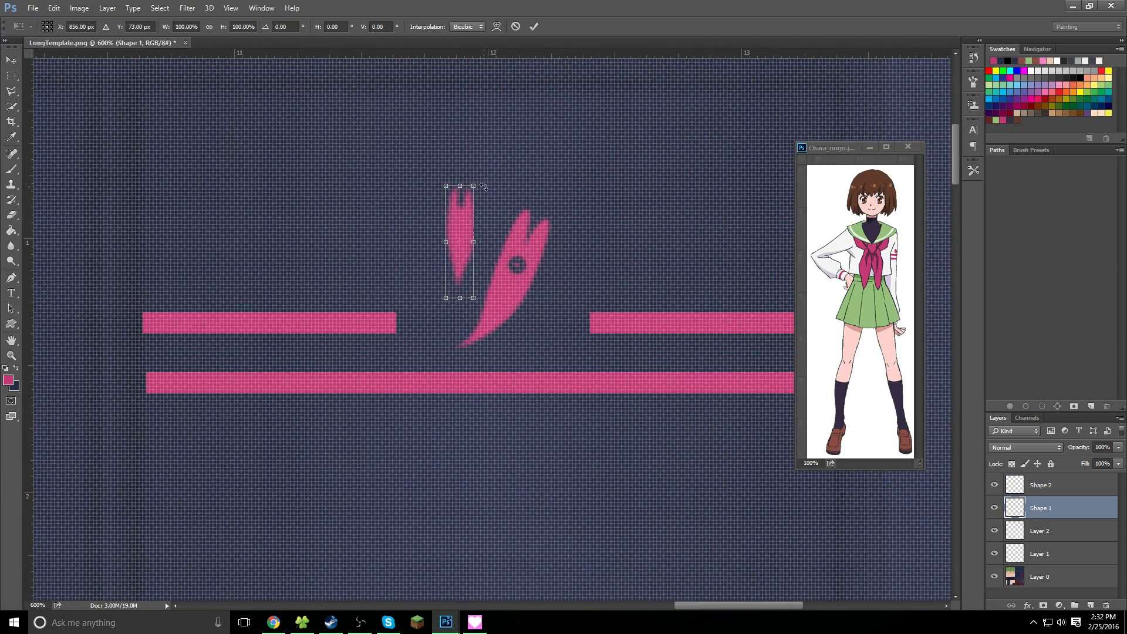
pyautogui.moveTo(475, 186); pyautogui.dragTo(492, 119)
pyautogui.click(533, 26)
# Enlarge the tilted heart on Shape 2 upward and outward, and nudge the small heart into place beside it
pyautogui.click(1042, 485)
pyautogui.hotkey('ctrl', 't')
pyautogui.moveTo(551, 206); pyautogui.dragTo(615, 115)
pyautogui.click(534, 27)
pyautogui.moveTo(462, 214)
pyautogui.mouseDown()
pyautogui.moveTo(479, 218)
pyautogui.moveTo(489, 247)
pyautogui.moveTo(471, 220)
pyautogui.mouseUp()
# Save the texture with the enlarged hearts as a PNG and view the sleeve emblem in Yandere Simulator
pyautogui.click(33, 8)
pyautogui.click(68, 138)
pyautogui.click(235, 486)
pyautogui.click(170, 420)
pyautogui.click(531, 578)
pyautogui.click(601, 196)
pyautogui.click(475, 623)
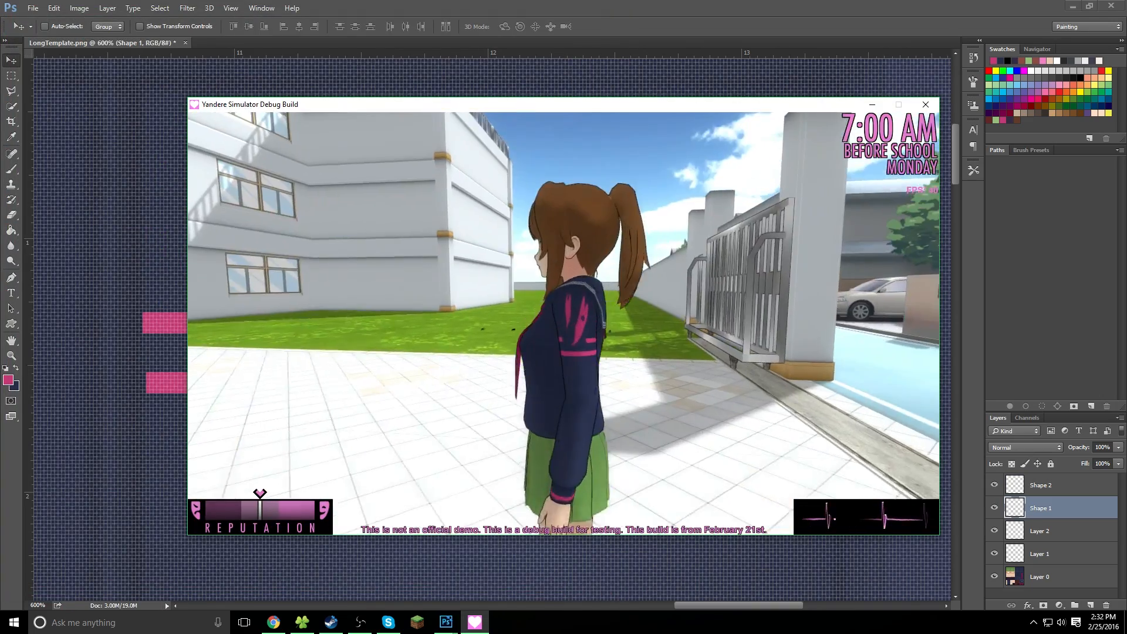
# Return to Photoshop and stretch the small heart on Shape 1 wider while making it slightly shorter
pyautogui.hotkey('alt', 'Tab')
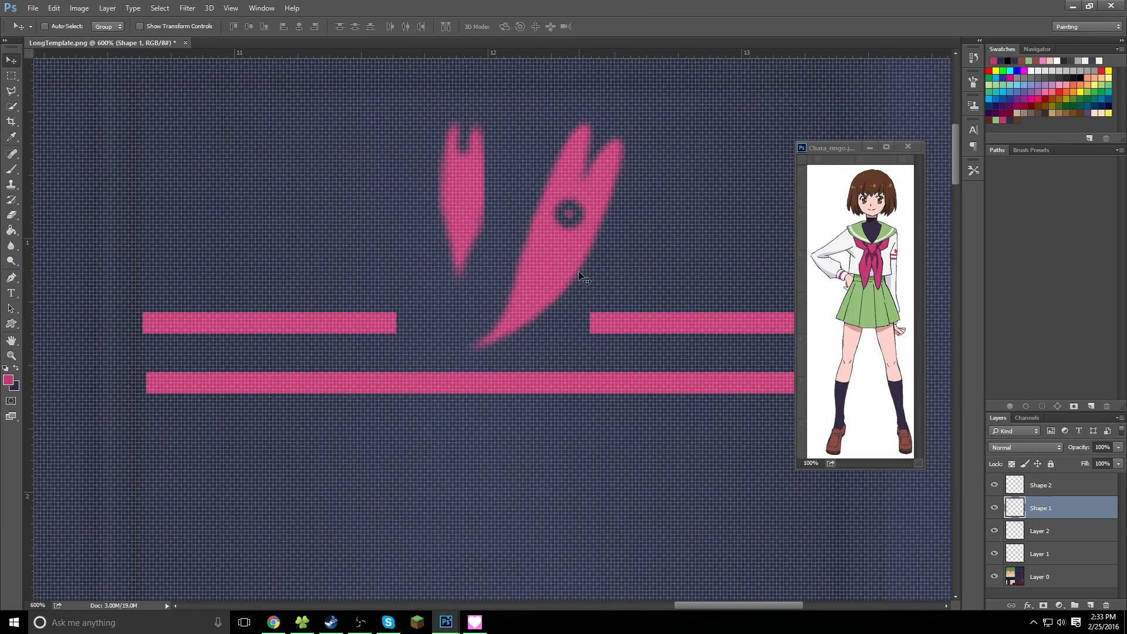
pyautogui.hotkey('ctrl', 't')
pyautogui.moveTo(487, 116); pyautogui.dragTo(513, 146)
pyautogui.press('Return')
# Scale the tilted heart on Shape 2 to 141.3% width and 91.04% height, and shift the small heart closer to it
pyautogui.click(1041, 485)
pyautogui.hotkey('ctrl', 't')
pyautogui.moveTo(625, 118); pyautogui.dragTo(692, 144)
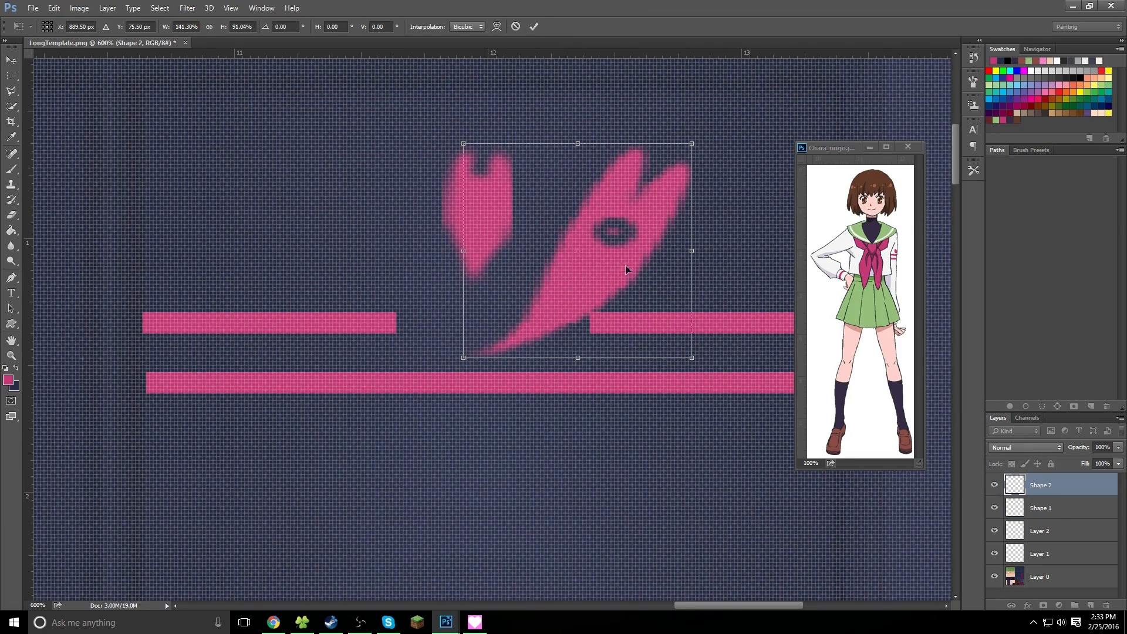
pyautogui.press('Return')
pyautogui.click(1040, 508)
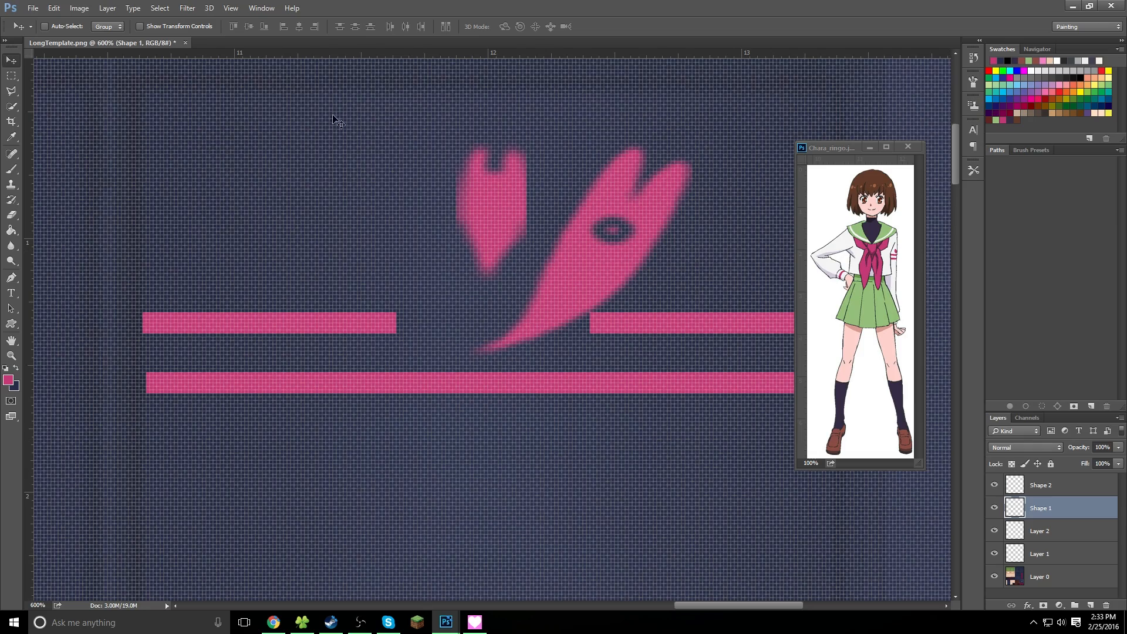
# Save the texture with the widened hearts as a PNG and reload the uniform in Yandere Simulator
pyautogui.click(32, 8)
pyautogui.click(47, 137)
pyautogui.click(235, 486)
pyautogui.click(147, 459)
pyautogui.doubleClick(523, 173)
pyautogui.click(591, 311)
pyautogui.click(474, 622)
pyautogui.press('`')
# Back in Photoshop, squash Shape 2, Shape 1 and Layer 2 together vertically and shift them slightly up and left
pyautogui.hotkey('alt', 'Tab')
pyautogui.keyDown('ctrl'); pyautogui.click(1040, 485); pyautogui.keyUp('ctrl')
pyautogui.keyDown('ctrl'); pyautogui.click(1041, 531); pyautogui.keyUp('ctrl')
pyautogui.hotkey('ctrl', '0')
pyautogui.hotkey('ctrl', 't')
pyautogui.moveTo(730, 88)
pyautogui.mouseDown()
pyautogui.moveTo(715, 104)
pyautogui.moveTo(731, 107)
pyautogui.mouseUp()
pyautogui.moveTo(687, 111); pyautogui.dragTo(683, 109)
pyautogui.press('Return')
# Save the squashed hearts and bands as a PNG over CustomLong and check the sleeve emblem in Yandere Simulator
pyautogui.click(32, 9)
pyautogui.click(47, 137)
pyautogui.click(246, 487)
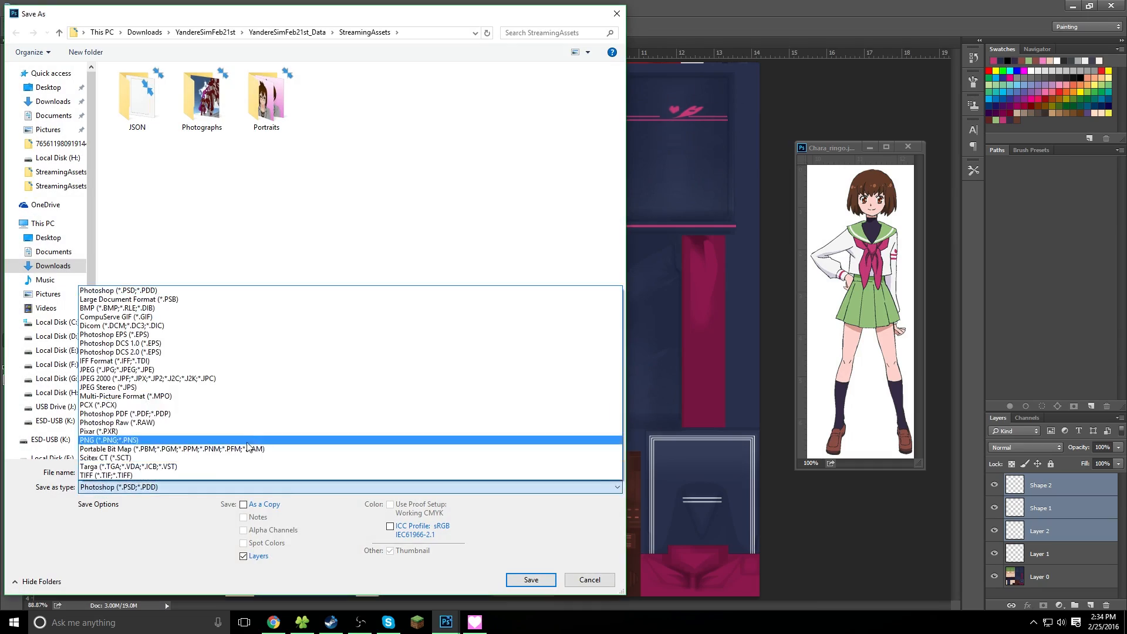
pyautogui.click(247, 441)
pyautogui.doubleClick(523, 173)
pyautogui.click(590, 311)
pyautogui.click(599, 193)
pyautogui.click(475, 623)
pyautogui.press('`')
pyautogui.scroll(5, 564, 317)
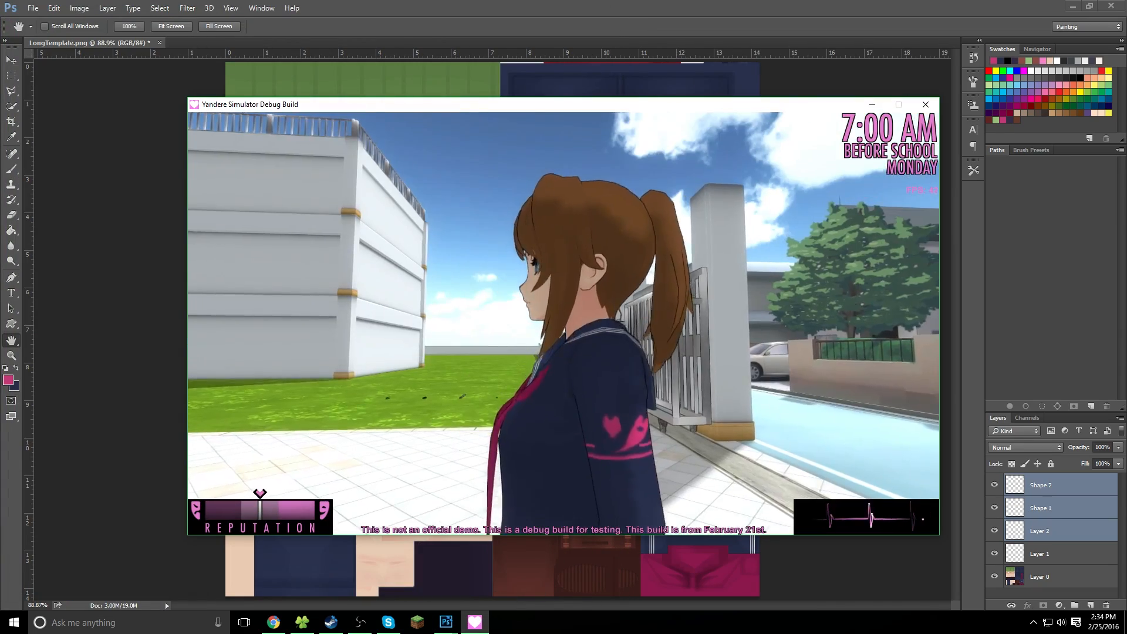
# Back in Photoshop, narrow the hearts on Shape 1 and Shape 2 with Free Transform and fit them into the band gap
pyautogui.hotkey('alt', 'Tab')
pyautogui.hotkey('alt', 'Tab')
pyautogui.hotkey('alt', 'Tab')
pyautogui.hotkey('ctrl', 't')
pyautogui.moveTo(676, 105)
pyautogui.mouseDown()
pyautogui.moveTo(676, 94)
pyautogui.moveTo(692, 104)
pyautogui.mouseUp()
pyautogui.press('Return')
pyautogui.click(1064, 504)
pyautogui.keyDown('shift'); pyautogui.click(1064, 486); pyautogui.keyUp('shift')
pyautogui.hotkey('ctrl', 't')
pyautogui.press('Return')
# Save the texture with the narrowed hearts over the CustomLong PNG and reload the uniform in Yandere Simulator
pyautogui.click(32, 8)
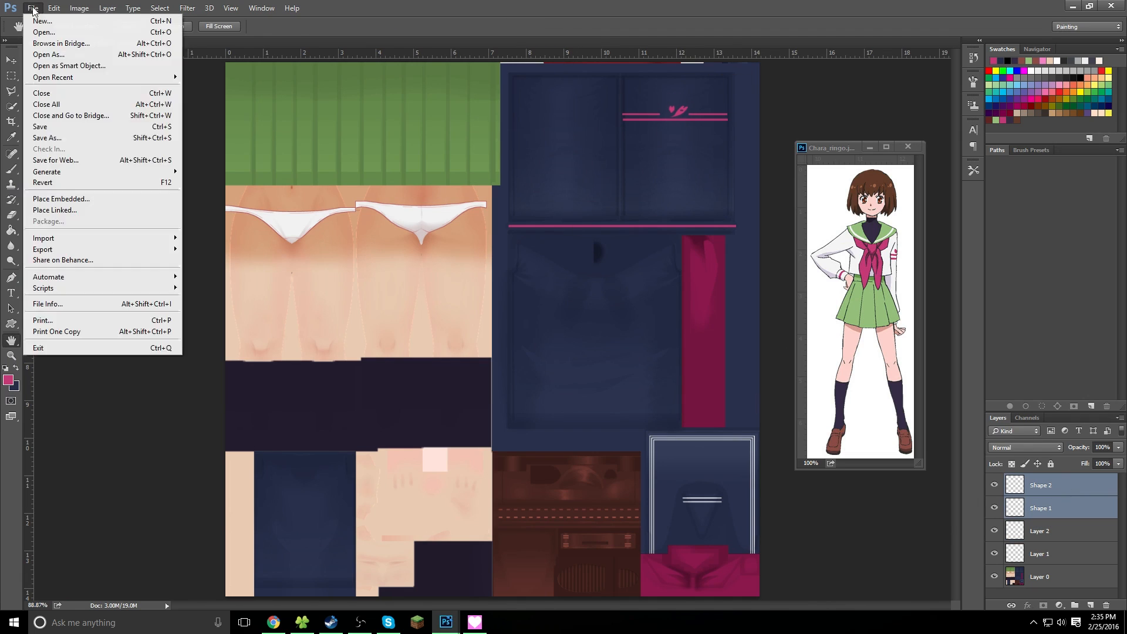
pyautogui.click(47, 138)
pyautogui.click(159, 441)
pyautogui.click(523, 173)
pyautogui.click(536, 578)
pyautogui.click(591, 311)
pyautogui.click(599, 194)
pyautogui.click(474, 623)
pyautogui.press('`')
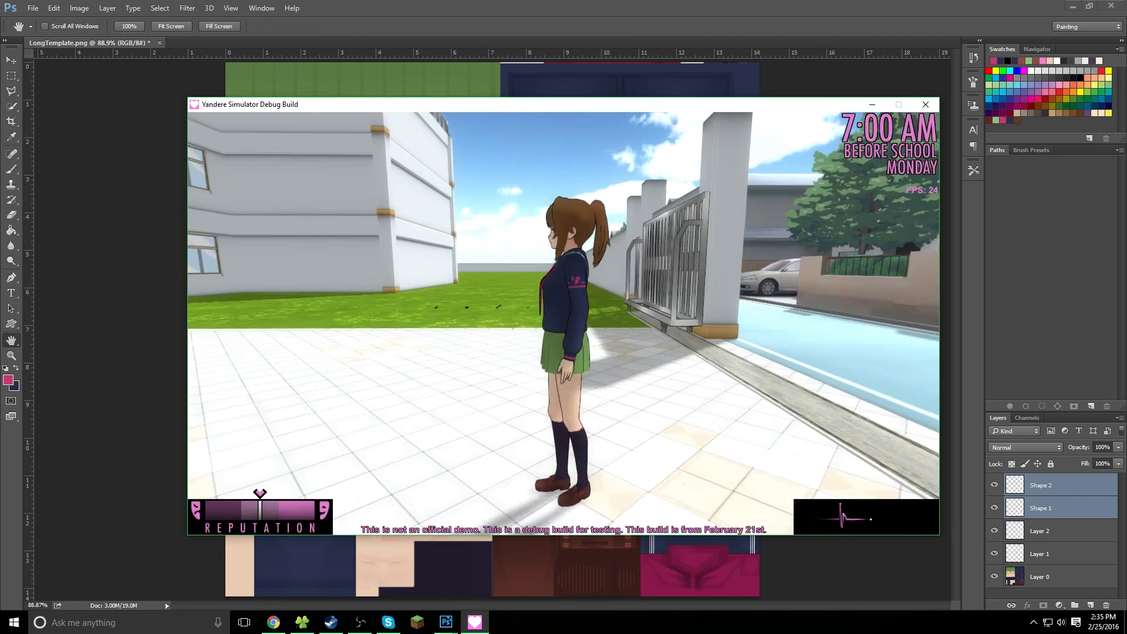
# Return to Photoshop and extend the upper pink band on Layer 2 closer to the hearts by filling marquee selections
pyautogui.hotkey('alt', 'Tab')
pyautogui.hscroll(3, 691, 193)
pyautogui.press('m')
pyautogui.moveTo(408, 172)
pyautogui.mouseDown()
pyautogui.moveTo(511, 180)
pyautogui.moveTo(449, 175)
pyautogui.moveTo(488, 177)
pyautogui.mouseUp()
pyautogui.click(1040, 531)
pyautogui.hotkey('shift', 'F5')
pyautogui.press('Return')
pyautogui.click(11, 60)
pyautogui.press('m')
pyautogui.click(588, 186)
pyautogui.moveTo(637, 173)
pyautogui.mouseDown()
pyautogui.moveTo(574, 181)
pyautogui.moveTo(597, 183)
pyautogui.mouseUp()
# Save the texture with the extended band, check the sleeve in Yandere Simulator, and return to Photoshop
pyautogui.hotkey('ctrl', 'shift', 's')
pyautogui.press('Return')
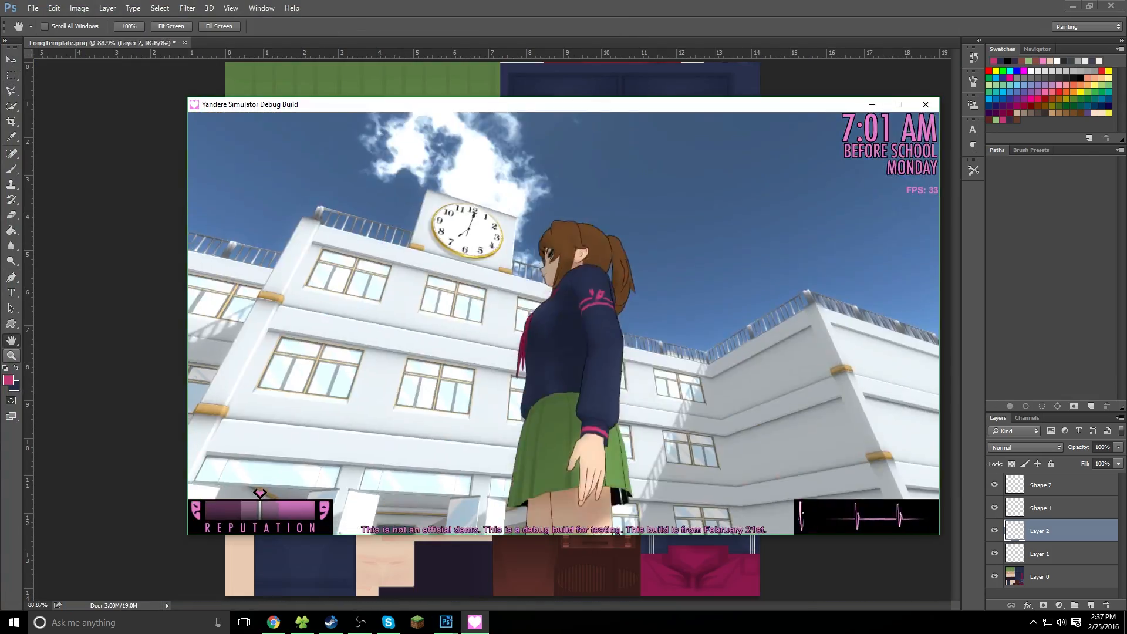
pyautogui.hotkey('alt', 'Tab')
# On Layer 0, lasso the inner chest panel of the collar down to the pink scarf and fill it with dark purple
pyautogui.click(1050, 581)
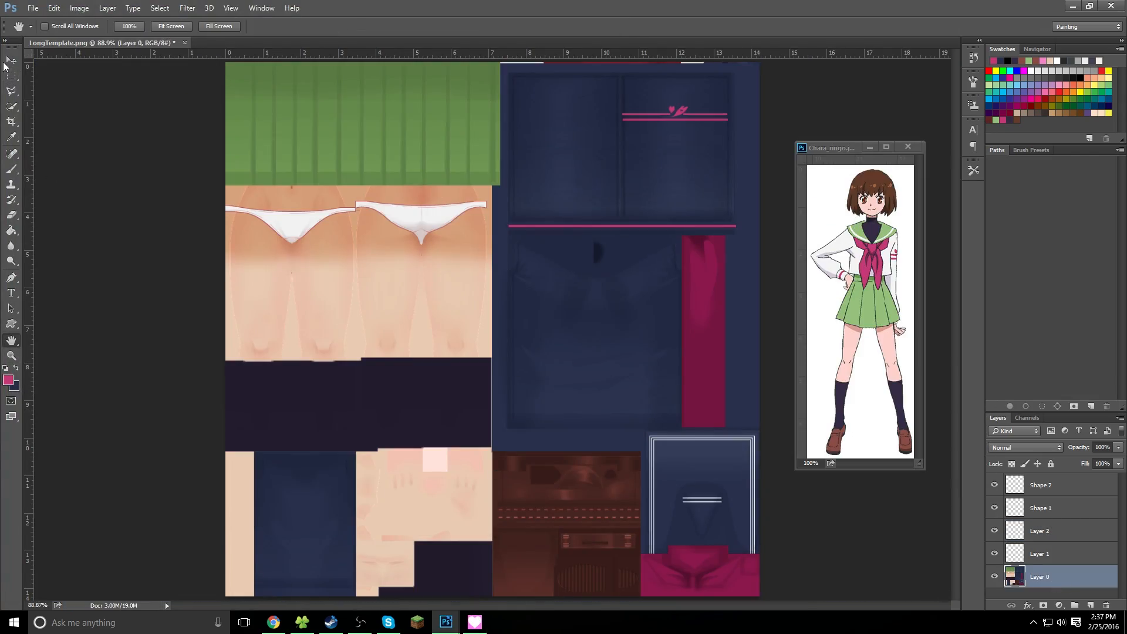
pyautogui.click(11, 106)
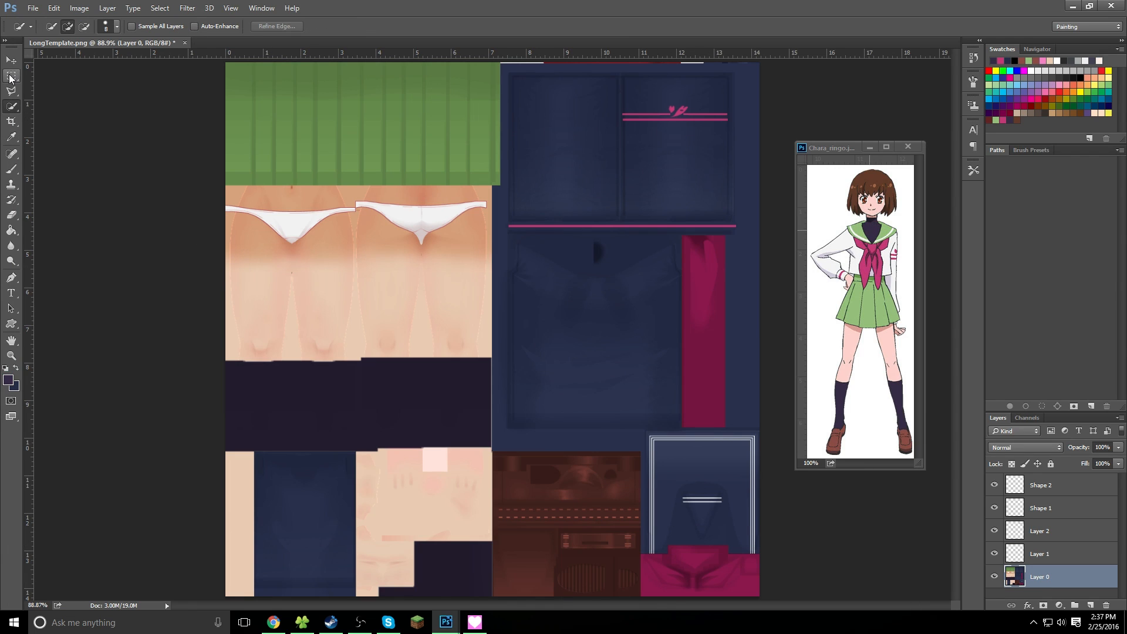
pyautogui.press('l')
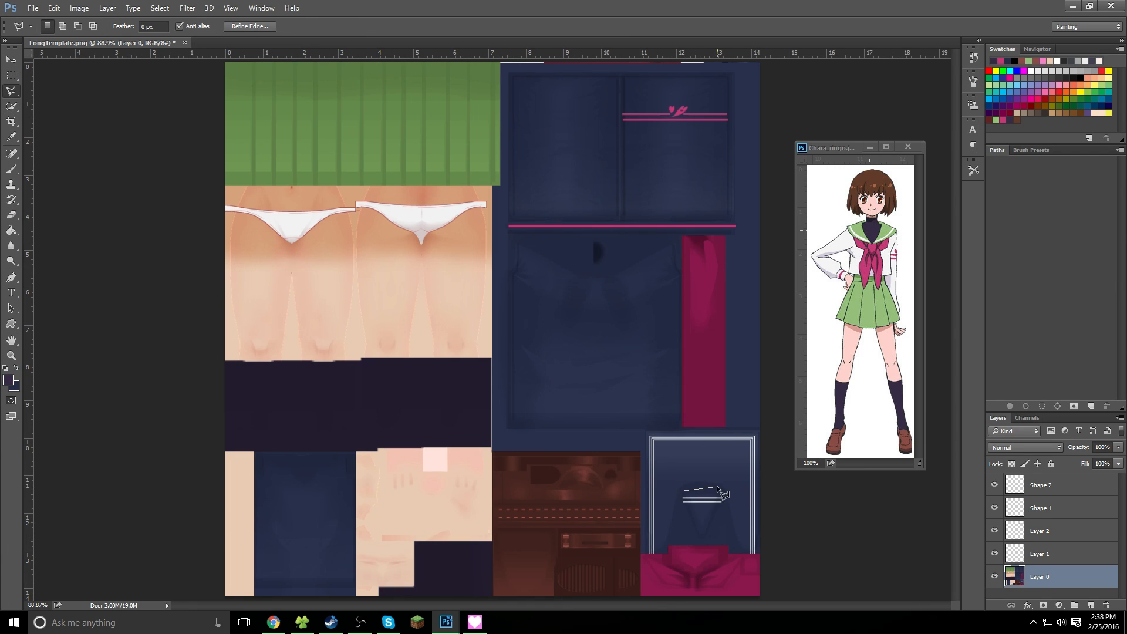
pyautogui.press('Return')
pyautogui.click(685, 490)
pyautogui.hotkey('shift', 'BackSpace')
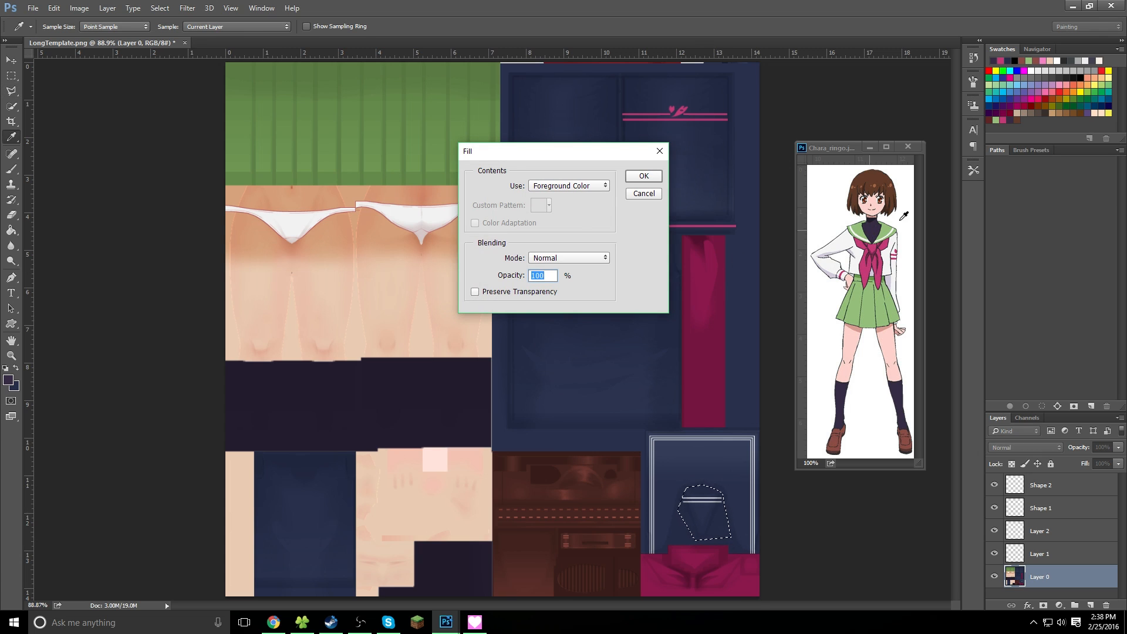
pyautogui.press('Return')
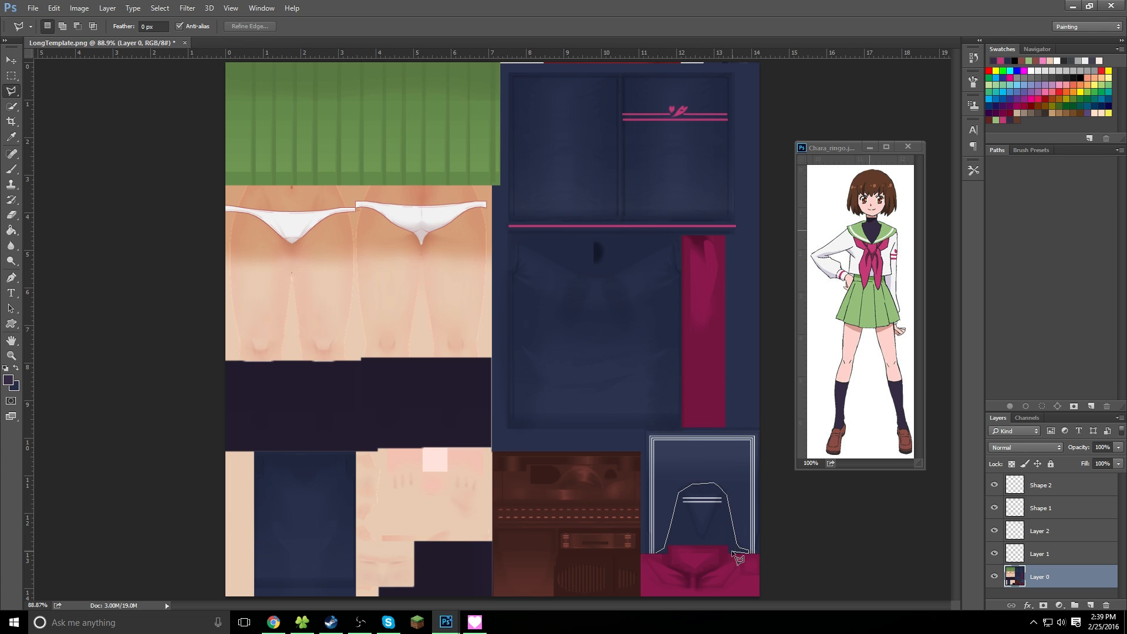
pyautogui.click(658, 553)
pyautogui.hotkey('shift', 'BackSpace')
pyautogui.press('Return')
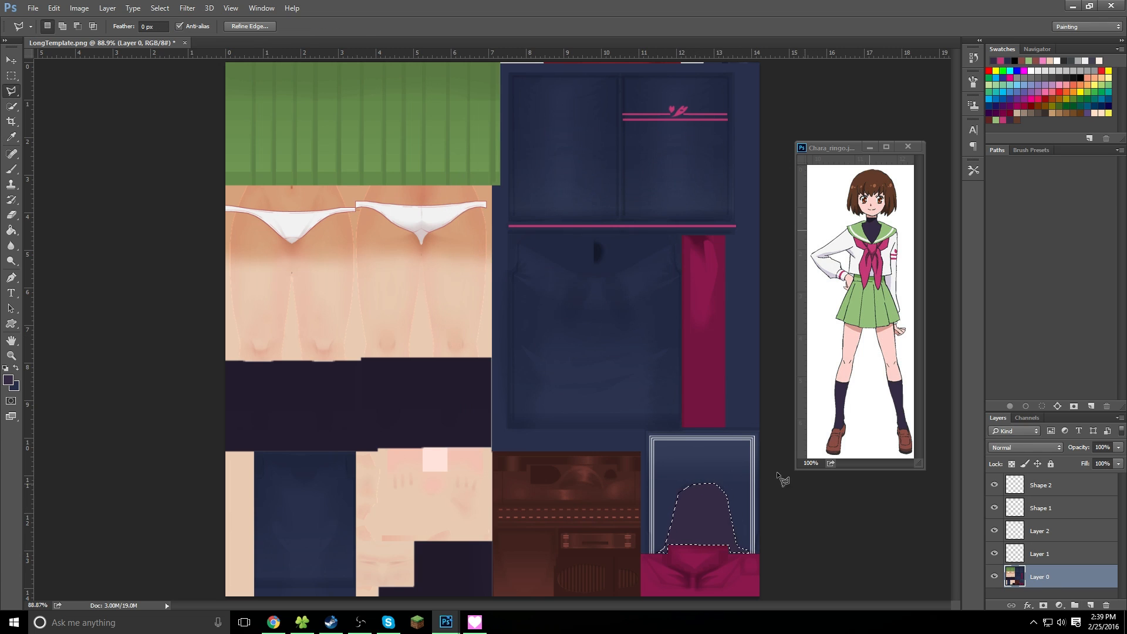
# Copy the filled dark purple chest panel into the Chara_ringo reference image
pyautogui.press('w')
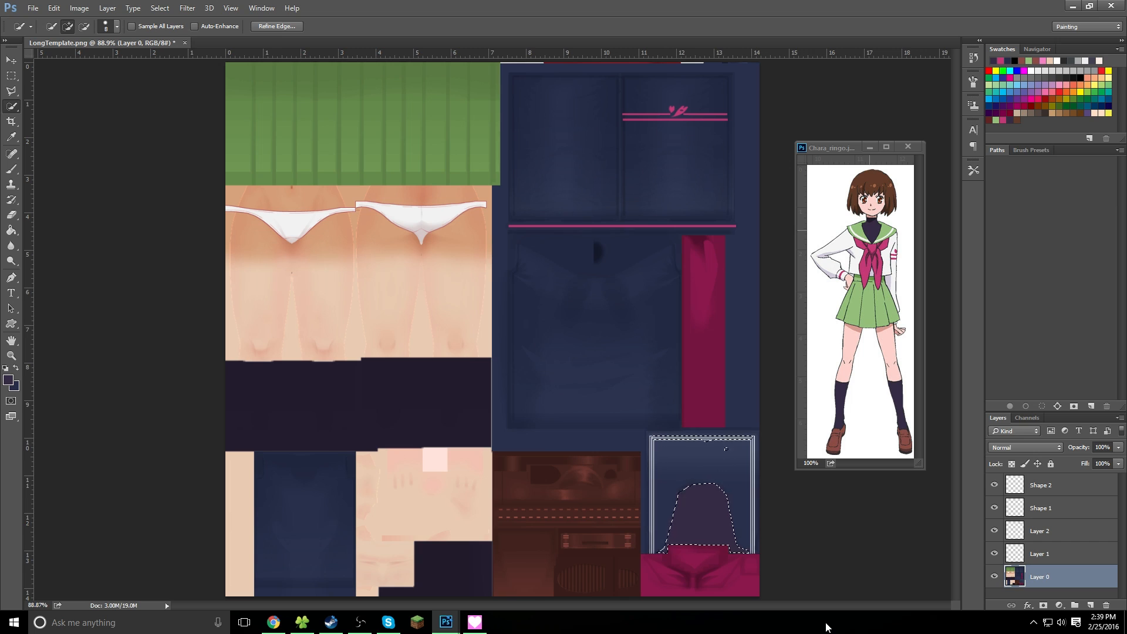
pyautogui.press('v')
pyautogui.moveTo(705, 516); pyautogui.dragTo(872, 314)
pyautogui.click(808, 553)
# Select the navy collar area around the chest panel, outlining its edge above the pink scarf with the lasso
pyautogui.press('m')
pyautogui.press('q')
pyautogui.press('w')
pyautogui.moveTo(653, 438); pyautogui.dragTo(732, 464)
pyautogui.moveTo(690, 525); pyautogui.dragTo(691, 543)
pyautogui.press(']')
pyautogui.press(']')
pyautogui.press(']')
pyautogui.press(']')
pyautogui.press(']')
pyautogui.press(']')
pyautogui.moveTo(706, 589)
pyautogui.keyDown('alt'); pyautogui.mouseDown()
pyautogui.moveTo(739, 578)
pyautogui.moveTo(714, 561)
pyautogui.moveTo(674, 581)
pyautogui.moveTo(648, 568)
pyautogui.mouseUp(); pyautogui.keyUp('alt')
pyautogui.press('l')
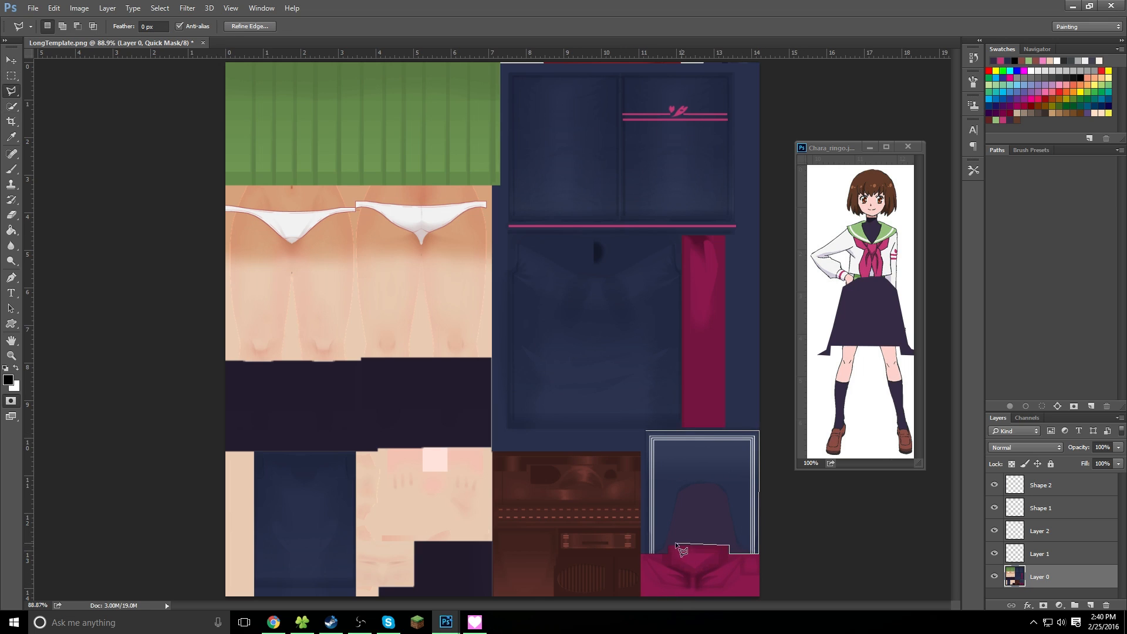
pyautogui.hotkey('shift', 'BackSpace')
pyautogui.press('Escape')
pyautogui.hotkey('shift', 'BackSpace')
pyautogui.click(597, 186)
pyautogui.press('Escape')
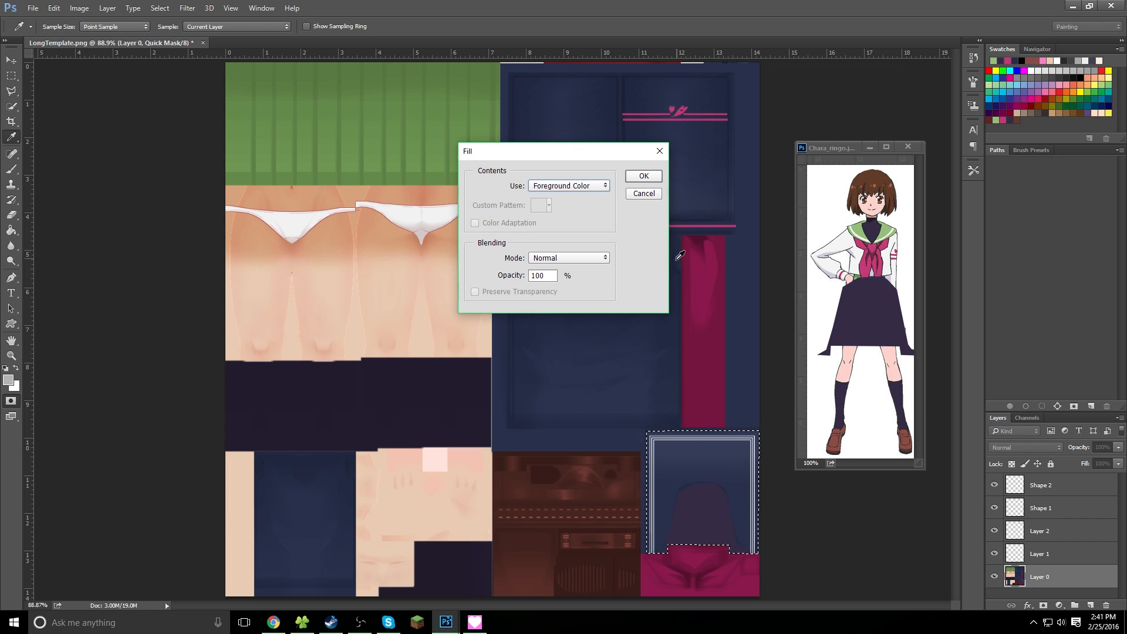
pyautogui.press('Escape')
pyautogui.click(10, 400)
pyautogui.hotkey('ctrl', 'alt', 'z')
pyautogui.click(11, 401)
pyautogui.hotkey('ctrl', 'alt', 'z')
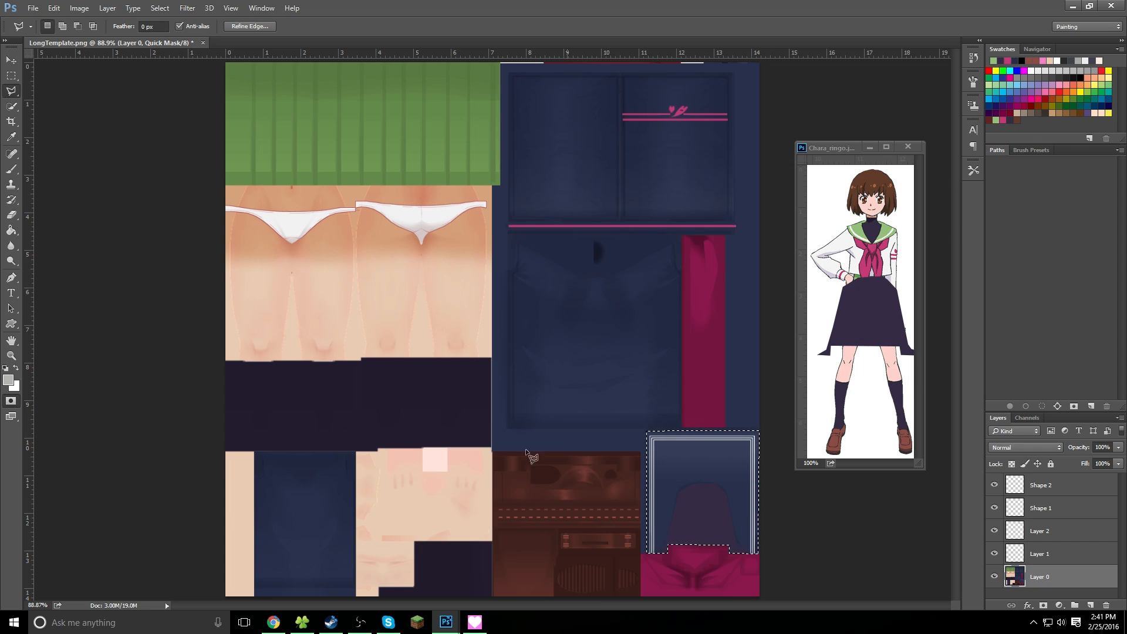
pyautogui.click(11, 401)
# Refine the collar selection with Quick Selection and the marquee so it follows the collar block's outer edges
pyautogui.press('w')
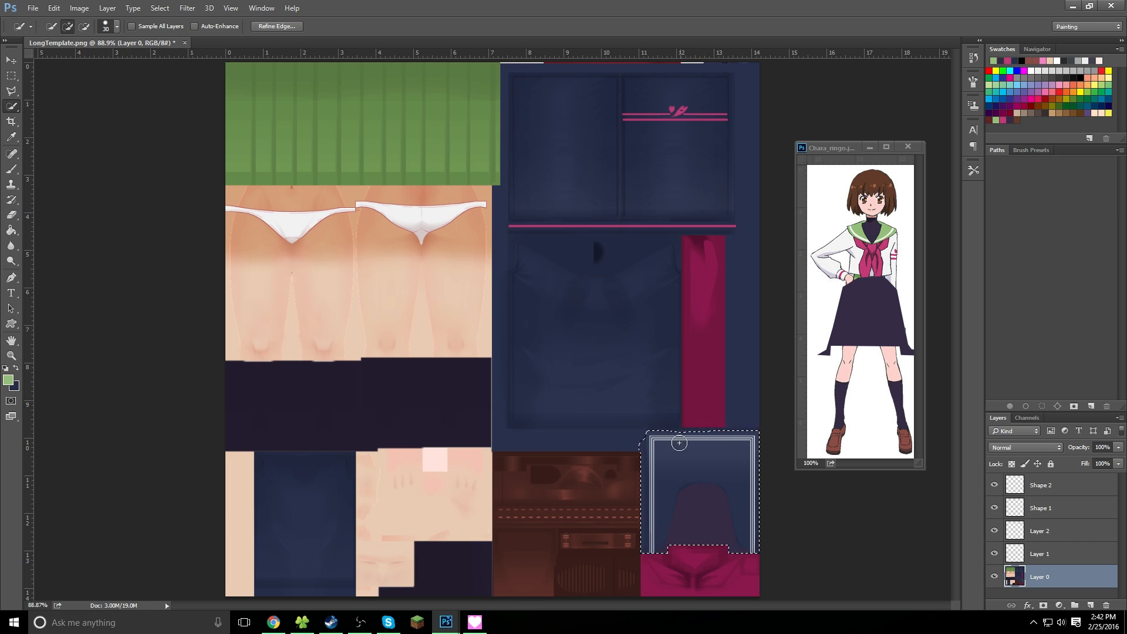
pyautogui.press('m')
pyautogui.moveTo(756, 432); pyautogui.dragTo(759, 432)
pyautogui.moveTo(763, 553); pyautogui.dragTo(763, 554)
pyautogui.press('w')
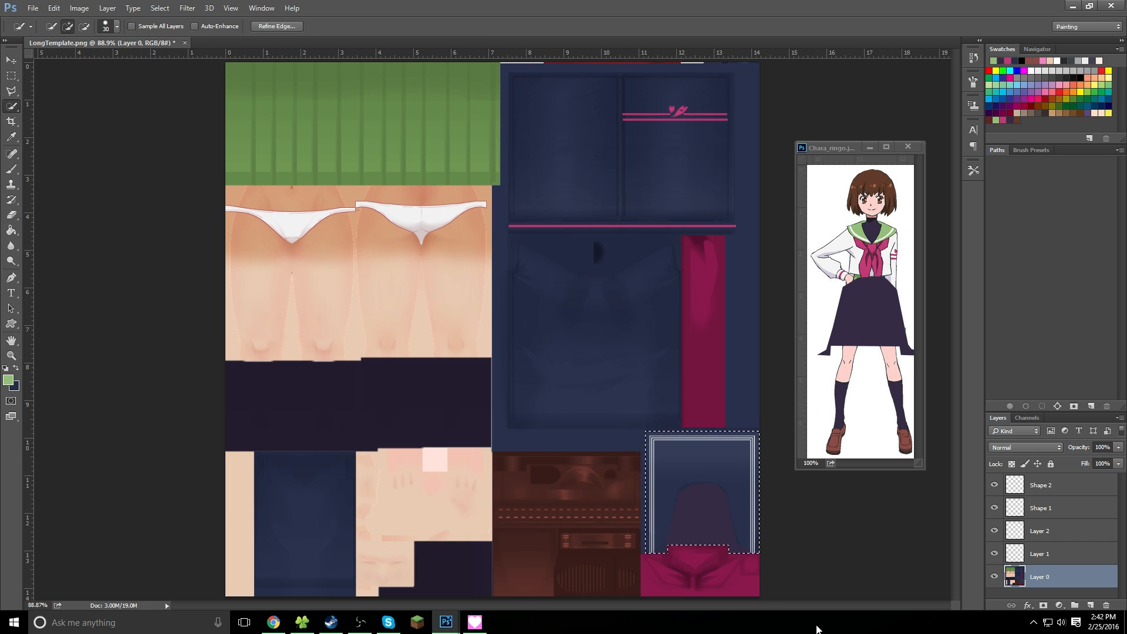
# Recolor the selected navy collar to green with Hue/Saturation, then deselect it
pyautogui.hotkey('ctrl', 'u')
pyautogui.moveTo(612, 346); pyautogui.dragTo(616, 347)
pyautogui.moveTo(577, 316); pyautogui.dragTo(584, 316)
pyautogui.click(734, 225)
pyautogui.hotkey('ctrl', 'd')
# Bring the copied chest panel from the reference image onto the green collar as a new layer and remove it from the reference
pyautogui.press('v')
pyautogui.moveTo(880, 308); pyautogui.dragTo(711, 510)
pyautogui.moveTo(713, 511)
pyautogui.mouseDown()
pyautogui.moveTo(703, 519)
pyautogui.moveTo(712, 506)
pyautogui.mouseUp()
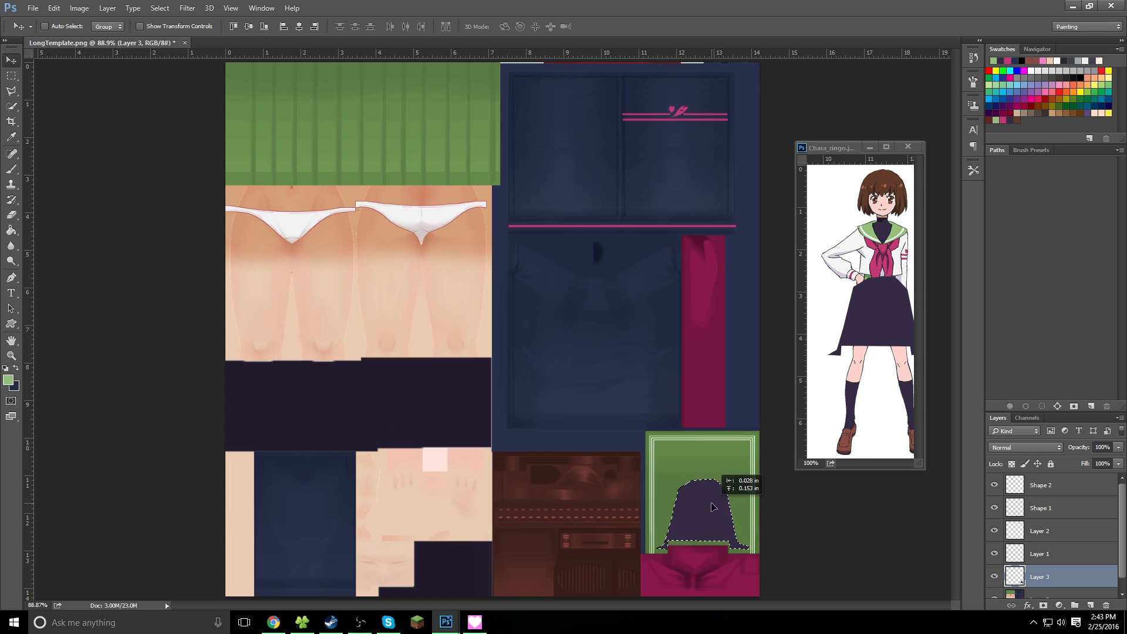
pyautogui.click(920, 323)
pyautogui.press('Delete')
pyautogui.click(33, 8)
pyautogui.click(44, 138)
pyautogui.click(597, 579)
# Clear the selection, save the texture over the CustomLong PNG, and check the green collar in Yandere Simulator
pyautogui.click(888, 551)
pyautogui.press('m')
pyautogui.hotkey('ctrl', 'd')
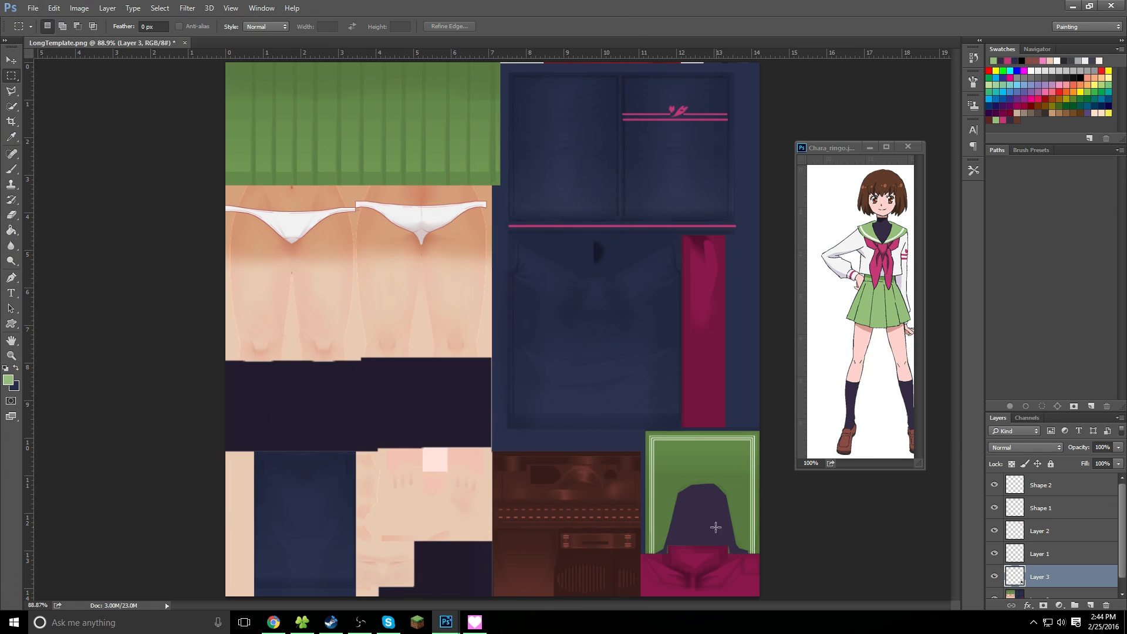
pyautogui.click(33, 9)
pyautogui.click(44, 138)
pyautogui.click(527, 181)
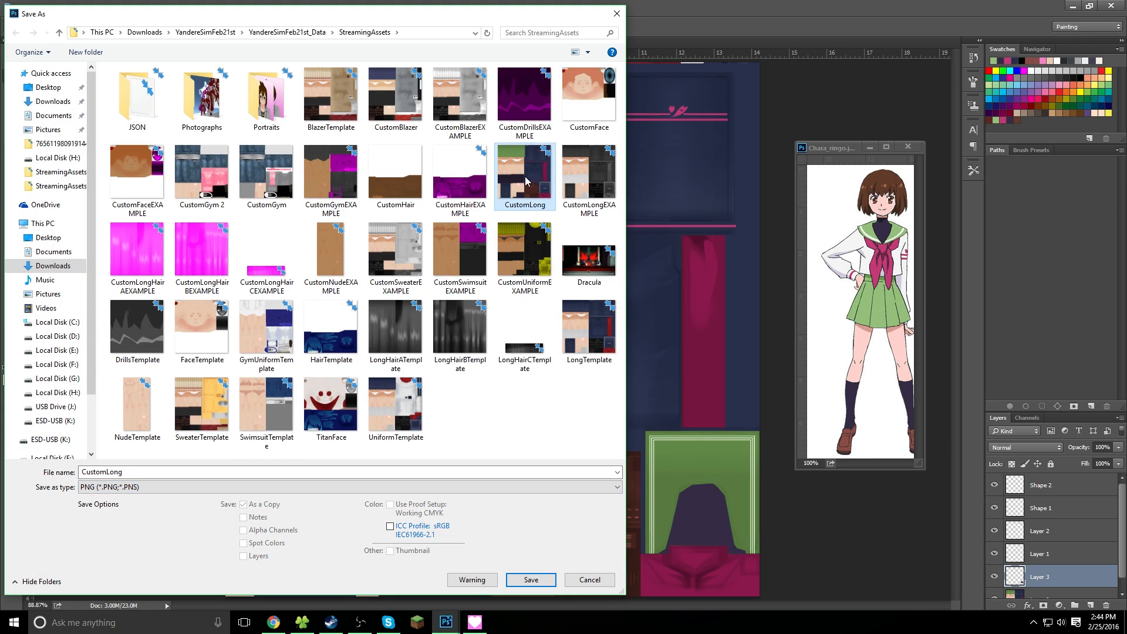
pyautogui.doubleClick(527, 181)
pyautogui.click(590, 352)
pyautogui.click(602, 197)
pyautogui.click(475, 622)
pyautogui.press('`')
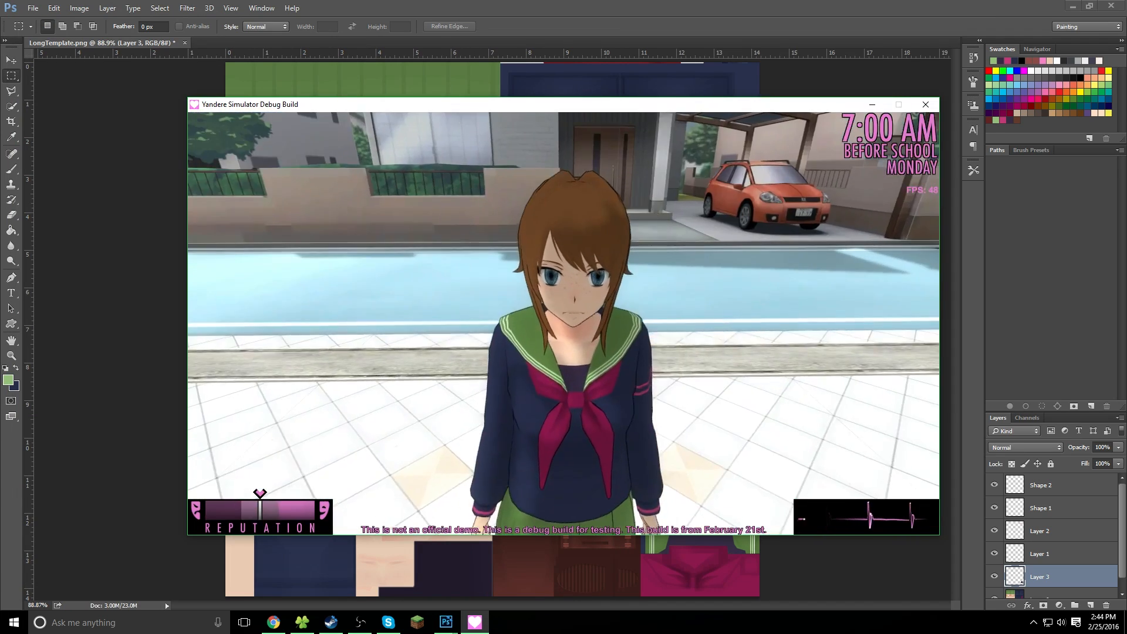
# On Layer 0, fill the small skin rectangle at the texture's lower edge with the adjacent dark block's color
pyautogui.hotkey('alt', 'Tab')
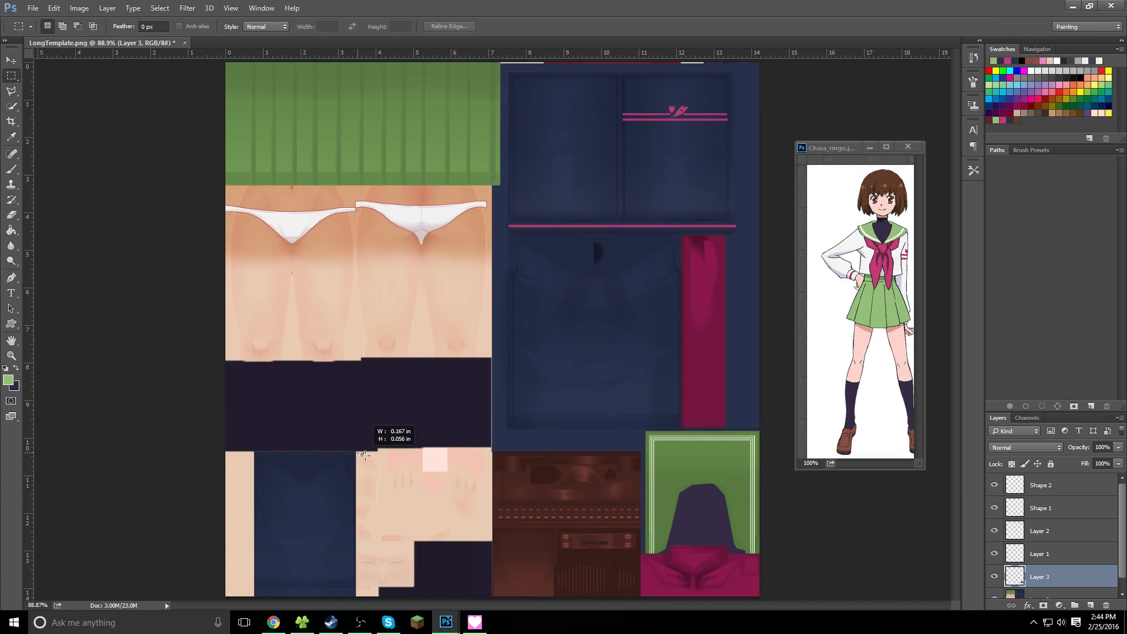
pyautogui.moveTo(355, 553); pyautogui.dragTo(416, 596)
pyautogui.press('i')
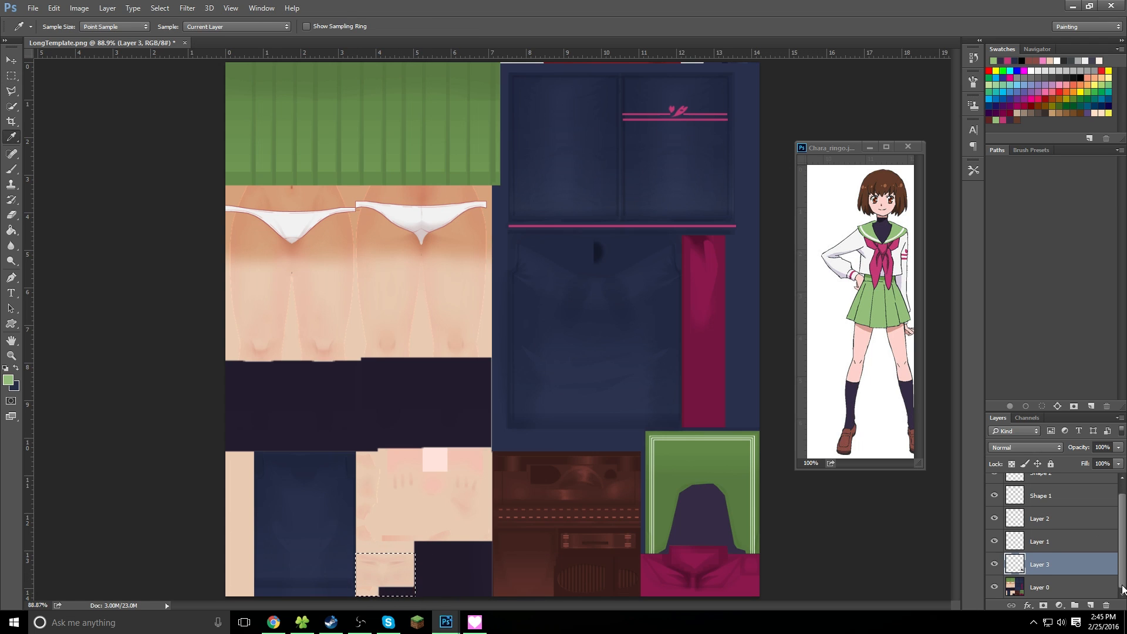
pyautogui.click(1040, 593)
pyautogui.click(425, 591)
pyautogui.hotkey('shift', 'F5')
pyautogui.click(648, 178)
# Save the texture with the darkened skin rectangle over CustomLong and check the neck area in Yandere Simulator
pyautogui.click(38, 8)
pyautogui.click(53, 152)
pyautogui.doubleClick(526, 176)
pyautogui.click(349, 327)
pyautogui.click(622, 177)
pyautogui.click(475, 622)
pyautogui.scroll(5, 563, 317)
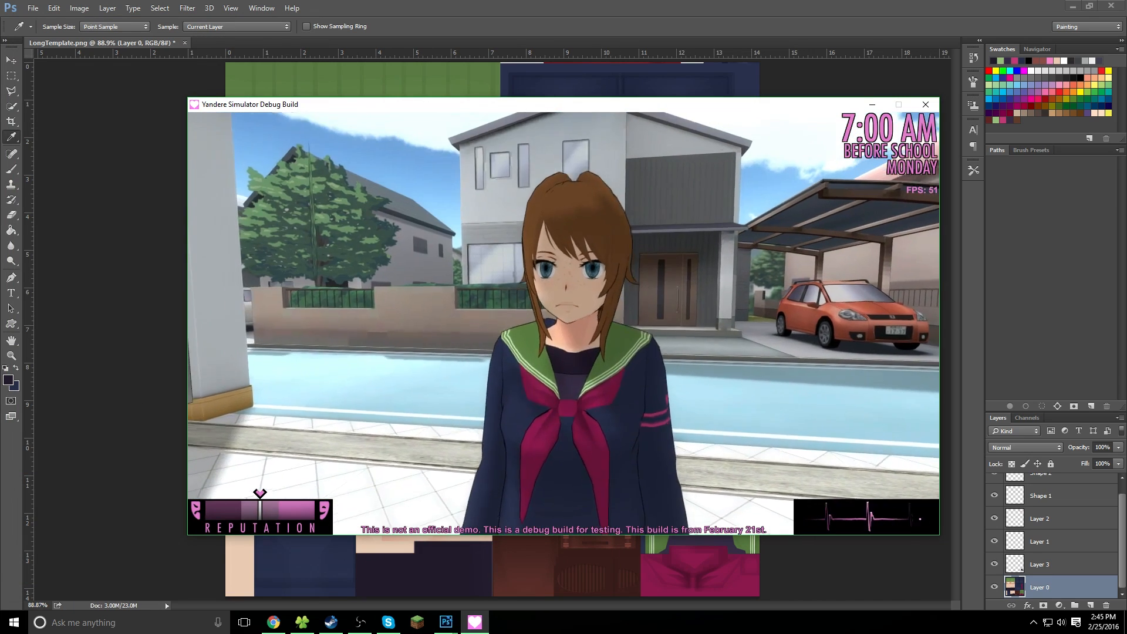
# Back in Photoshop, fill the chest panel on Layer 3 with the same dark color used for the neck
pyautogui.hotkey('alt', 'Tab')
pyautogui.click(1057, 568)
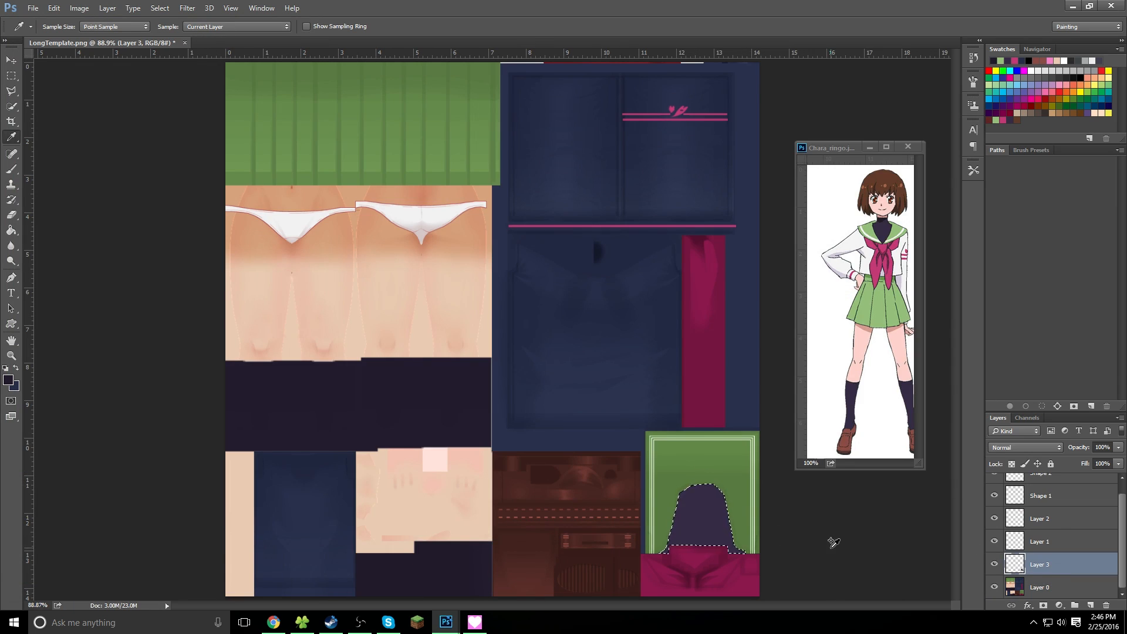
pyautogui.hotkey('shift', 'F5')
pyautogui.click(644, 177)
pyautogui.click(475, 622)
# Save the texture with the darker chest panel over the CustomLong PNG and switch to Yandere Simulator
pyautogui.click(32, 8)
pyautogui.click(49, 137)
pyautogui.click(531, 579)
pyautogui.click(350, 327)
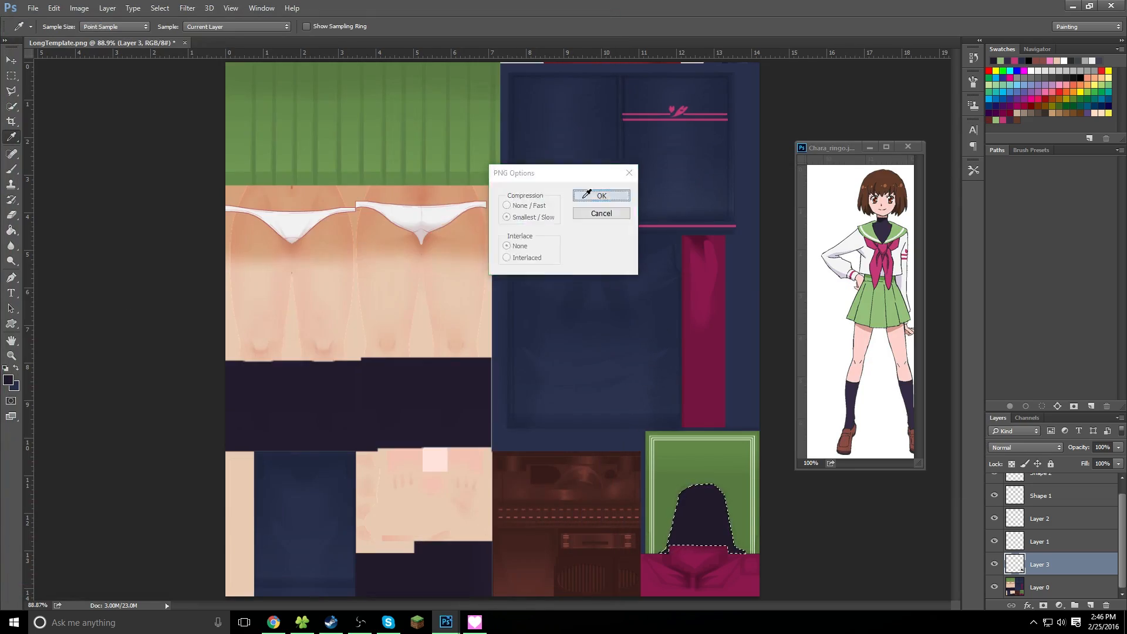
pyautogui.click(601, 196)
pyautogui.click(475, 623)
# Return to Photoshop and outline the inner edge of the hand skin block on Layer 0 with the Polygonal Lasso
pyautogui.hotkey('alt', 'Tab')
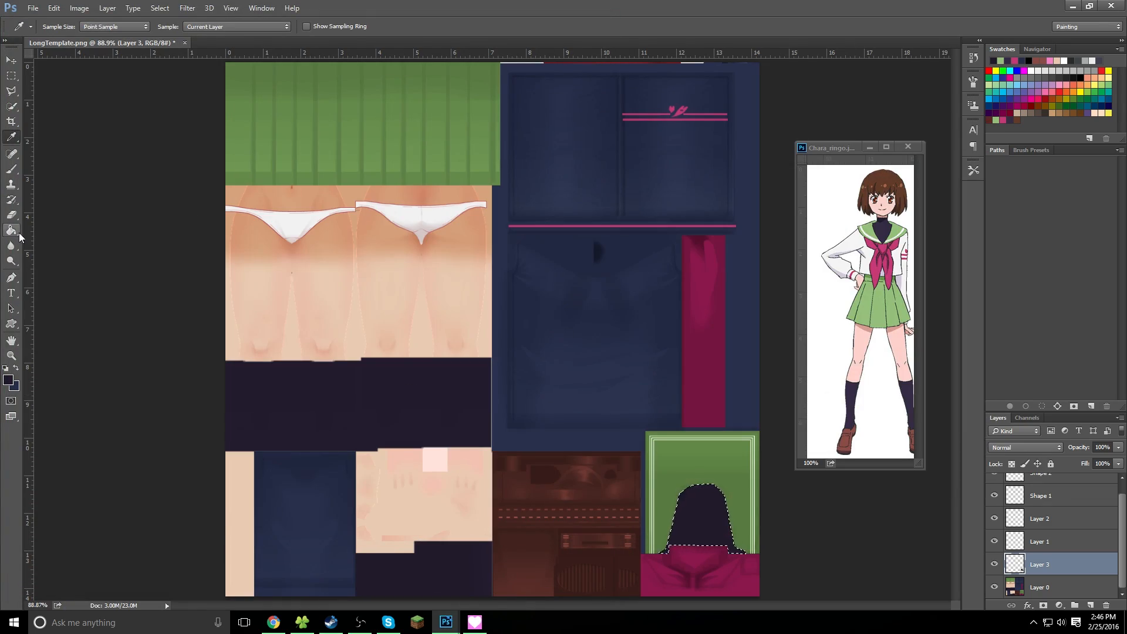
pyautogui.press('w')
pyautogui.hotkey('alt', '[')
pyautogui.keyDown('alt'); pyautogui.click(397, 532); pyautogui.keyUp('alt')
pyautogui.press('l')
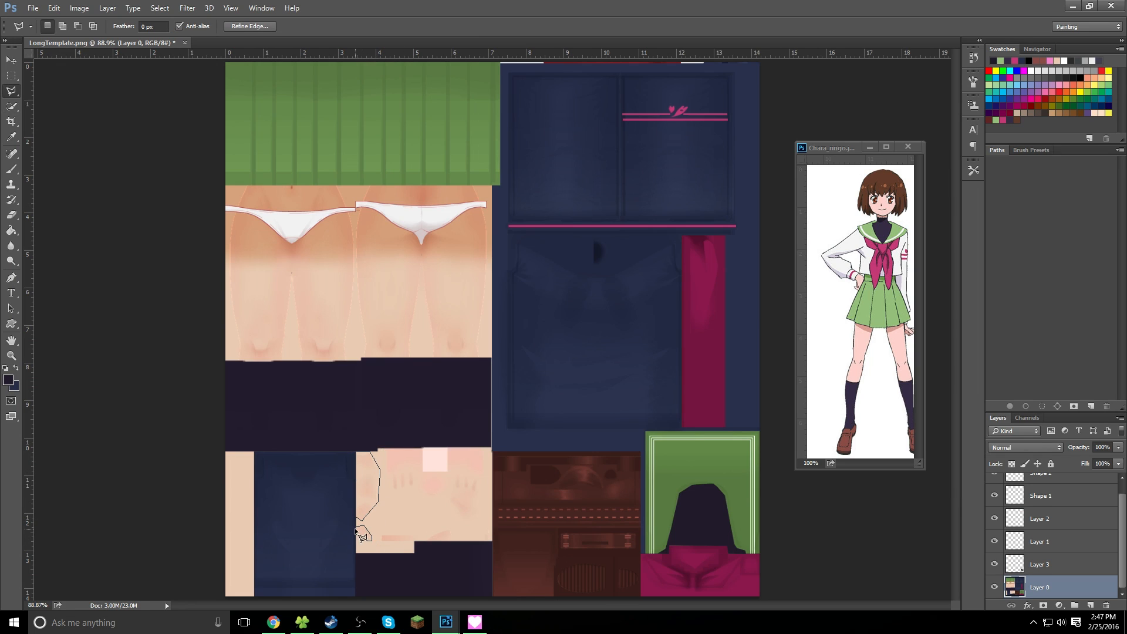
pyautogui.click(370, 452)
# Save the texture over the CustomLong PNG and check the hand-block change in Yandere Simulator
pyautogui.click(475, 622)
pyautogui.click(479, 618)
pyautogui.click(33, 8)
pyautogui.click(50, 134)
pyautogui.click(259, 488)
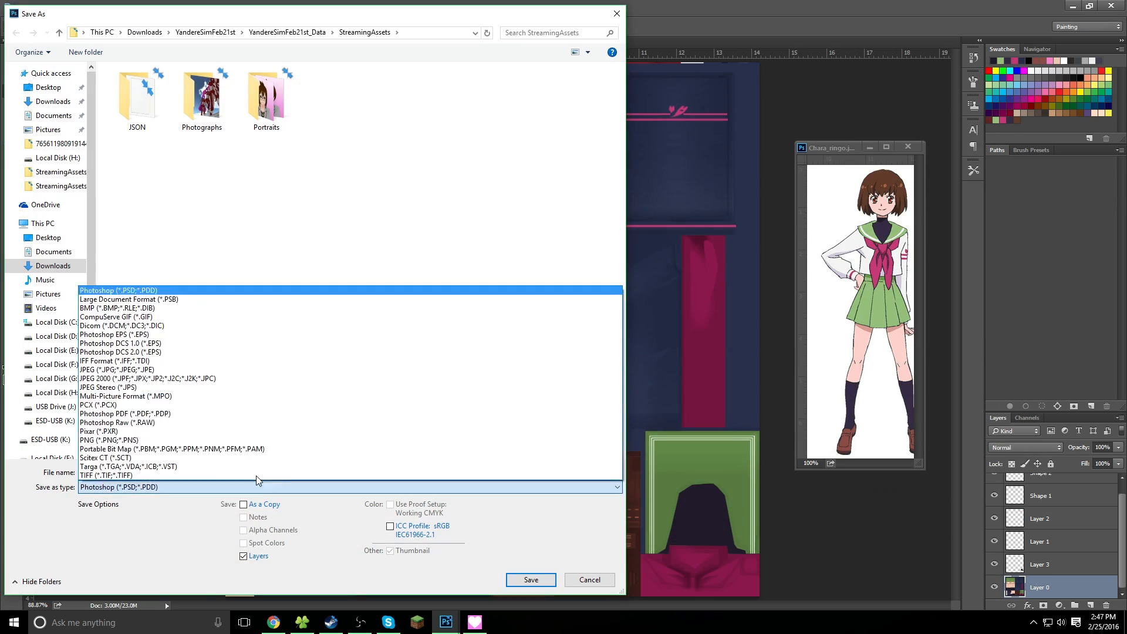
pyautogui.click(259, 440)
pyautogui.doubleClick(509, 200)
pyautogui.click(581, 348)
pyautogui.click(475, 623)
pyautogui.press('`')
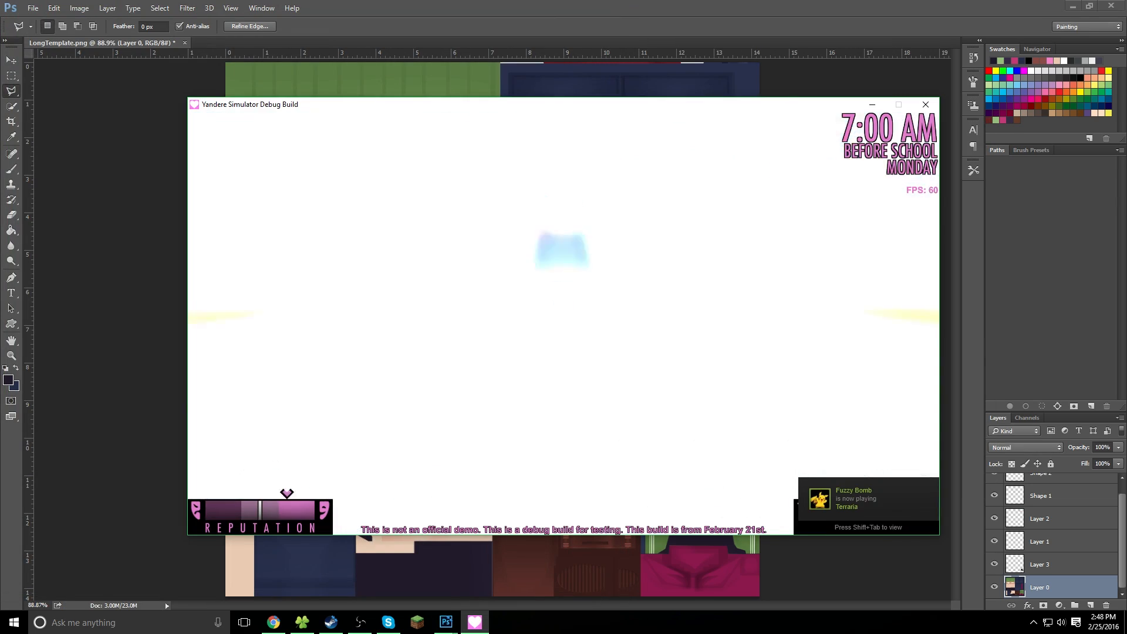
# Go back to Photoshop and undo the last change to the hand skin block
pyautogui.click(475, 622)
pyautogui.hotkey('alt', 'Tab')
pyautogui.hotkey('alt', 'Tab')
pyautogui.hotkey('ctrl', 'z')
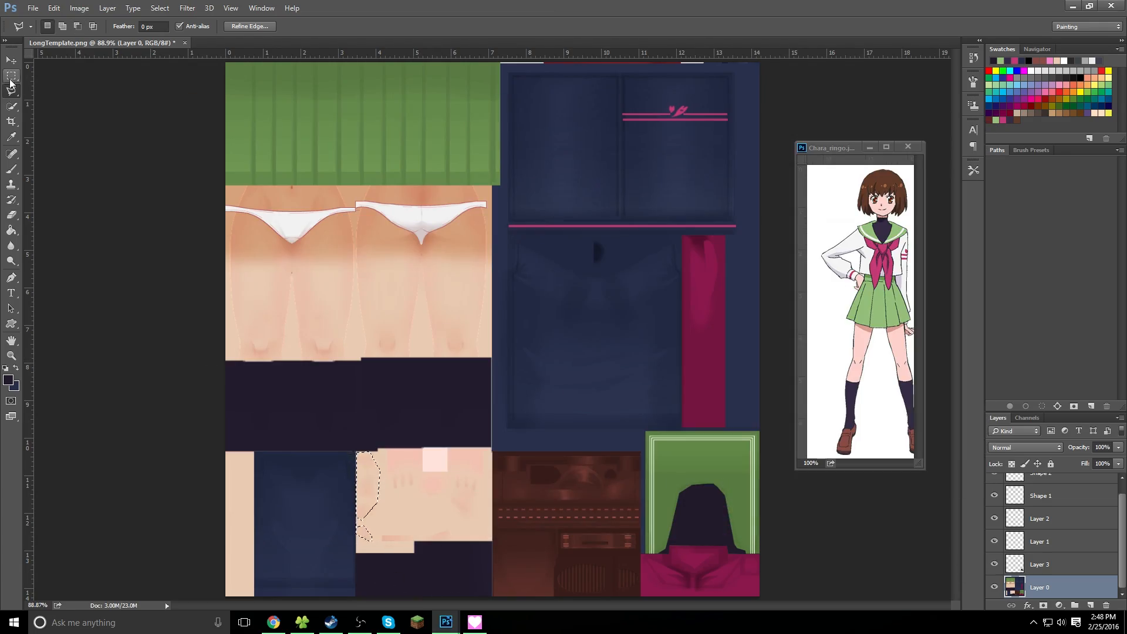
# Open the CustomGym 2 texture from the StreamingAssets folder as a reference
pyautogui.click(33, 8)
pyautogui.click(41, 31)
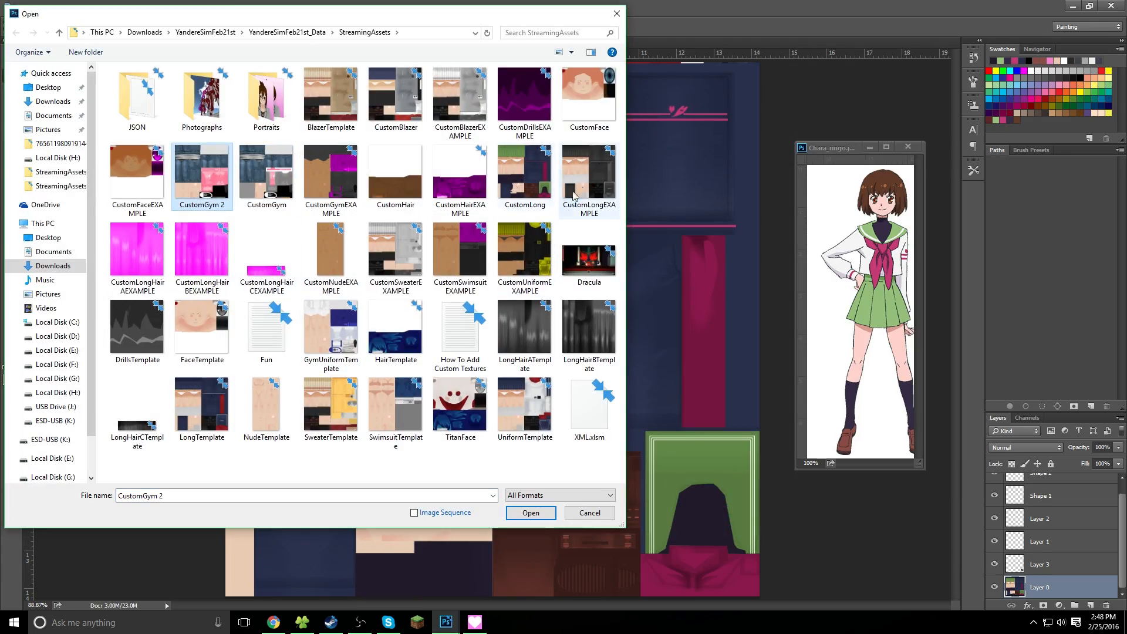
pyautogui.click(530, 513)
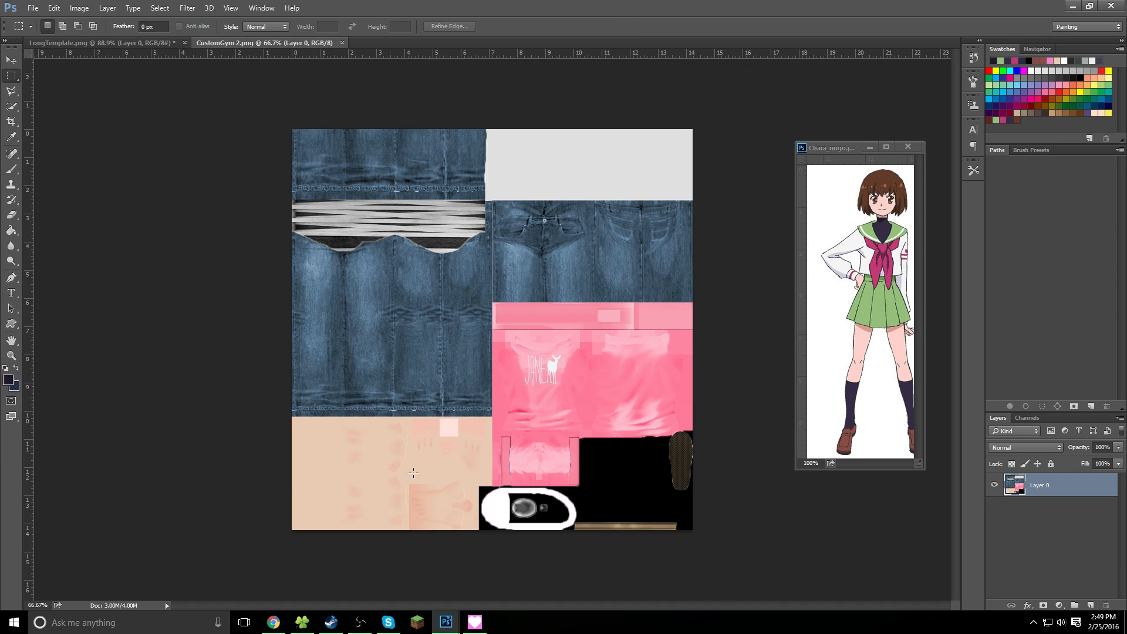
# Return to LongTemplate.png, try lassoing part of the hand skin block, and save a test texture
pyautogui.hotkey('ctrl', 'Tab')
pyautogui.press('l')
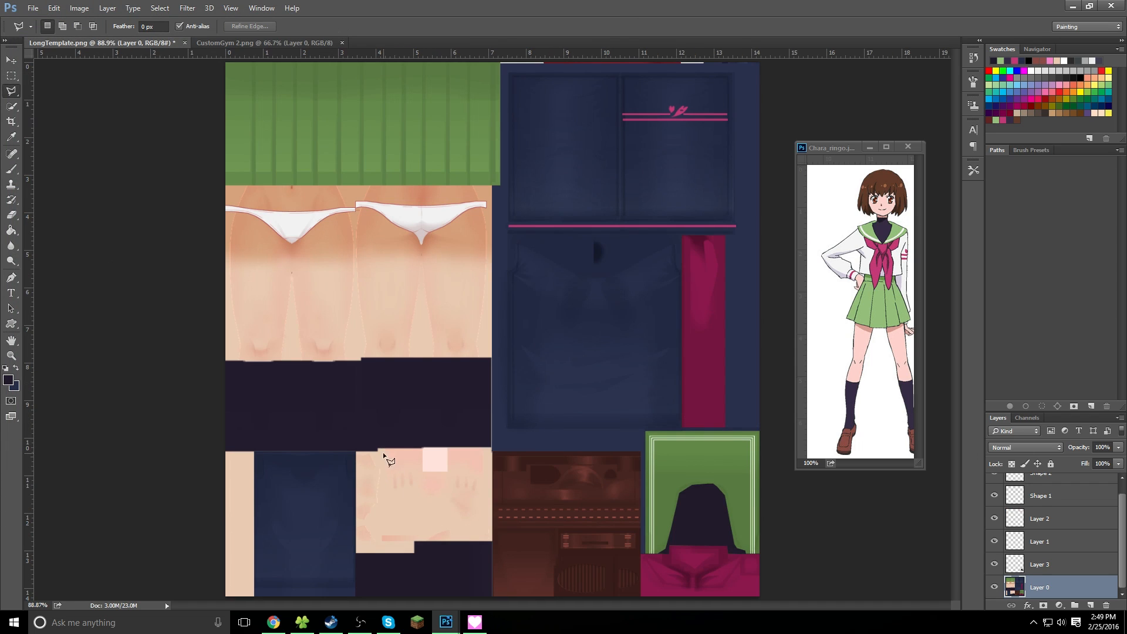
pyautogui.click(387, 529)
pyautogui.click(33, 7)
pyautogui.click(78, 139)
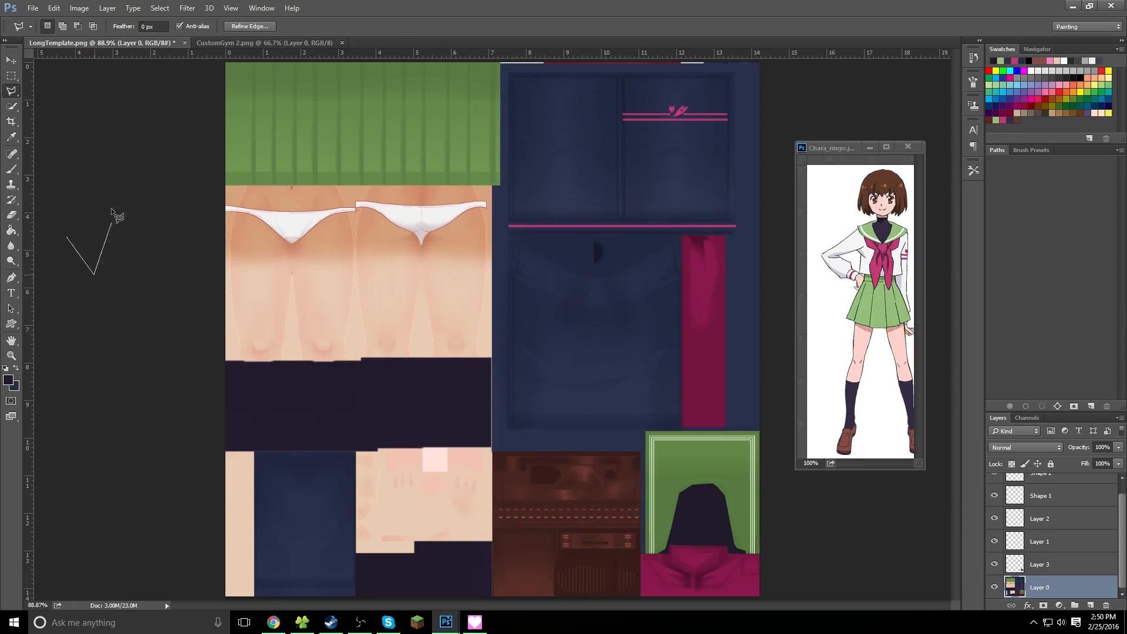
# Select the narrow skin strip beside the lower sleeve panel and fill it with the dark foreground color
pyautogui.click(11, 76)
pyautogui.moveTo(225, 450); pyautogui.dragTo(254, 596)
pyautogui.hotkey('shift', 'F5')
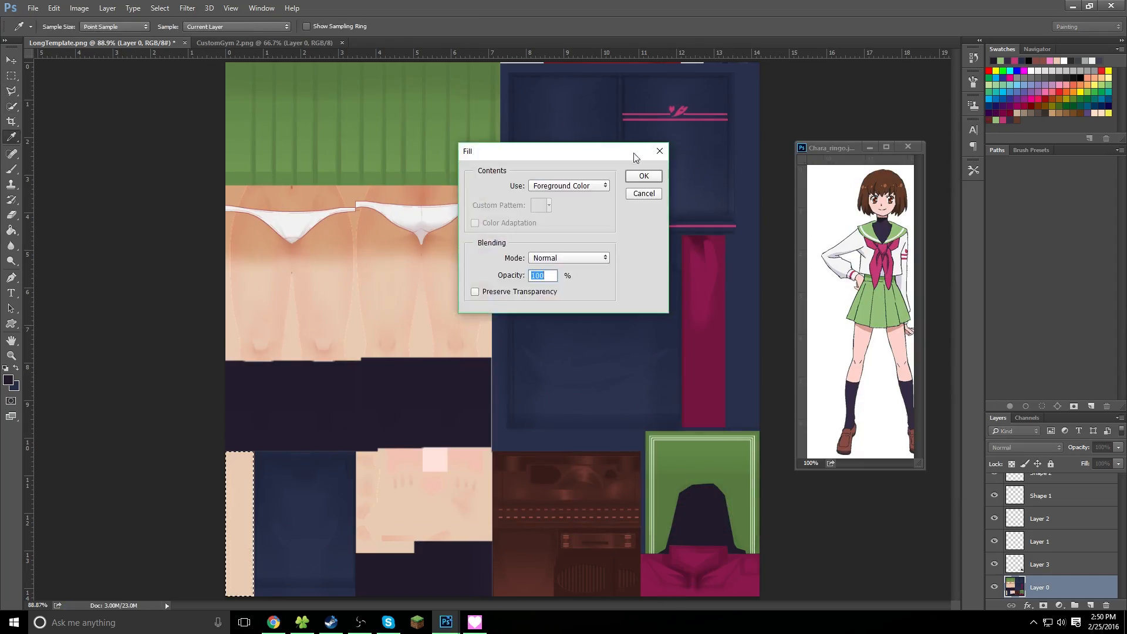
pyautogui.click(644, 177)
# Save the texture with the darkened skin strip over the CustomLong PNG
pyautogui.click(33, 7)
pyautogui.click(78, 139)
pyautogui.click(525, 176)
pyautogui.click(531, 580)
pyautogui.click(591, 311)
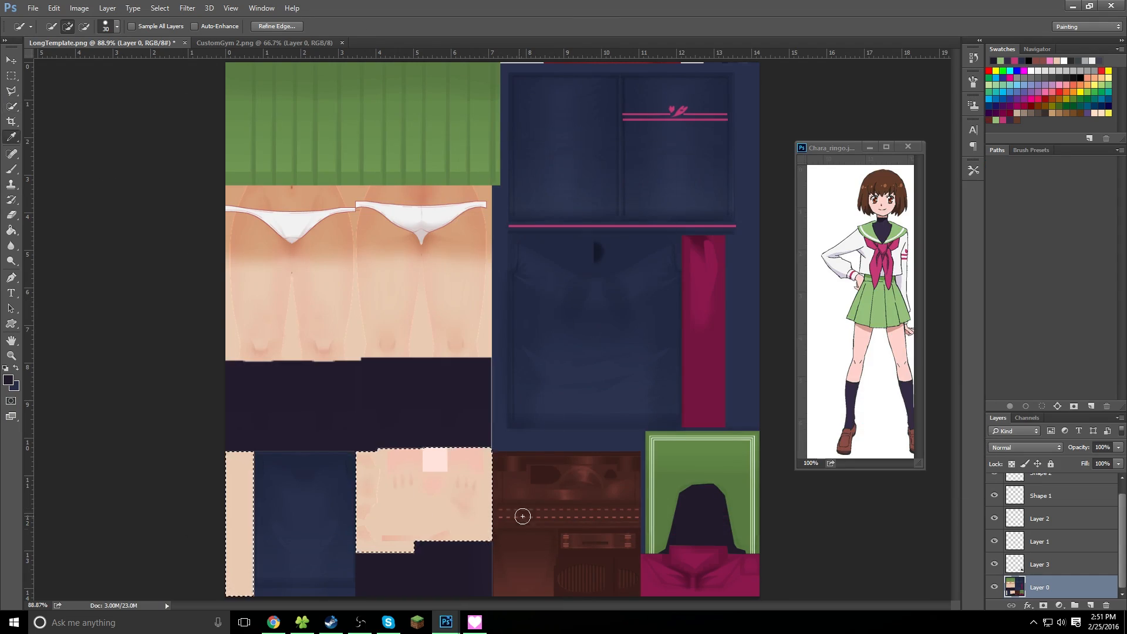
# Fill the selected skin strip and hand block with the dark foreground color and save over the CustomLong PNG
pyautogui.hotkey('shift', 'F5')
pyautogui.hotkey('ctrl', 'shift', 's')
pyautogui.click(463, 486)
pyautogui.click(463, 439)
pyautogui.click(524, 176)
pyautogui.click(531, 580)
pyautogui.click(591, 311)
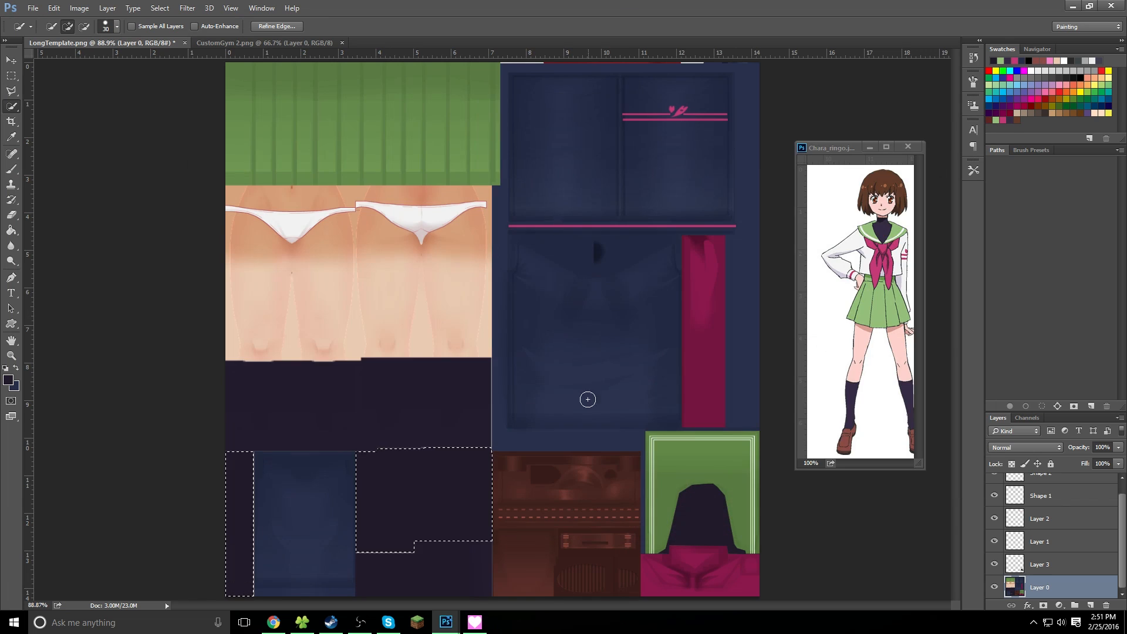
# Restore the skin color of the strip and hand block, saving over the CustomLong PNG and clearing the selection
pyautogui.hotkey('shift', 'F5')
pyautogui.press('Return')
pyautogui.click(33, 7)
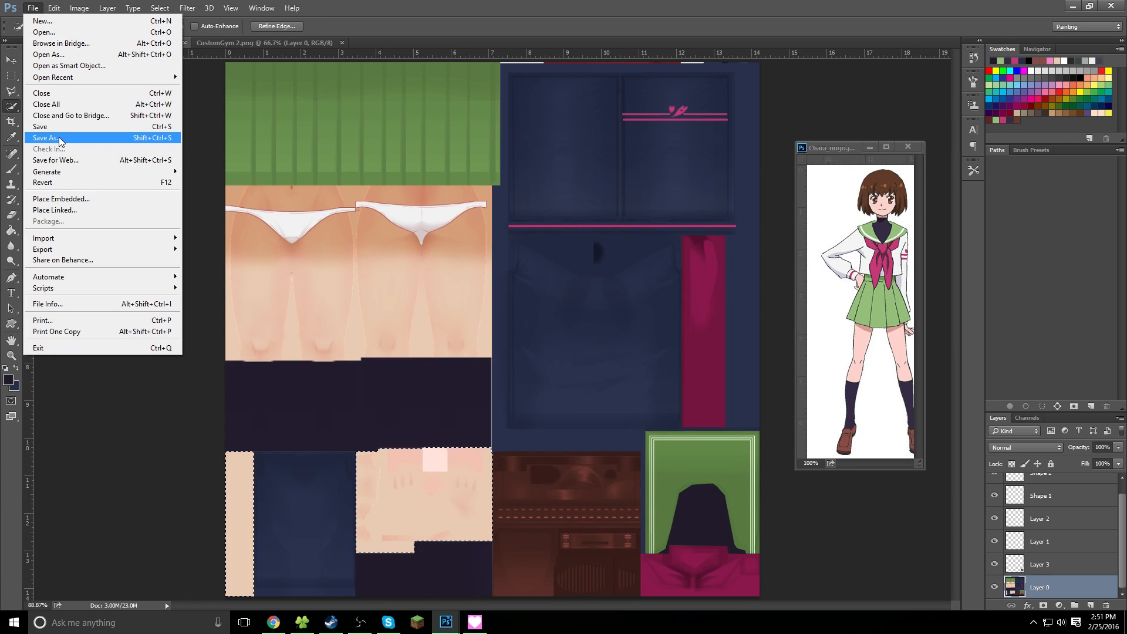
pyautogui.click(59, 138)
pyautogui.click(463, 487)
pyautogui.click(463, 439)
pyautogui.click(524, 176)
pyautogui.click(530, 580)
pyautogui.click(591, 311)
pyautogui.click(613, 189)
pyautogui.click(12, 76)
pyautogui.click(892, 547)
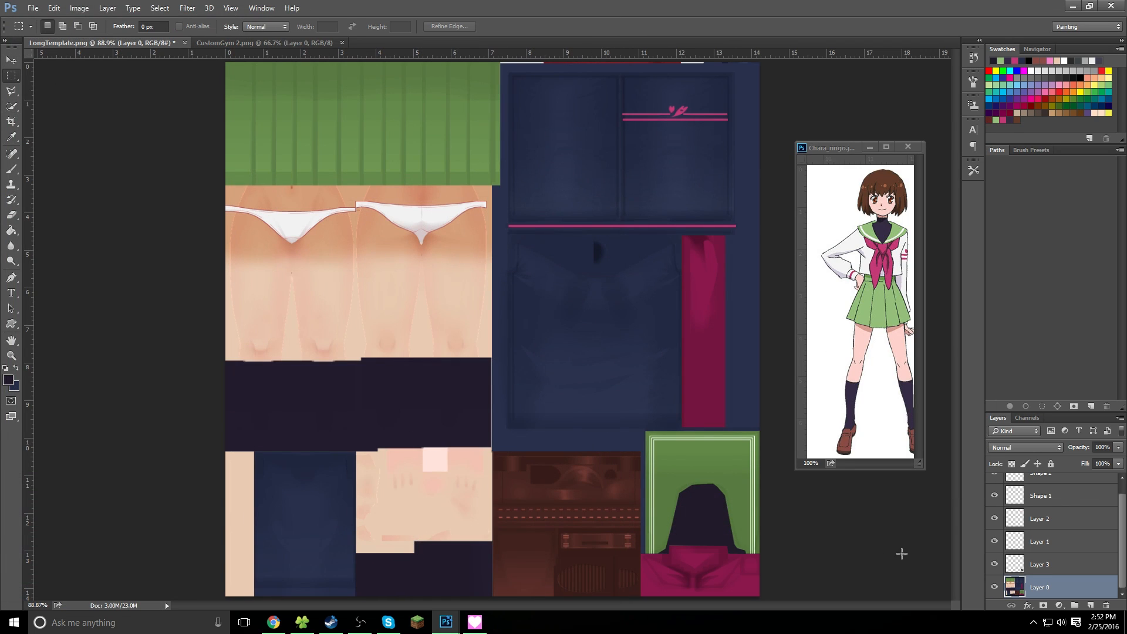
# Select the navy blouse areas on Layer 0 with the Quick Selection tool, including the margins around the green collar
pyautogui.press('w')
pyautogui.moveTo(546, 117)
pyautogui.mouseDown()
pyautogui.moveTo(587, 108)
pyautogui.moveTo(793, 213)
pyautogui.moveTo(775, 486)
pyautogui.moveTo(726, 438)
pyautogui.mouseUp()
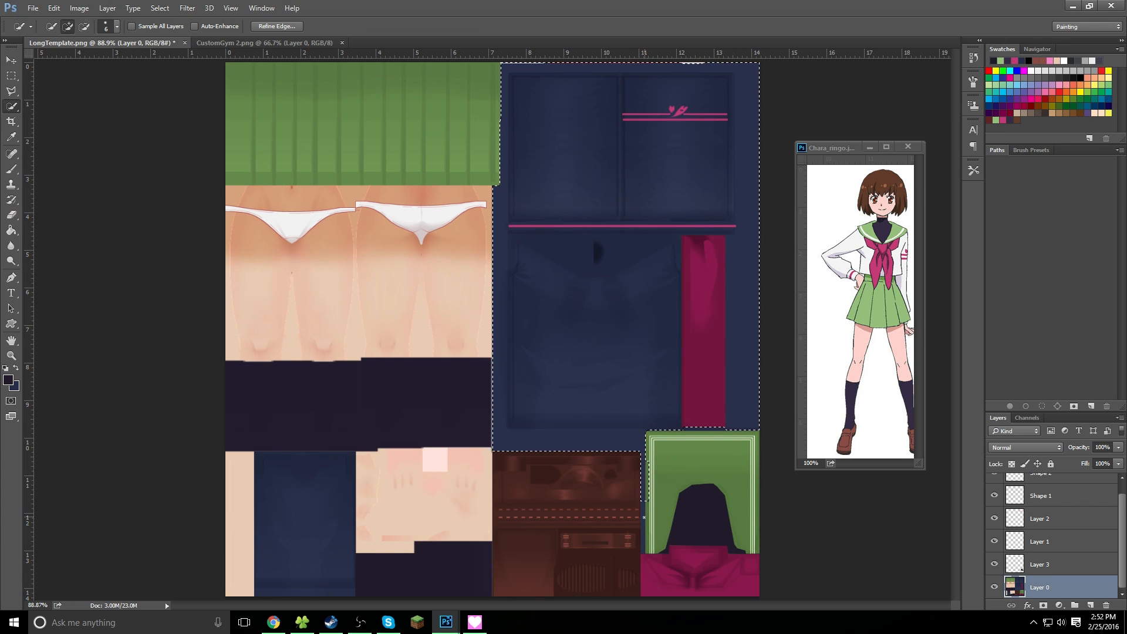
pyautogui.moveTo(648, 465); pyautogui.dragTo(649, 482)
pyautogui.moveTo(648, 528); pyautogui.dragTo(643, 550)
pyautogui.hotkey('ctrl', 'u')
pyautogui.moveTo(674, 203); pyautogui.dragTo(294, 153)
pyautogui.moveTo(228, 294); pyautogui.dragTo(255, 295)
pyautogui.moveTo(228, 265)
pyautogui.mouseDown()
pyautogui.moveTo(197, 264)
pyautogui.moveTo(227, 265)
pyautogui.mouseUp()
pyautogui.press('Escape')
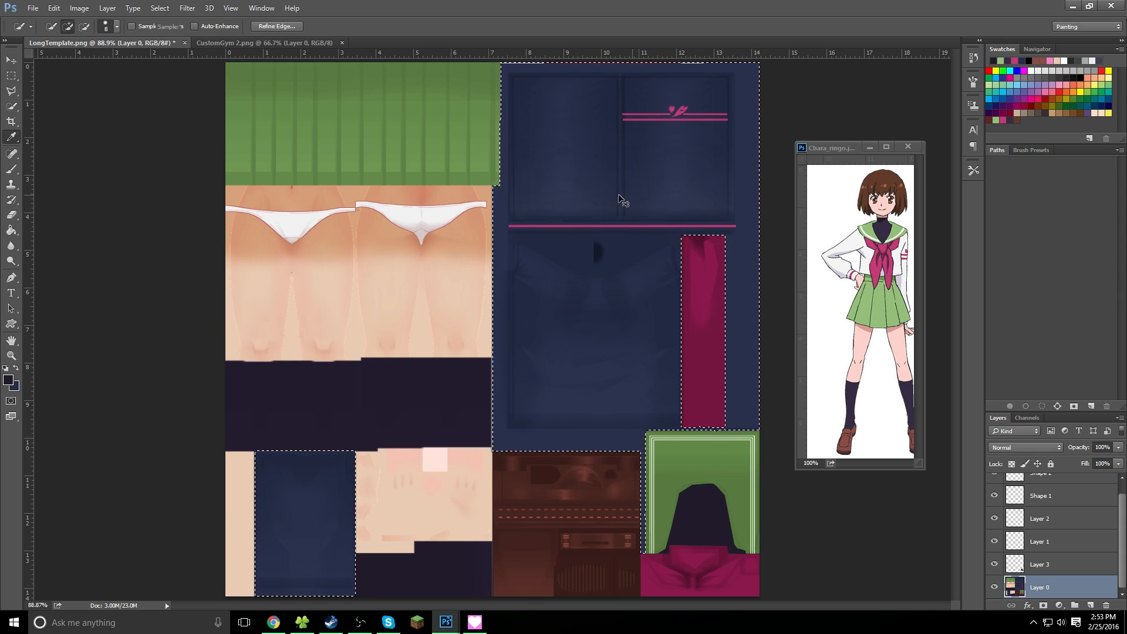
# Turn the selected blouse areas near-white with Hue/Saturation by removing all saturation and strongly raising the lightness
pyautogui.hotkey('ctrl', 'u')
pyautogui.moveTo(228, 264); pyautogui.dragTo(170, 265)
pyautogui.moveTo(245, 295); pyautogui.dragTo(277, 295)
pyautogui.click(361, 177)
# Save the white-blouse texture over the CustomLong PNG and view the uniform in Yandere Simulator
pyautogui.click(33, 8)
pyautogui.click(47, 137)
pyautogui.click(264, 487)
pyautogui.click(176, 433)
pyautogui.doubleClick(506, 188)
pyautogui.click(475, 622)
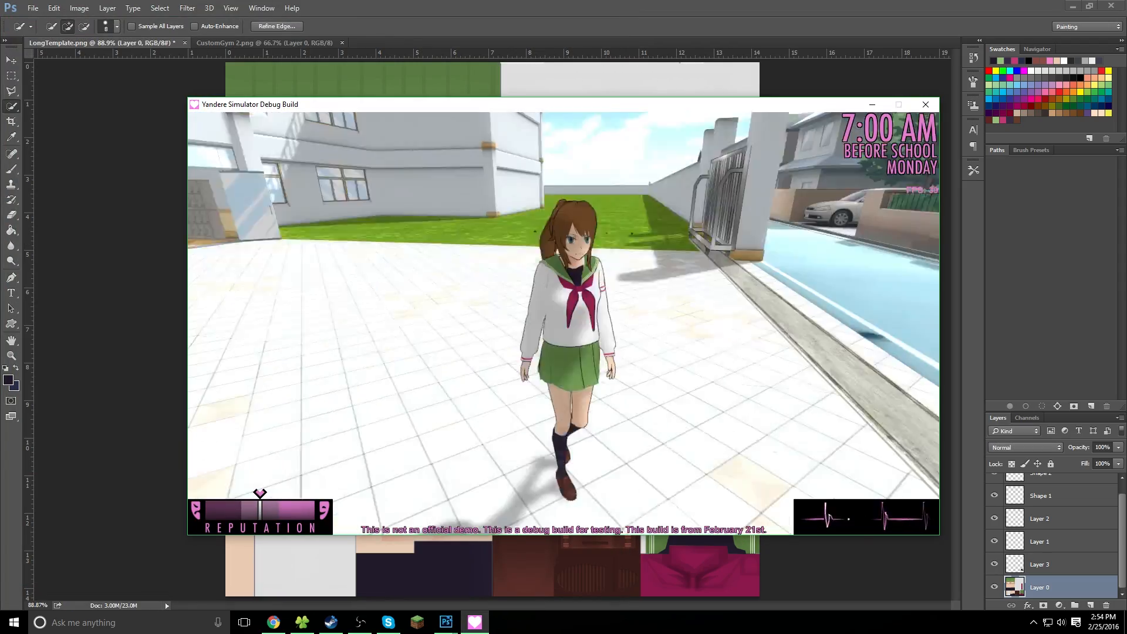
pyautogui.press('s')
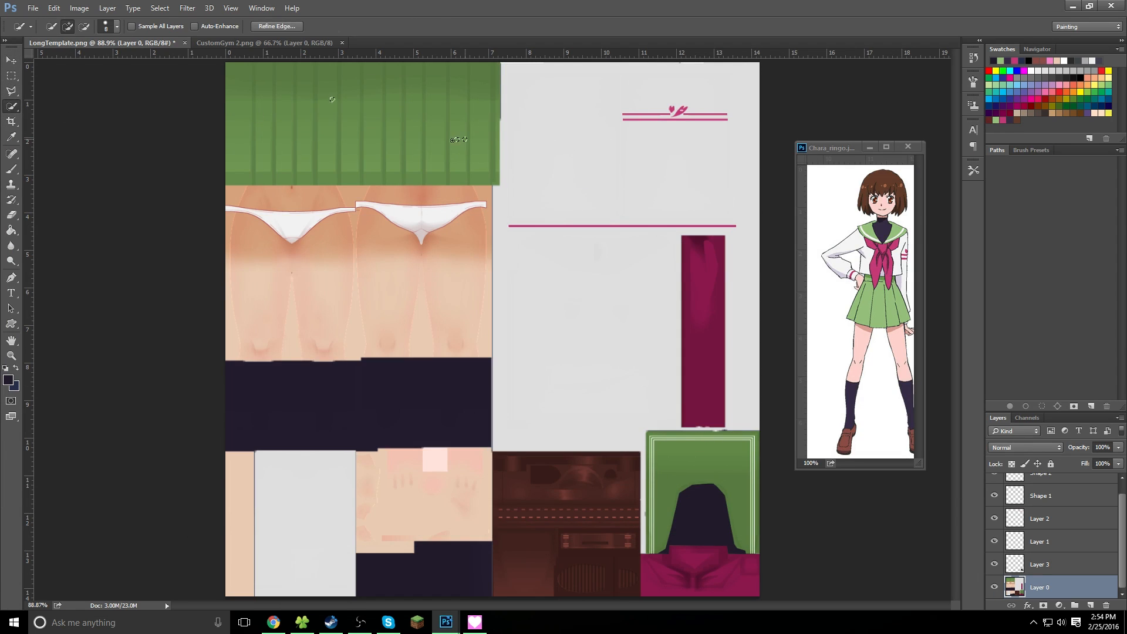
# Back in Photoshop, increase the saturation of the green pleated skirt with Hue/Saturation
pyautogui.hotkey('ctrl', 'u')
pyautogui.moveTo(228, 262); pyautogui.dragTo(241, 264)
pyautogui.click(357, 174)
# Save the texture with the more saturated skirt over the CustomLong PNG and switch to Yandere Simulator
pyautogui.click(33, 8)
pyautogui.click(56, 140)
pyautogui.click(286, 488)
pyautogui.click(275, 420)
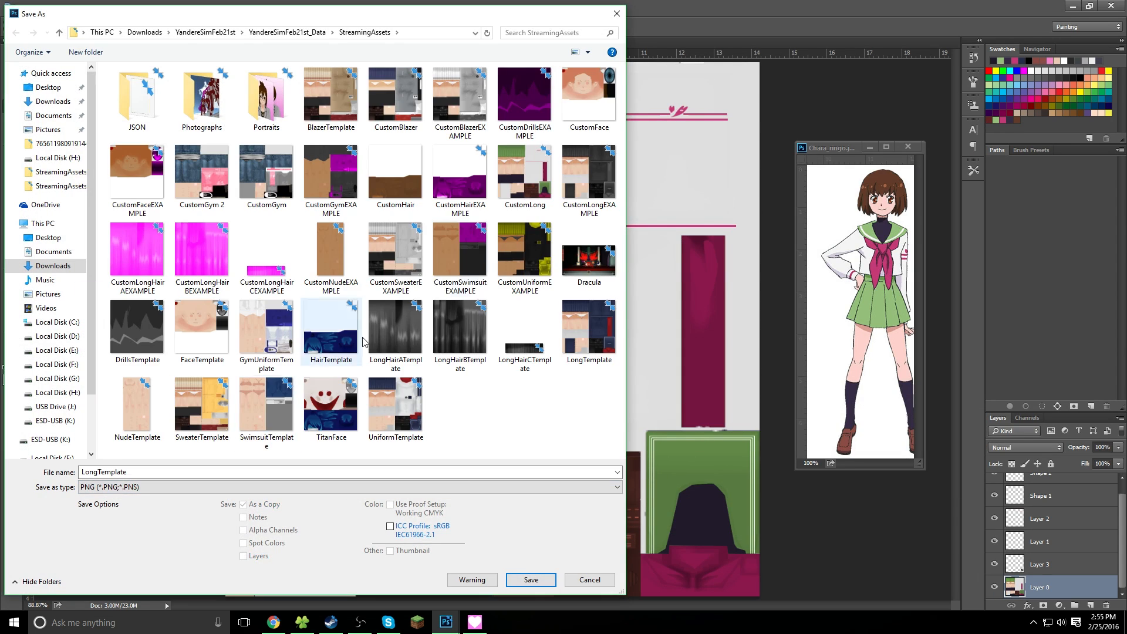
pyautogui.doubleClick(506, 188)
pyautogui.click(596, 319)
pyautogui.click(474, 622)
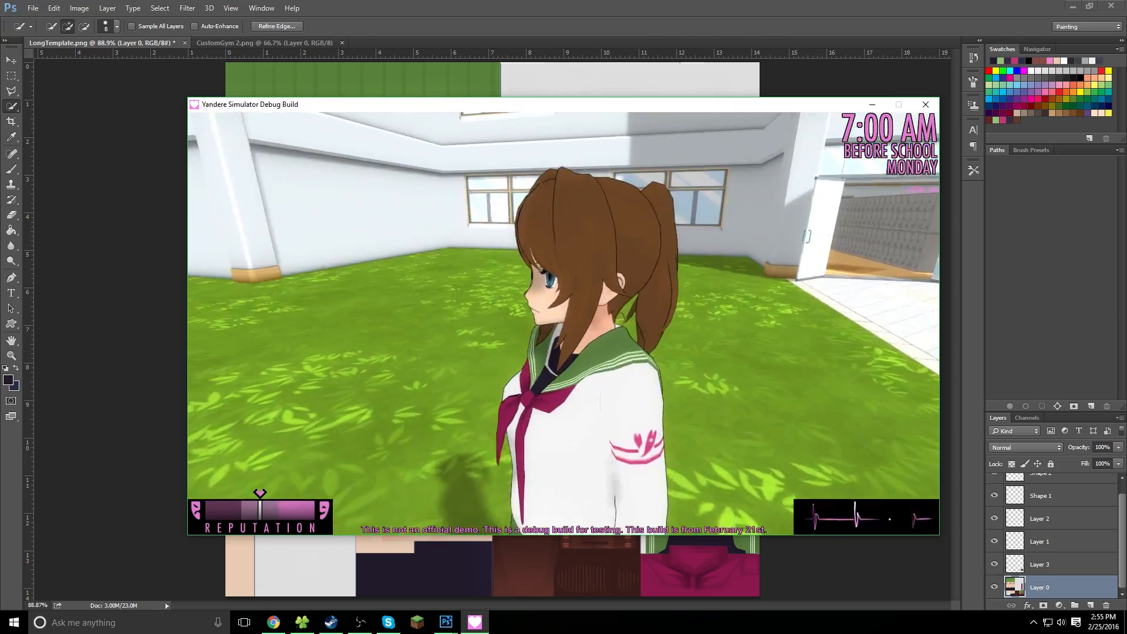
# Compare the Photoshop texture with the uniform shown in Yandere Simulator
pyautogui.hotkey('alt', 'Tab')
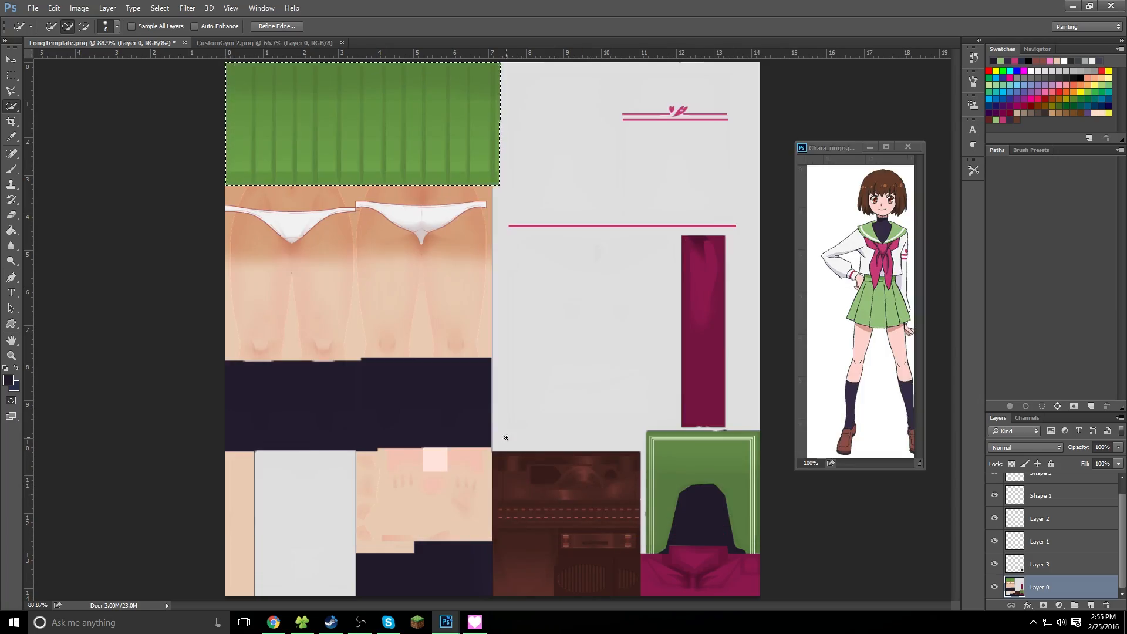
pyautogui.click(11, 75)
pyautogui.click(380, 360)
pyautogui.click(475, 623)
pyautogui.hotkey('alt', 'Tab')
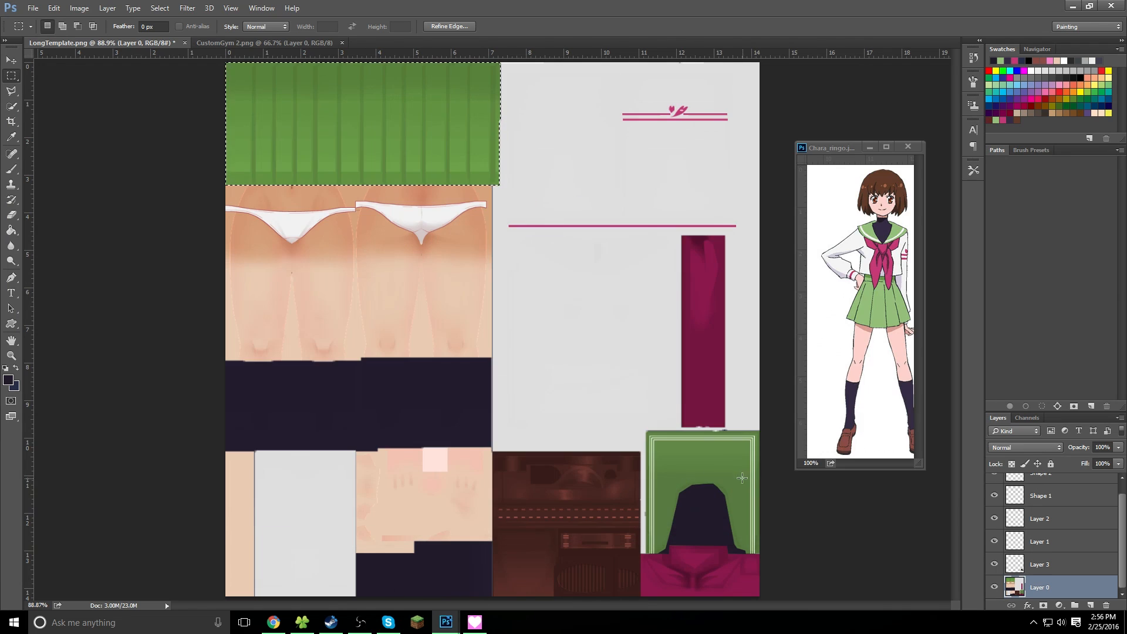
# On a new Layer 4, fill a thick vertical white band over the thin stripes on one side of the green collar
pyautogui.press('z')
pyautogui.tripleClick(736, 533)
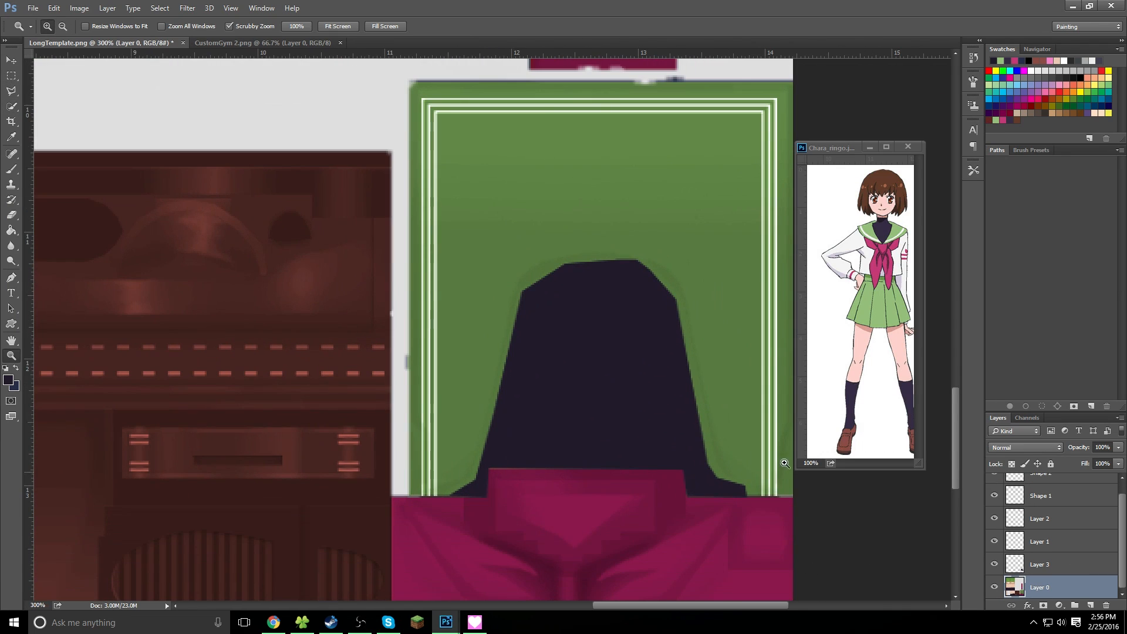
pyautogui.press('m')
pyautogui.moveTo(429, 109); pyautogui.dragTo(426, 104)
pyautogui.hotkey('shift', 'F5')
pyautogui.click(581, 185)
pyautogui.click(561, 280)
pyautogui.press('Return')
# Fill matching thick white bands over the thin stripes on the collar's opposite side and along its upper edge
pyautogui.moveTo(432, 180); pyautogui.dragTo(766, 185)
pyautogui.hotkey('shift', 'F5')
pyautogui.press('Return')
pyautogui.moveTo(425, 104); pyautogui.dragTo(772, 114)
pyautogui.hotkey('shift', 'F5')
pyautogui.press('Return')
pyautogui.scroll(-1, 1054, 567)
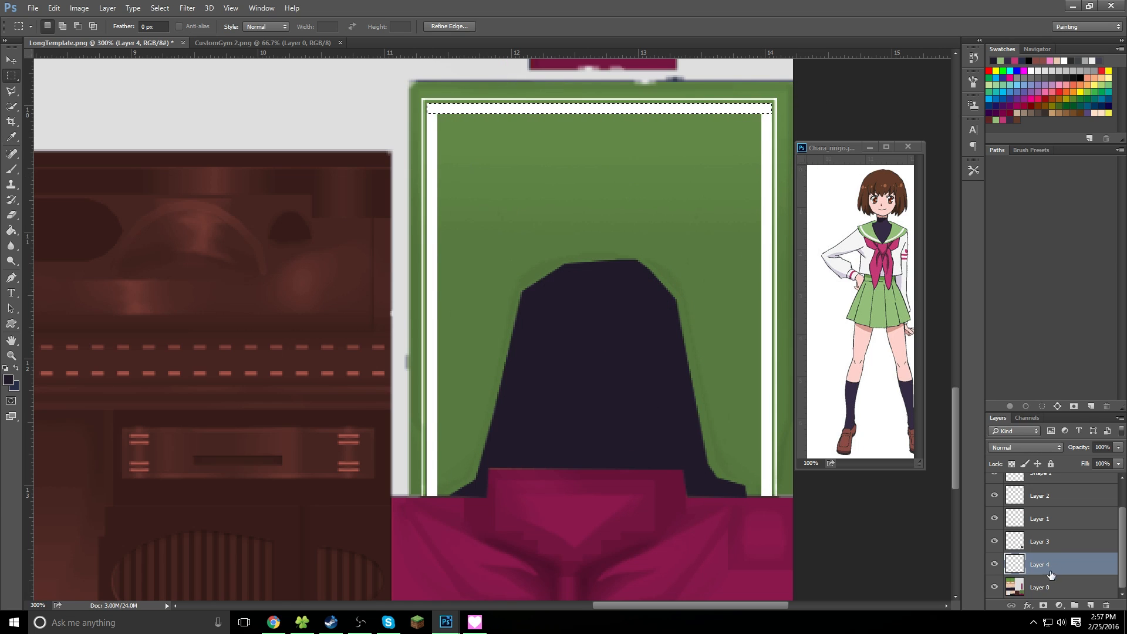
# On Layer 0, paint out the remaining thin outer collar stripe with sampled green and check the uniform in Yandere Simulator
pyautogui.press('b')
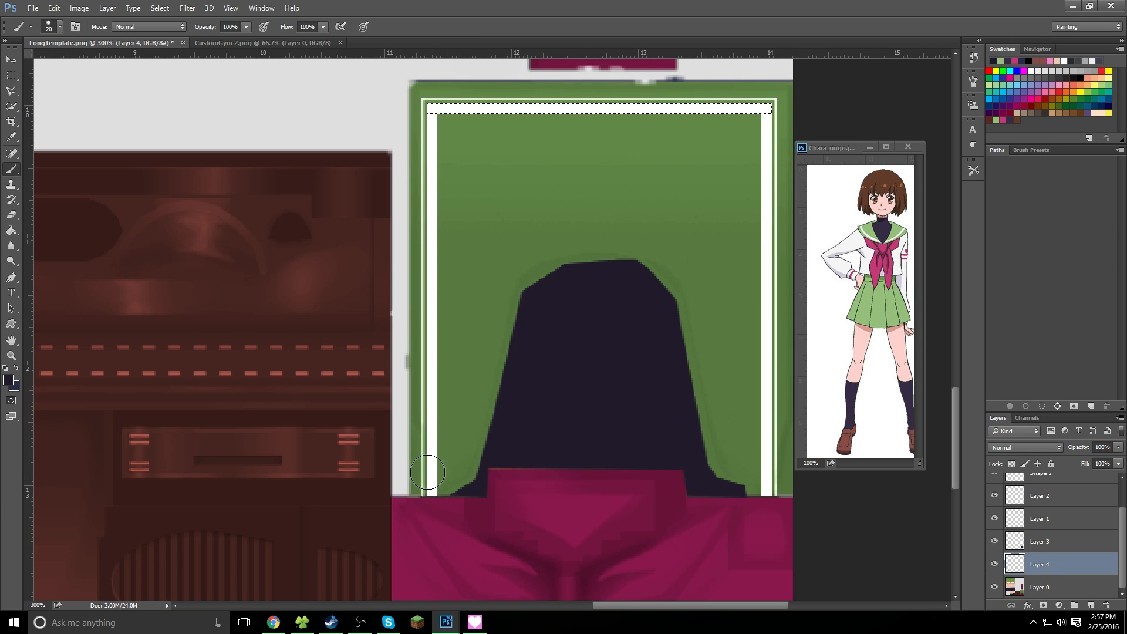
pyautogui.click(1059, 587)
pyautogui.hotkey('ctrl', 'd')
pyautogui.keyDown('alt'); pyautogui.click(628, 210); pyautogui.keyUp('alt')
pyautogui.moveTo(432, 479)
pyautogui.mouseDown()
pyautogui.moveTo(435, 109)
pyautogui.moveTo(482, 104)
pyautogui.moveTo(765, 109)
pyautogui.moveTo(769, 481)
pyautogui.mouseUp()
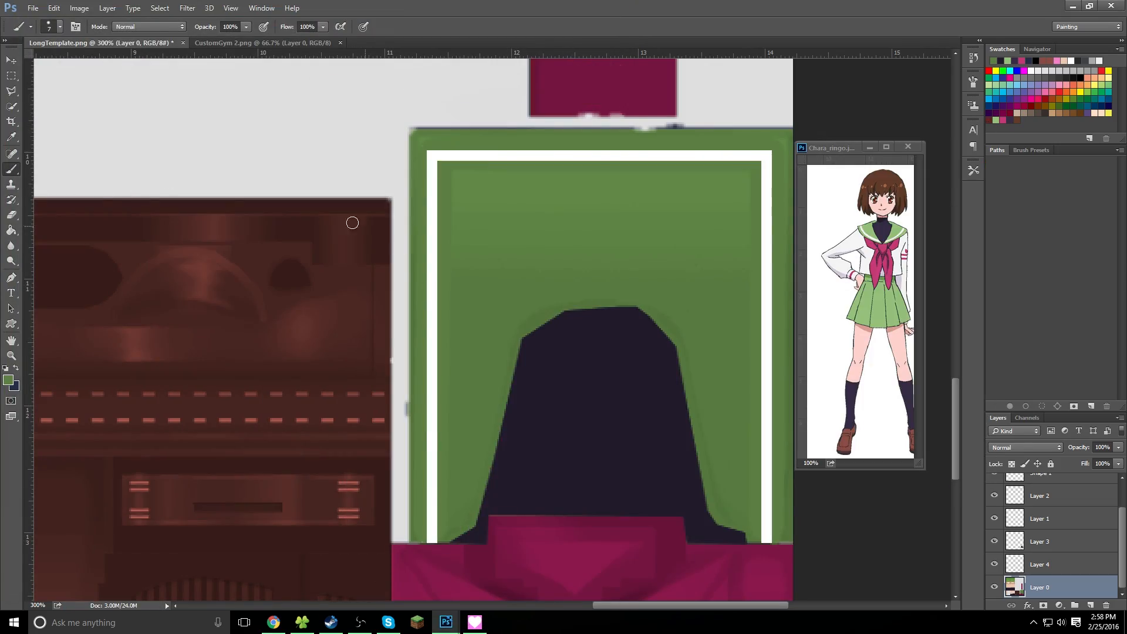
pyautogui.click(480, 628)
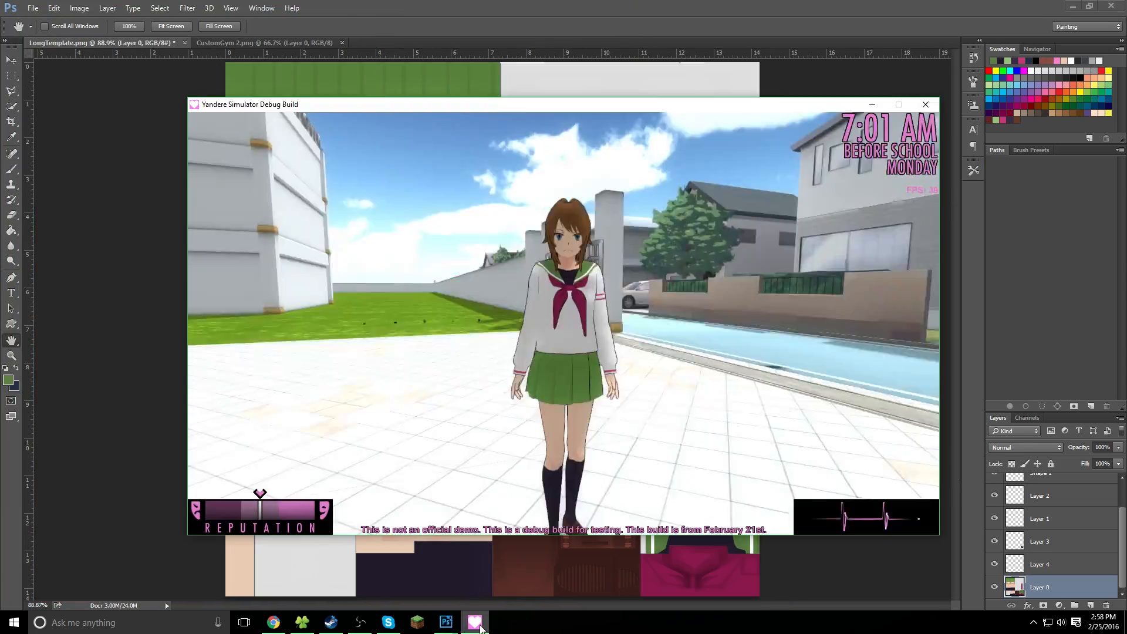
pyautogui.click(480, 628)
# Select the pink knot area and the vertical pink tie strip on Layer 0 with the Quick Selection tool
pyautogui.click(11, 106)
pyautogui.moveTo(658, 575); pyautogui.dragTo(743, 575)
pyautogui.moveTo(703, 405); pyautogui.dragTo(702, 252)
pyautogui.hotkey('ctrl', 'u')
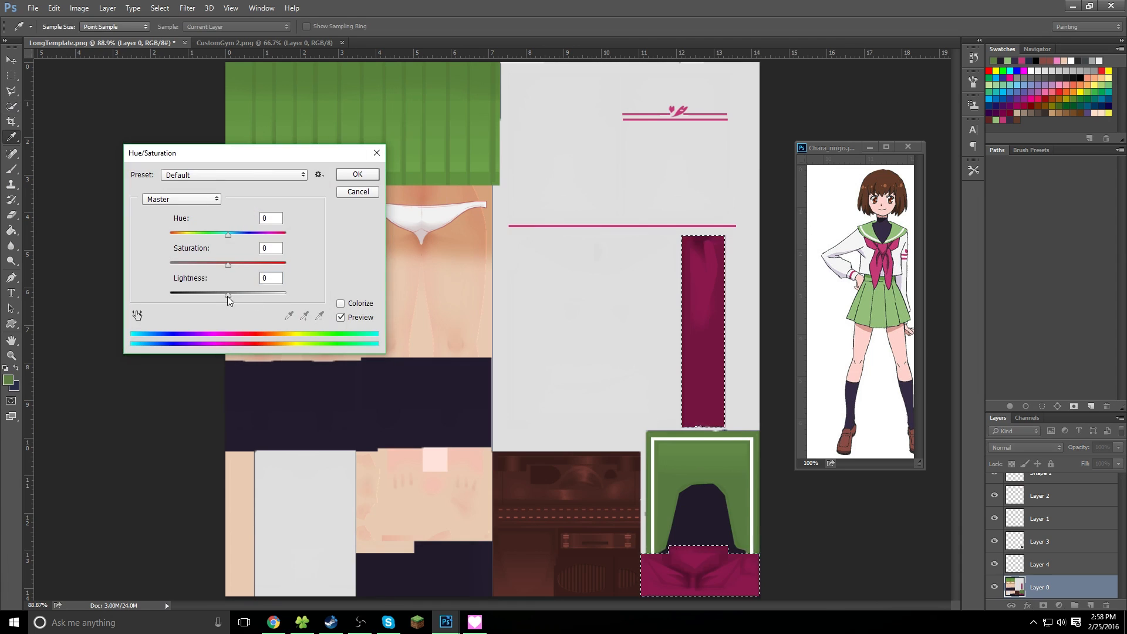
pyautogui.moveTo(227, 295); pyautogui.dragTo(235, 295)
pyautogui.moveTo(229, 266); pyautogui.dragTo(238, 265)
pyautogui.click(341, 304)
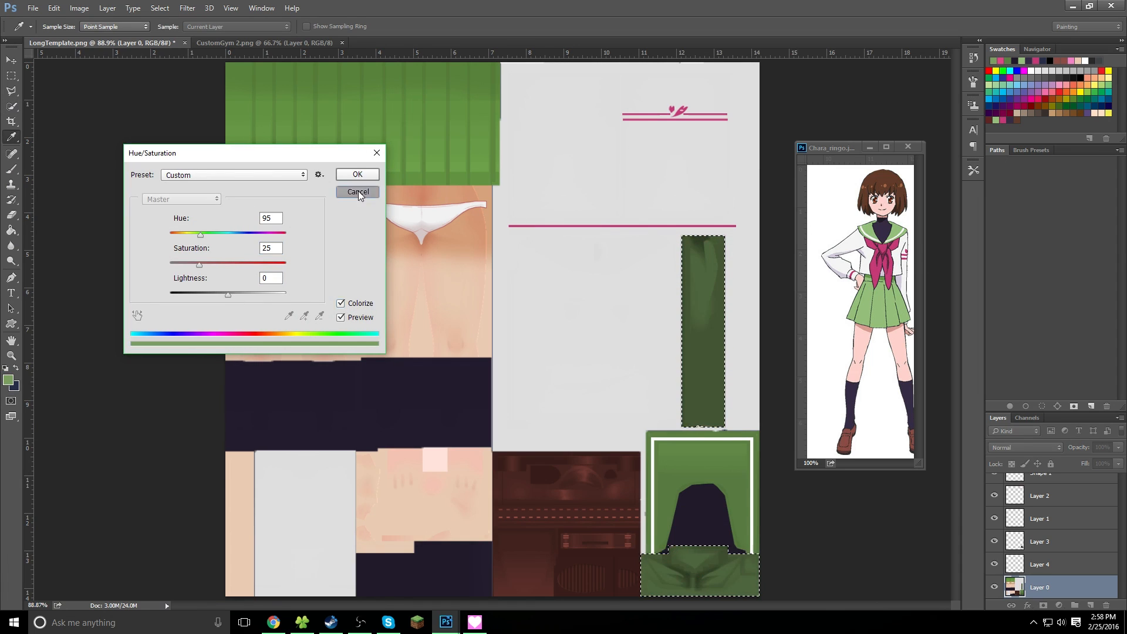
pyautogui.click(359, 192)
# Colorize the selected tie areas from a pink foreground color with increased saturation, and switch to Yandere Simulator
pyautogui.click(1003, 120)
pyautogui.hotkey('ctrl', 'u')
pyautogui.click(340, 304)
pyautogui.moveTo(201, 265); pyautogui.dragTo(267, 265)
pyautogui.moveTo(229, 295); pyautogui.dragTo(230, 294)
pyautogui.click(346, 175)
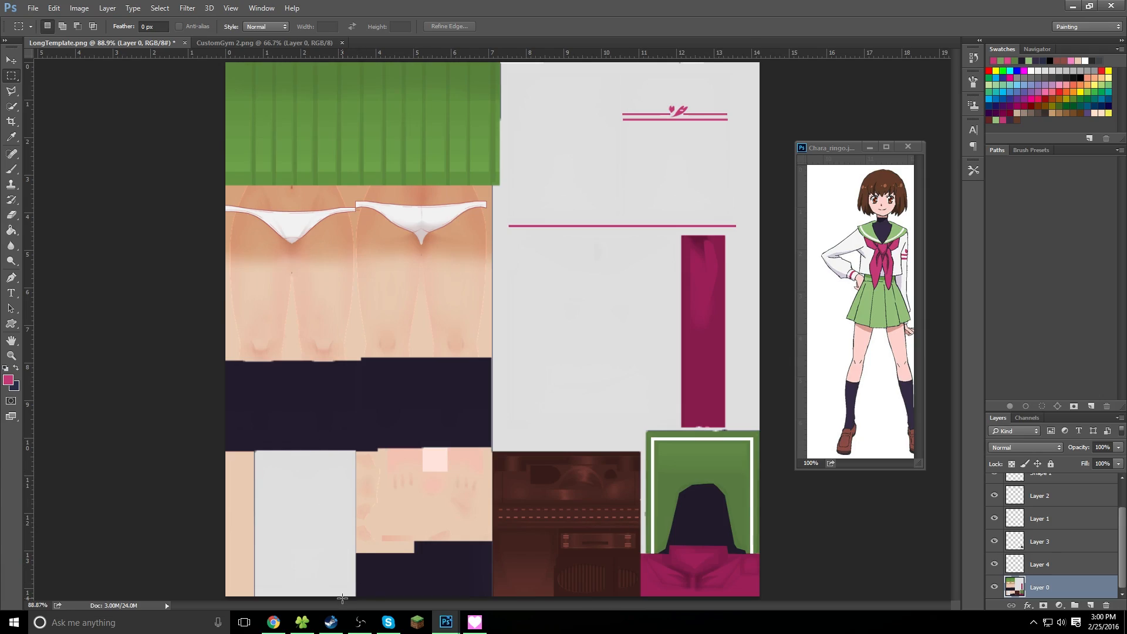
pyautogui.click(474, 622)
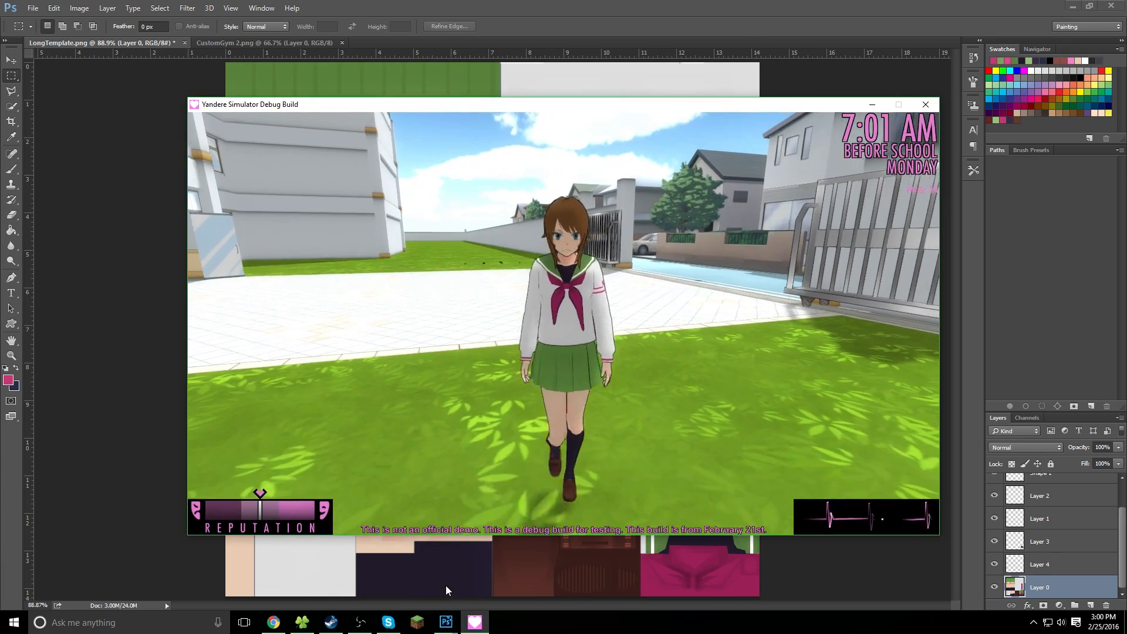
# Walk the character in the game to inspect the custom uniform, and switch back to Photoshop
pyautogui.press('w')
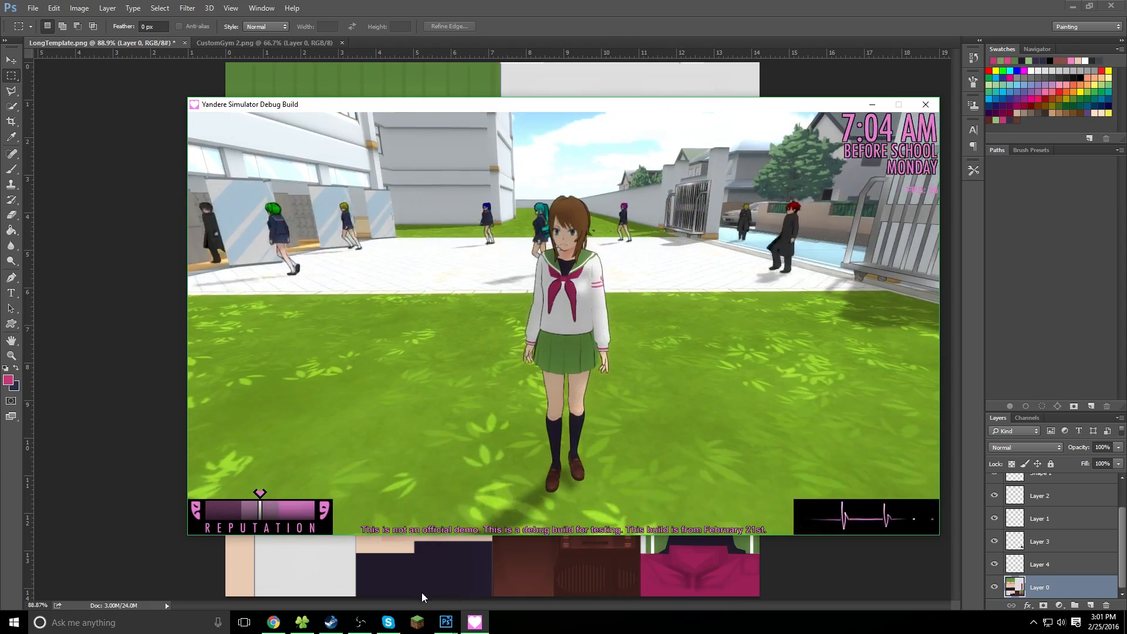
pyautogui.click(454, 620)
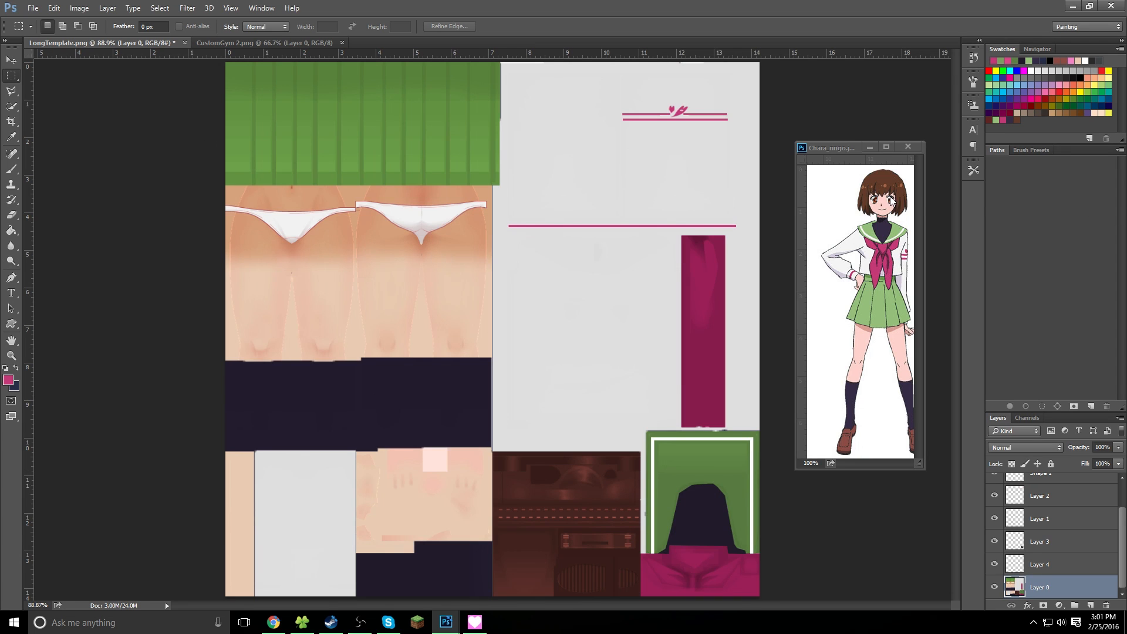
pyautogui.click(475, 623)
pyautogui.click(447, 623)
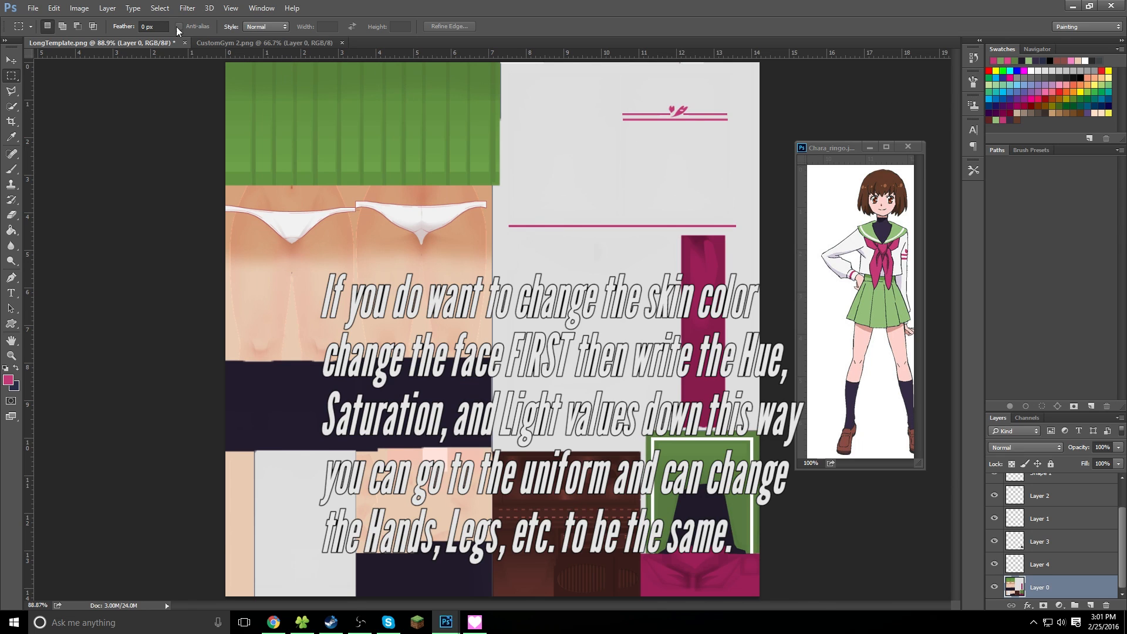
# Open the FaceTemplate and HairTemplate textures from StreamingAssets and bring the face template into view
pyautogui.click(33, 9)
pyautogui.click(44, 33)
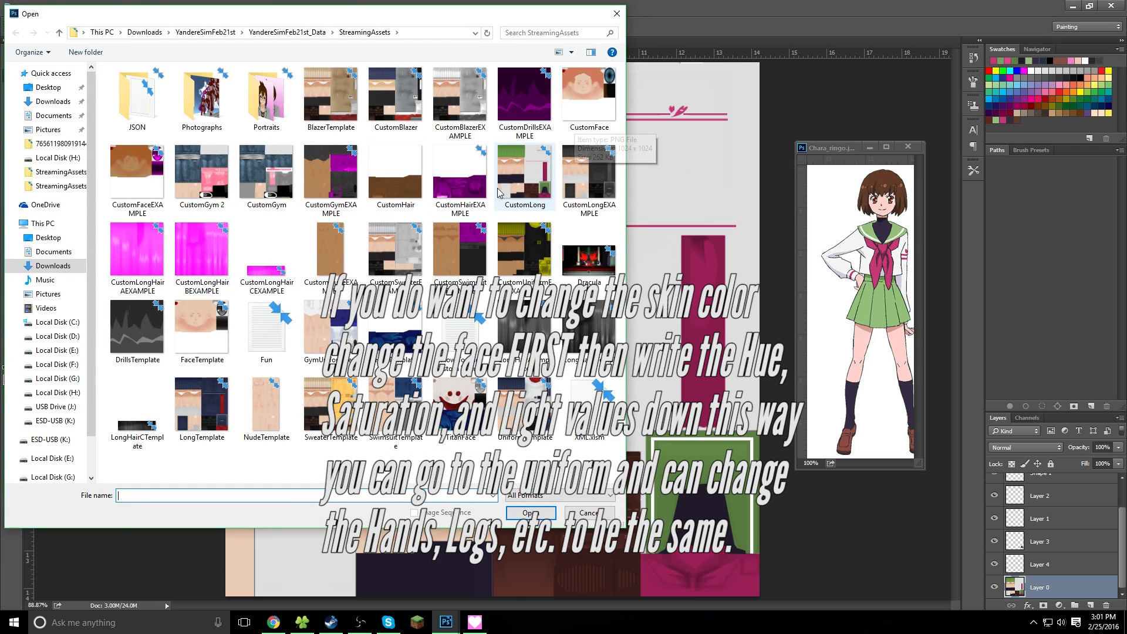
pyautogui.click(218, 345)
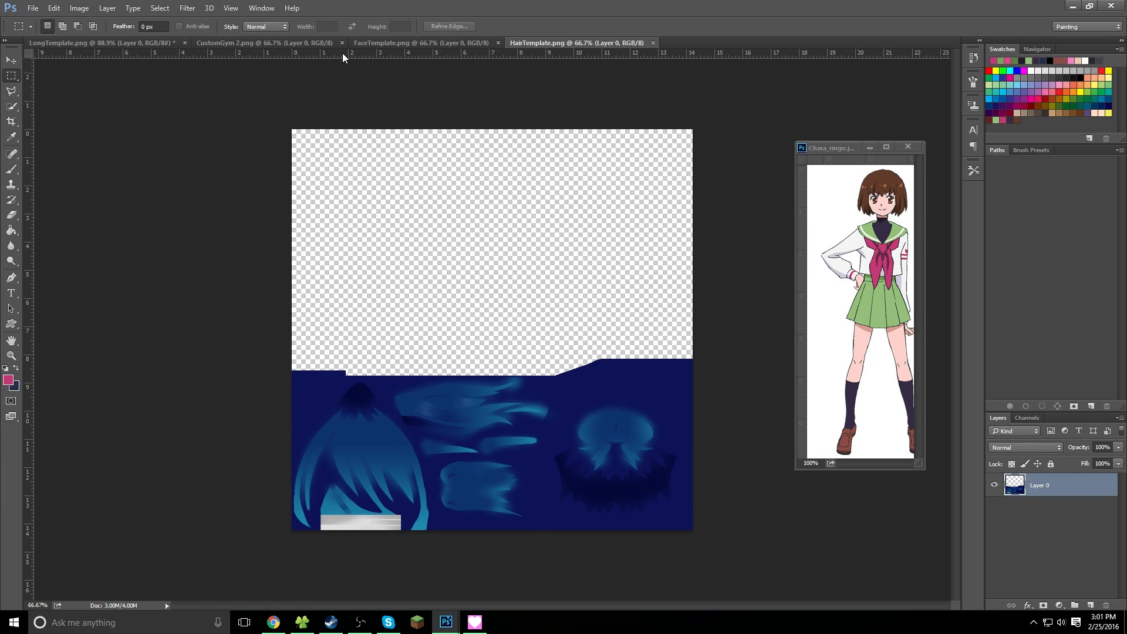
pyautogui.click(436, 46)
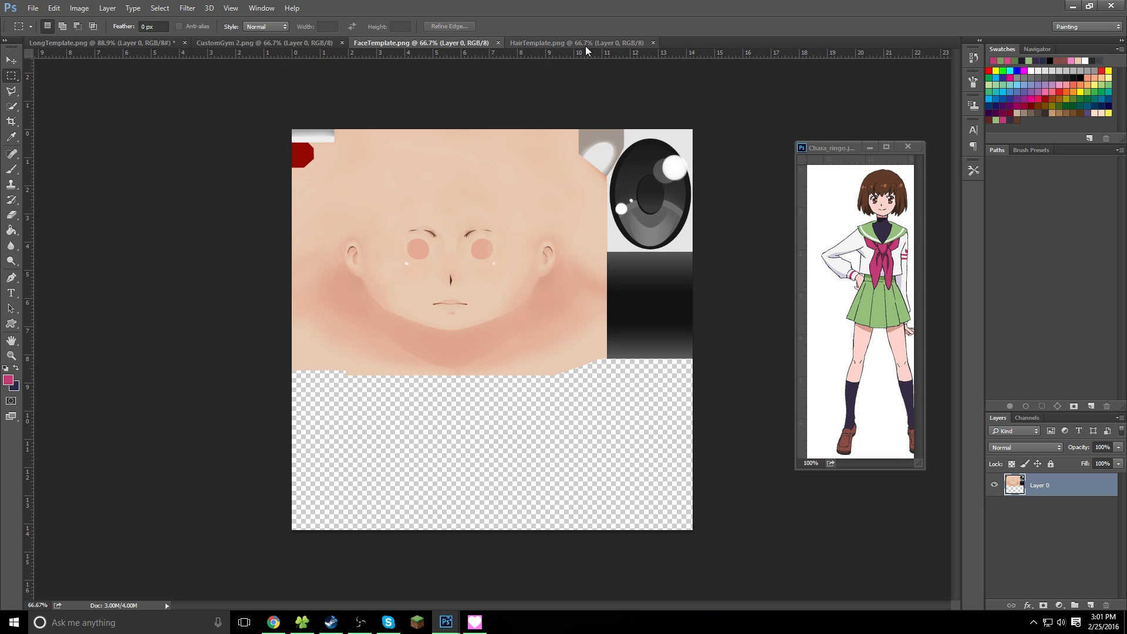
# Sample the orange of the character's iris in the Chara_ringo reference image as the foreground colour
pyautogui.click(894, 203)
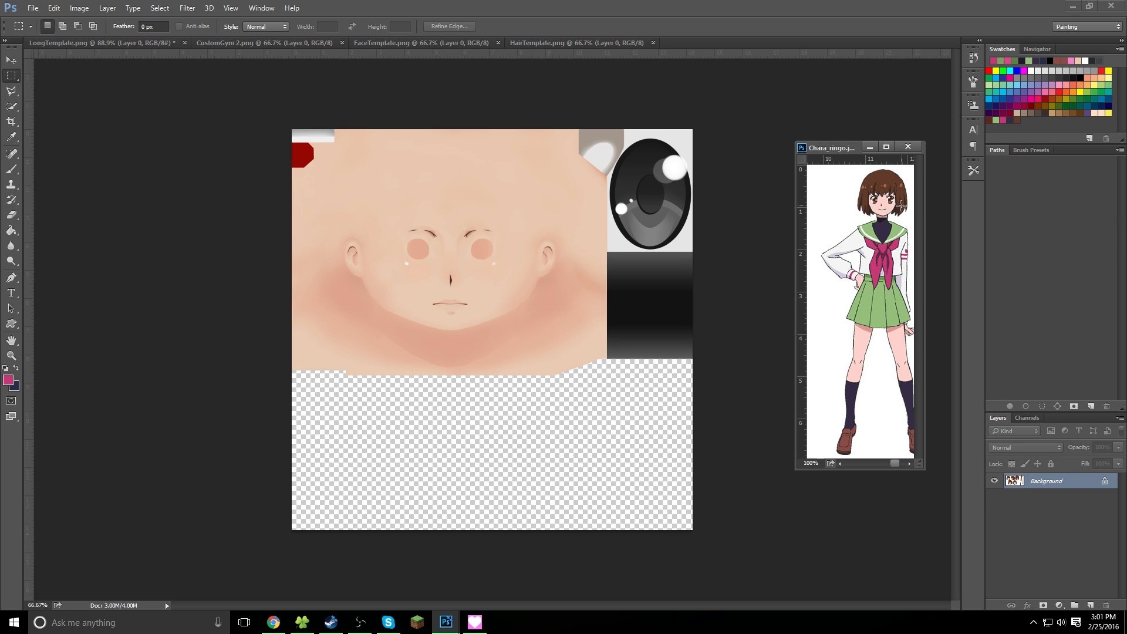
pyautogui.press('z')
pyautogui.click(892, 205)
pyautogui.click(891, 205)
pyautogui.click(892, 204)
pyautogui.click(892, 205)
pyautogui.press('i')
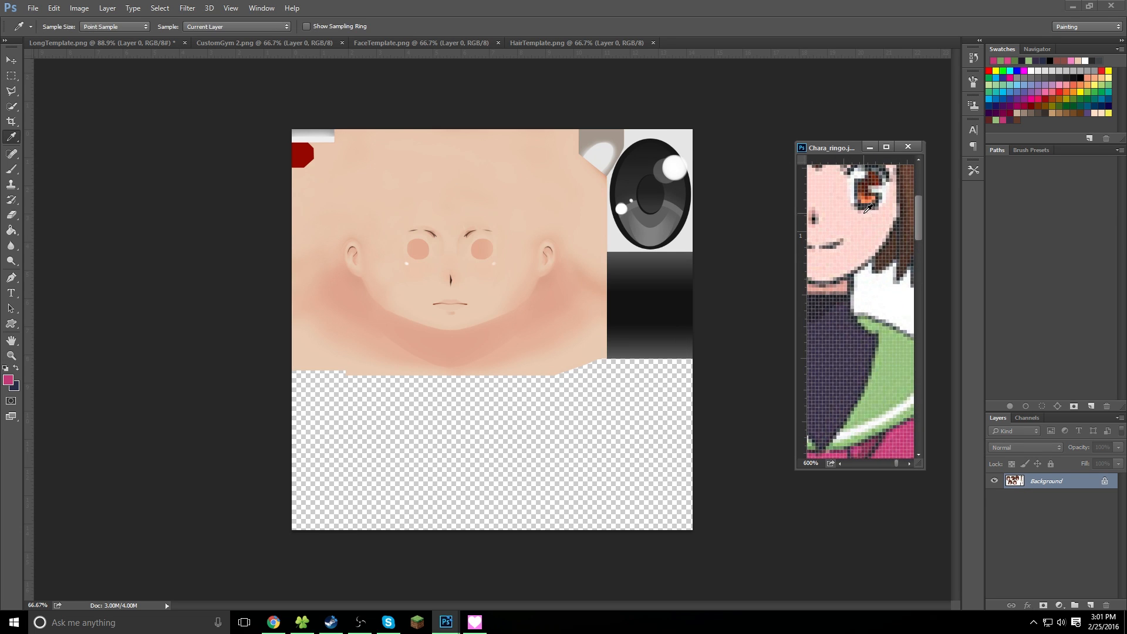
pyautogui.click(873, 198)
pyautogui.press('z')
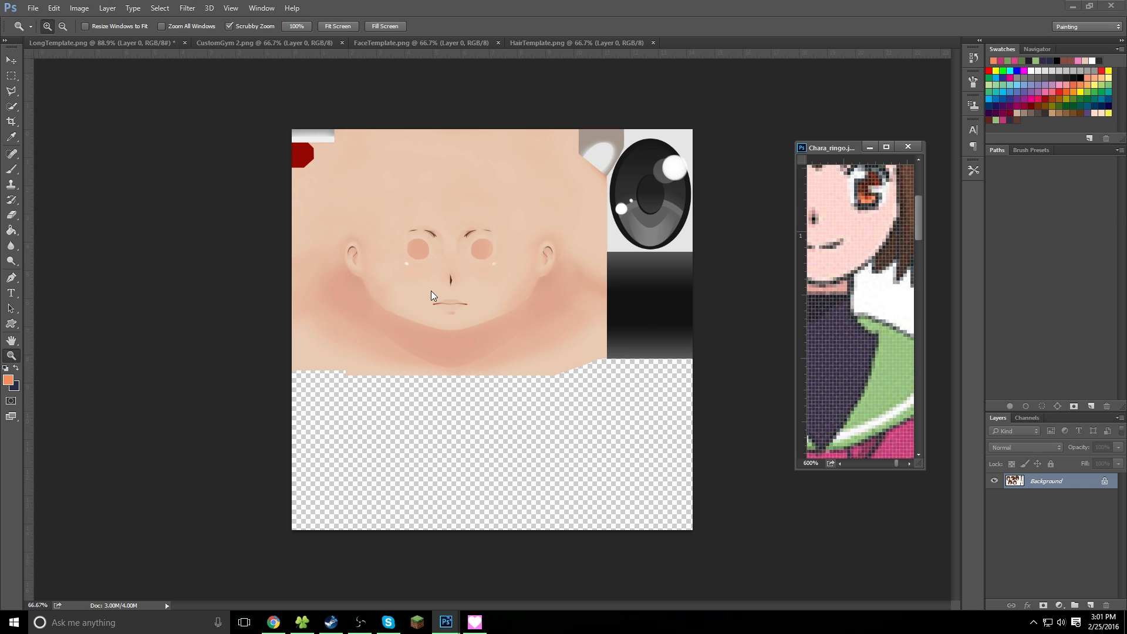
# Select the grey iris on the face template, including its highlights, with an enlarged Quick Selection brush
pyautogui.press('w')
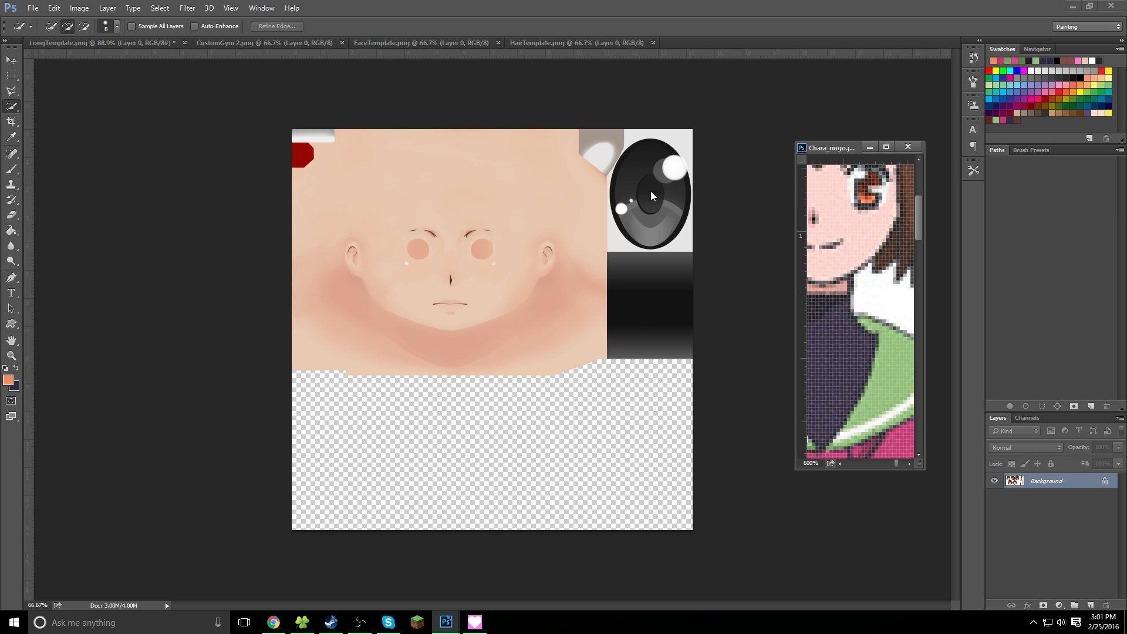
pyautogui.click(731, 384)
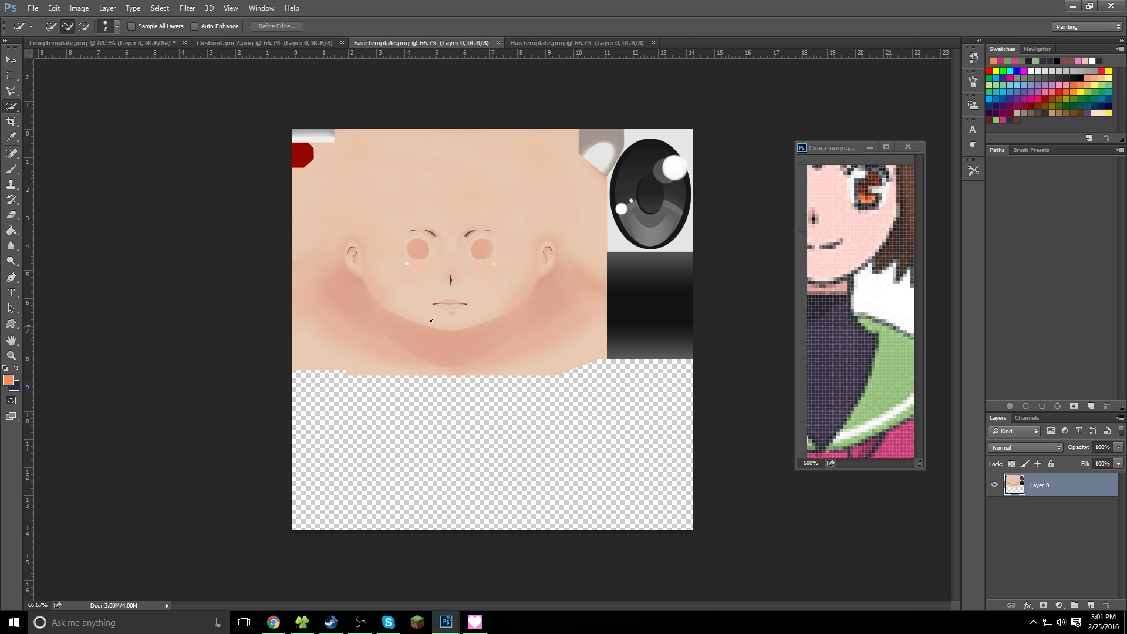
pyautogui.press(']')
pyautogui.press(']')
pyautogui.press(']')
pyautogui.press(']')
pyautogui.press(']')
pyautogui.press(']')
pyautogui.press(']')
pyautogui.press(']')
pyautogui.click(666, 194)
pyautogui.click(667, 171)
pyautogui.click(629, 206)
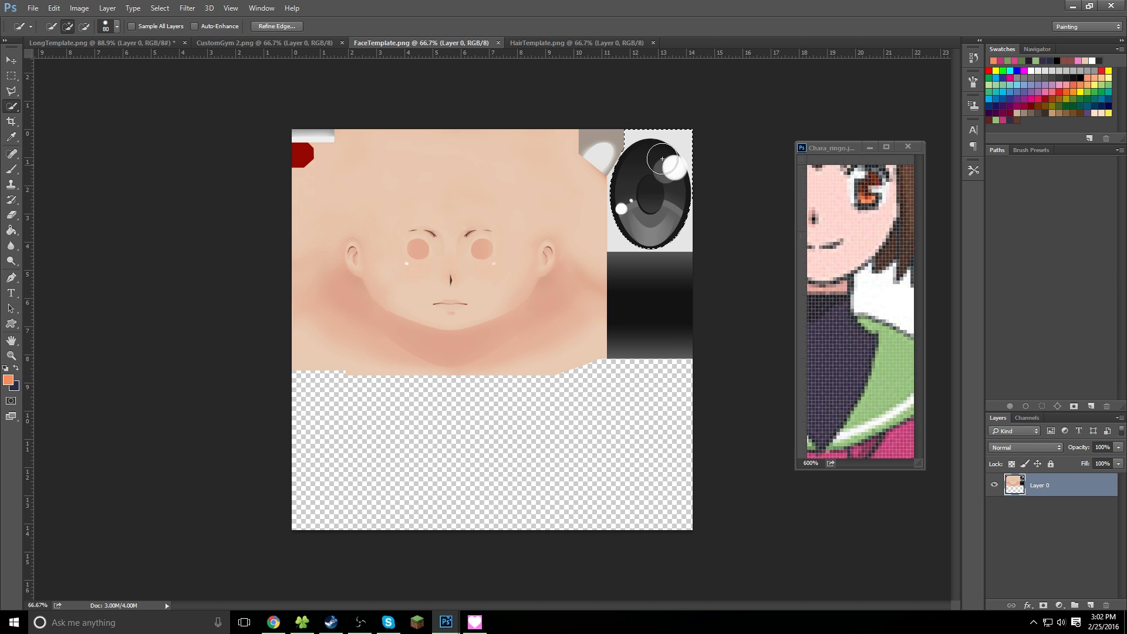
# Subtract the white background around the iris from the selection so only the iris stays selected
pyautogui.press('alt')
pyautogui.keyDown('alt'); pyautogui.click(695, 129); pyautogui.keyUp('alt')
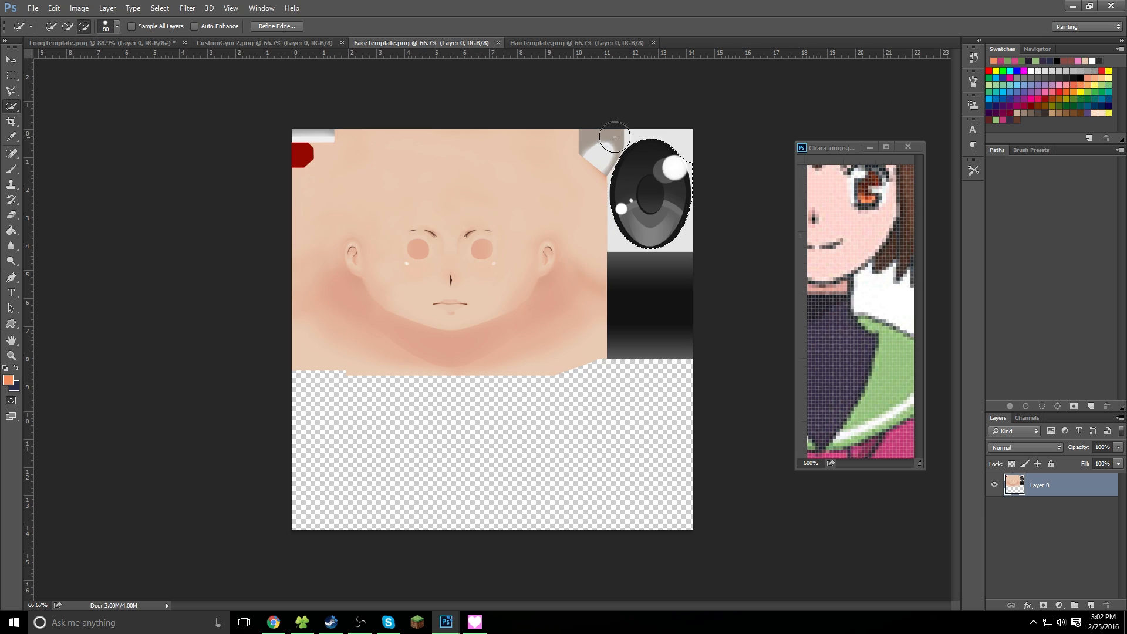
pyautogui.click(704, 160)
pyautogui.keyDown('alt'); pyautogui.click(702, 163); pyautogui.keyUp('alt')
pyautogui.keyDown('alt'); pyautogui.click(708, 184); pyautogui.keyUp('alt')
pyautogui.hotkey('shift', 'F5')
pyautogui.click(642, 193)
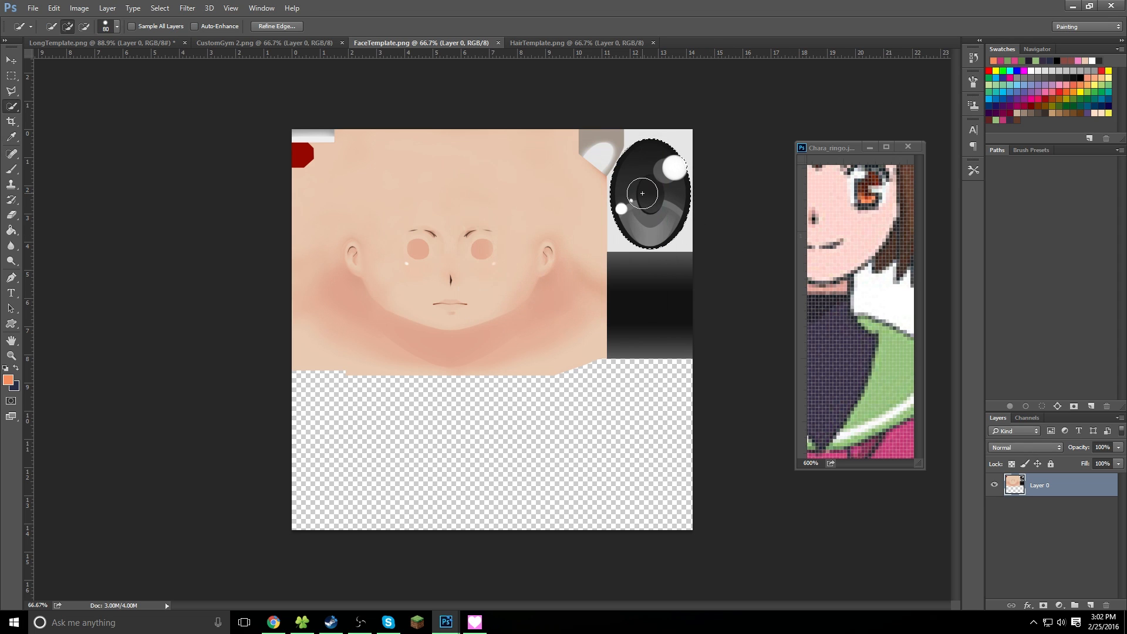
# Colorize the selected iris with hue 19, saturation 55 and lightness +11, and clear the selection
pyautogui.hotkey('ctrl', 'u')
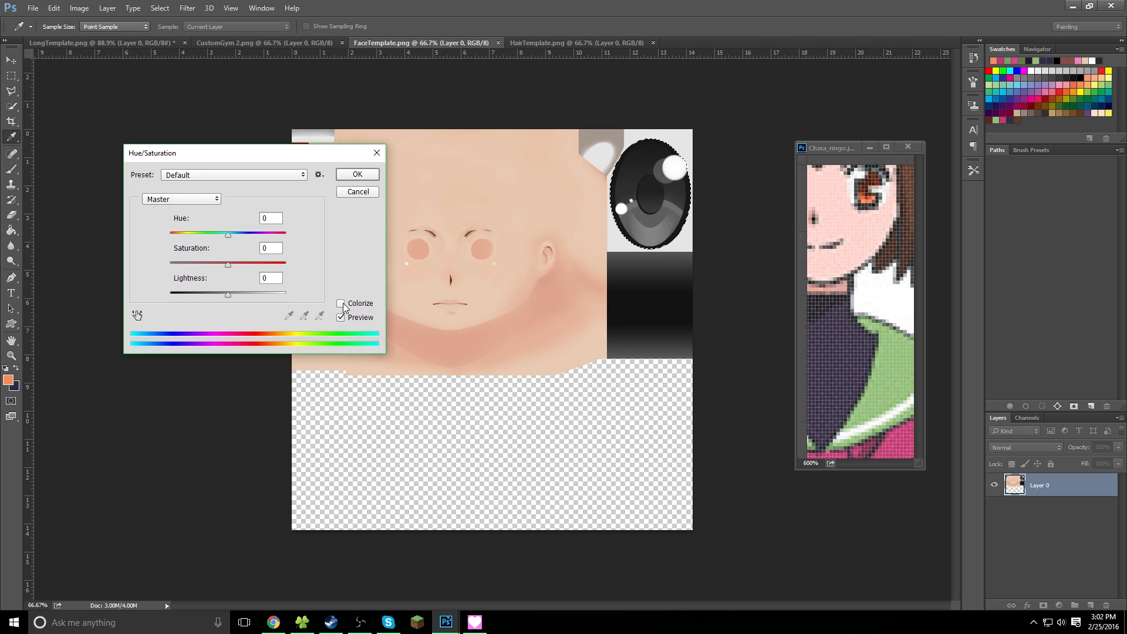
pyautogui.click(340, 304)
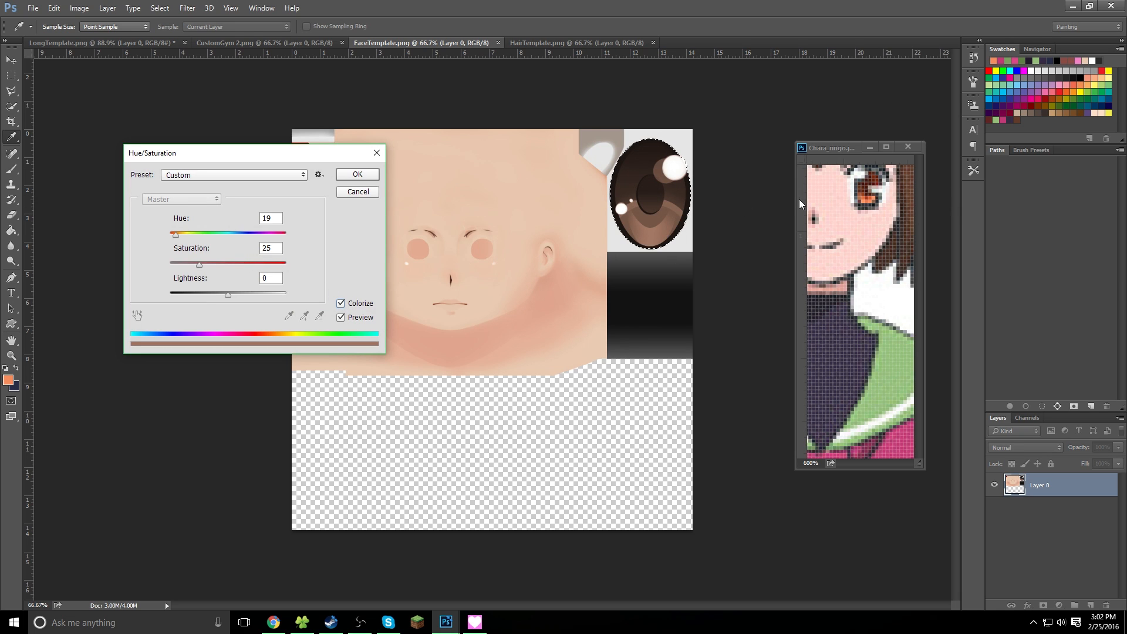
pyautogui.moveTo(296, 152); pyautogui.dragTo(509, 133)
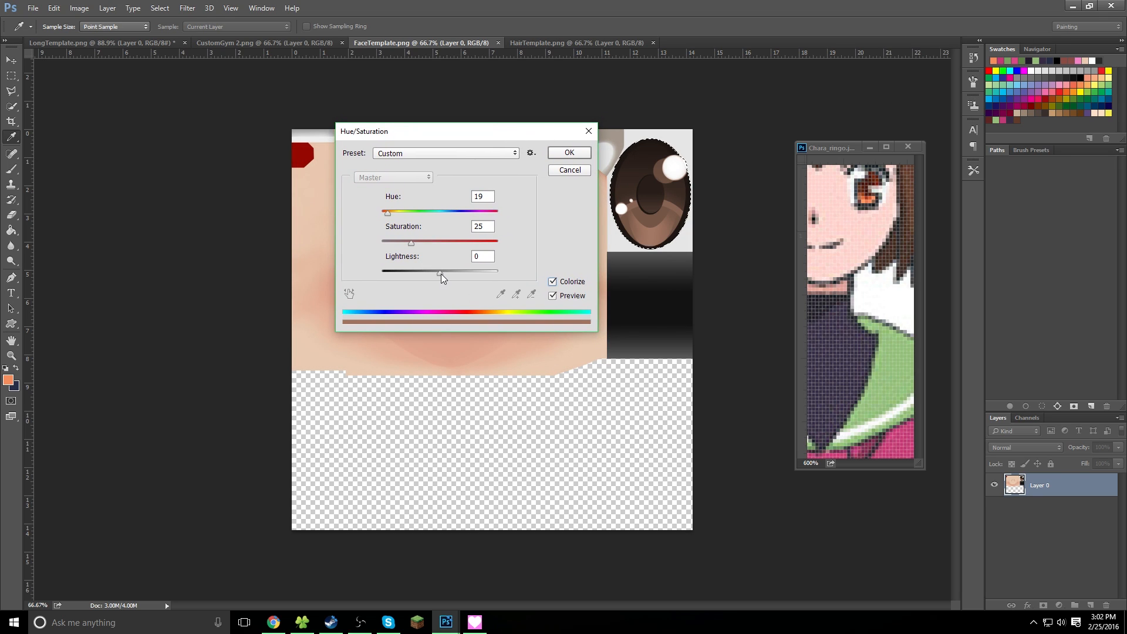
pyautogui.moveTo(441, 279); pyautogui.dragTo(448, 278)
pyautogui.moveTo(413, 241); pyautogui.dragTo(427, 241)
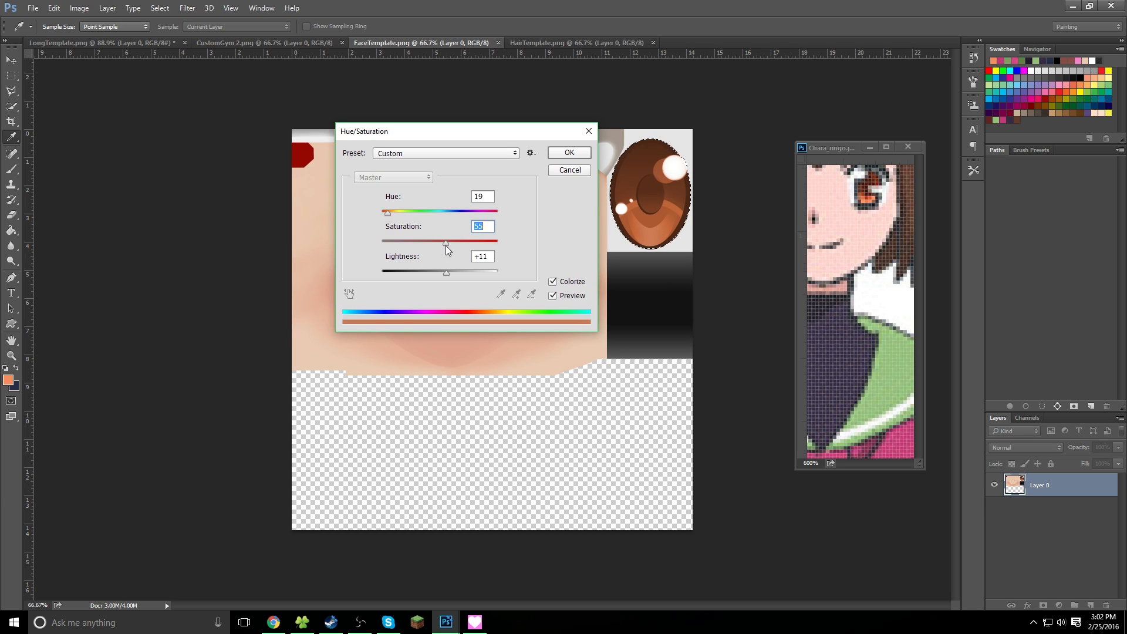
pyautogui.click(569, 154)
pyautogui.press('w')
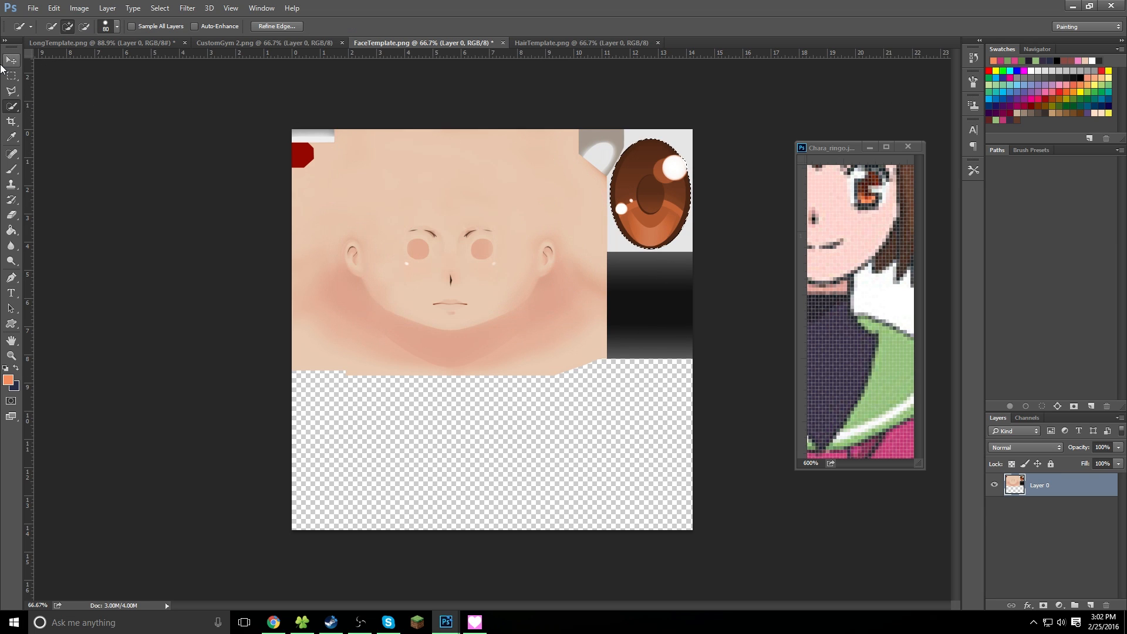
pyautogui.click(11, 75)
pyautogui.click(170, 116)
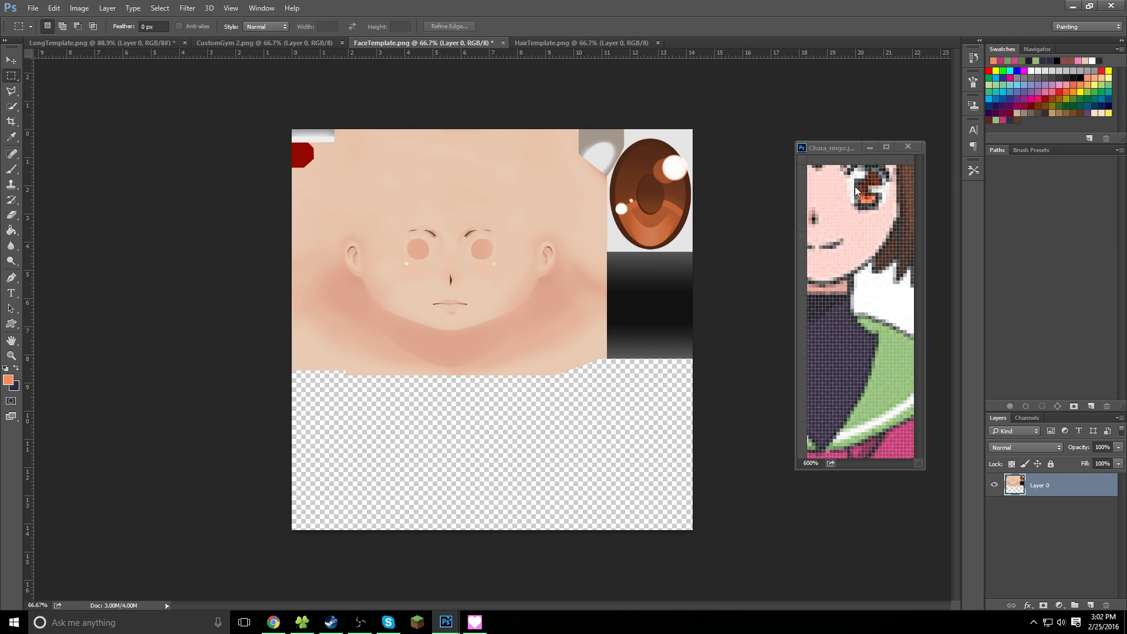
# Examine the whole reference sheet at 200% in a maximized window, and restore it beside the template showing the front-facing head's eye
pyautogui.doubleClick(844, 147)
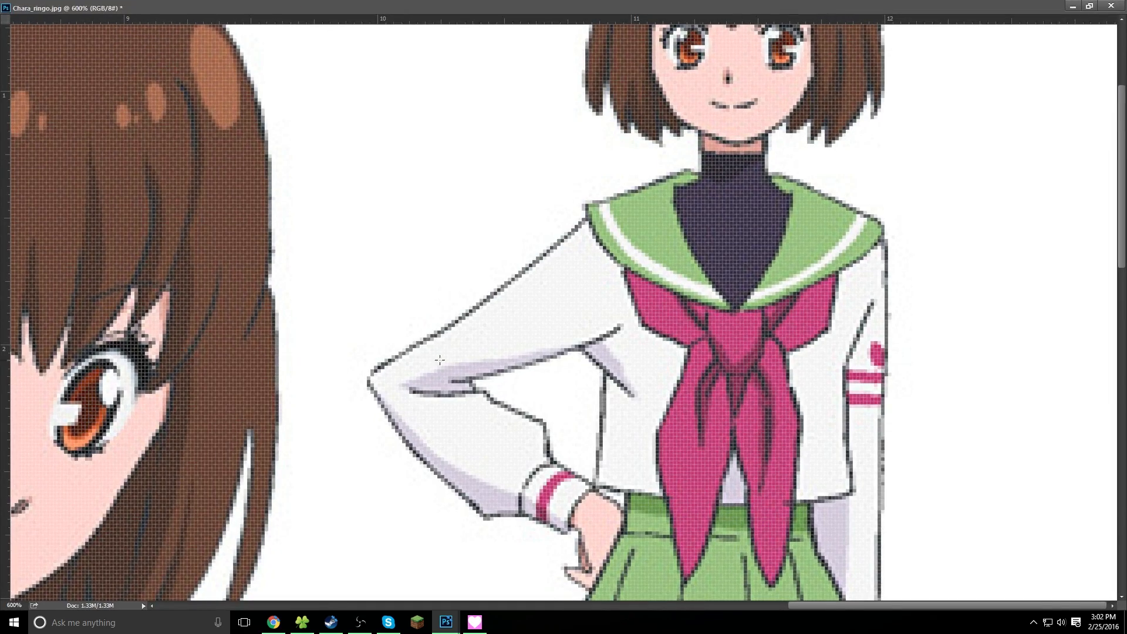
pyautogui.click(587, 280)
pyautogui.keyDown('alt'); pyautogui.click(587, 281); pyautogui.keyUp('alt')
pyautogui.keyDown('alt'); pyautogui.click(587, 280); pyautogui.keyUp('alt')
pyautogui.keyDown('alt'); pyautogui.click(587, 281); pyautogui.keyUp('alt')
pyautogui.keyDown('alt'); pyautogui.click(587, 281); pyautogui.keyUp('alt')
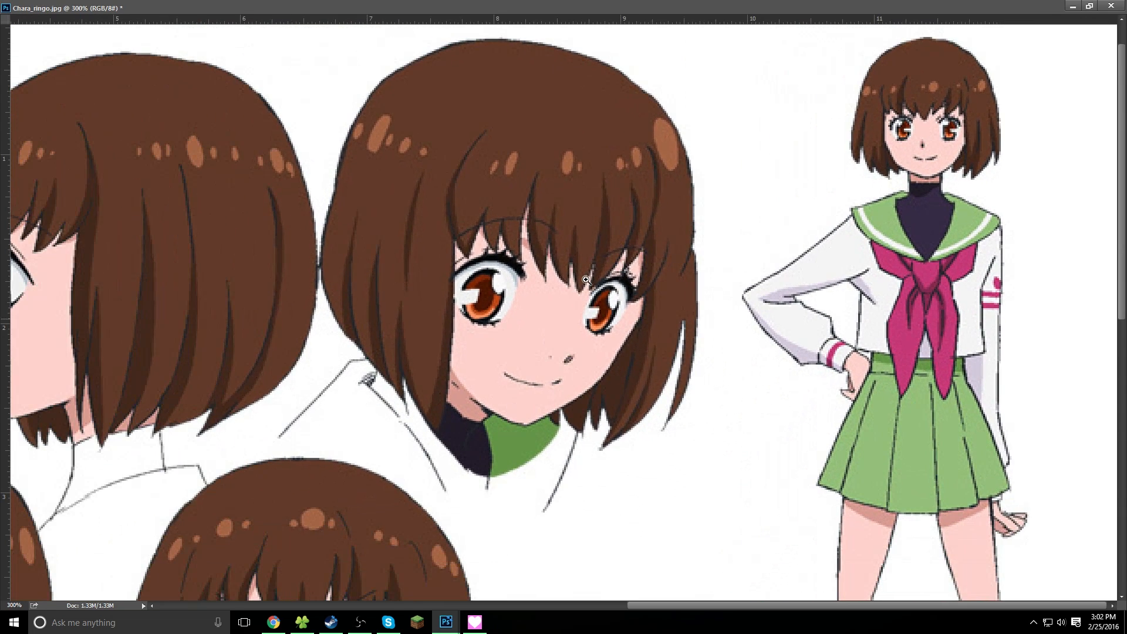
pyautogui.keyDown('alt'); pyautogui.click(571, 302); pyautogui.keyUp('alt')
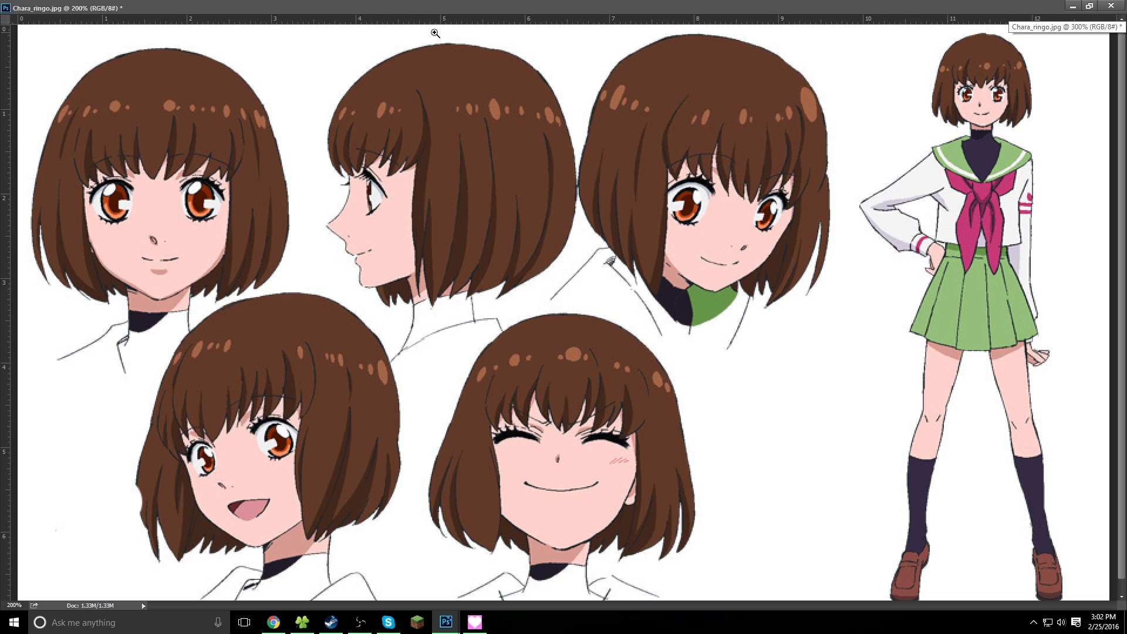
pyautogui.click(1090, 5)
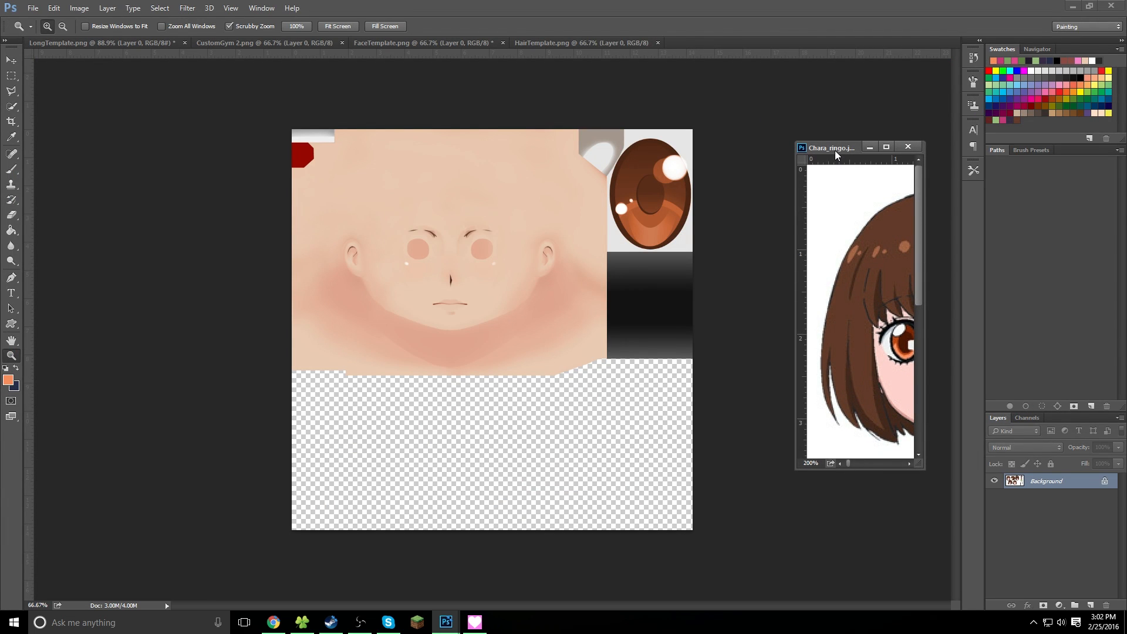
pyautogui.moveTo(835, 150); pyautogui.dragTo(751, 157)
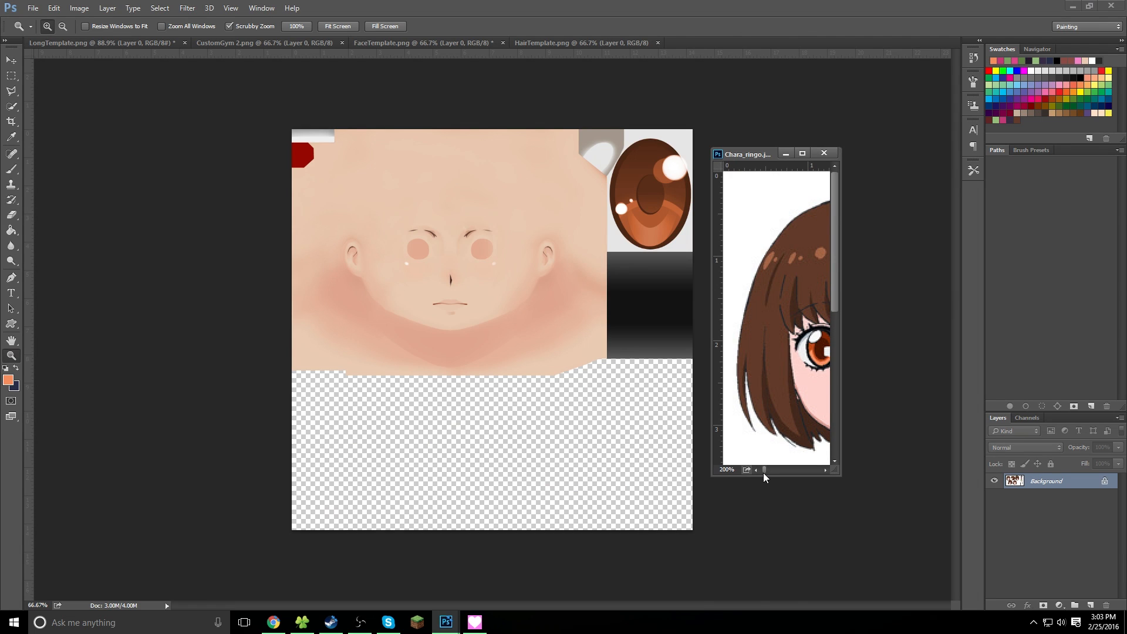
pyautogui.moveTo(763, 471); pyautogui.dragTo(770, 470)
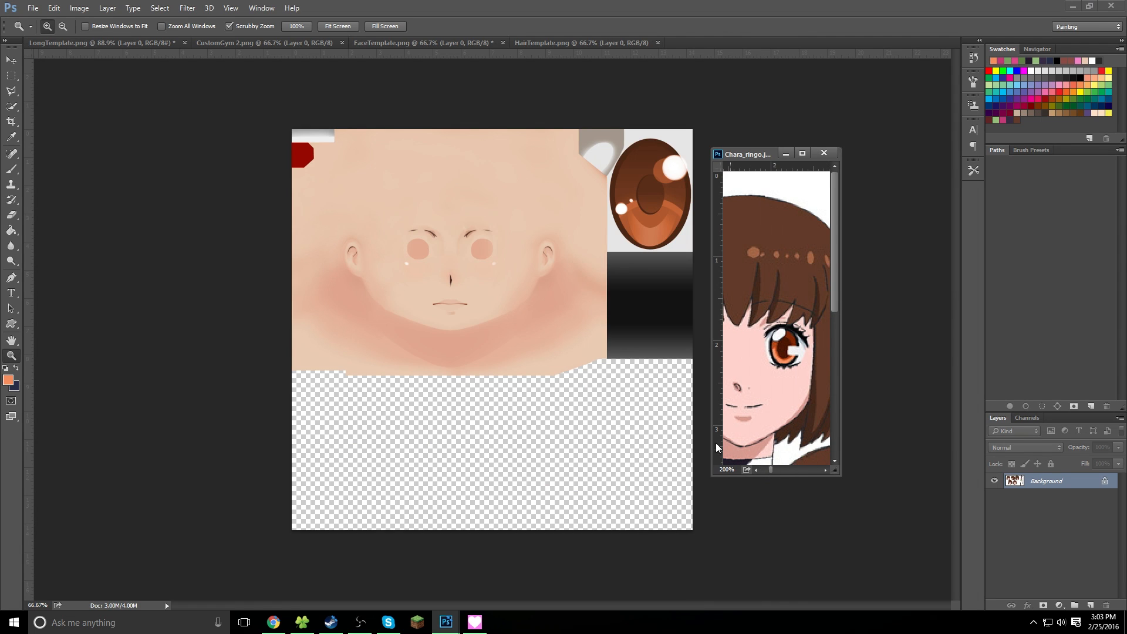
# Copy the selected iris of the front-facing head in the reference image onto the face template as a new layer
pyautogui.click(11, 106)
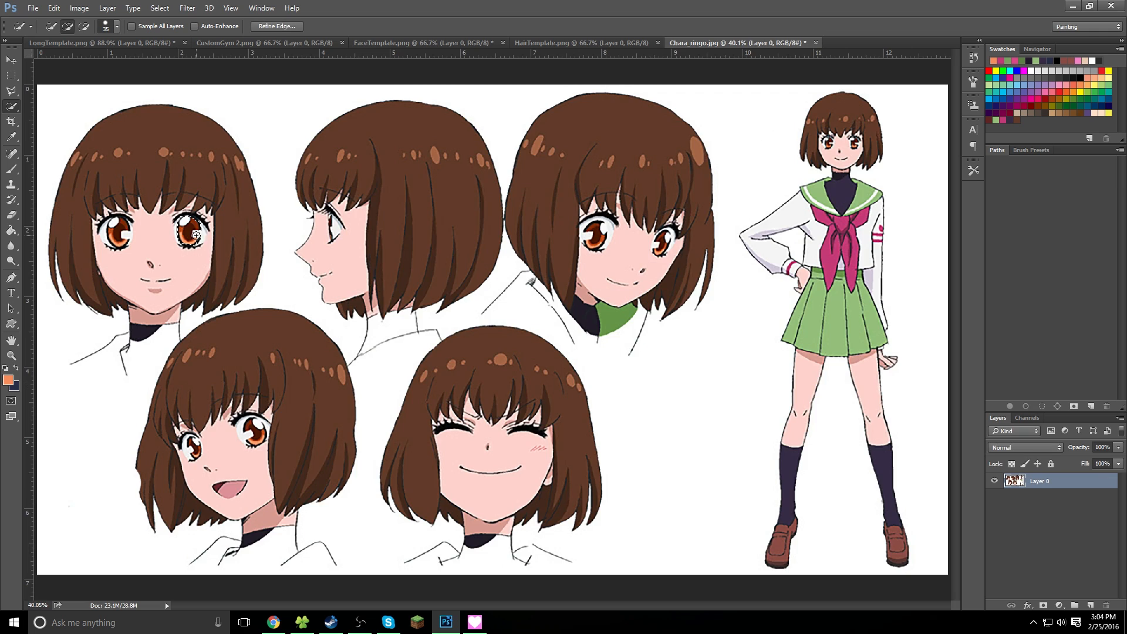
pyautogui.click(11, 60)
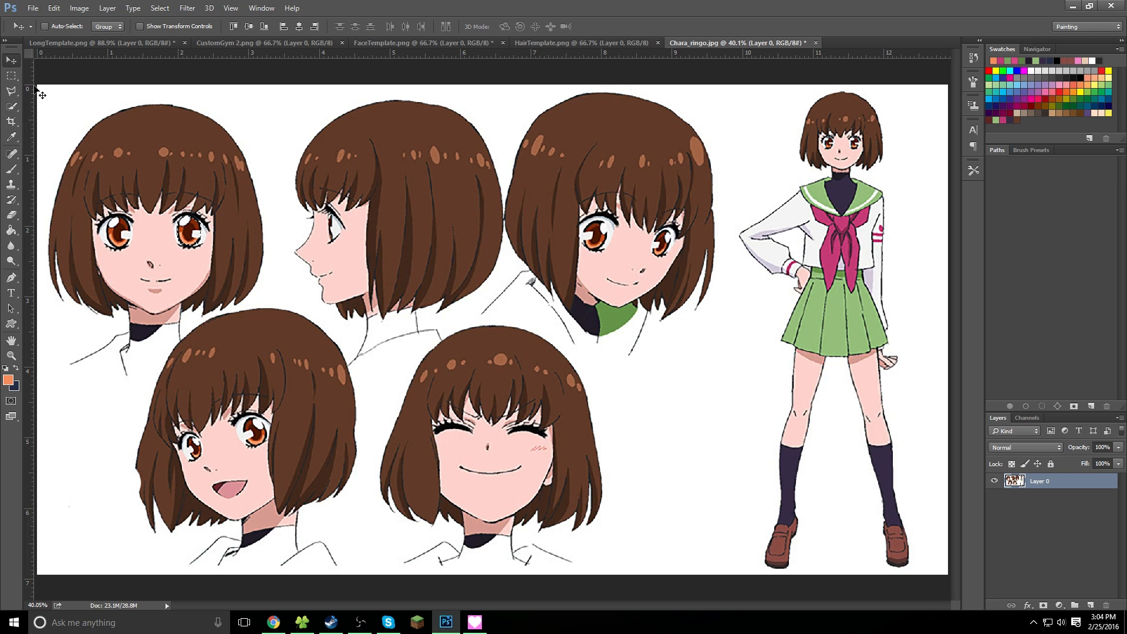
pyautogui.moveTo(169, 212); pyautogui.dragTo(561, 455)
pyautogui.press('e')
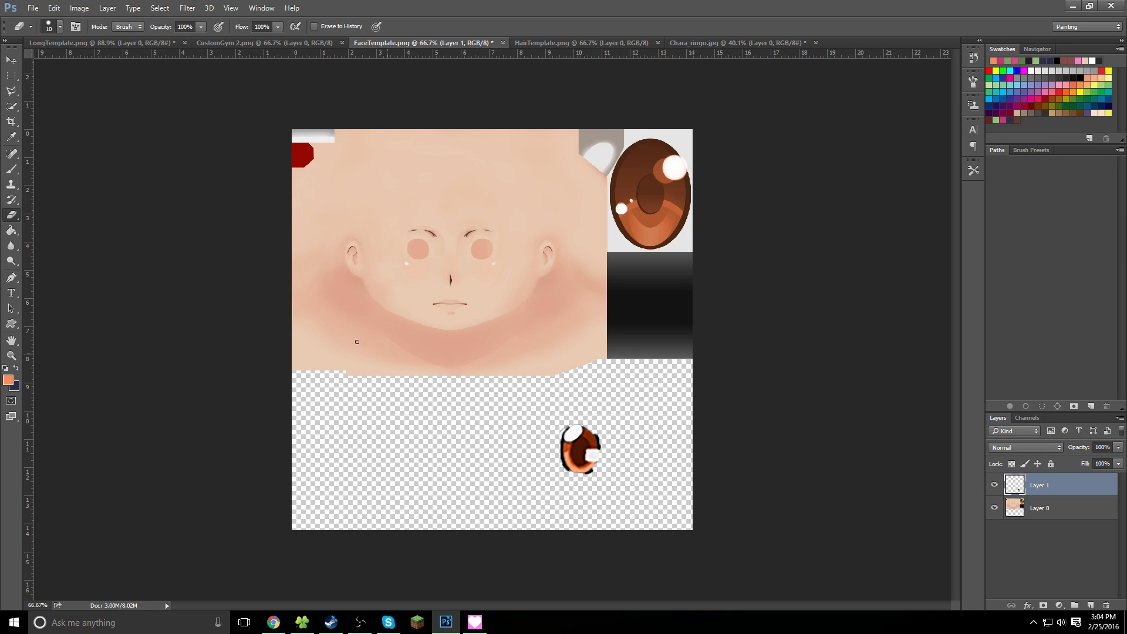
# Place the copied iris over the template's iris and stretch it to about 214% width and 239% height
pyautogui.click(11, 61)
pyautogui.hotkey('ctrl', 't')
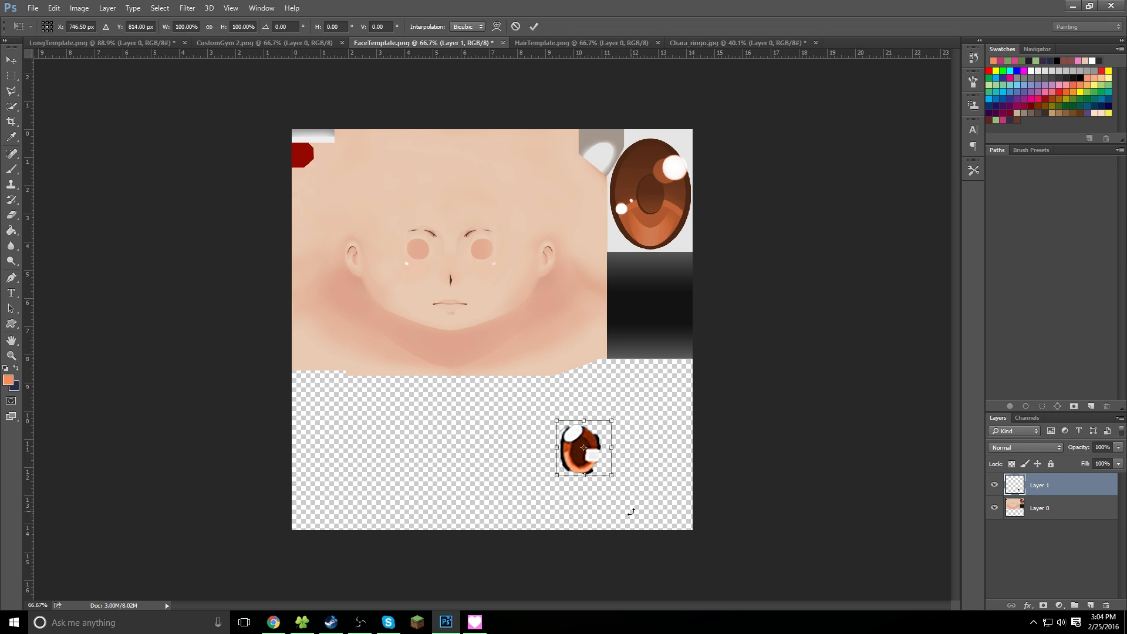
pyautogui.moveTo(583, 477); pyautogui.dragTo(583, 498)
pyautogui.moveTo(586, 440); pyautogui.dragTo(621, 214)
pyautogui.moveTo(657, 175); pyautogui.dragTo(658, 125)
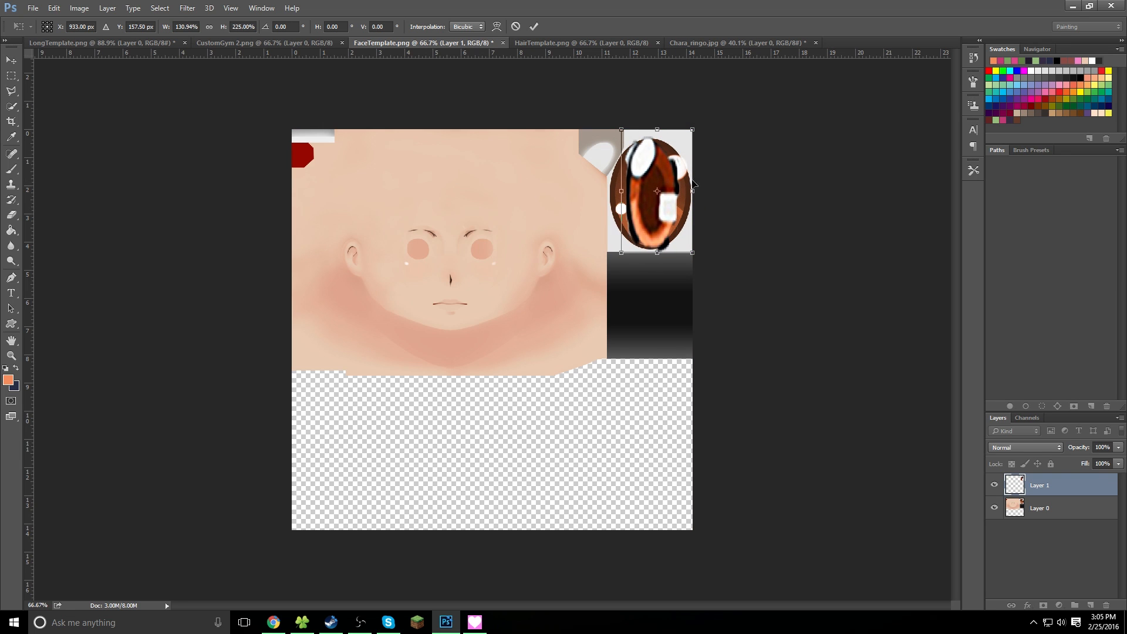
pyautogui.moveTo(696, 190); pyautogui.dragTo(710, 193)
pyautogui.moveTo(621, 194); pyautogui.dragTo(604, 195)
pyautogui.moveTo(657, 129); pyautogui.dragTo(666, 121)
pyautogui.moveTo(710, 187); pyautogui.dragTo(722, 184)
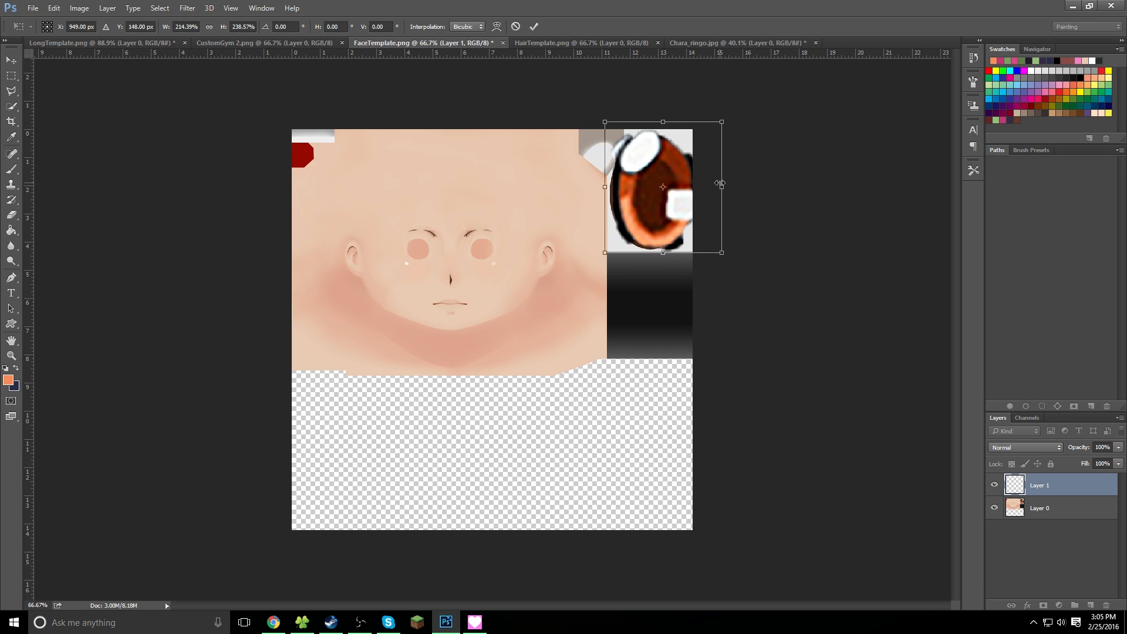
pyautogui.click(533, 27)
pyautogui.press('e')
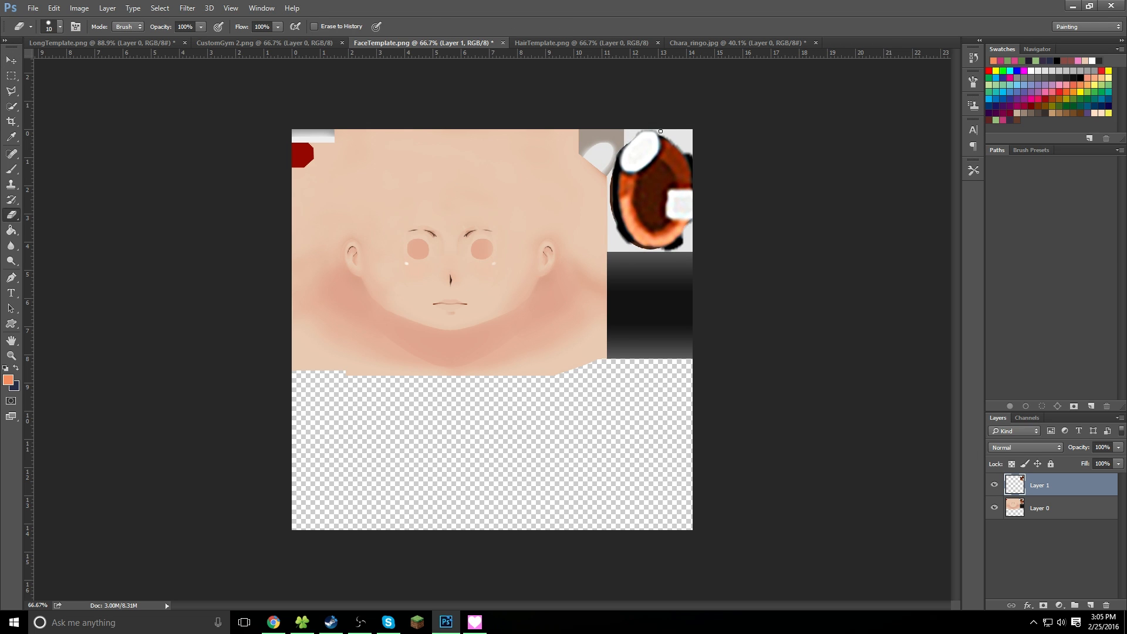
# Save the face texture as CustomFace in PNG format, replacing the existing file, and switch to the Yandere Simulator window
pyautogui.click(33, 8)
pyautogui.click(47, 137)
pyautogui.click(207, 486)
pyautogui.click(203, 436)
pyautogui.doubleClick(589, 99)
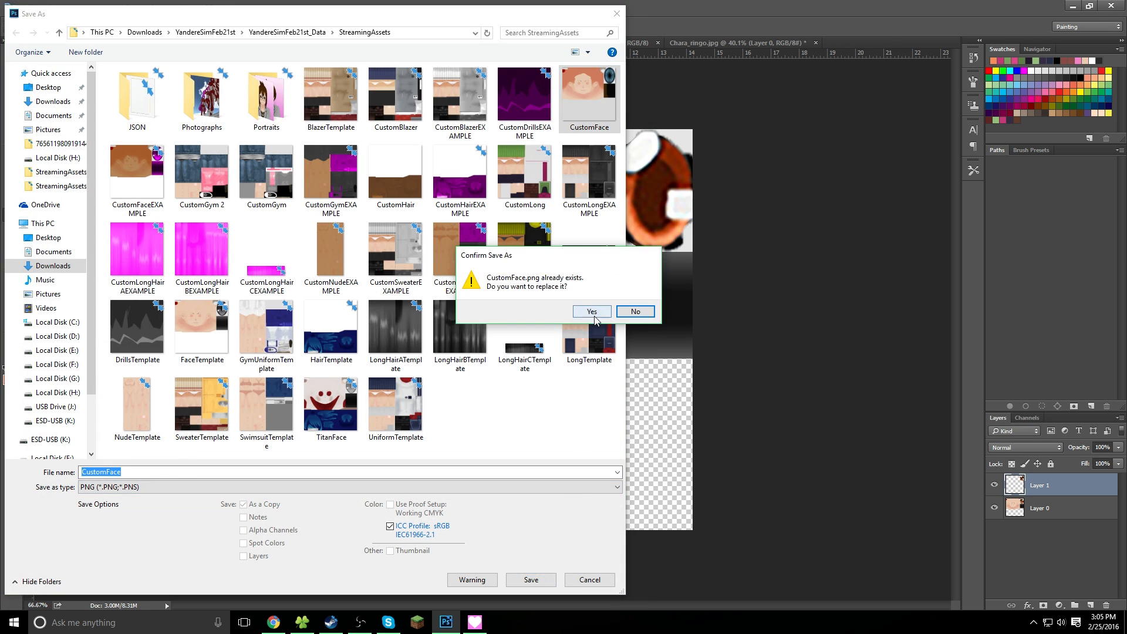
pyautogui.click(591, 311)
pyautogui.click(474, 622)
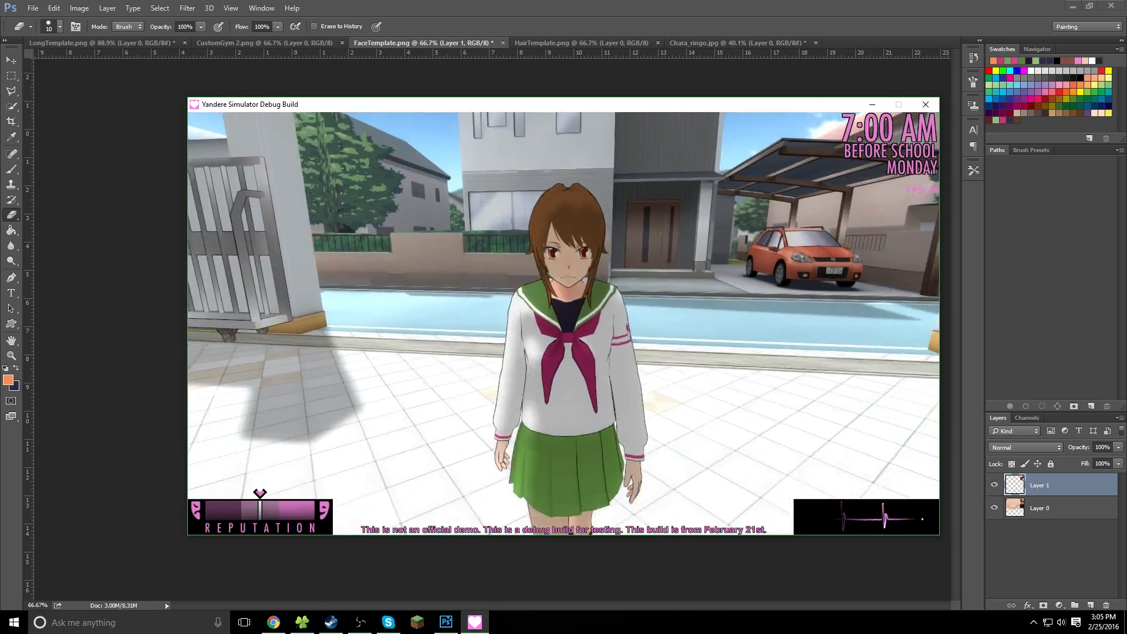
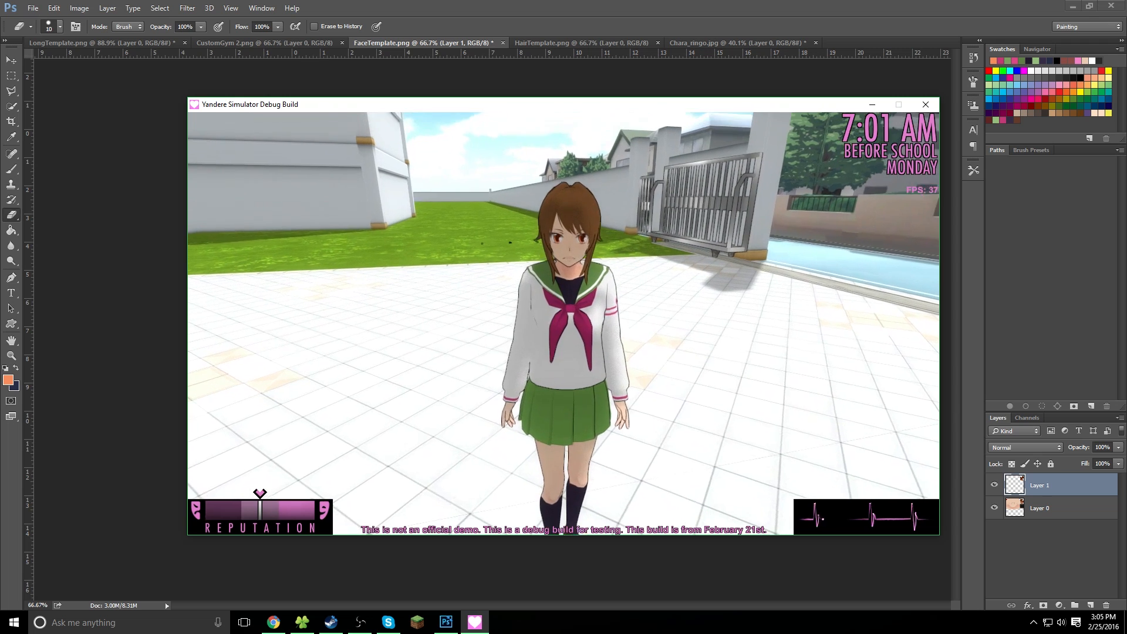
# Compare the replaced iris on the face texture with the character's eyes in Yandere Simulator, both close up and from a distance
pyautogui.hotkey('alt', 'Tab')
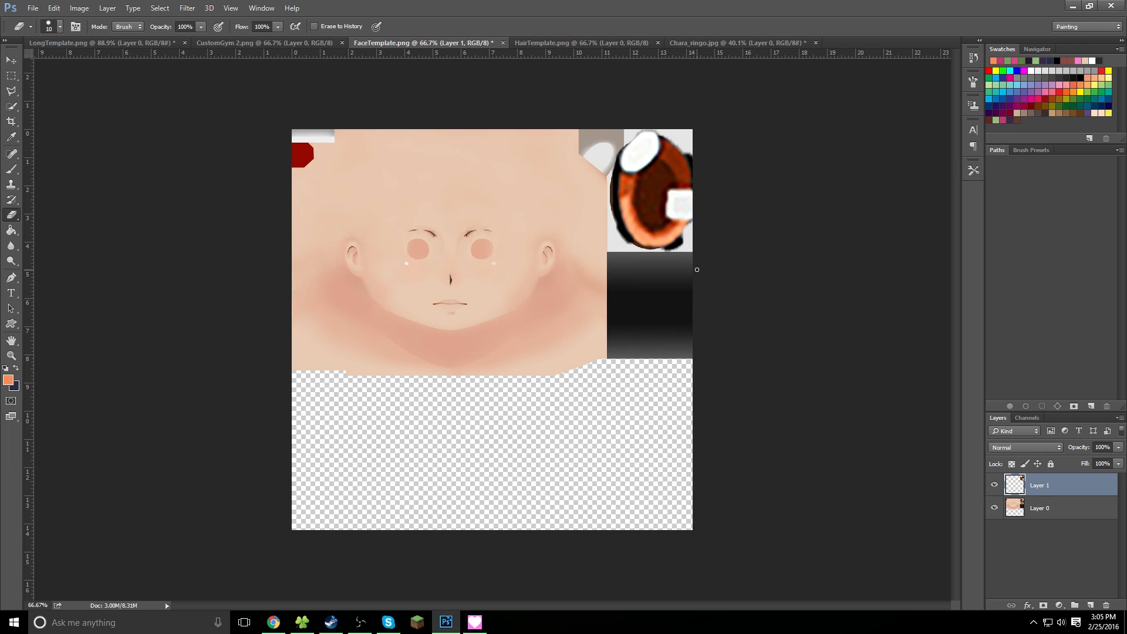
pyautogui.hotkey('alt', 'Tab')
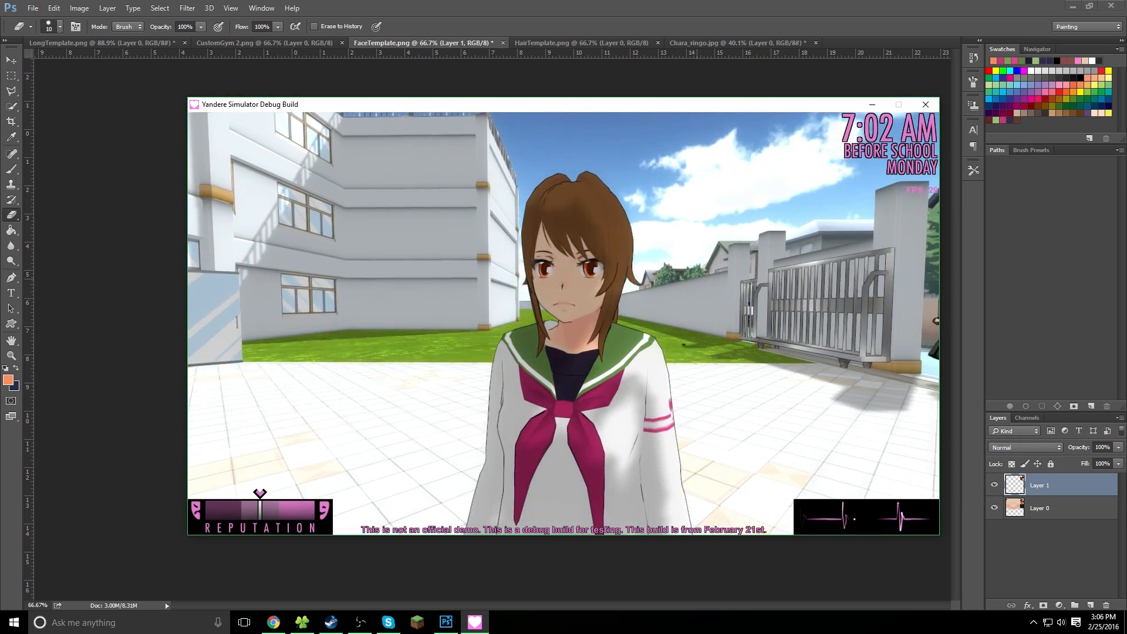
pyautogui.hotkey('alt', 'Tab')
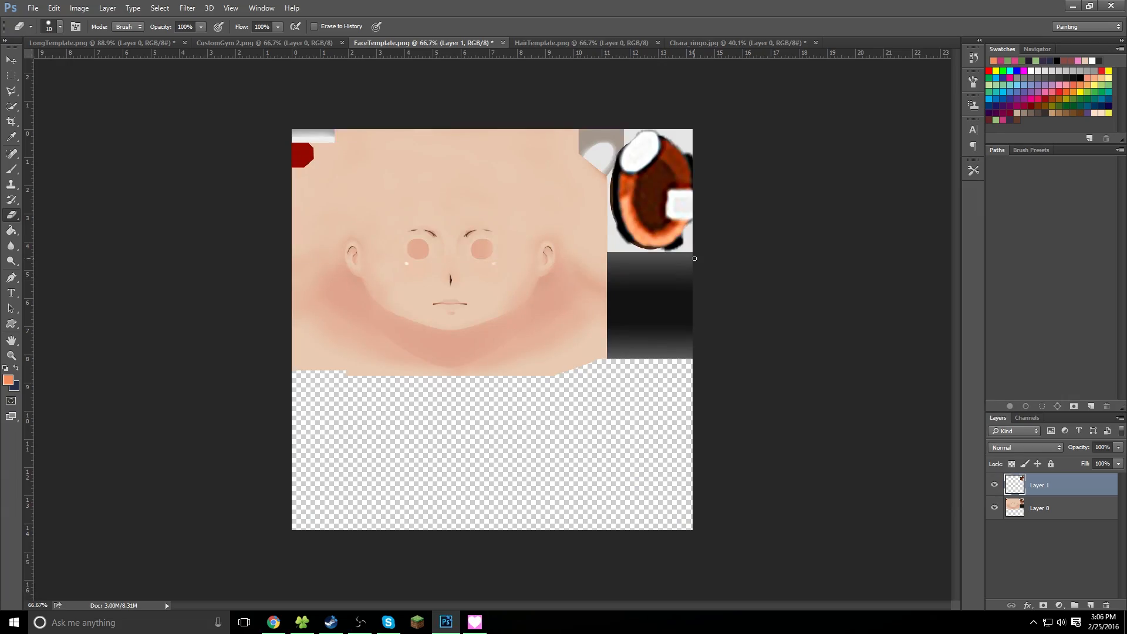
pyautogui.hotkey('alt', 'Tab')
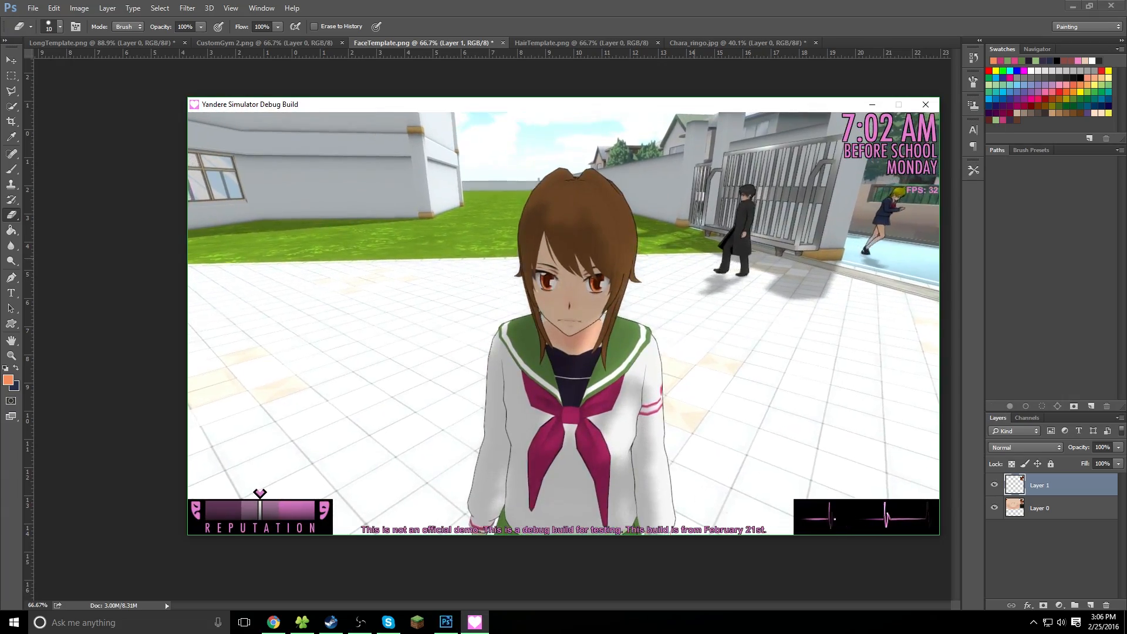
pyautogui.scroll(-5, 563, 324)
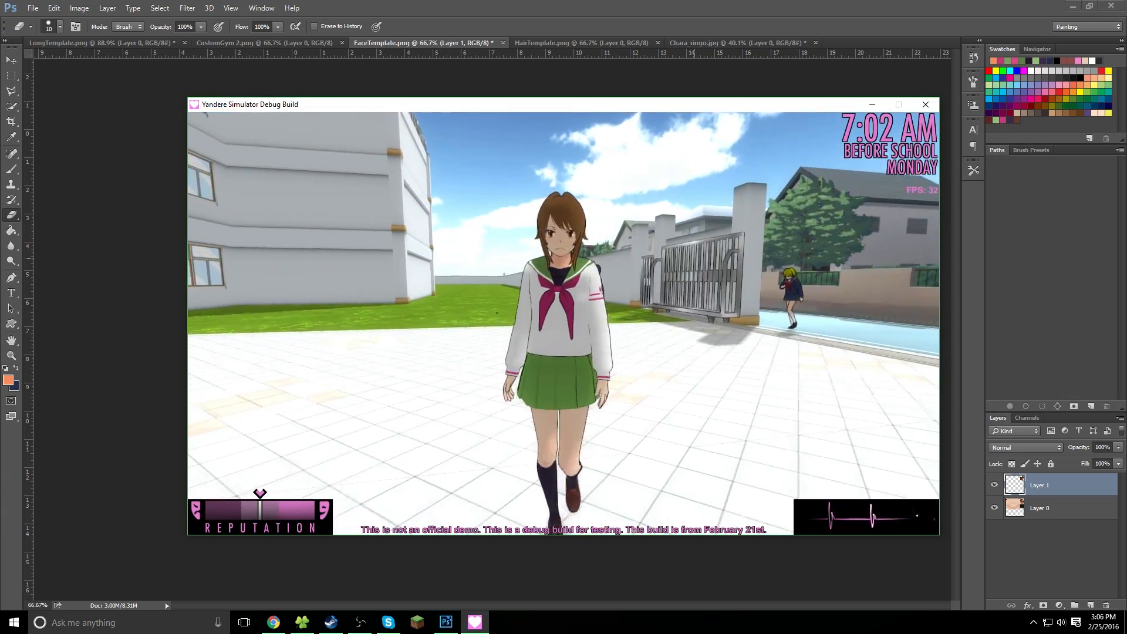
pyautogui.hotkey('alt', 'Tab')
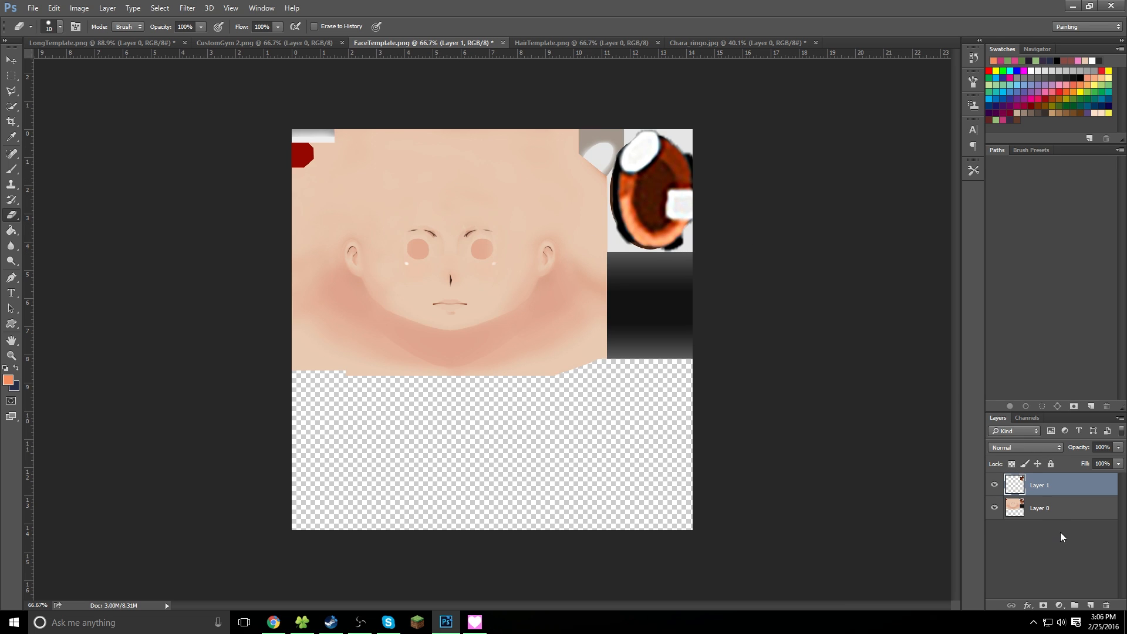
# Try trimming the copied iris on Layer 1 to the oval outline of the template's iris on Layer 0
pyautogui.click(1063, 513)
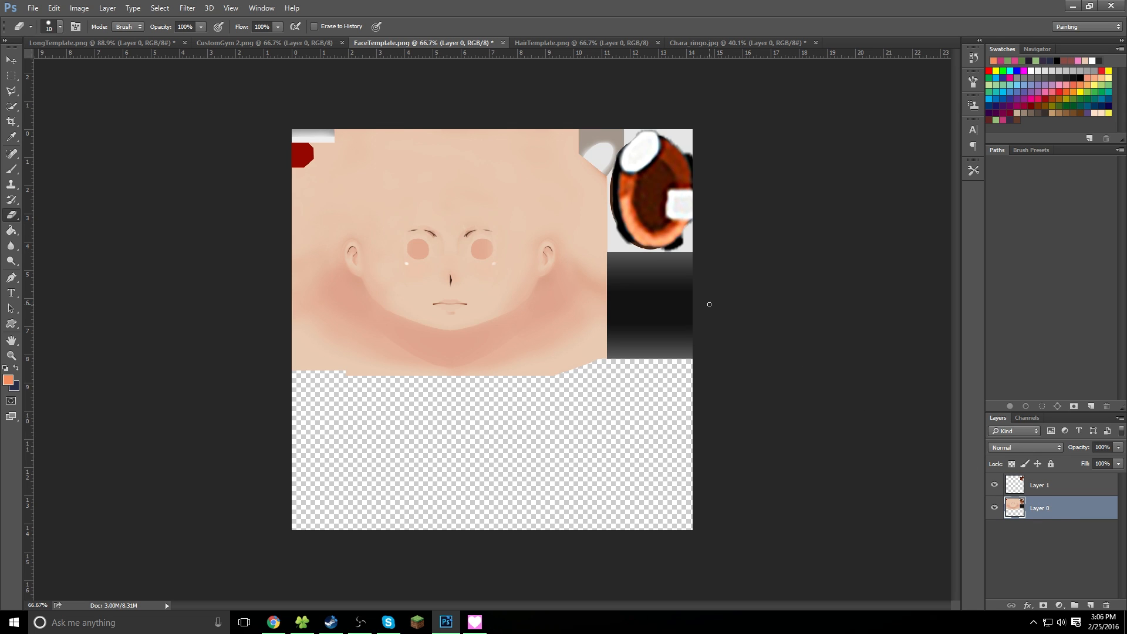
pyautogui.click(12, 107)
pyautogui.moveTo(661, 154)
pyautogui.mouseDown()
pyautogui.moveTo(628, 207)
pyautogui.moveTo(666, 224)
pyautogui.mouseUp()
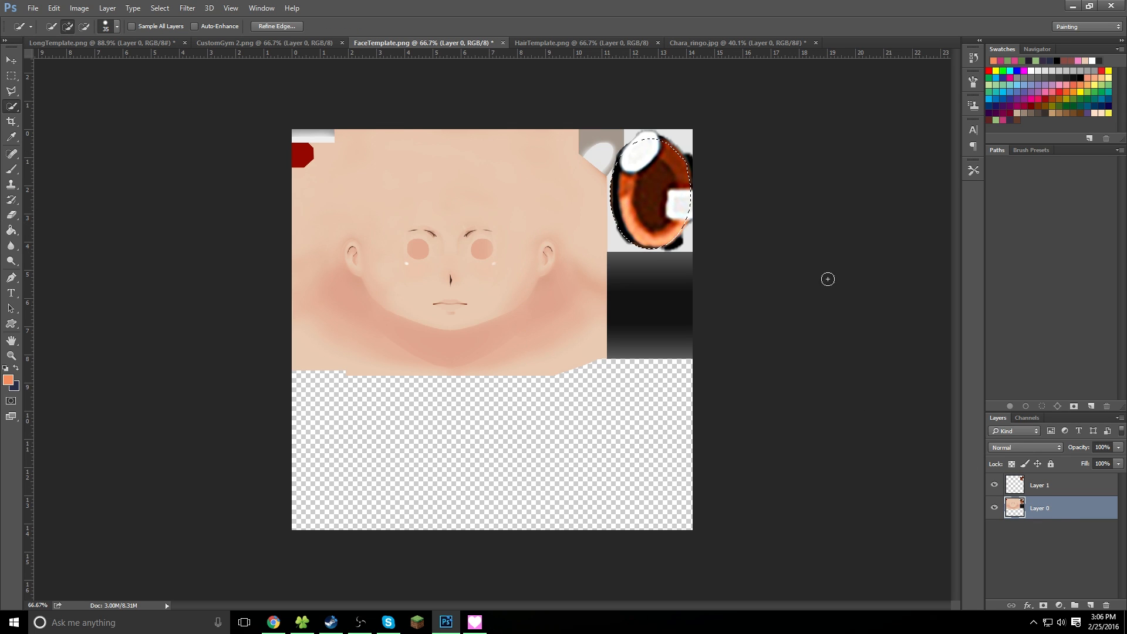
pyautogui.click(1057, 487)
pyautogui.hotkey('ctrl', 'shift', 'i')
pyautogui.press('Delete')
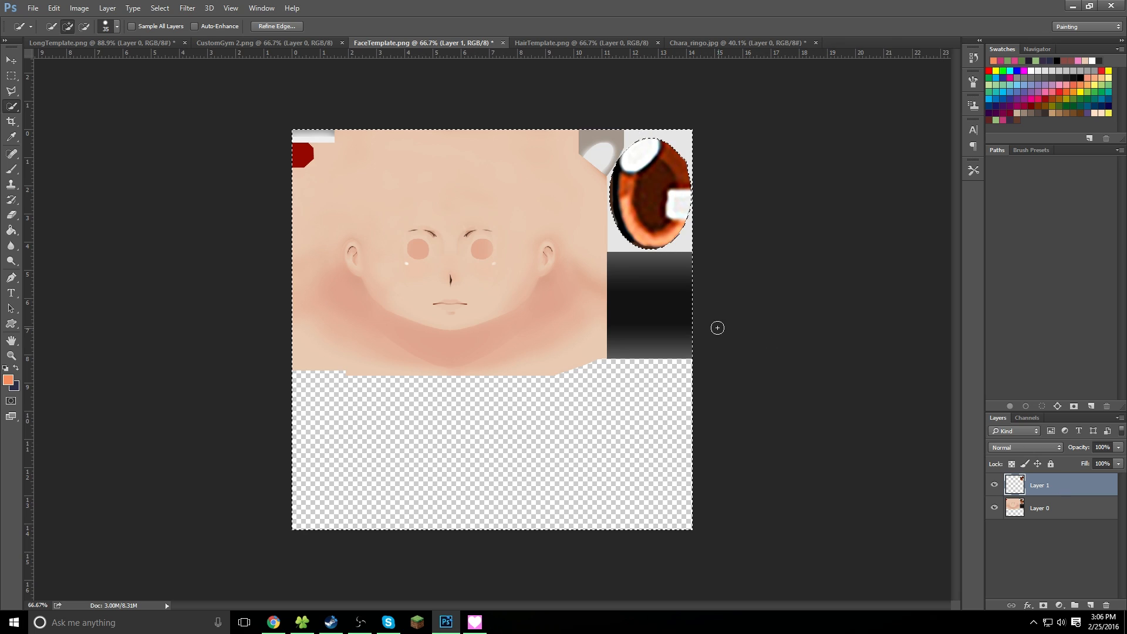
# Deselect and slightly stretch the trimmed iris to fill the template's iris area
pyautogui.press('v')
pyautogui.hotkey('ctrl', 'd')
pyautogui.hotkey('ctrl', 't')
pyautogui.moveTo(611, 186); pyautogui.dragTo(605, 185)
pyautogui.moveTo(664, 120); pyautogui.dragTo(663, 123)
pyautogui.moveTo(722, 185); pyautogui.dragTo(725, 186)
pyautogui.moveTo(651, 162); pyautogui.dragTo(652, 166)
pyautogui.moveTo(665, 126); pyautogui.dragTo(665, 121)
pyautogui.press('Return')
# Select the oval iris on Layer 0 again, trim the stretched iris on Layer 1 to that outline, and deselect
pyautogui.click(1021, 514)
pyautogui.press('w')
pyautogui.moveTo(658, 239)
pyautogui.mouseDown()
pyautogui.moveTo(667, 180)
pyautogui.moveTo(628, 206)
pyautogui.mouseUp()
pyautogui.click(1089, 489)
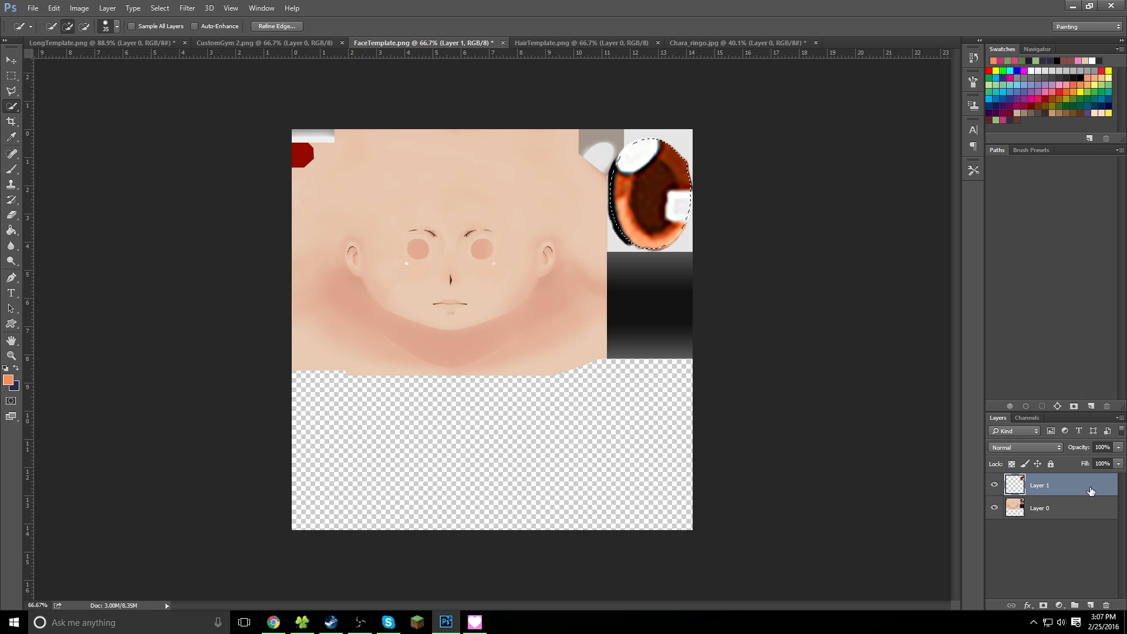
pyautogui.hotkey('ctrl', 'shift', 'i')
pyautogui.click(13, 77)
pyautogui.click(800, 329)
# Save the trimmed-eye face texture as CustomFace in PNG format, replacing the existing file
pyautogui.click(33, 9)
pyautogui.click(79, 138)
pyautogui.click(203, 487)
pyautogui.click(198, 440)
pyautogui.doubleClick(597, 117)
pyautogui.click(591, 311)
pyautogui.click(615, 188)
# Switch to Yandere Simulator, reload the day, and examine the trimmed eyes up close and from farther away
pyautogui.click(474, 622)
pyautogui.press('`')
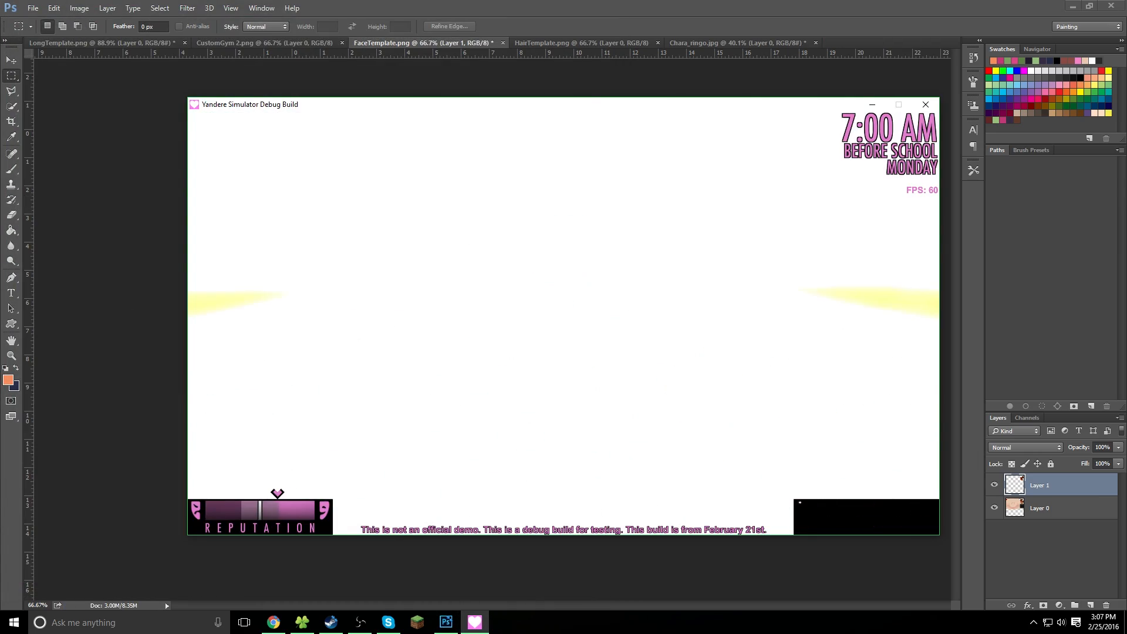
pyautogui.press('s')
pyautogui.scroll(5, 564, 323)
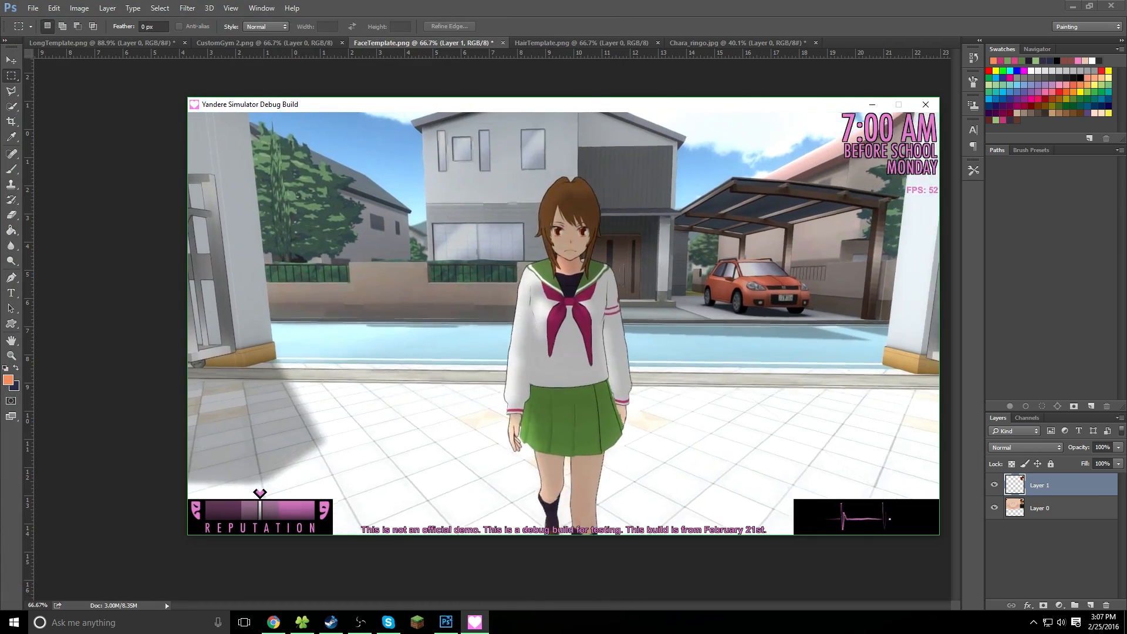
pyautogui.press('s')
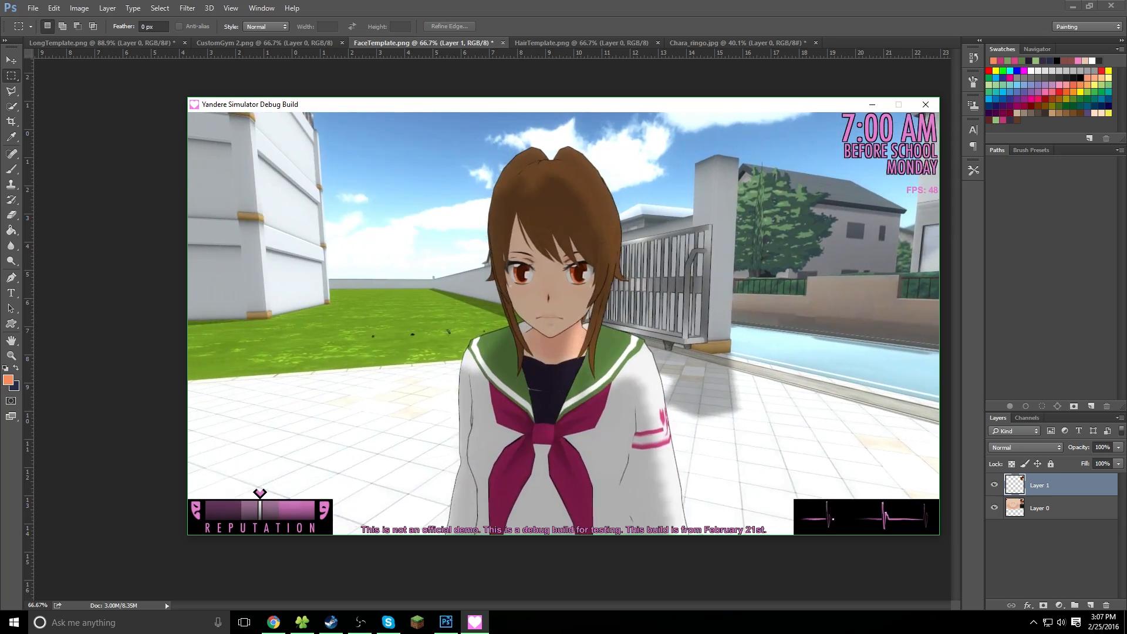
pyautogui.scroll(-5, 563, 323)
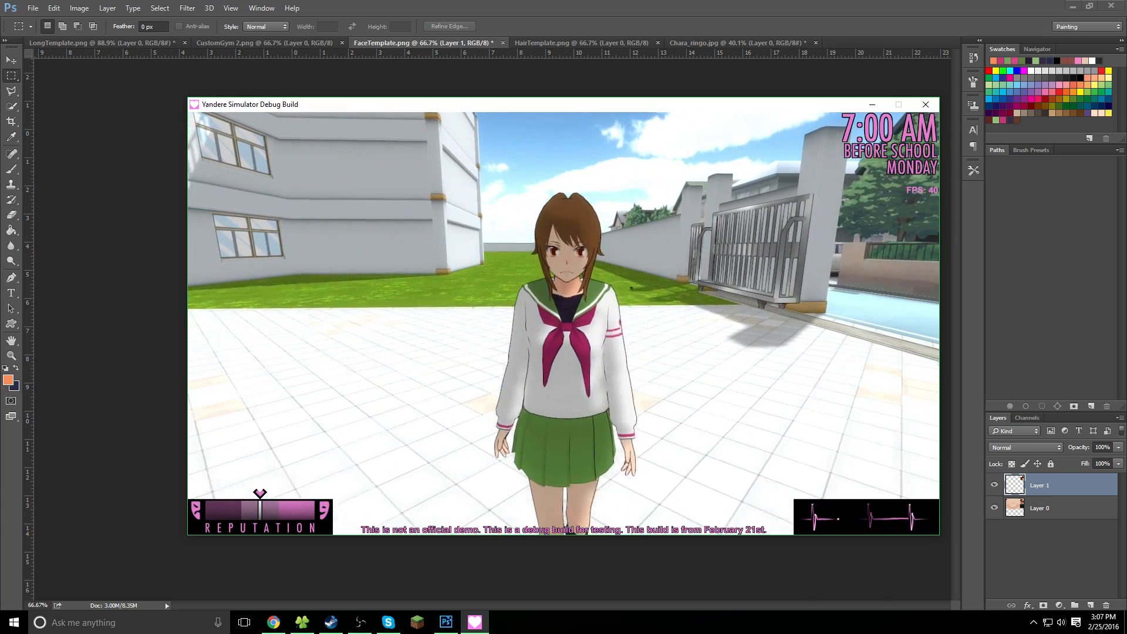
pyautogui.press('s')
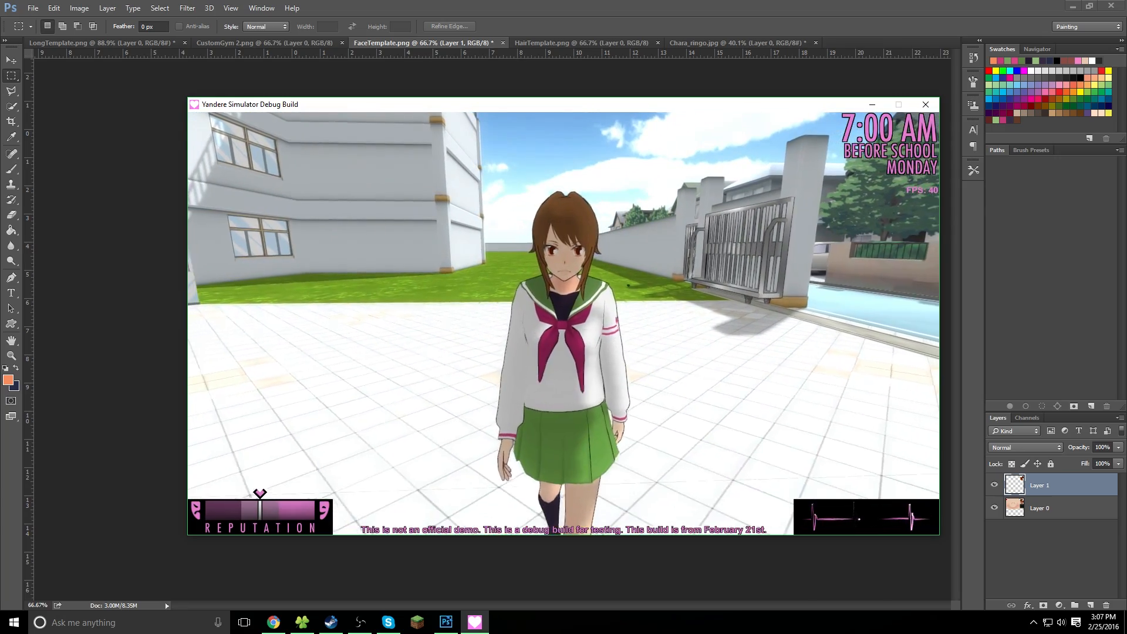
pyautogui.scroll(5, 563, 323)
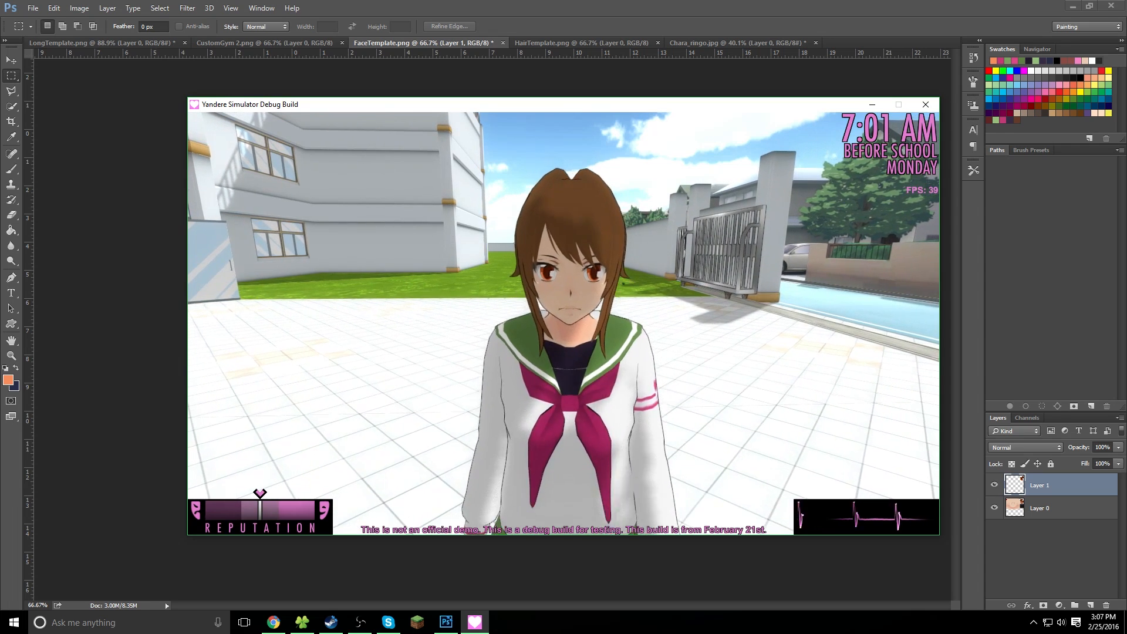
# Return to Photoshop and undo the trimming and stretching of the copied iris, restoring its untrimmed version over the template's iris
pyautogui.hotkey('alt', 'Tab')
pyautogui.hotkey('ctrl', 'alt', 'z')
pyautogui.hotkey('ctrl', 'alt', 'z')
pyautogui.hotkey('ctrl', 'alt', 'z')
pyautogui.hotkey('ctrl', 'alt', 'z')
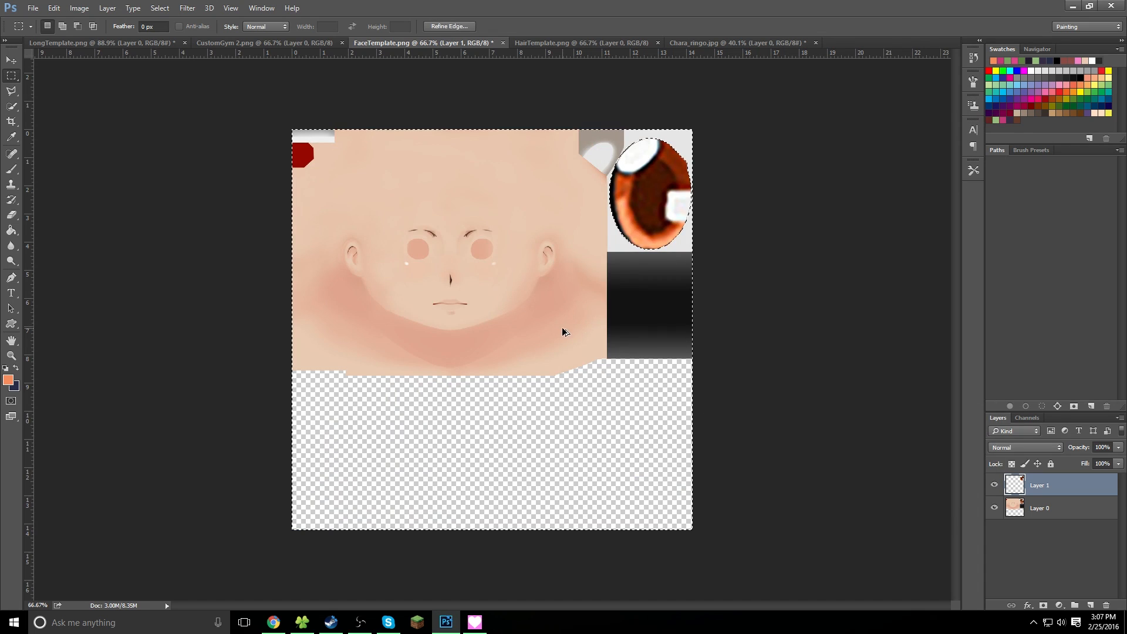
pyautogui.hotkey('ctrl', 'alt', 'z')
pyautogui.hotkey('ctrl', 'alt', 'z')
pyautogui.hotkey('ctrl', 'alt', 'z')
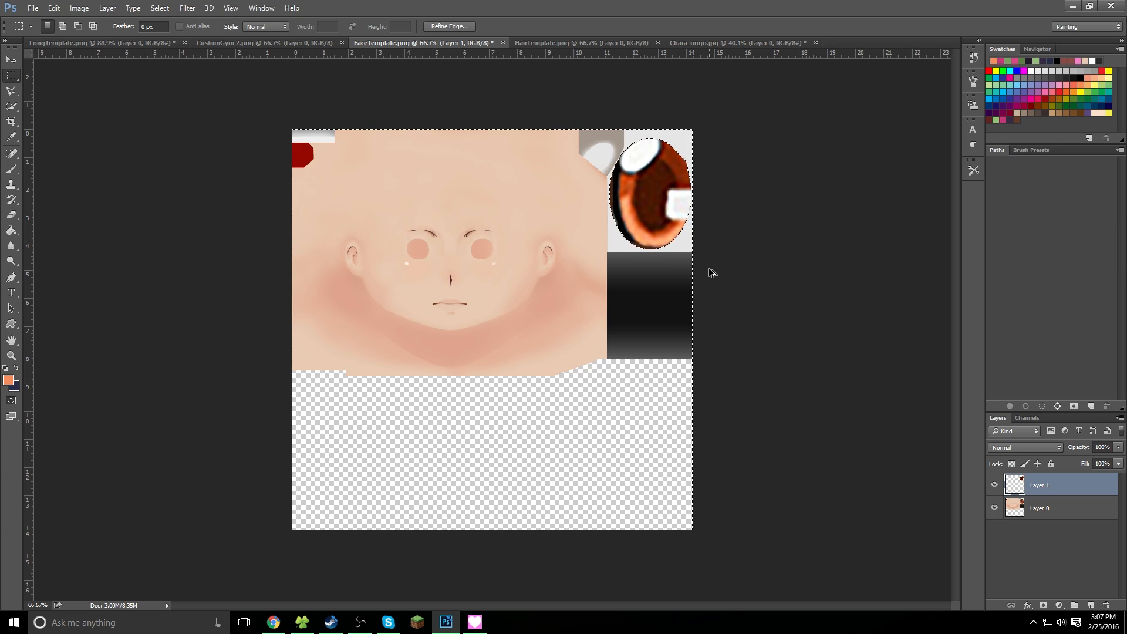
pyautogui.hotkey('ctrl', 'alt', 'z')
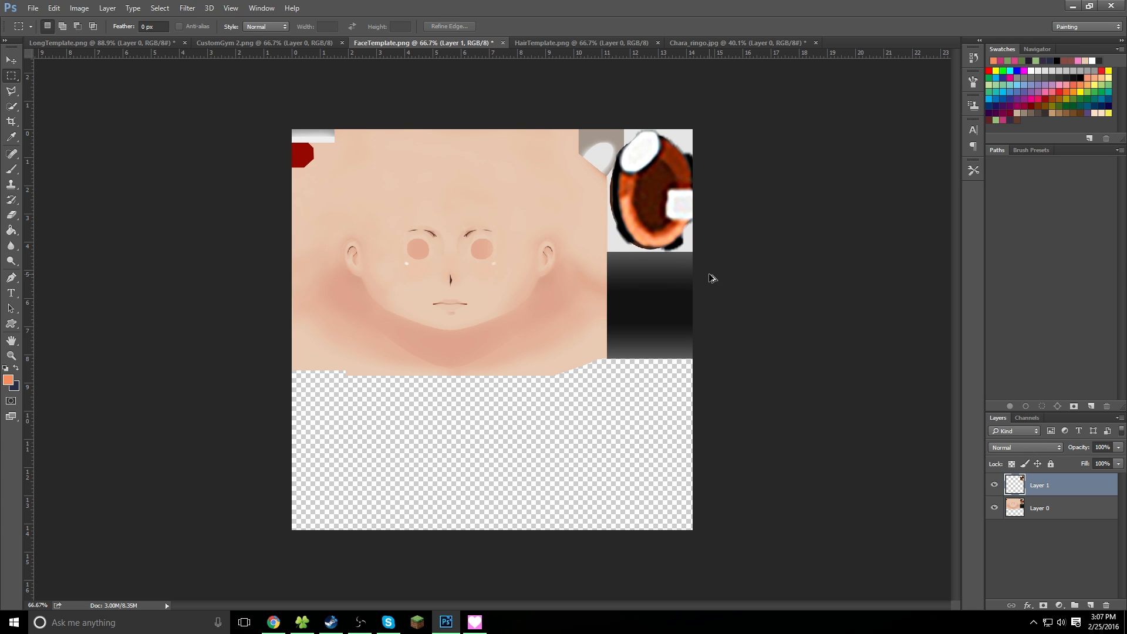
pyautogui.hotkey('ctrl', 'alt', 'z')
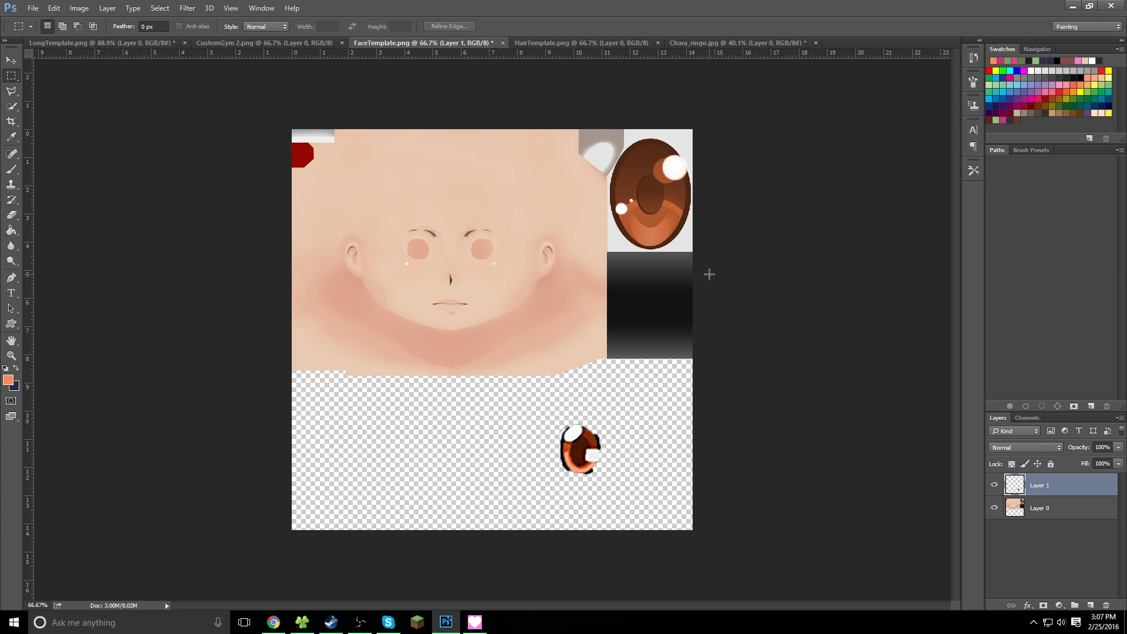
pyautogui.hotkey('ctrl', 'alt', 'z')
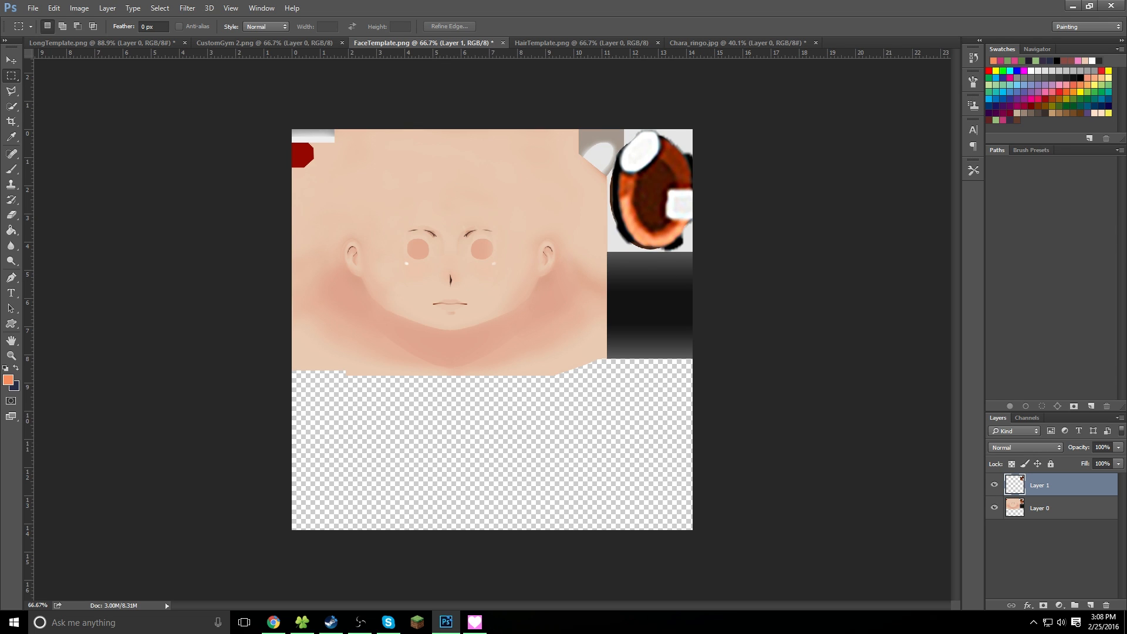
# Save the face texture with the untrimmed iris as CustomFace in PNG format, replacing the existing file, with Smallest / Slow compression
pyautogui.click(31, 8)
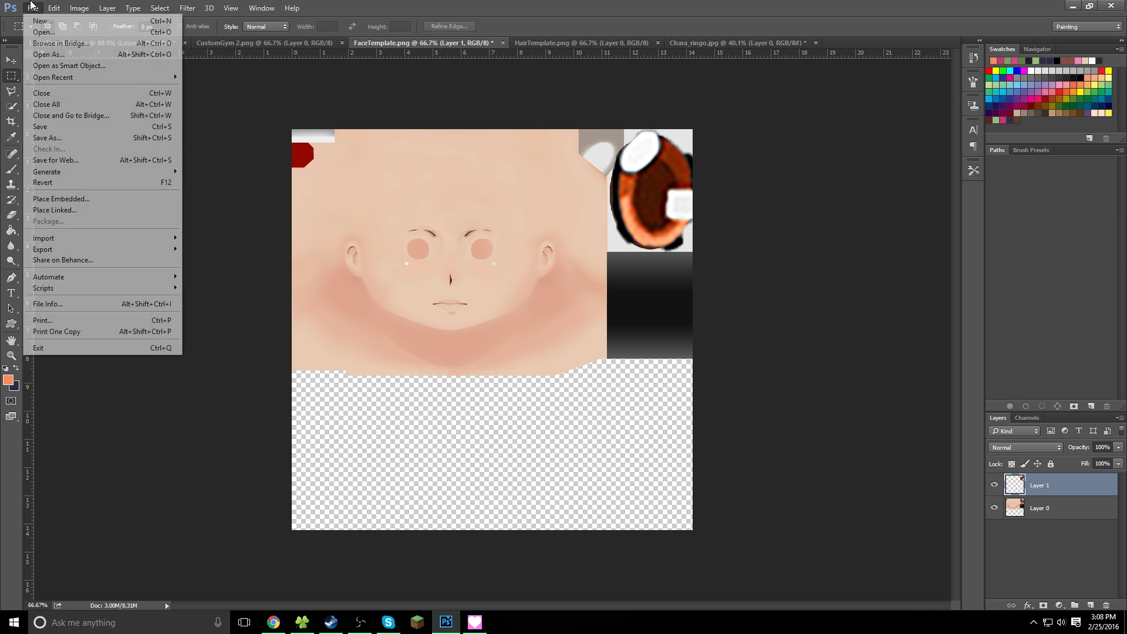
pyautogui.click(58, 138)
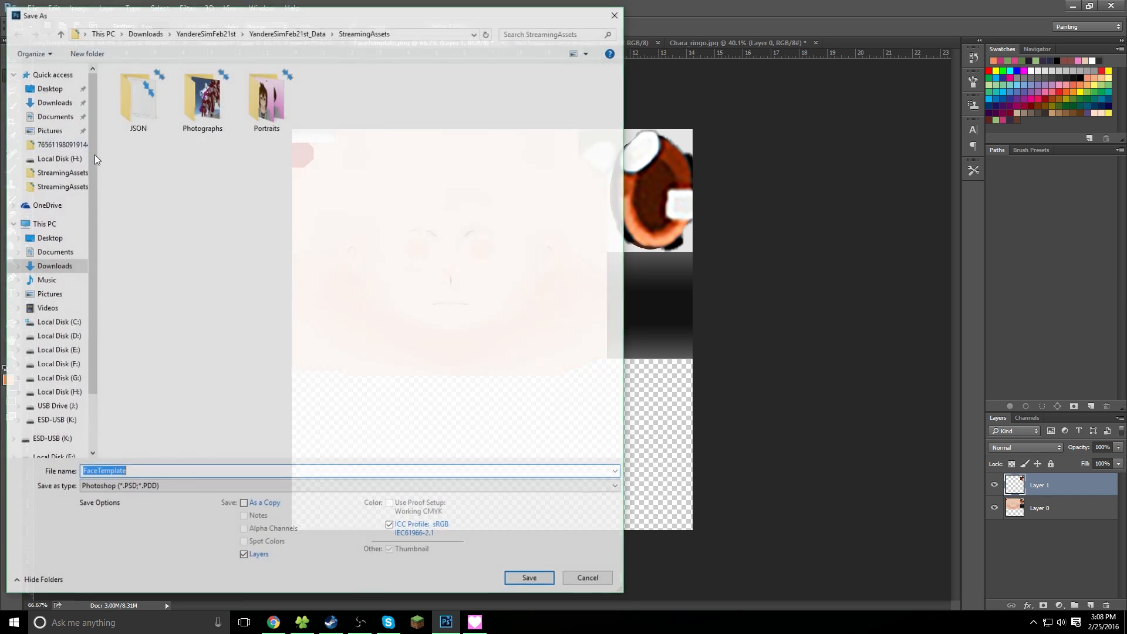
pyautogui.click(168, 489)
pyautogui.click(162, 442)
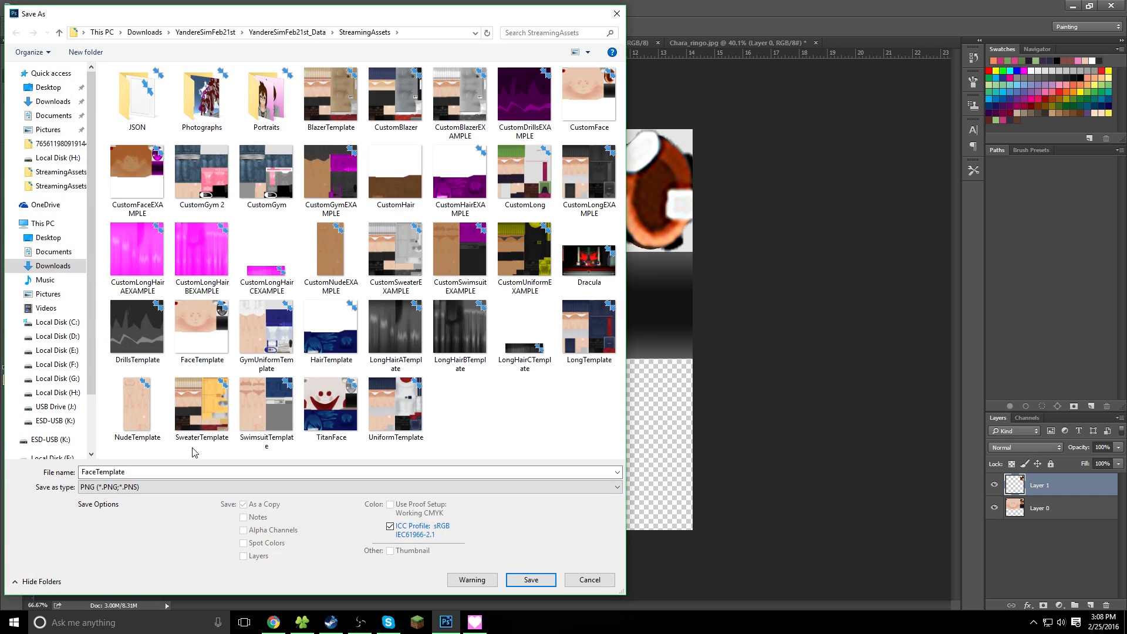
pyautogui.click(589, 96)
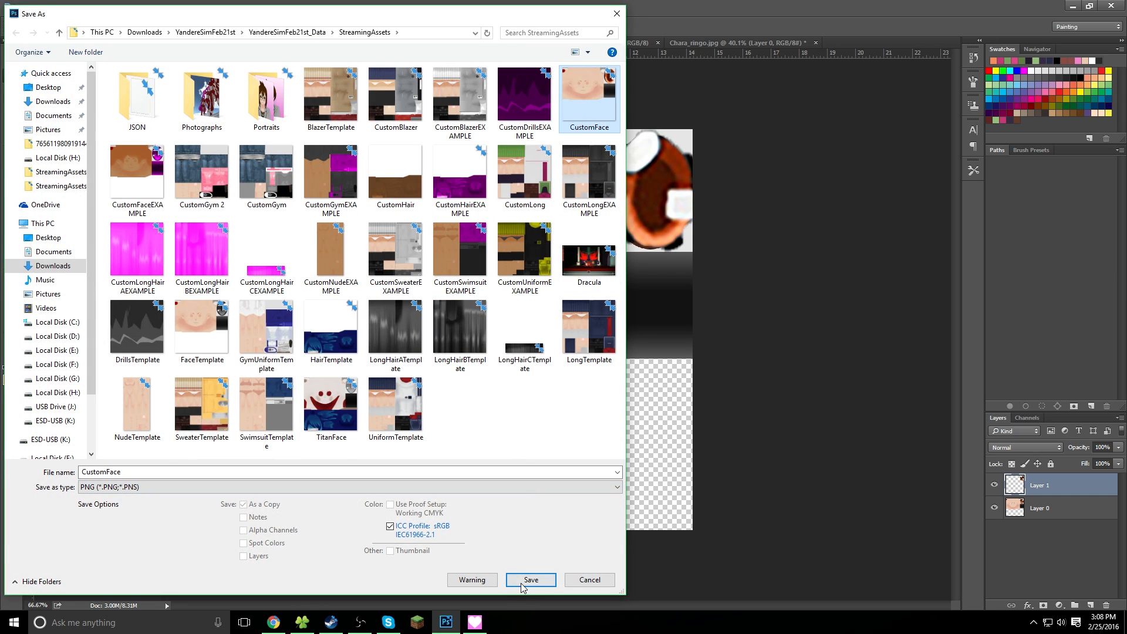
pyautogui.click(522, 582)
pyautogui.click(590, 315)
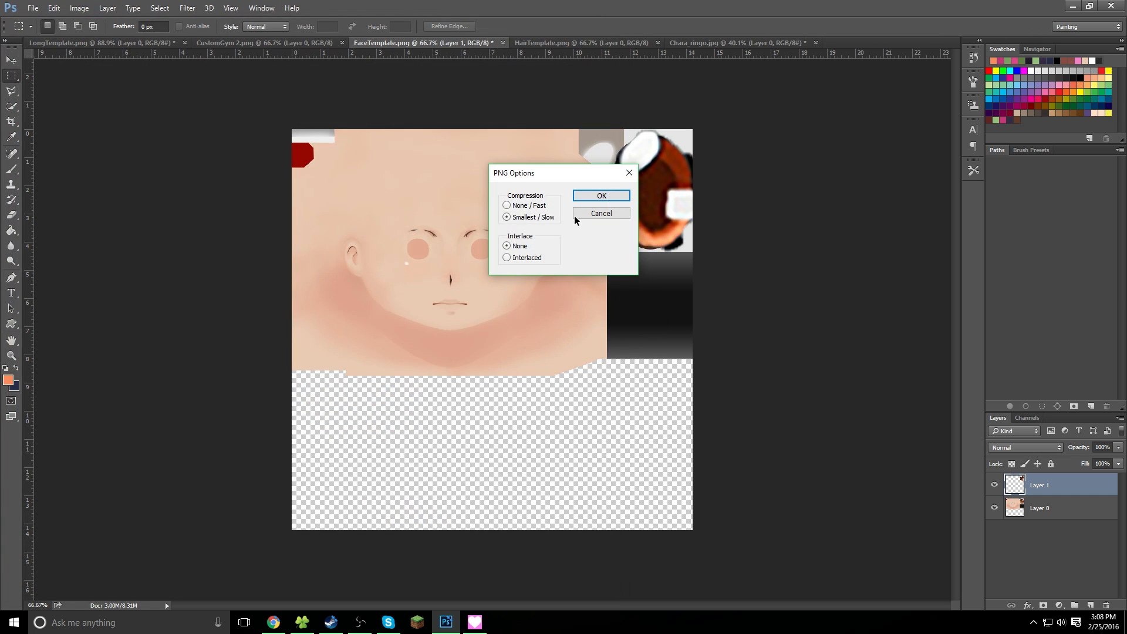
pyautogui.click(601, 196)
# Switch to Yandere Simulator, reload the day to check the untrimmed eyes on the character, and return to Photoshop
pyautogui.click(481, 623)
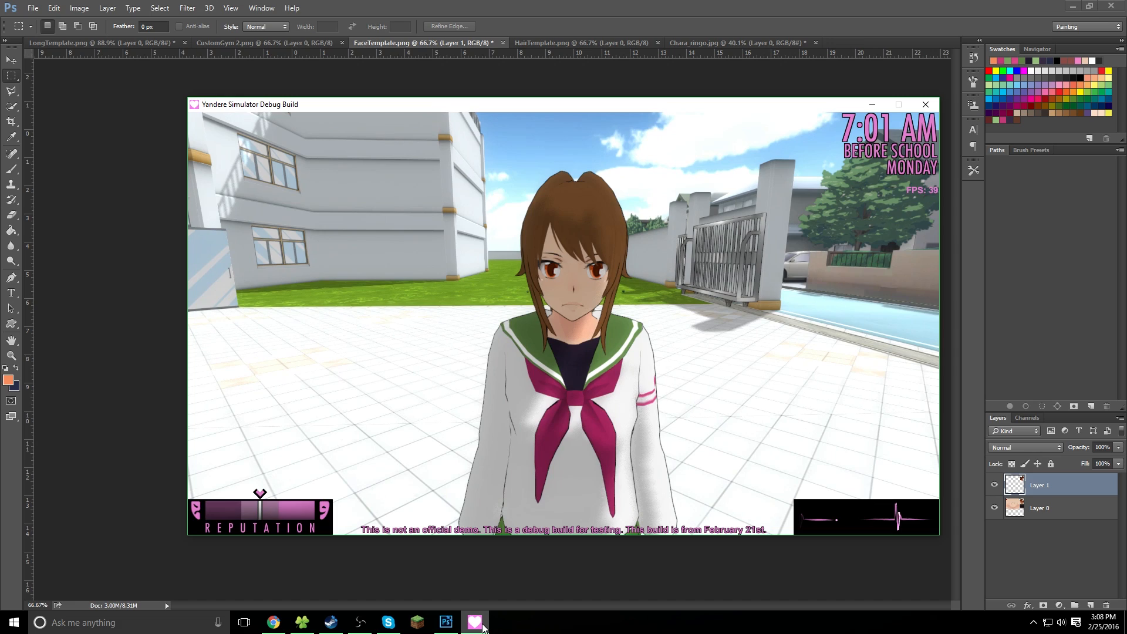
pyautogui.press('`')
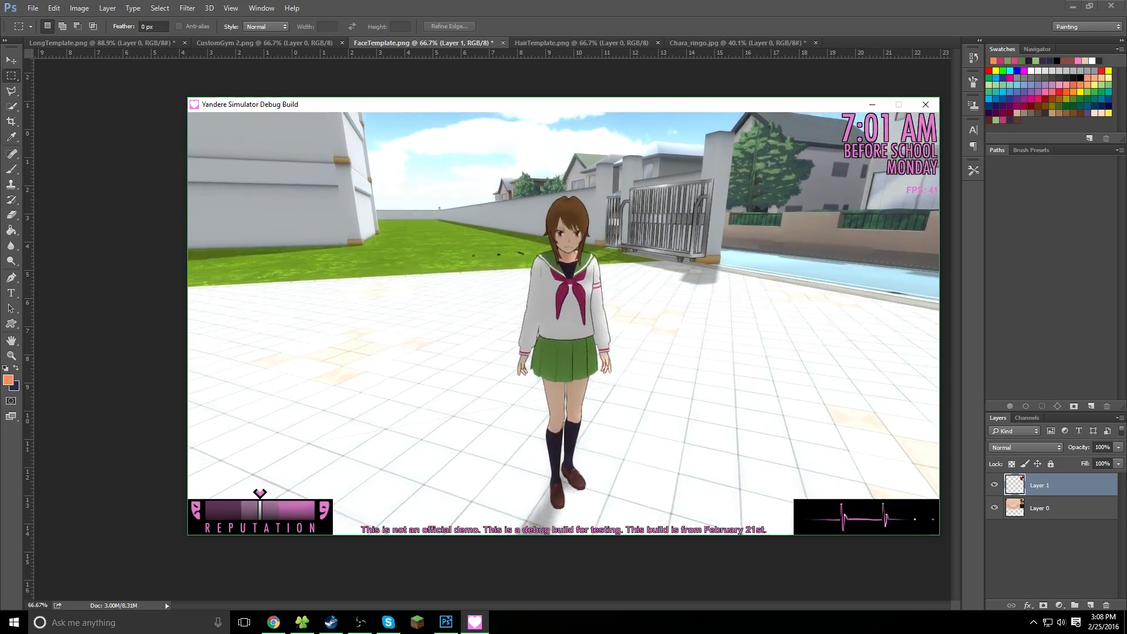
pyautogui.hotkey('alt', 'Tab')
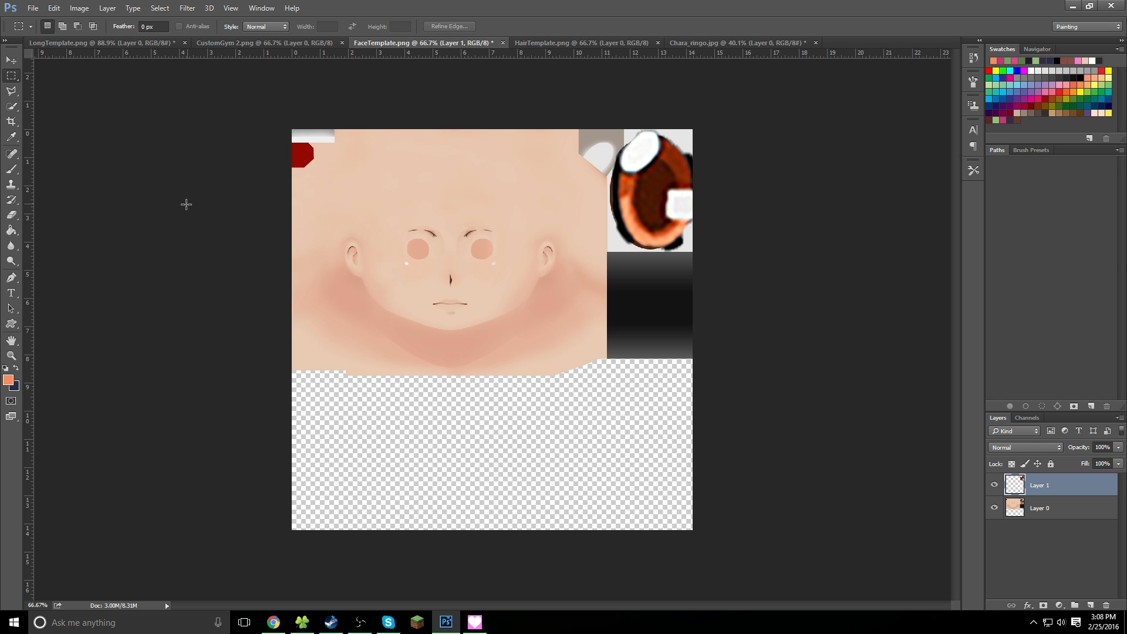
pyautogui.click(472, 625)
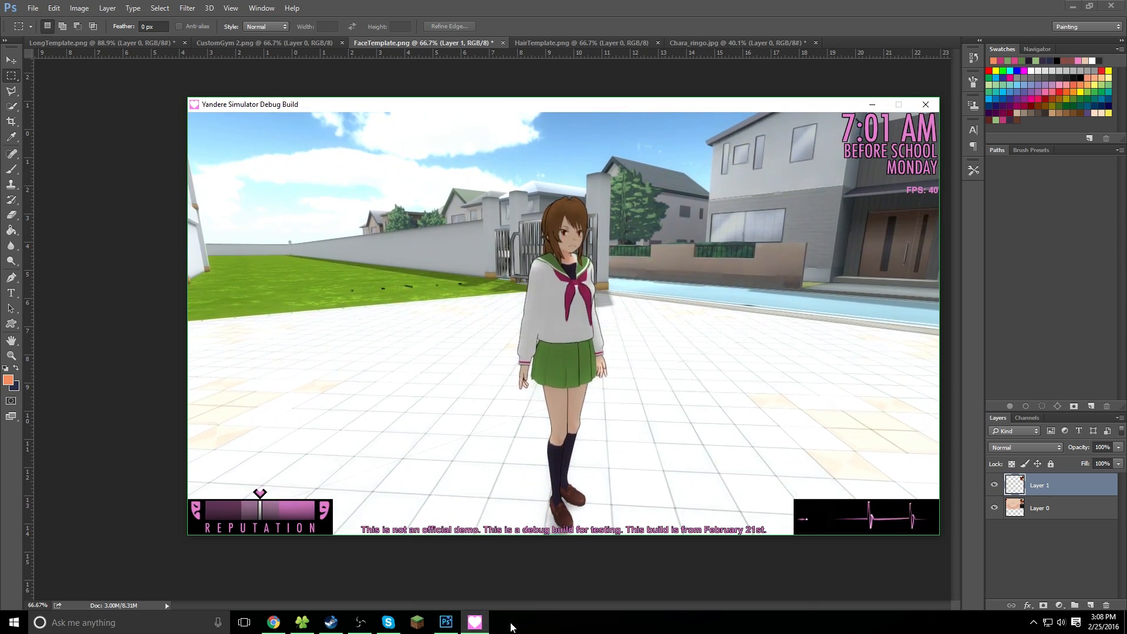
pyautogui.hotkey('alt', 'Tab')
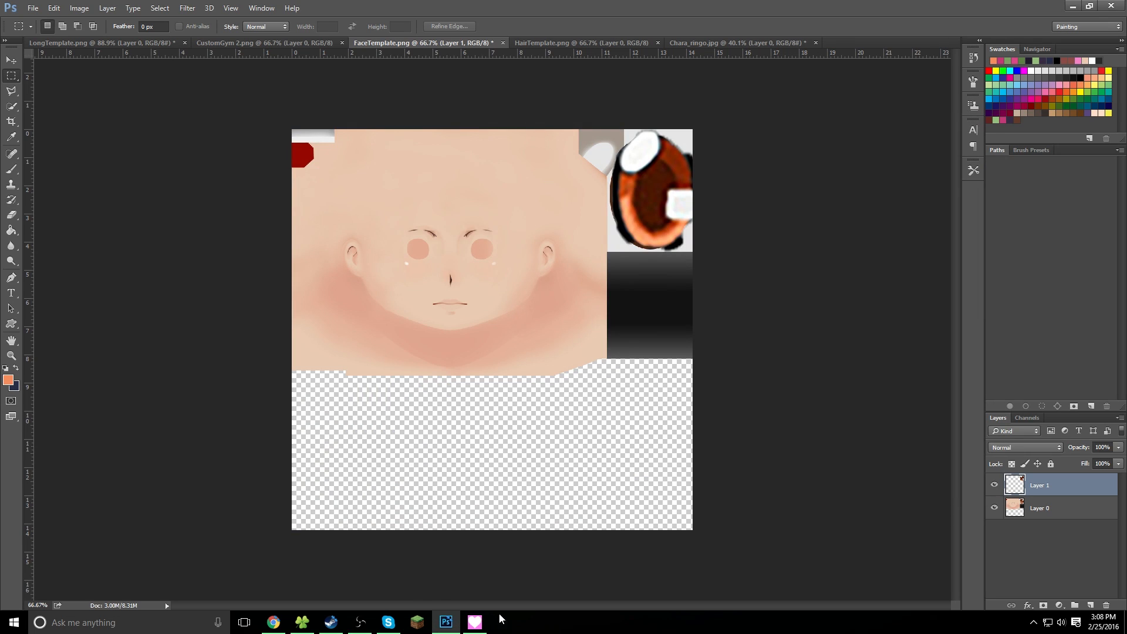
# Close the CustomGym 2.png document and bring up HairTemplate.png
pyautogui.click(300, 41)
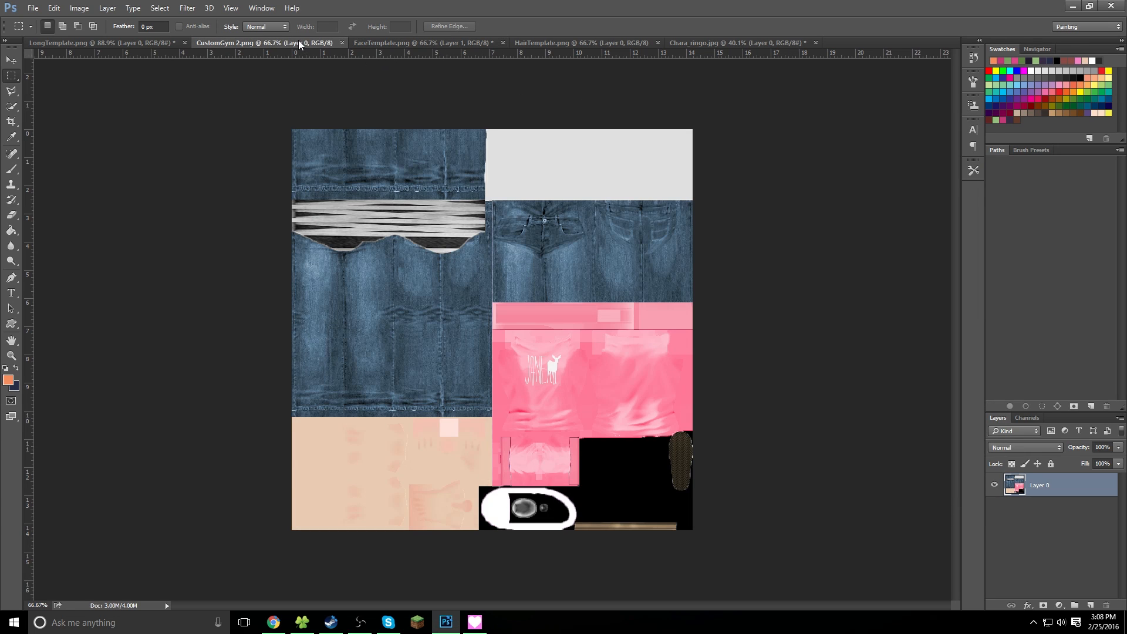
pyautogui.click(342, 43)
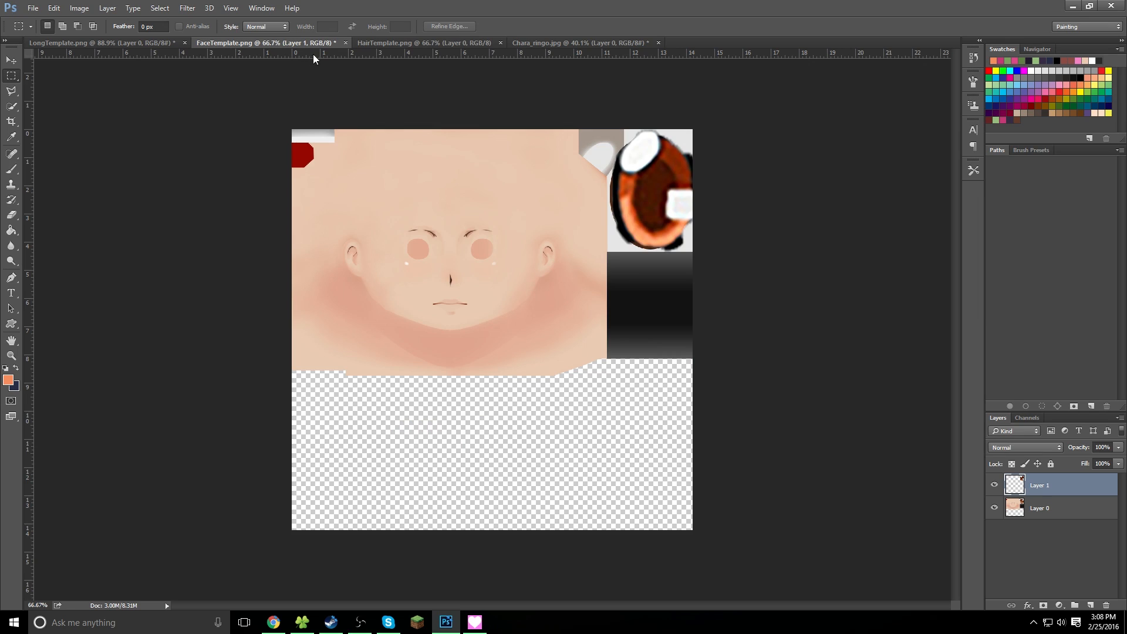
pyautogui.click(402, 43)
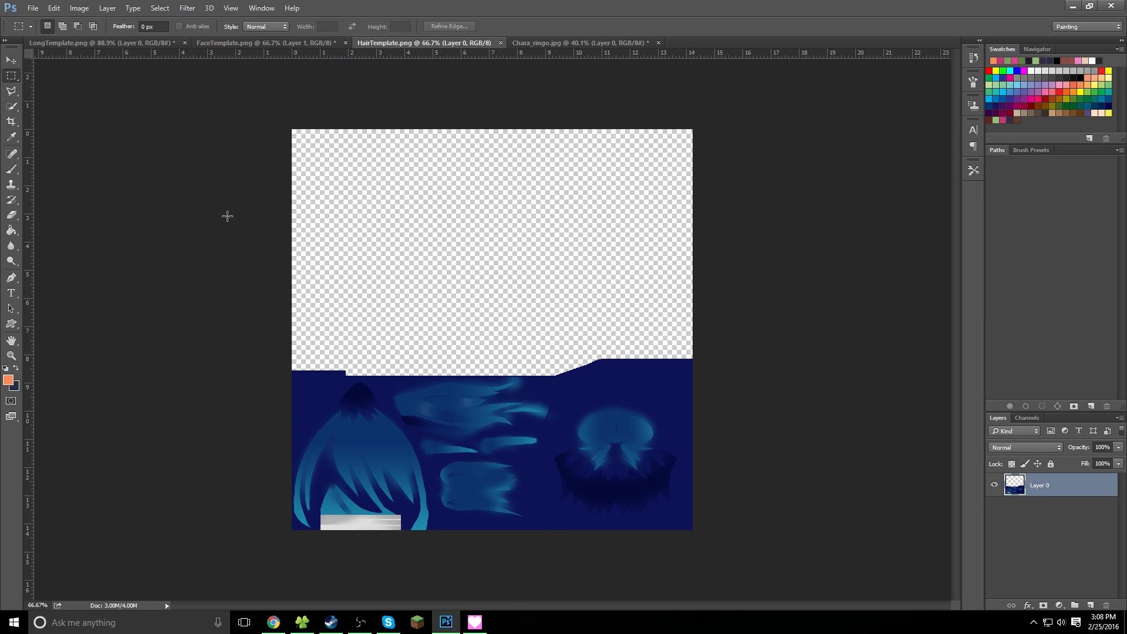
# Float the Chara_ringo.jpg reference in its own window and sample the character's brown hair as the foreground colour
pyautogui.moveTo(569, 37); pyautogui.dragTo(812, 102)
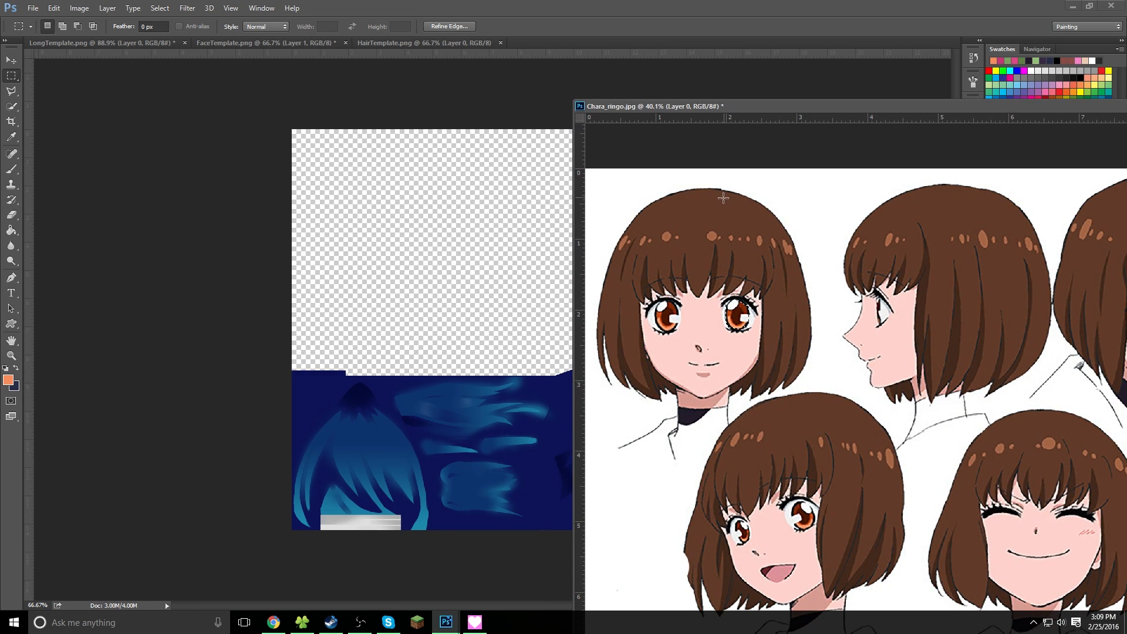
pyautogui.press('i')
pyautogui.click(707, 216)
pyautogui.press('m')
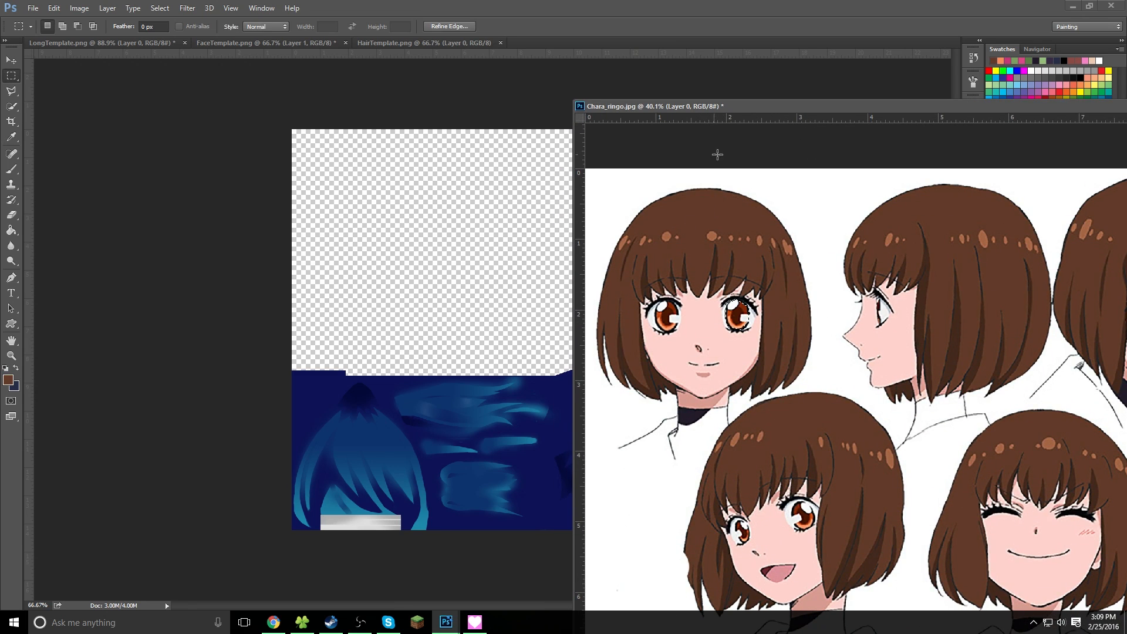
# Shrink the Chara_ringo.jpg window to a narrow strip beside the hair template, showing the full-body figure
pyautogui.moveTo(782, 104); pyautogui.dragTo(276, 21)
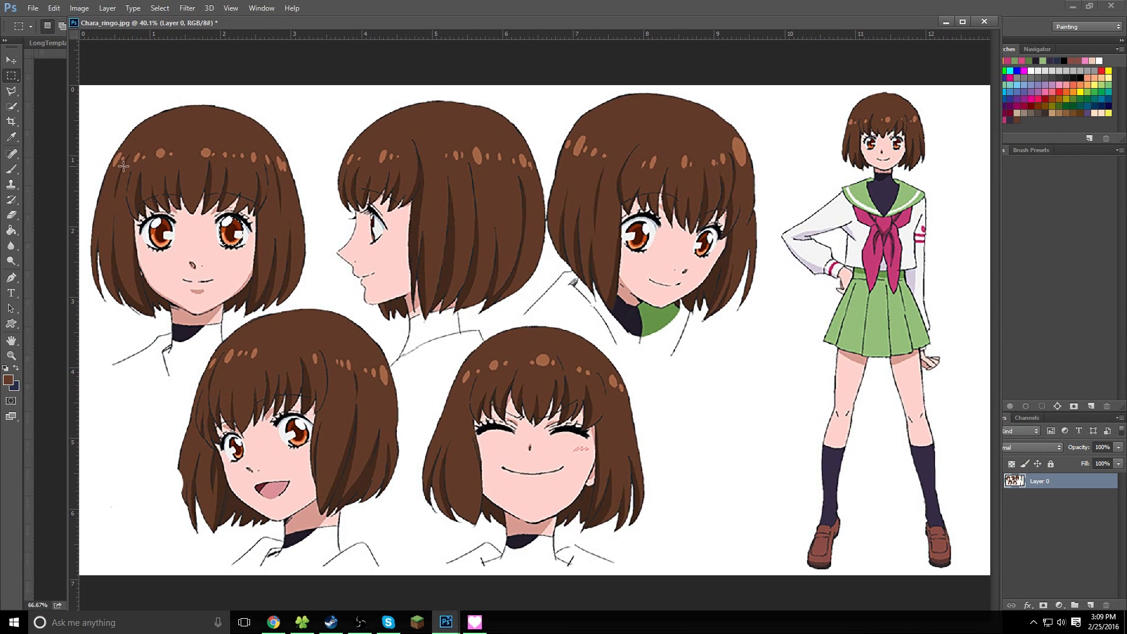
pyautogui.moveTo(68, 164); pyautogui.dragTo(748, 237)
pyautogui.moveTo(855, 15)
pyautogui.mouseDown()
pyautogui.moveTo(837, 54)
pyautogui.moveTo(830, 120)
pyautogui.moveTo(844, 106)
pyautogui.moveTo(842, 33)
pyautogui.mouseUp()
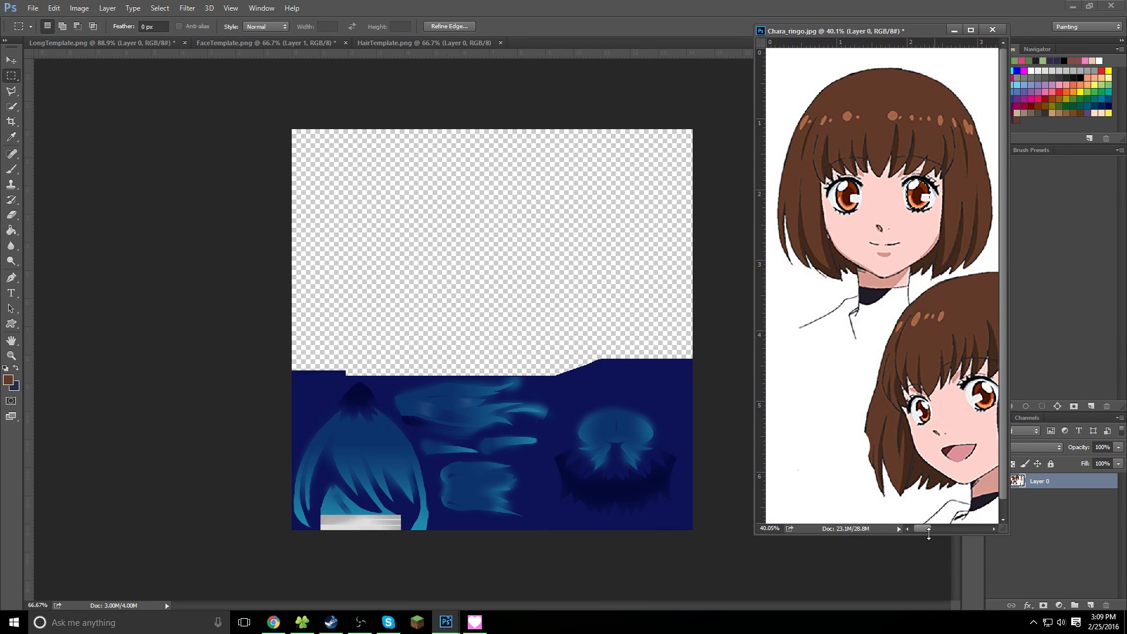
pyautogui.moveTo(925, 529); pyautogui.dragTo(985, 528)
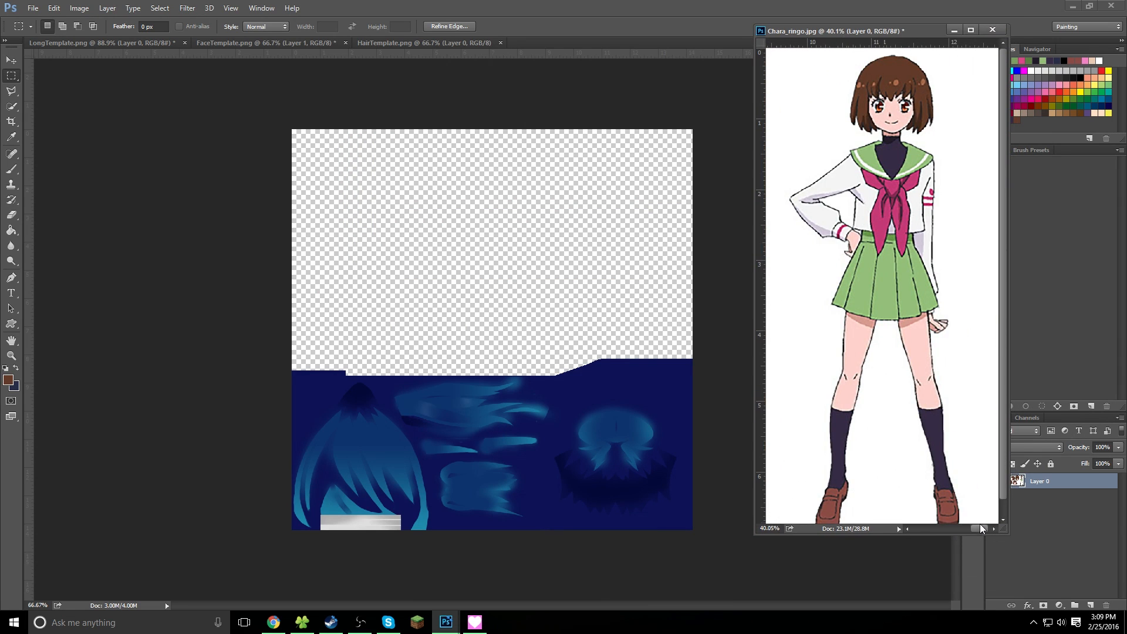
# Colorize the HairTemplate.png layer brown with Hue/Saturation at hue 18, saturation 43 and lightness -29
pyautogui.click(96, 162)
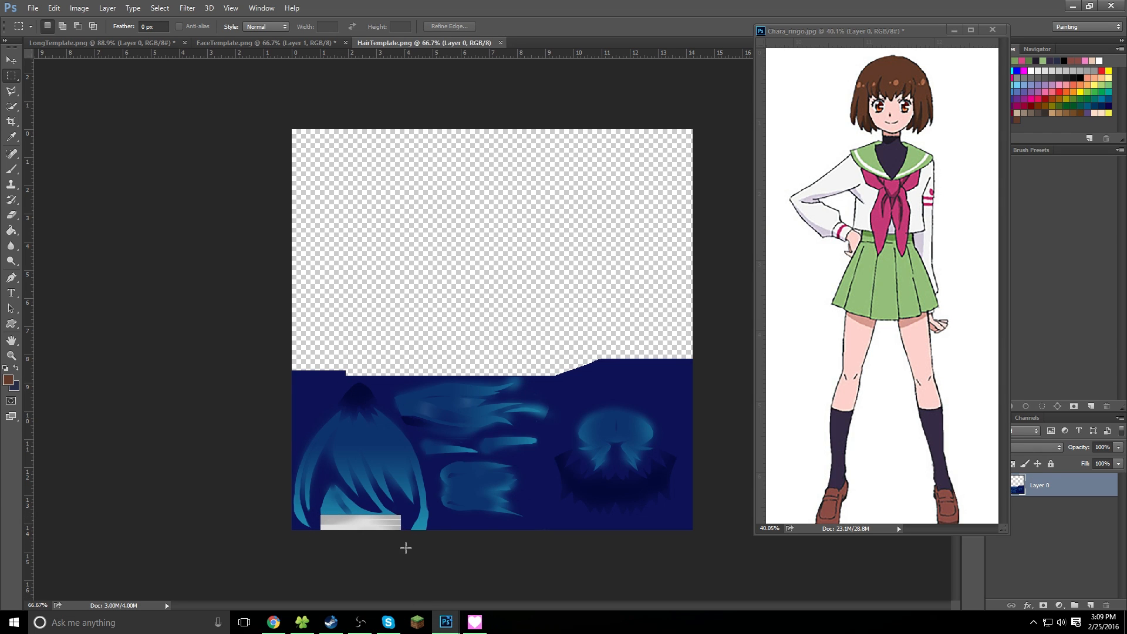
pyautogui.hotkey('ctrl', 'u')
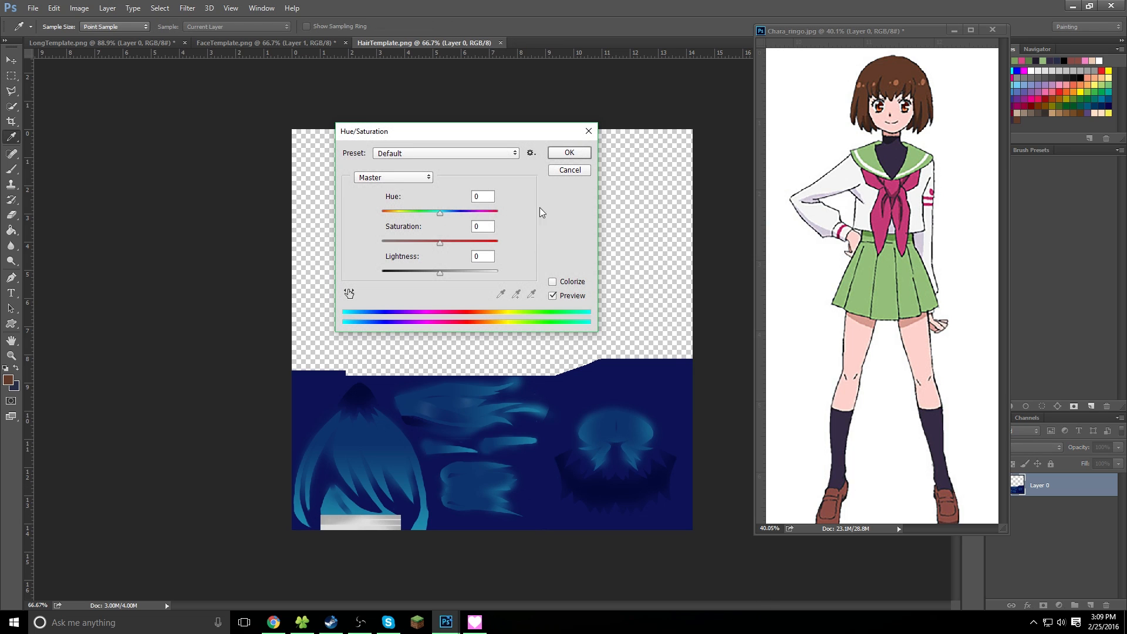
pyautogui.click(553, 282)
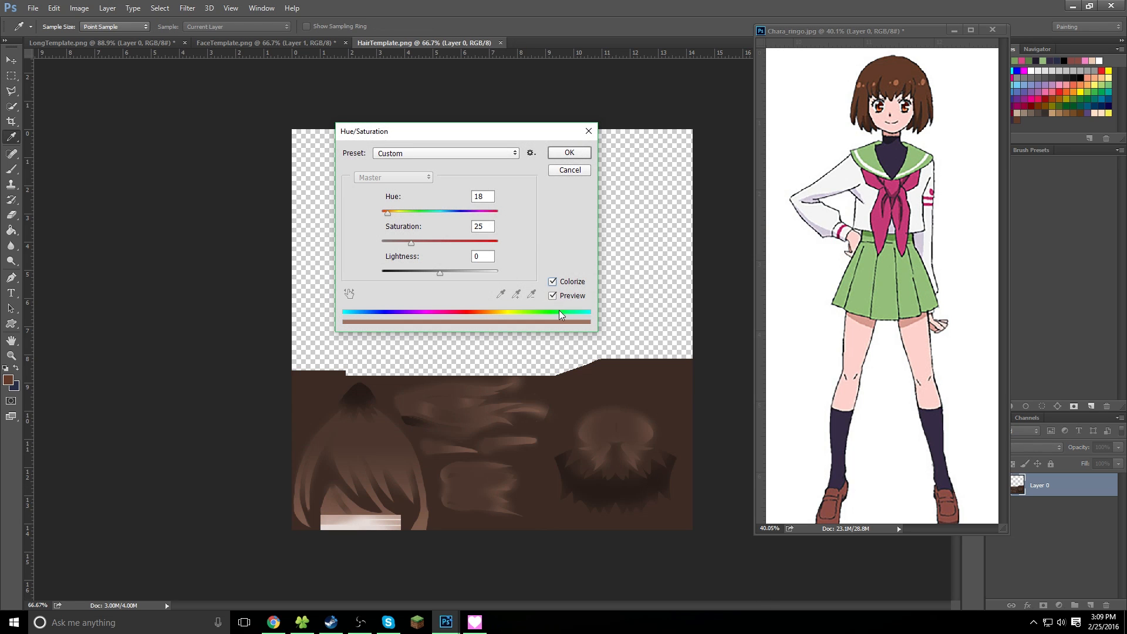
pyautogui.moveTo(416, 243); pyautogui.dragTo(424, 273)
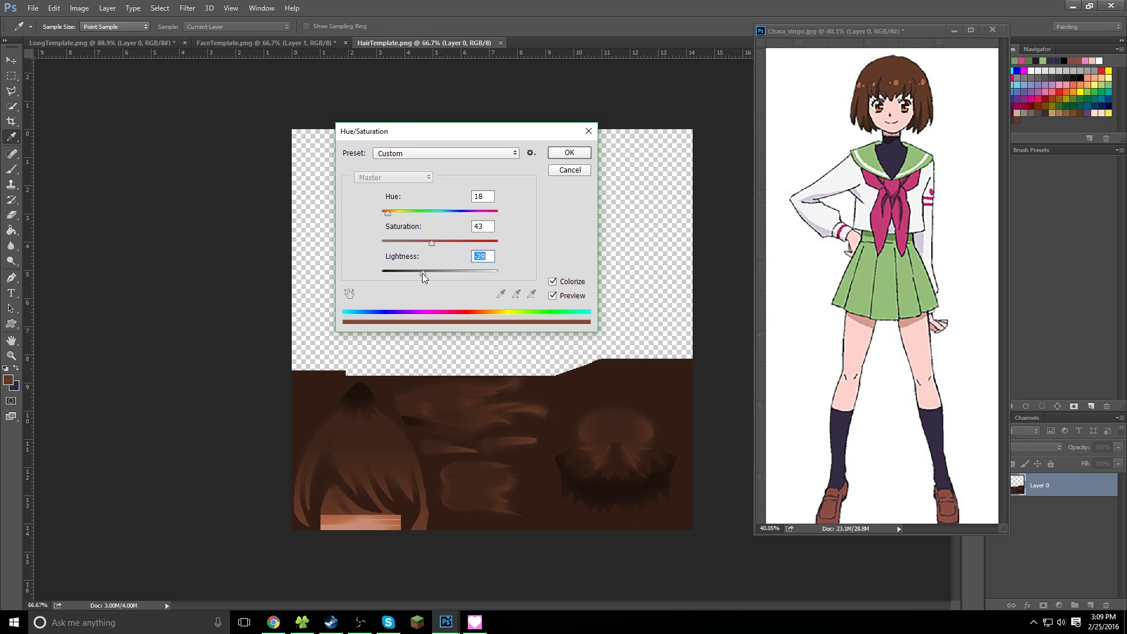
pyautogui.click(570, 154)
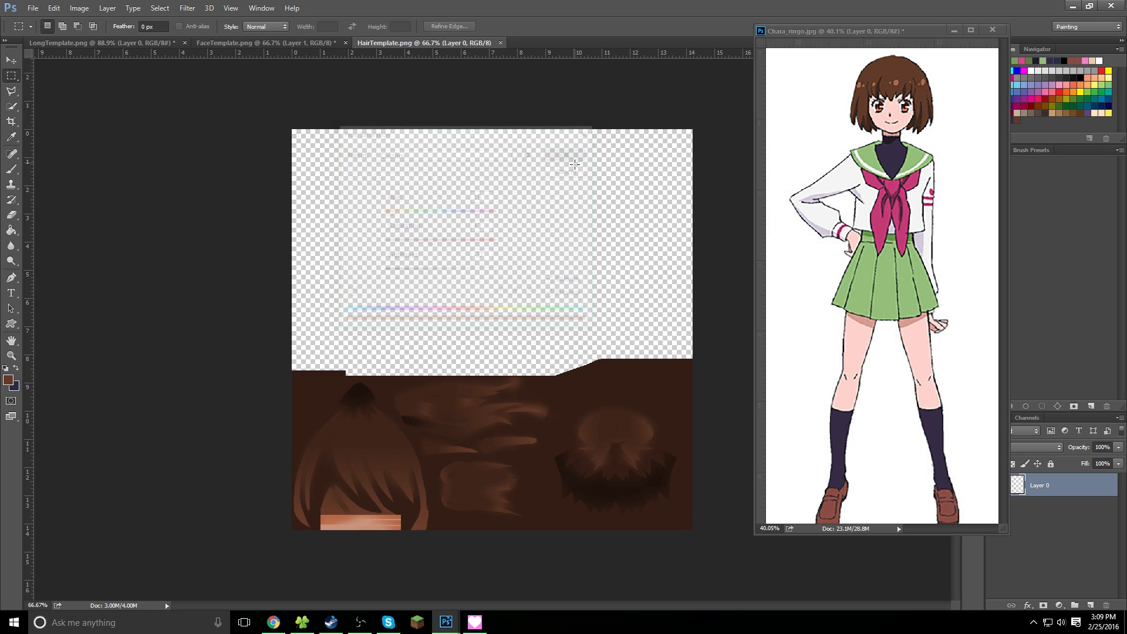
# Save the brown hair texture as a PNG copy named CustomHair in StreamingAssets, replacing the existing file
pyautogui.click(33, 7)
pyautogui.click(65, 137)
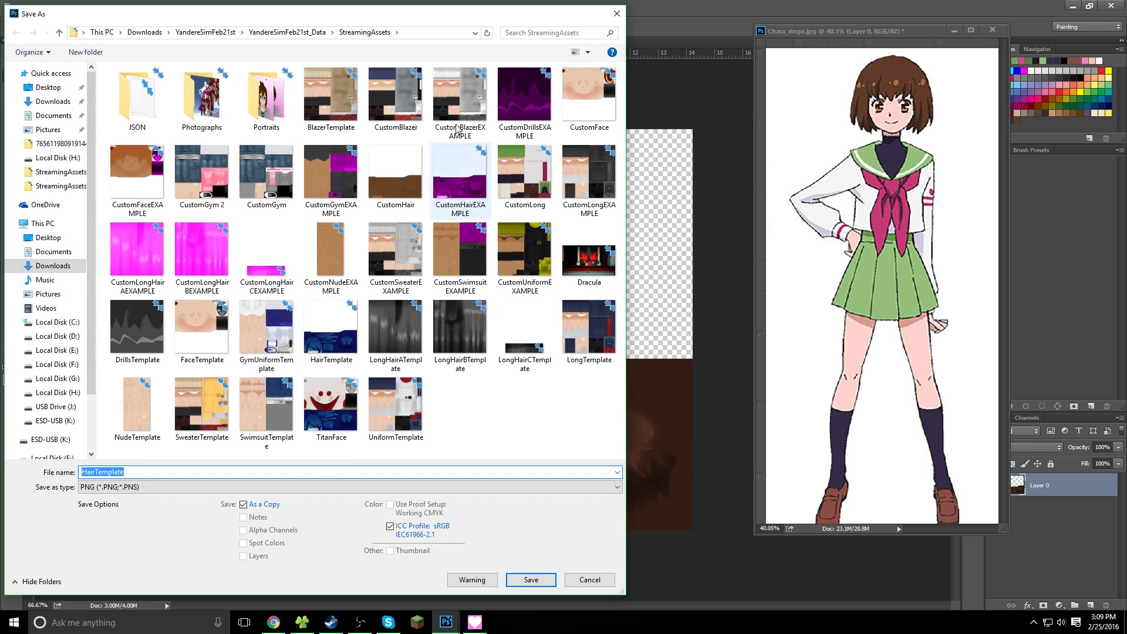
pyautogui.click(395, 173)
pyautogui.click(530, 579)
pyautogui.click(591, 312)
pyautogui.click(599, 195)
# Switch to Yandere Simulator, reload the day to check the brown hair on the character, and return to Photoshop
pyautogui.click(475, 623)
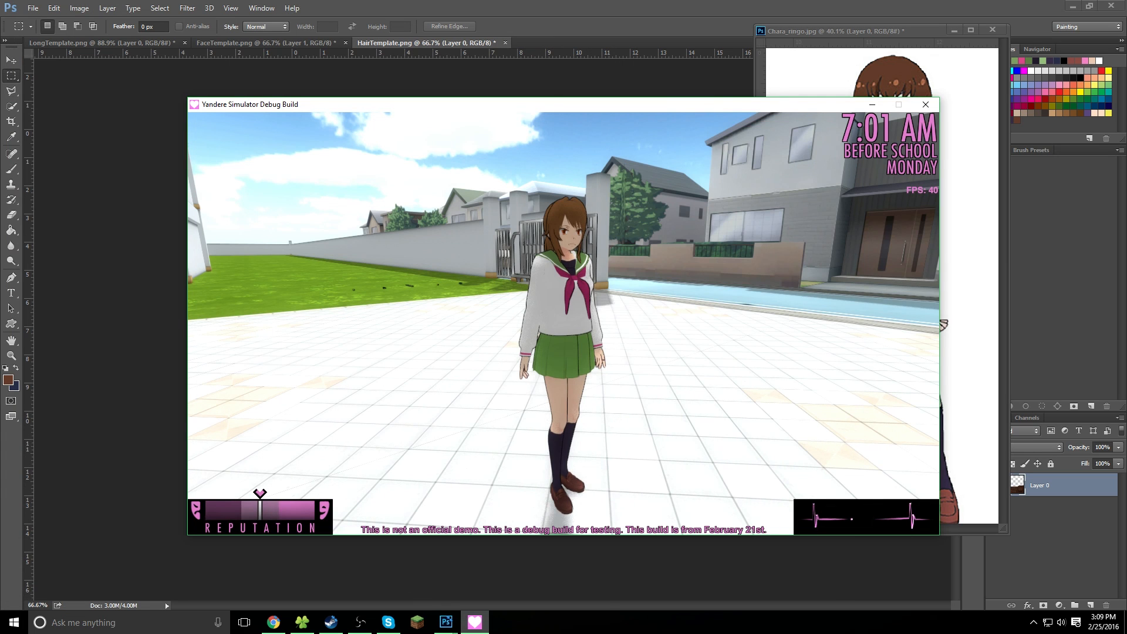
pyautogui.press('`')
pyautogui.press('s')
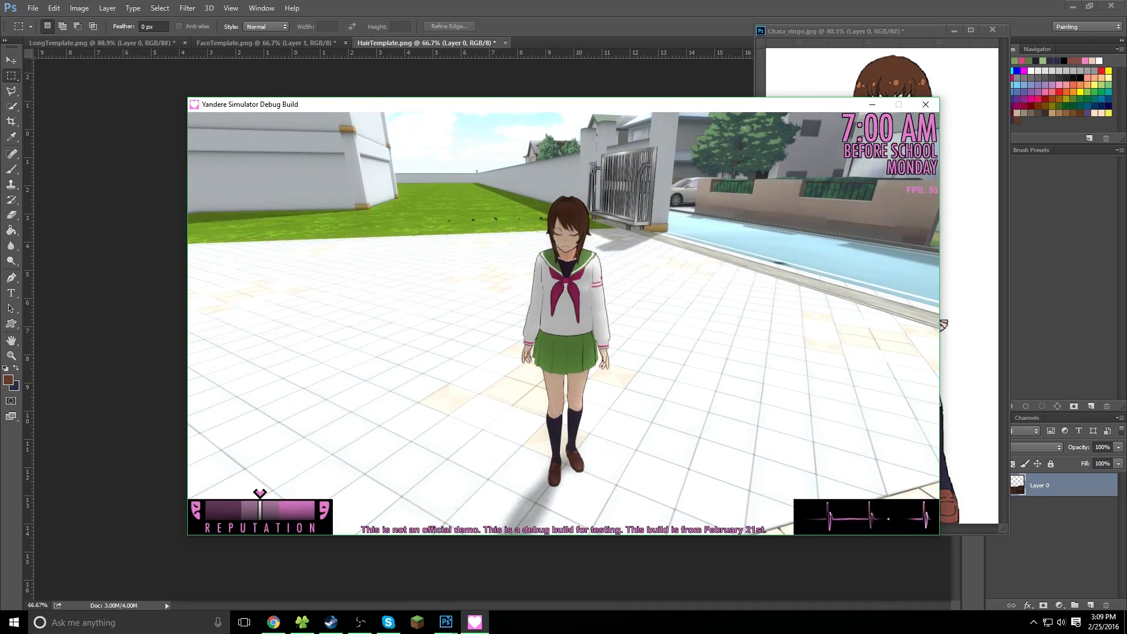
pyautogui.hotkey('alt', 'Tab')
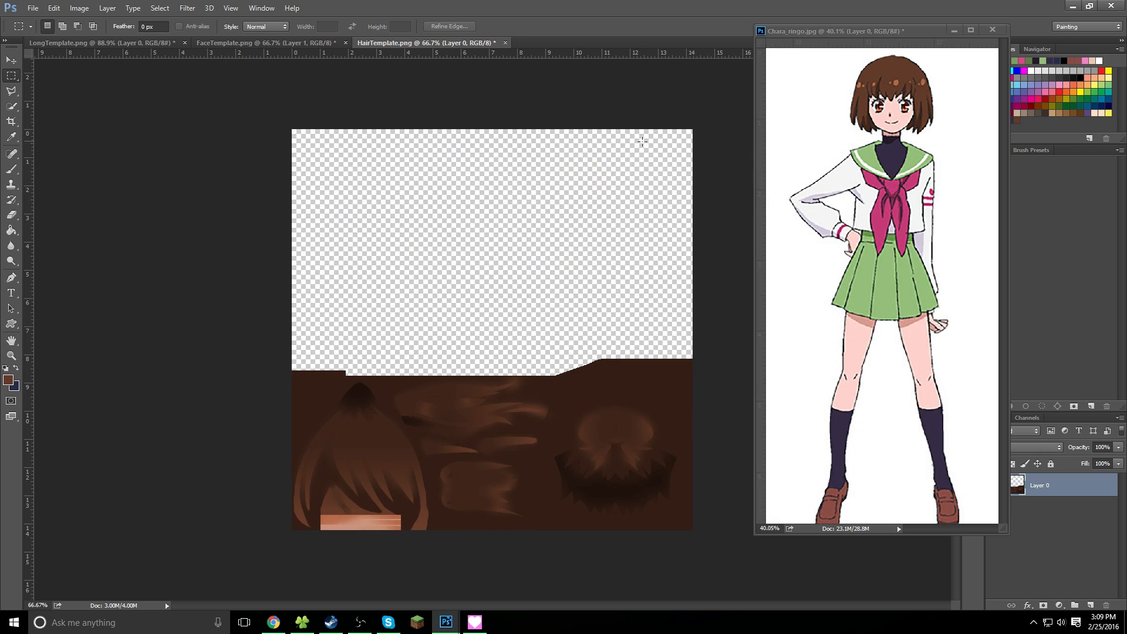
# Colorize the hair texture again to a brighter brown with hue 18, saturation 59 and lightness +5
pyautogui.hotkey('ctrl', 'u')
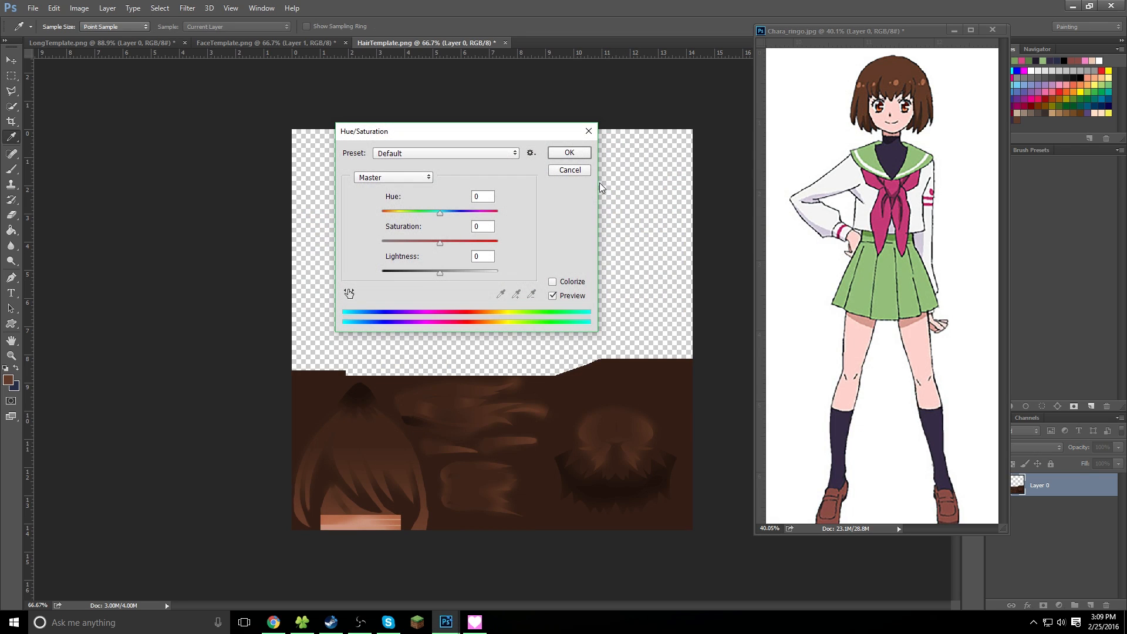
pyautogui.click(553, 283)
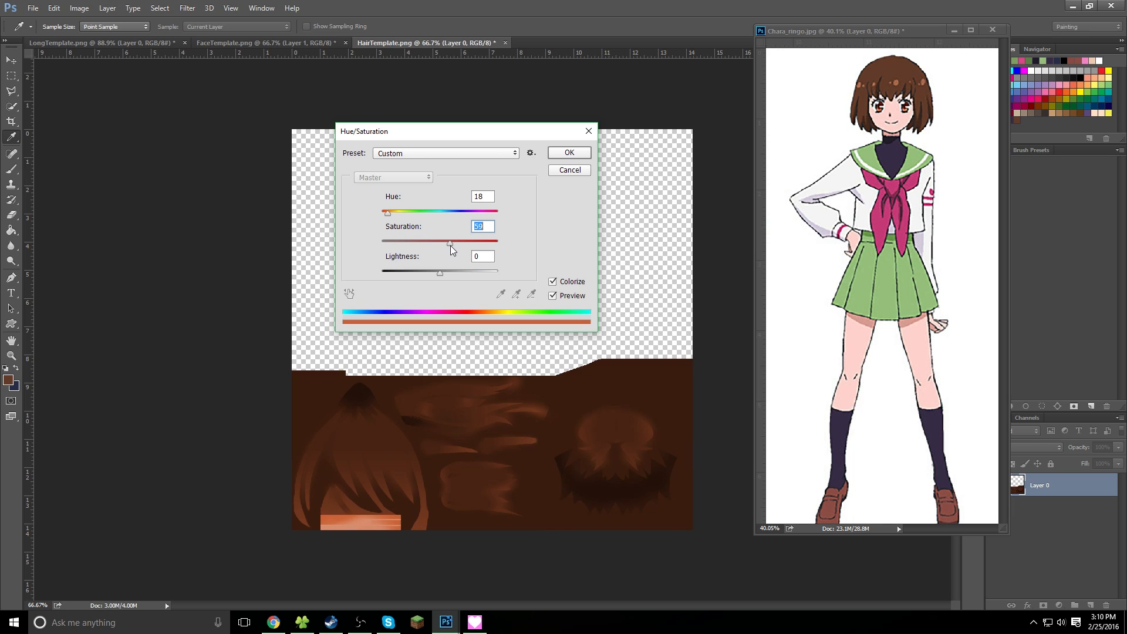
pyautogui.click(443, 273)
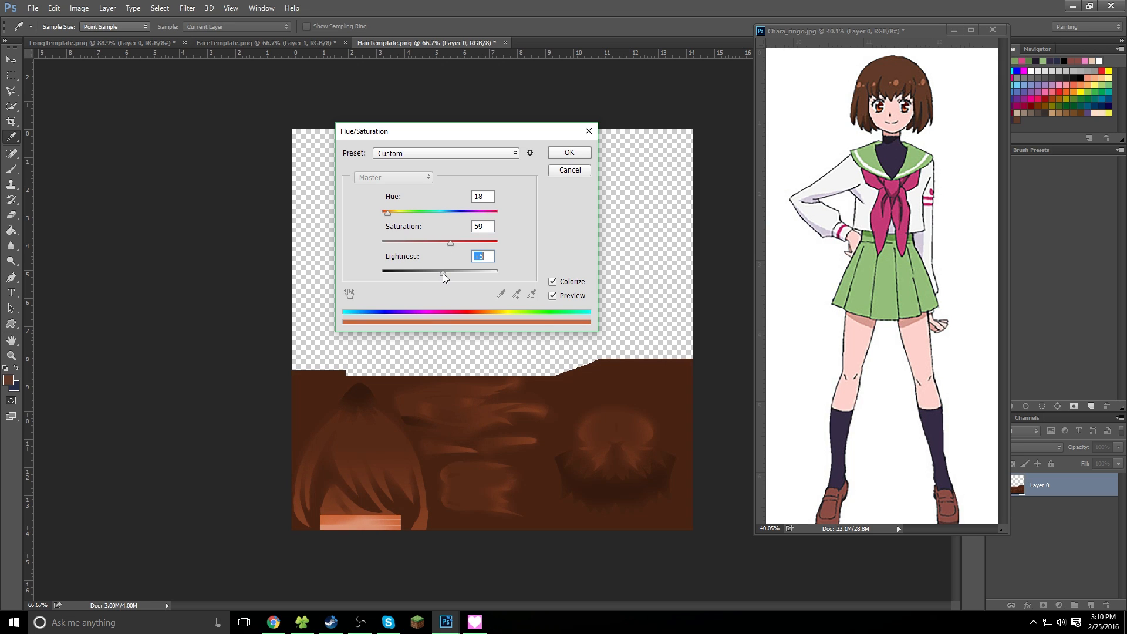
pyautogui.click(568, 154)
pyautogui.press('m')
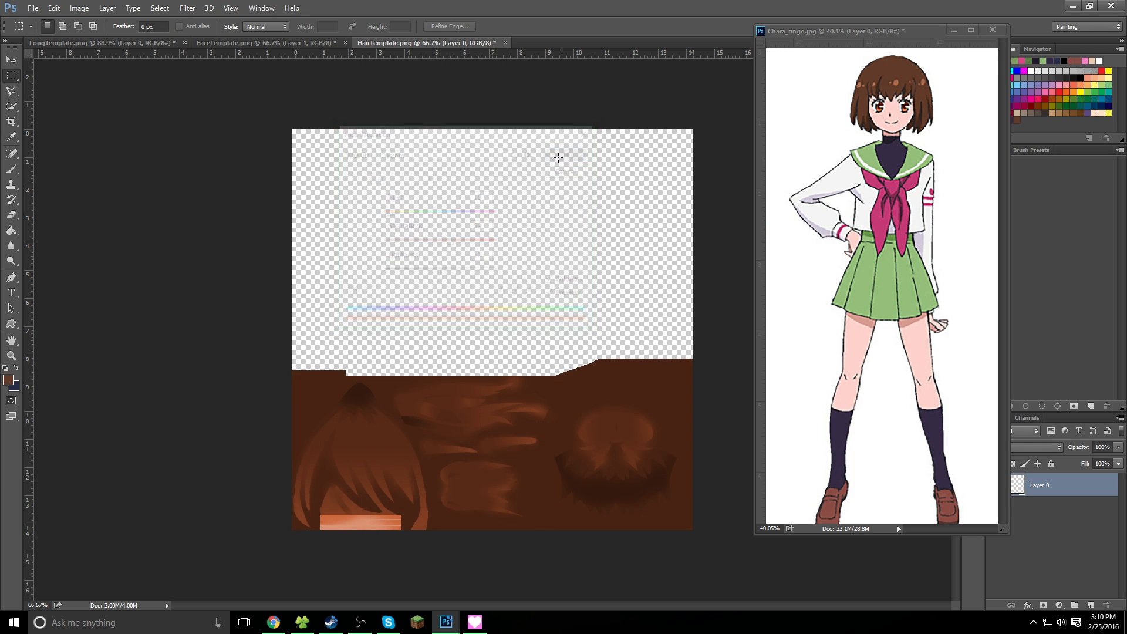
# Save the brightened hair texture as CustomHair in PNG format, replacing the existing file
pyautogui.click(32, 7)
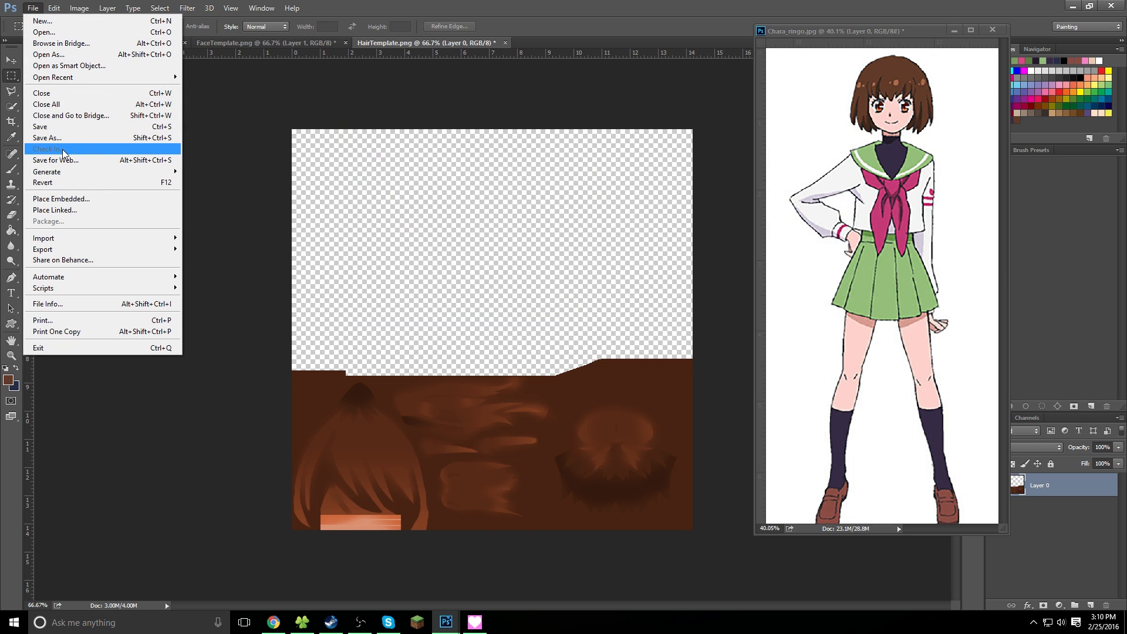
pyautogui.click(50, 138)
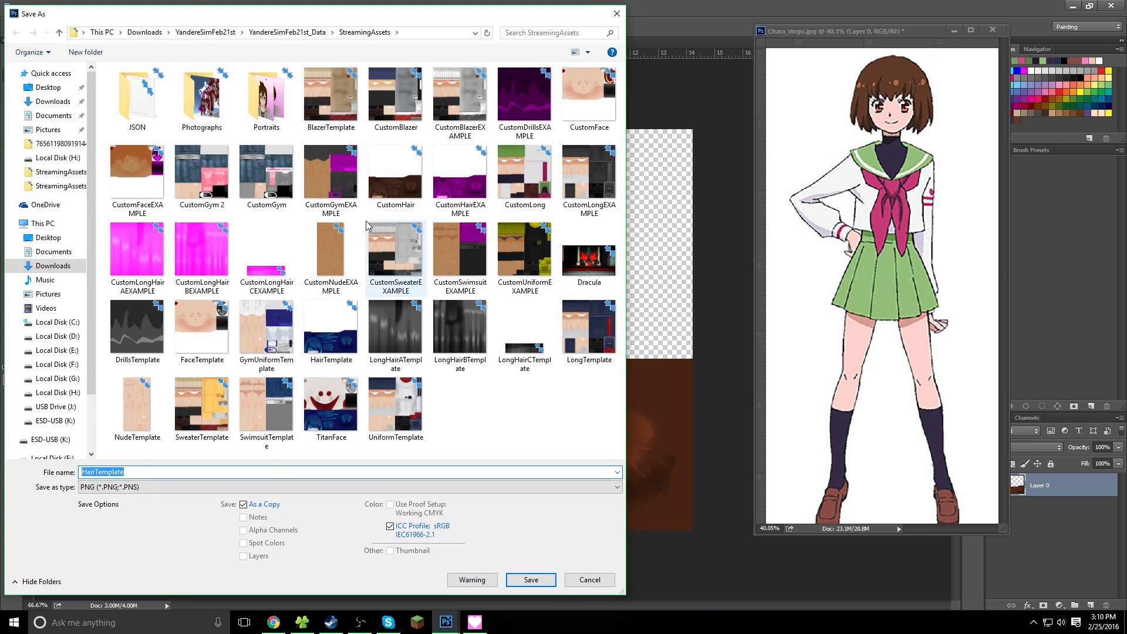
pyautogui.click(384, 197)
pyautogui.click(531, 579)
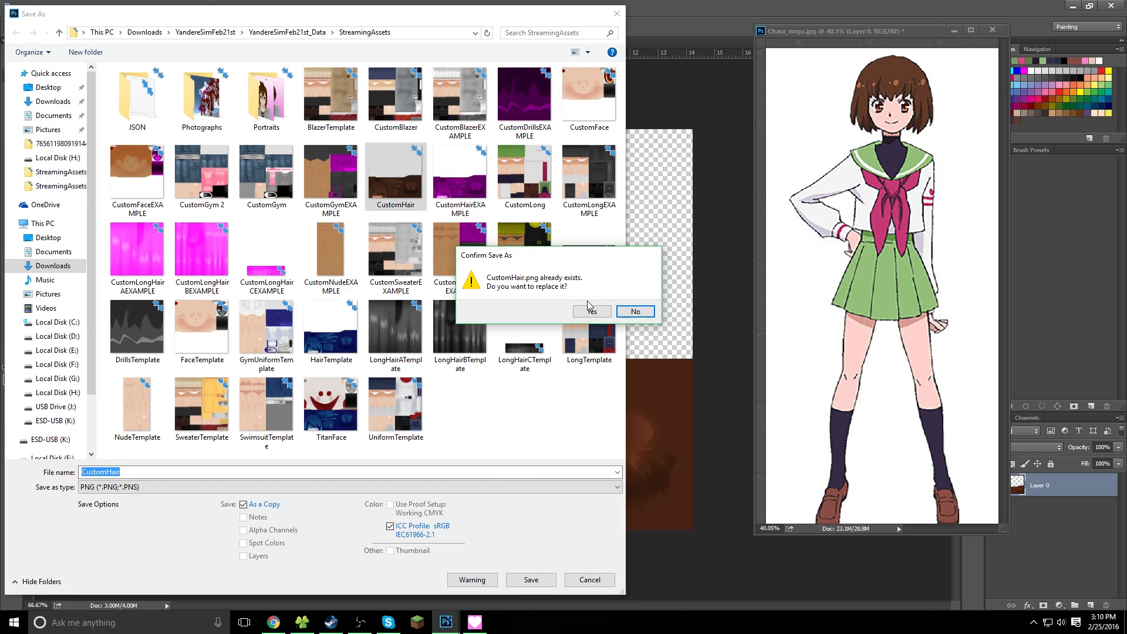
pyautogui.click(586, 309)
pyautogui.click(602, 197)
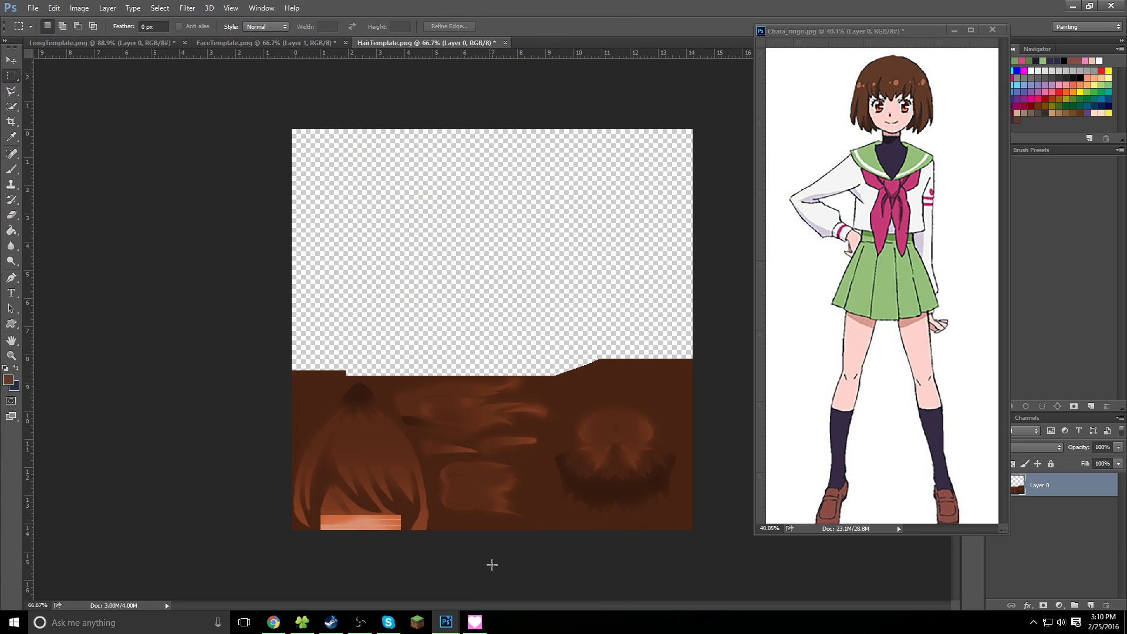
# Switch to Yandere Simulator, reload the day to check the brighter hair colour, and return to Photoshop
pyautogui.click(477, 624)
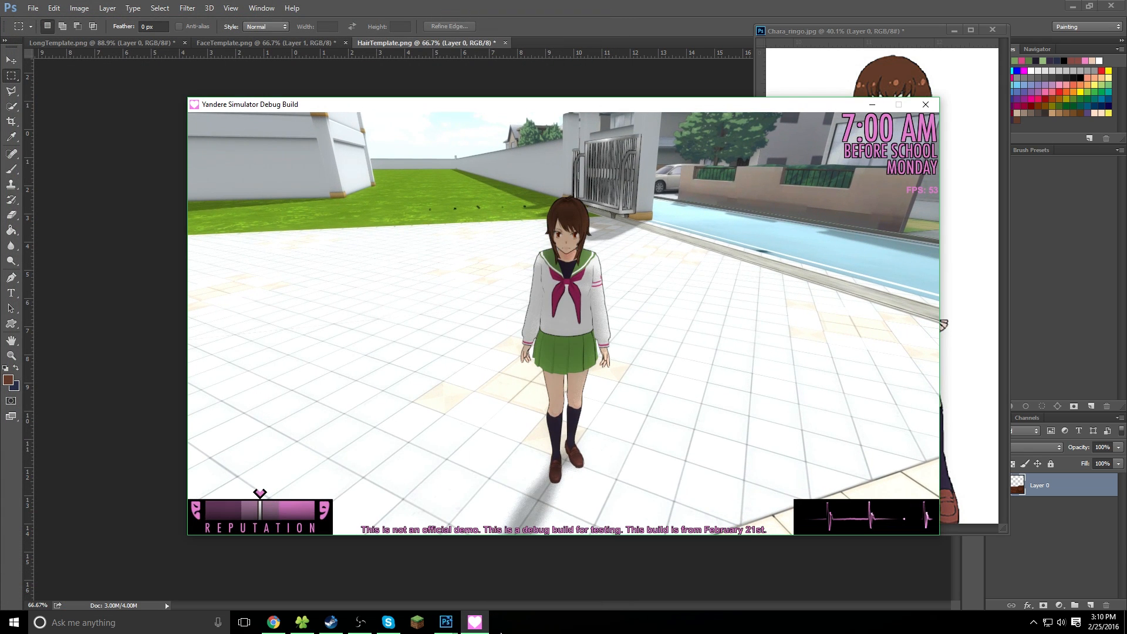
pyautogui.press('`')
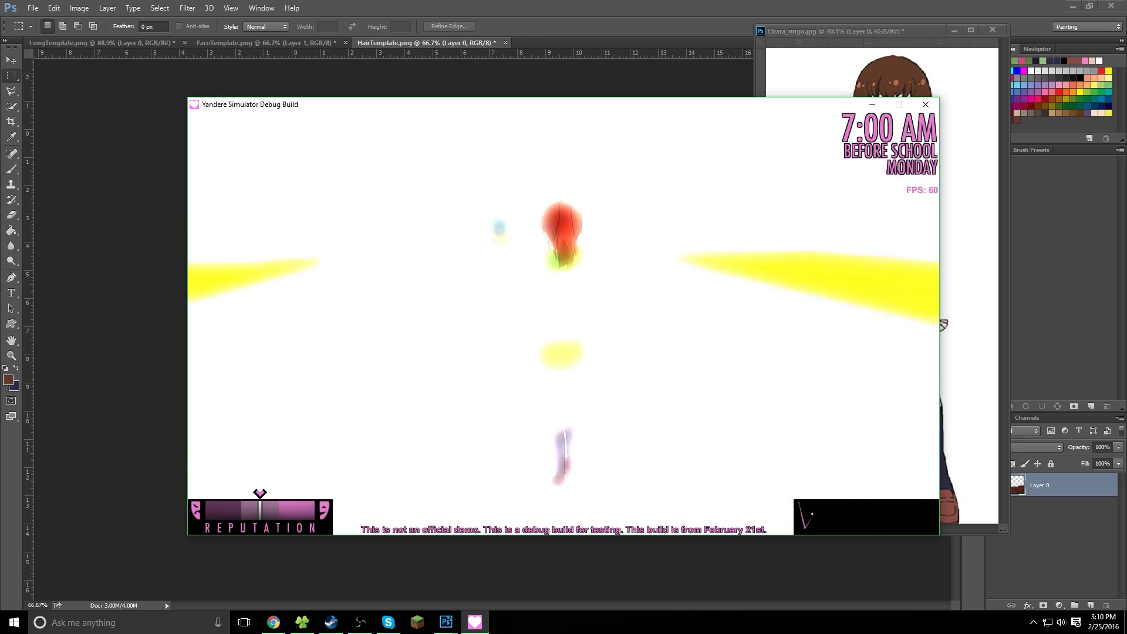
pyautogui.press('s')
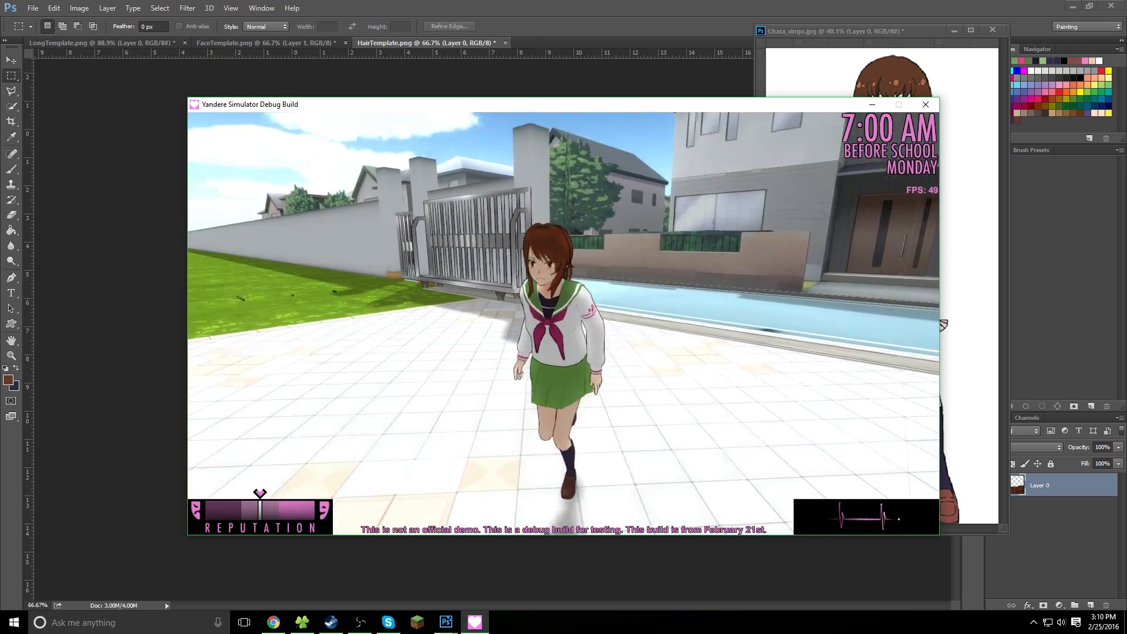
pyautogui.hotkey('alt', 'Tab')
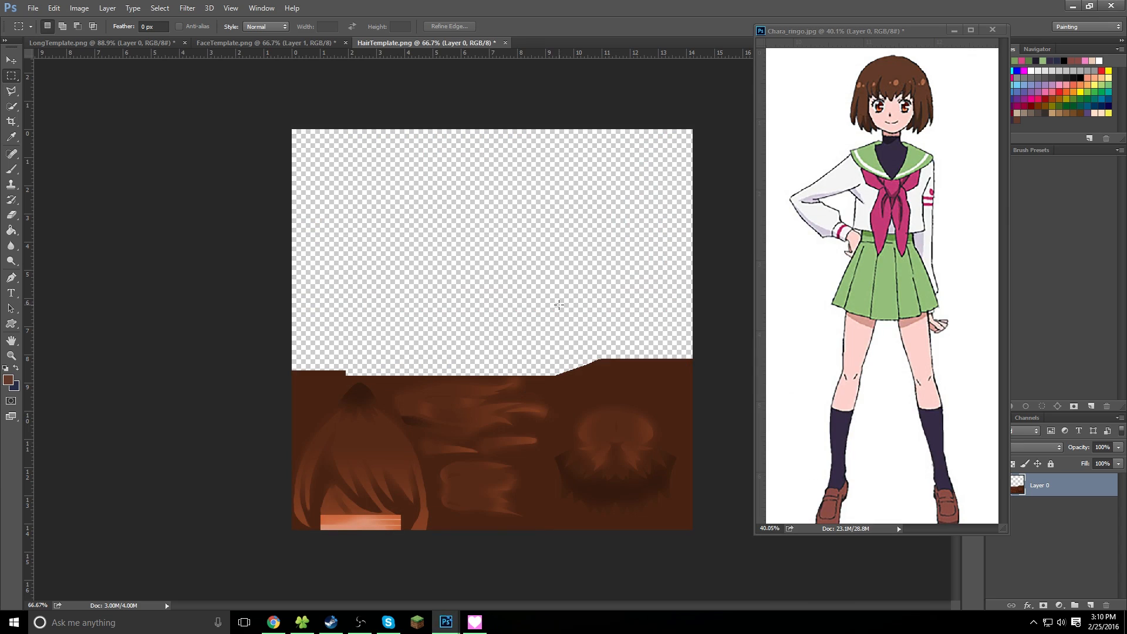
# Darken the hair texture with a Hue/Saturation lightness of -13, leaving Colorize off
pyautogui.hotkey('ctrl', 'u')
pyautogui.moveTo(441, 271); pyautogui.dragTo(432, 274)
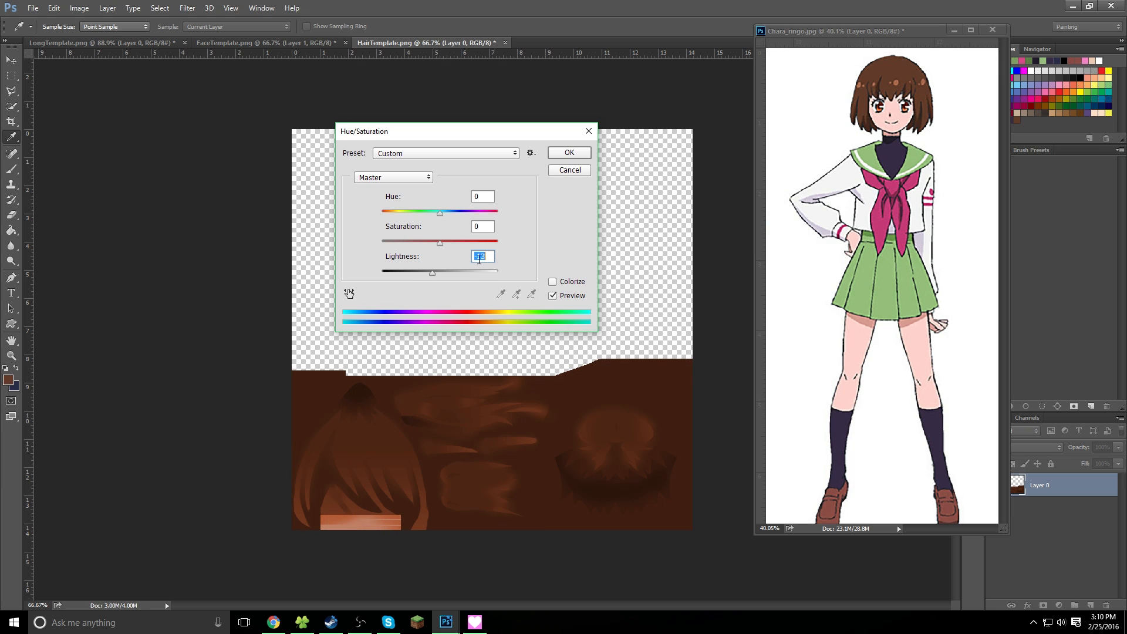
pyautogui.click(562, 154)
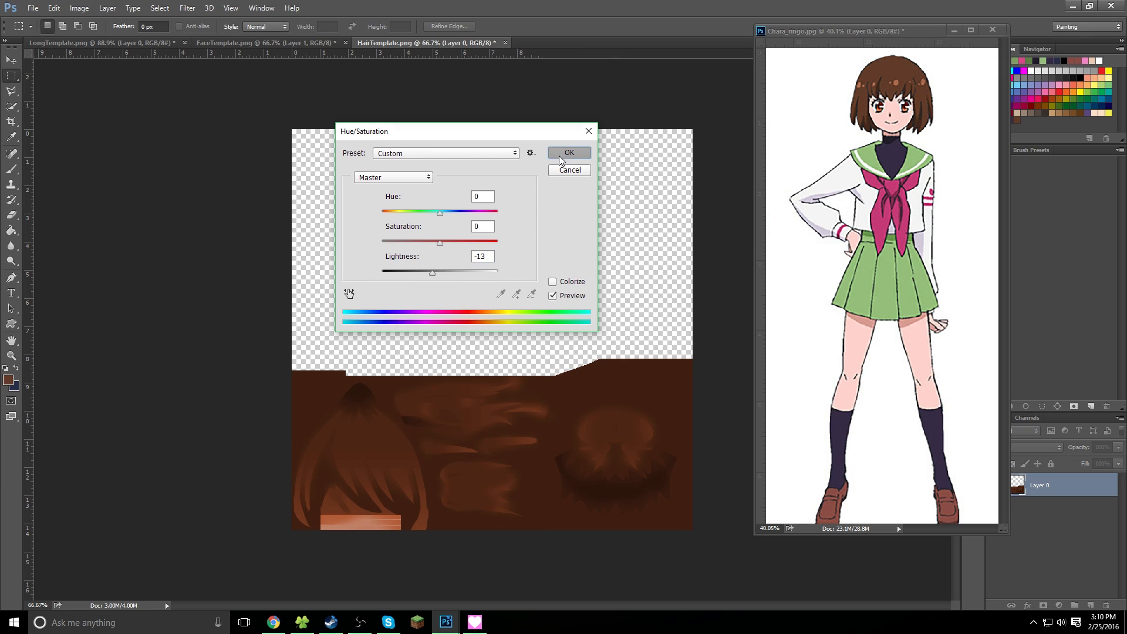
# Save the darkened hair texture as a PNG copy over the existing CustomHair file
pyautogui.click(32, 7)
pyautogui.click(47, 137)
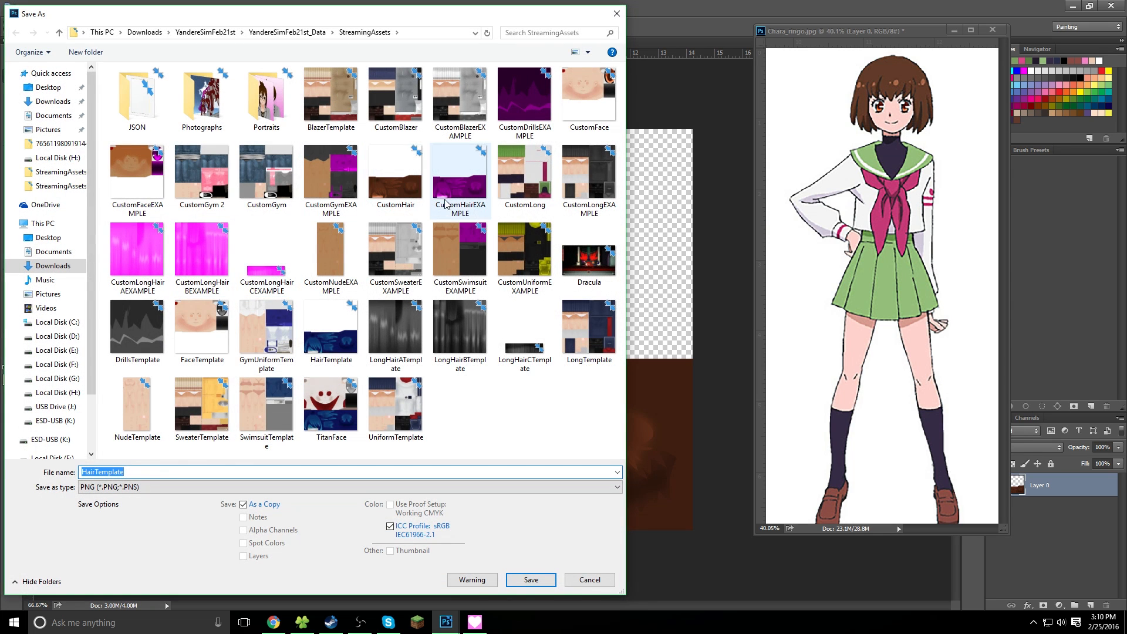
pyautogui.click(395, 174)
pyautogui.click(531, 580)
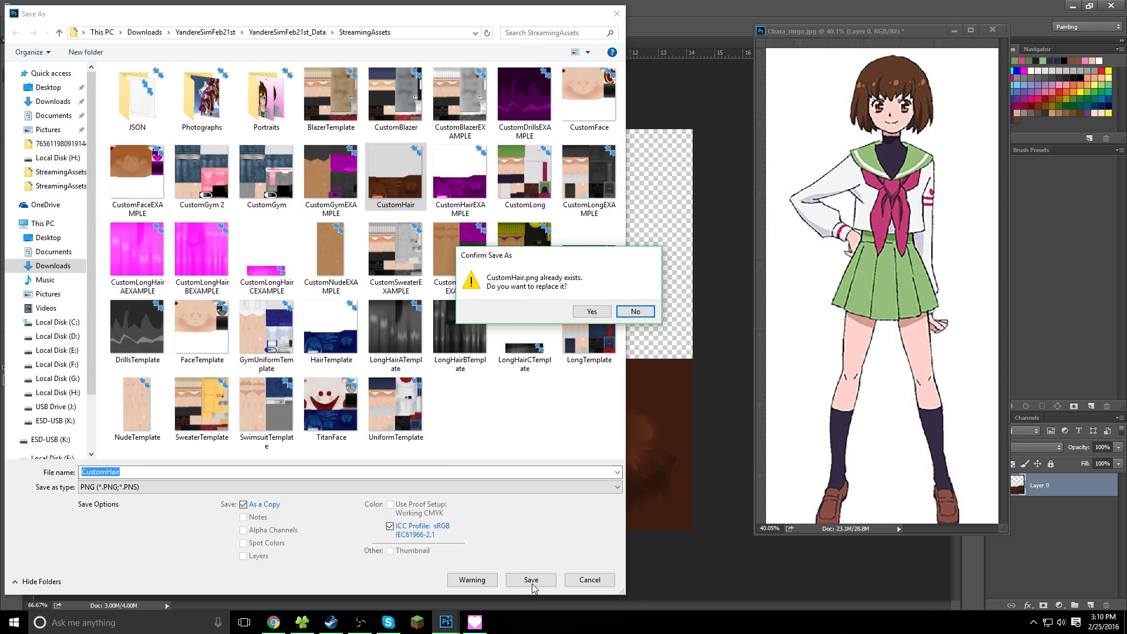
pyautogui.click(592, 312)
pyautogui.click(590, 193)
# Switch to Yandere Simulator, reload the day, and walk the character around to examine the darkened hair
pyautogui.click(473, 625)
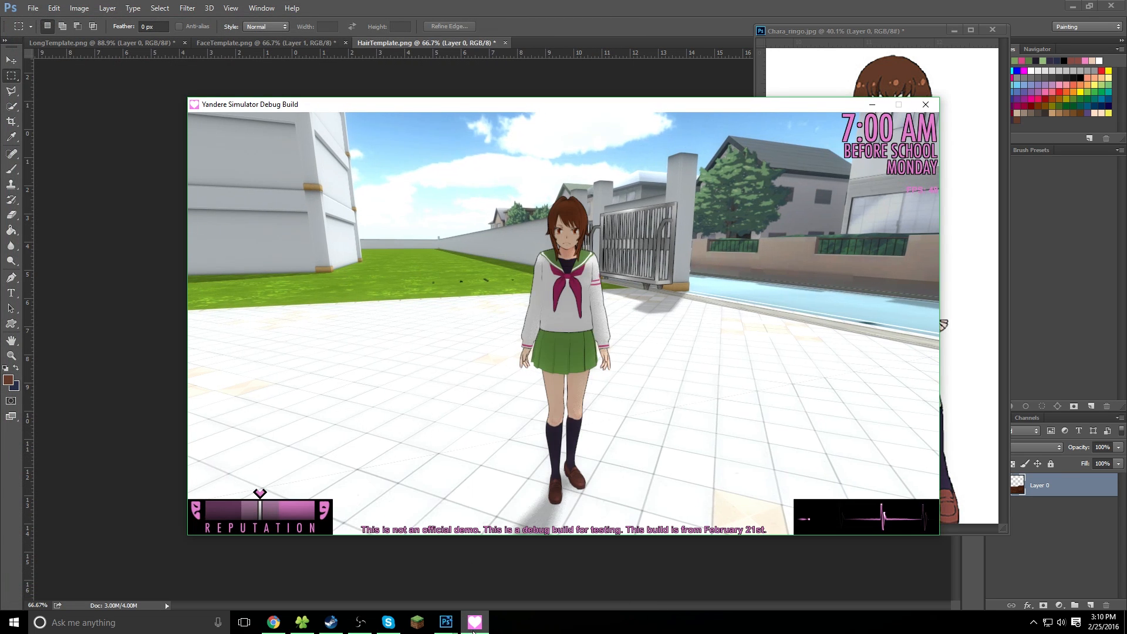
pyautogui.press('`')
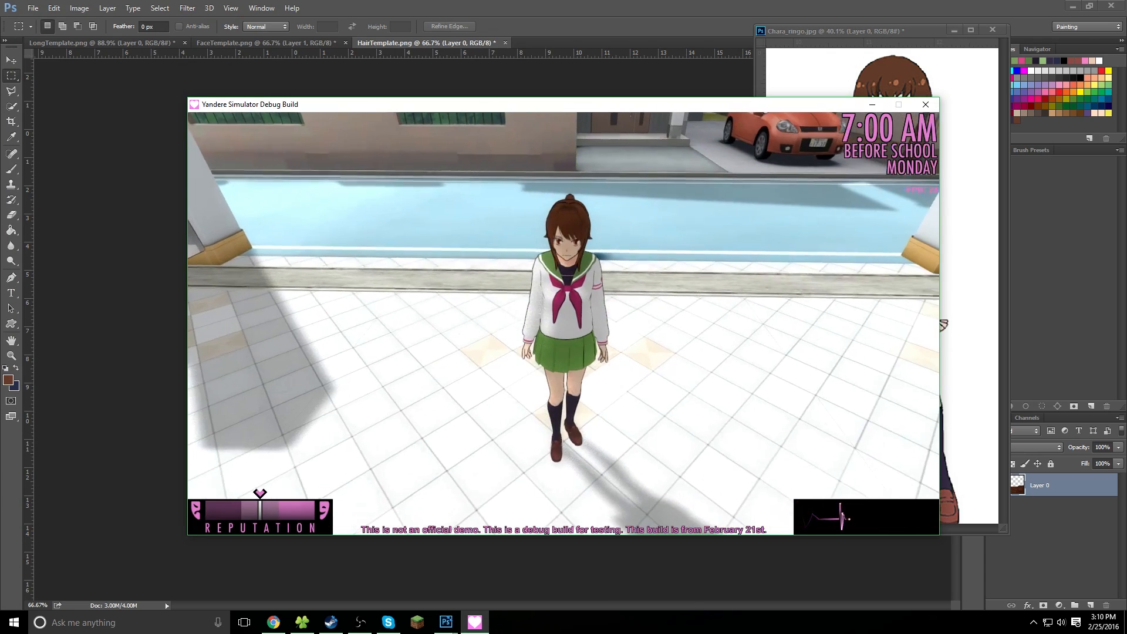
pyautogui.press('s')
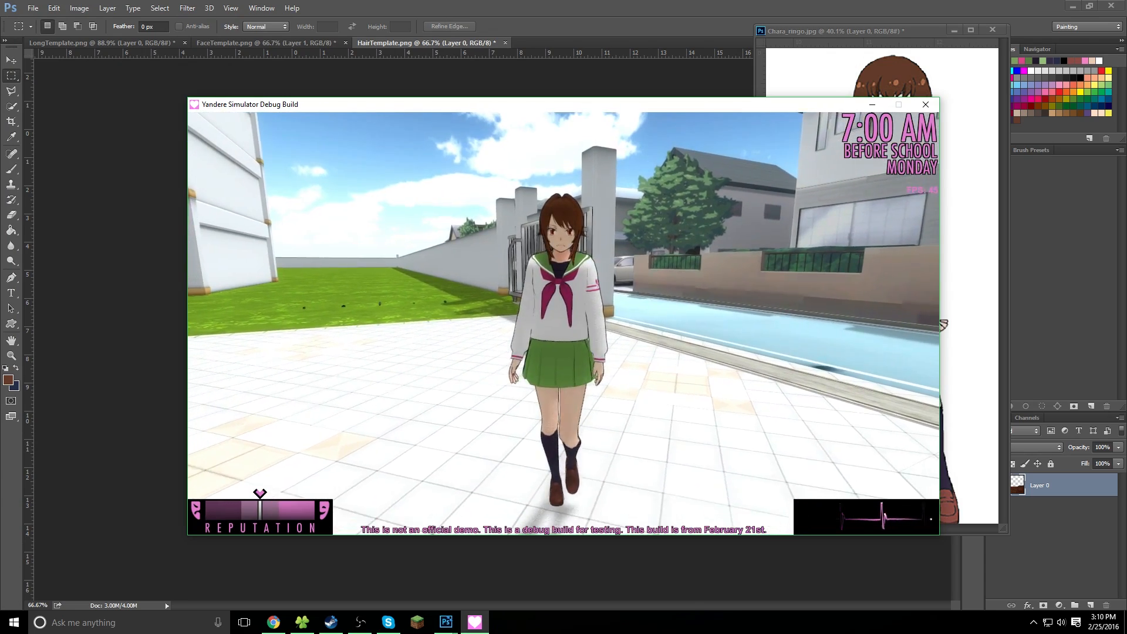
pyautogui.press('s')
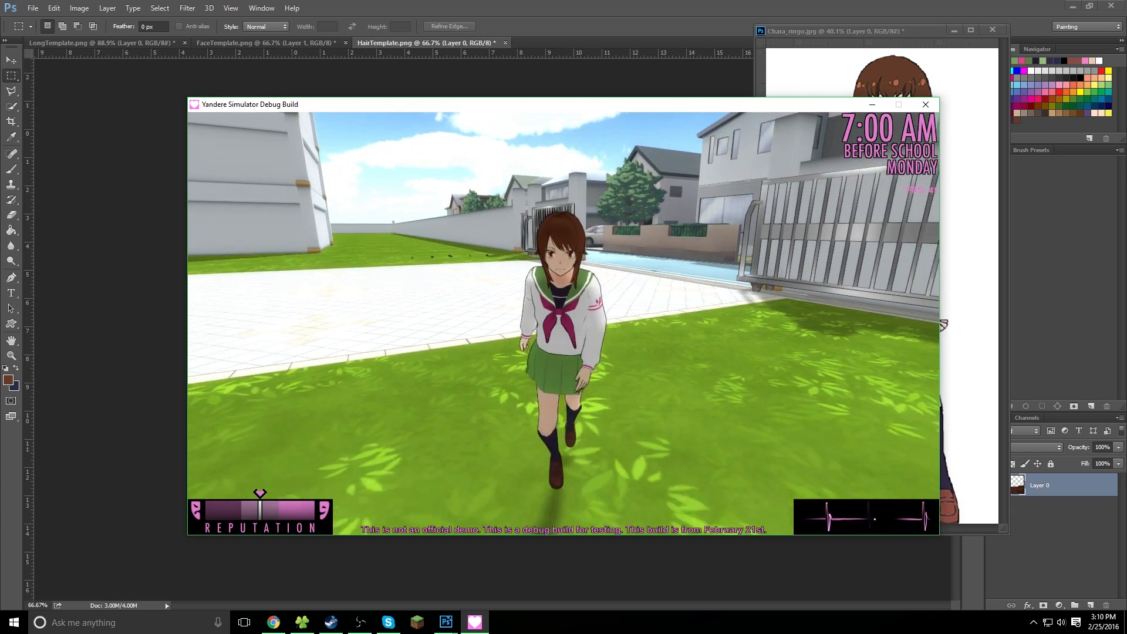
pyautogui.press('s')
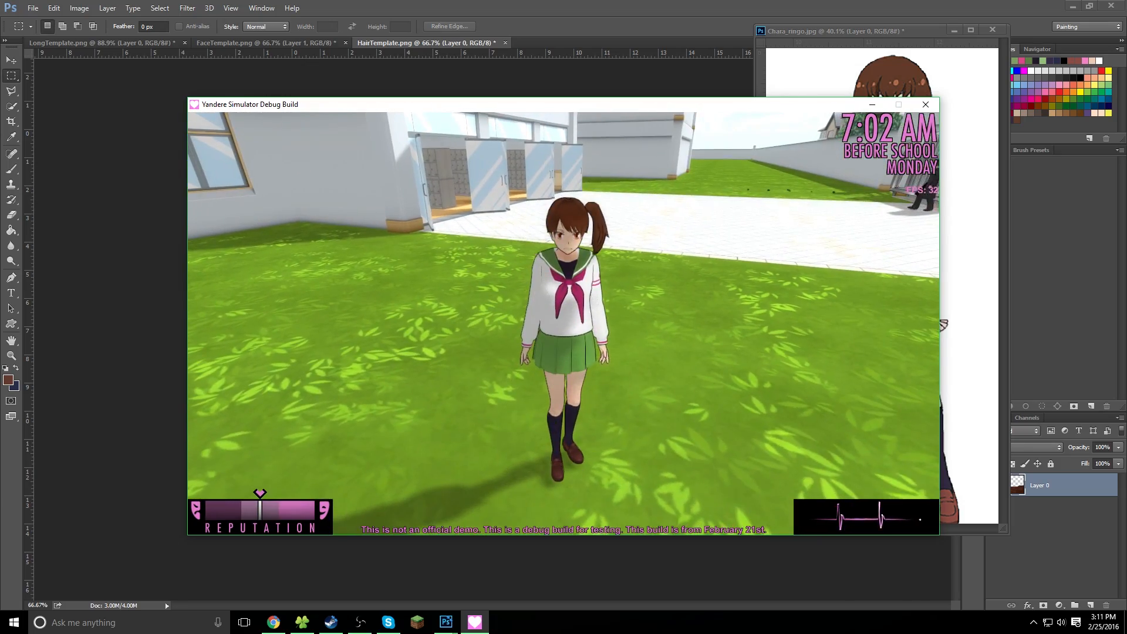
# Cycle through all of the character's hairstyles in the game until the brown custom ponytail is back, and look at it from the front
pyautogui.press('h')
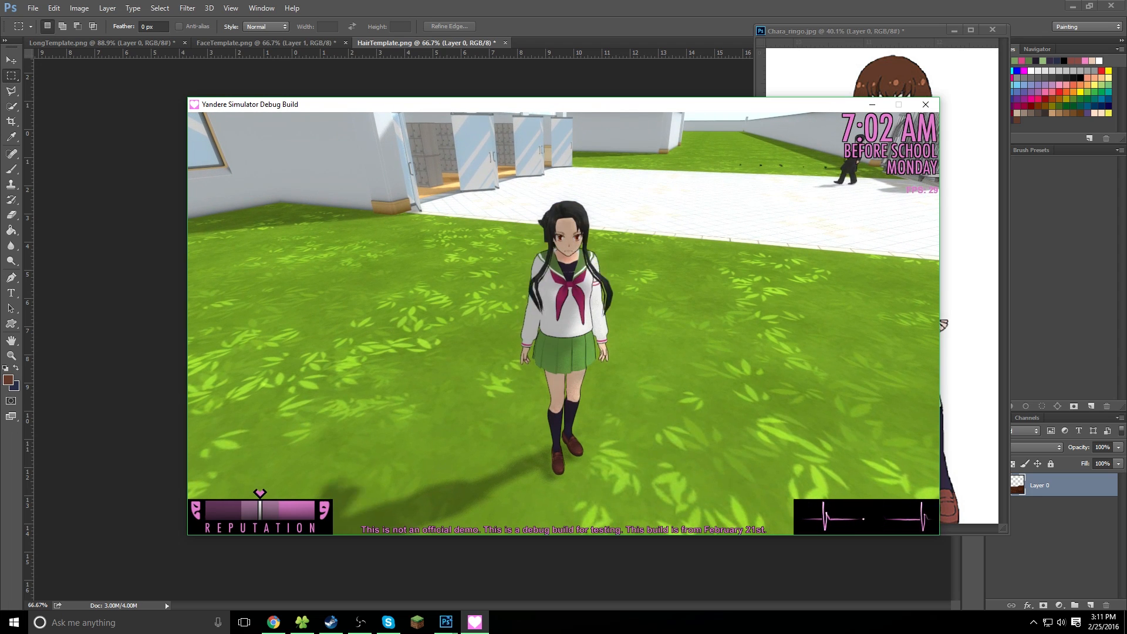
pyautogui.press('h')
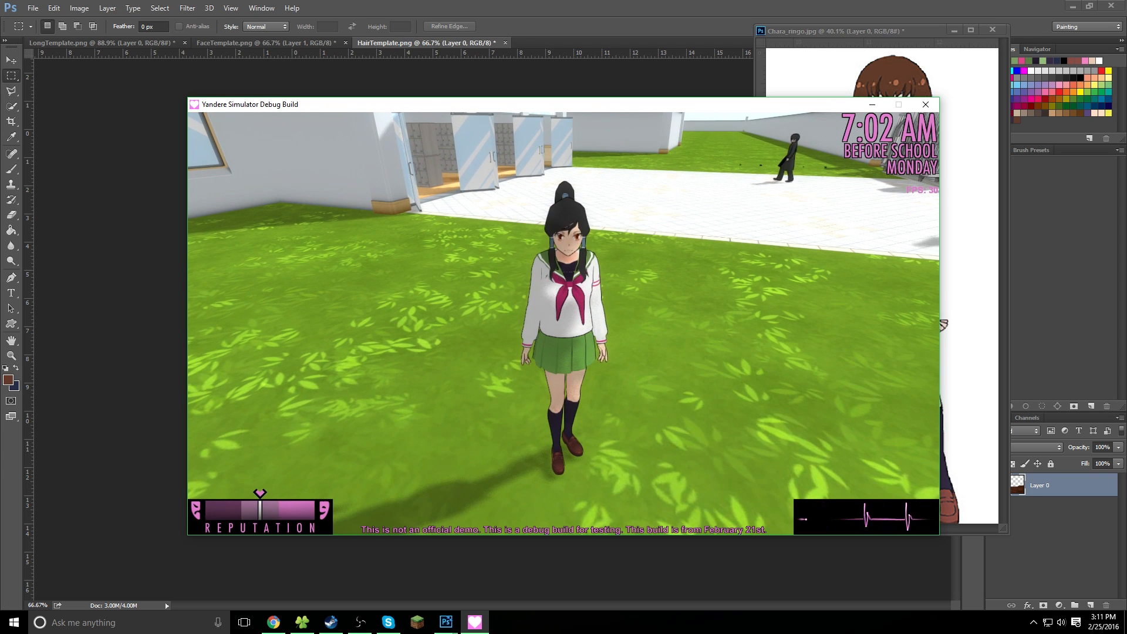
pyautogui.press('h')
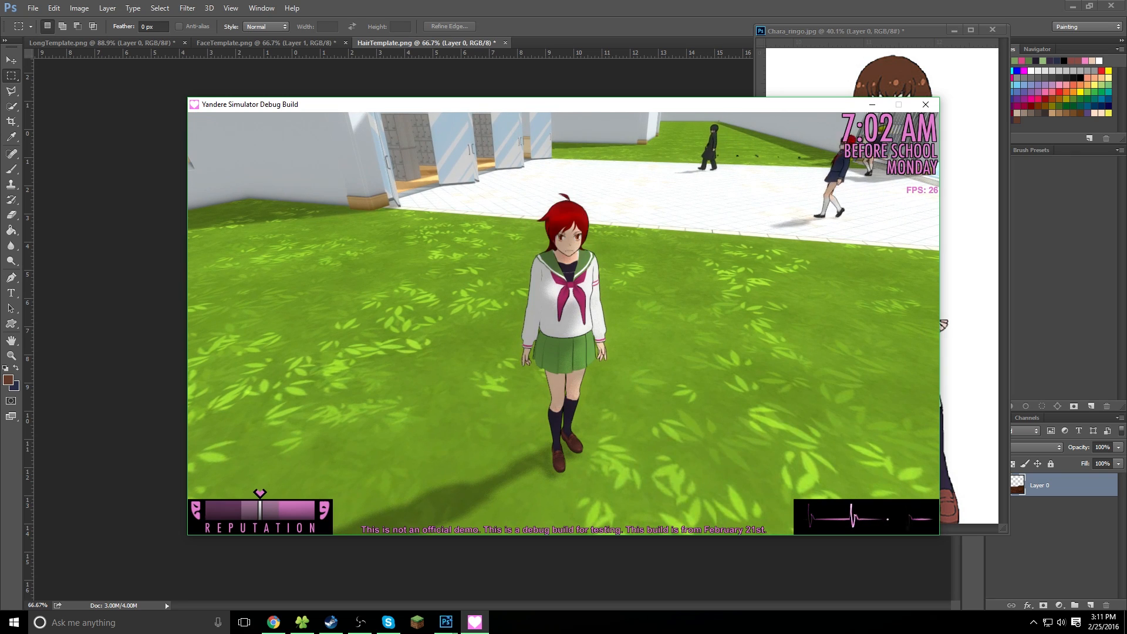
pyautogui.press('h')
pyautogui.press('h')
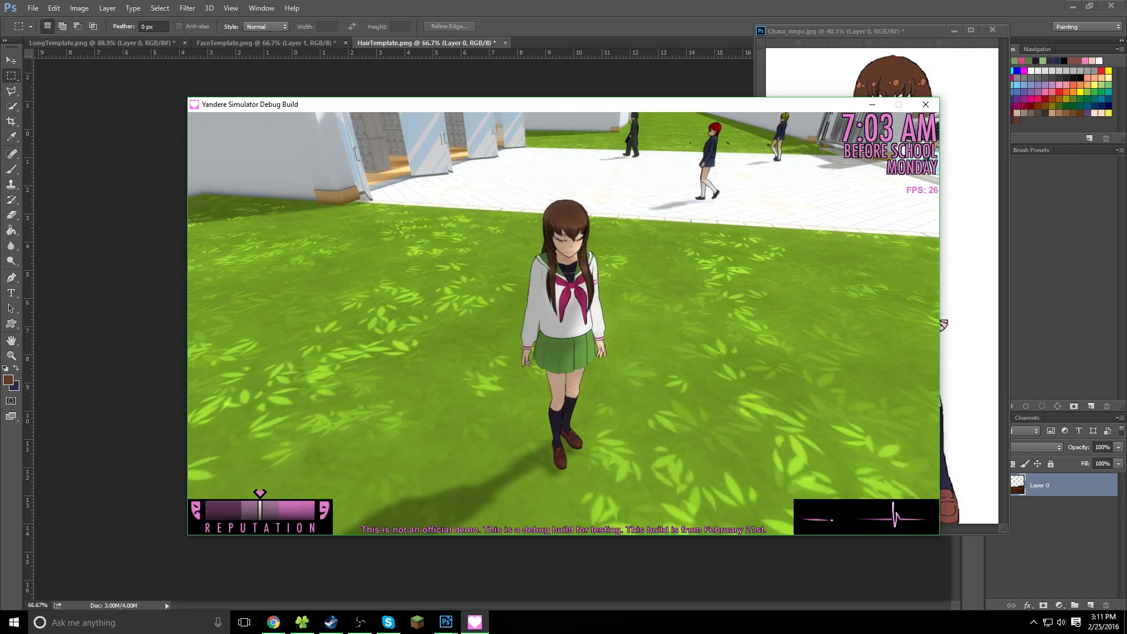
pyautogui.press('h')
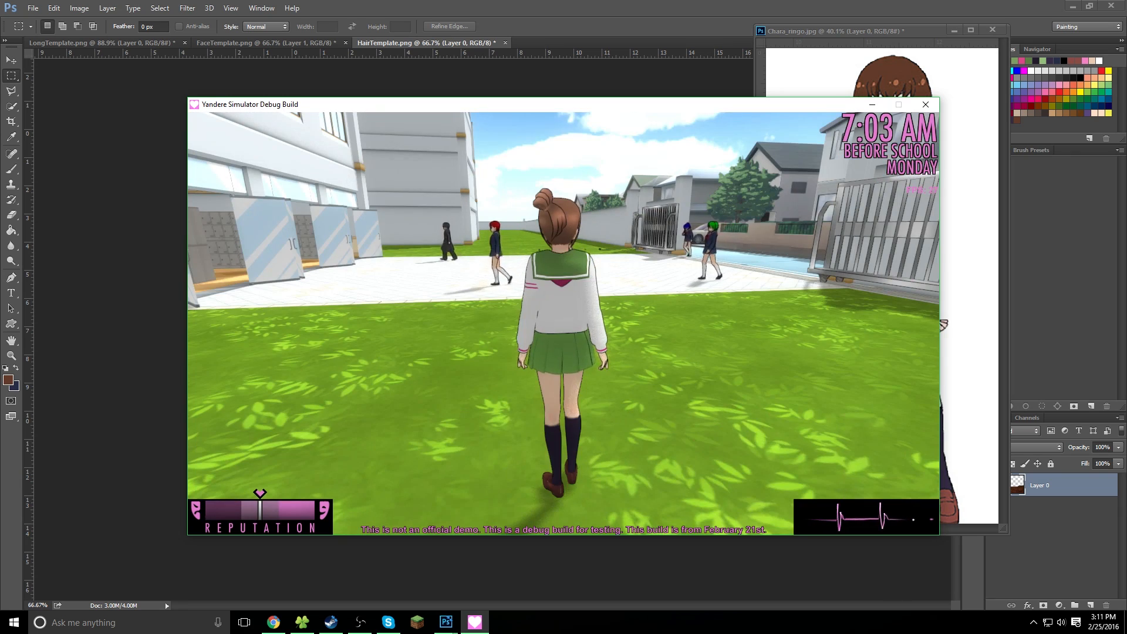
pyautogui.press('h')
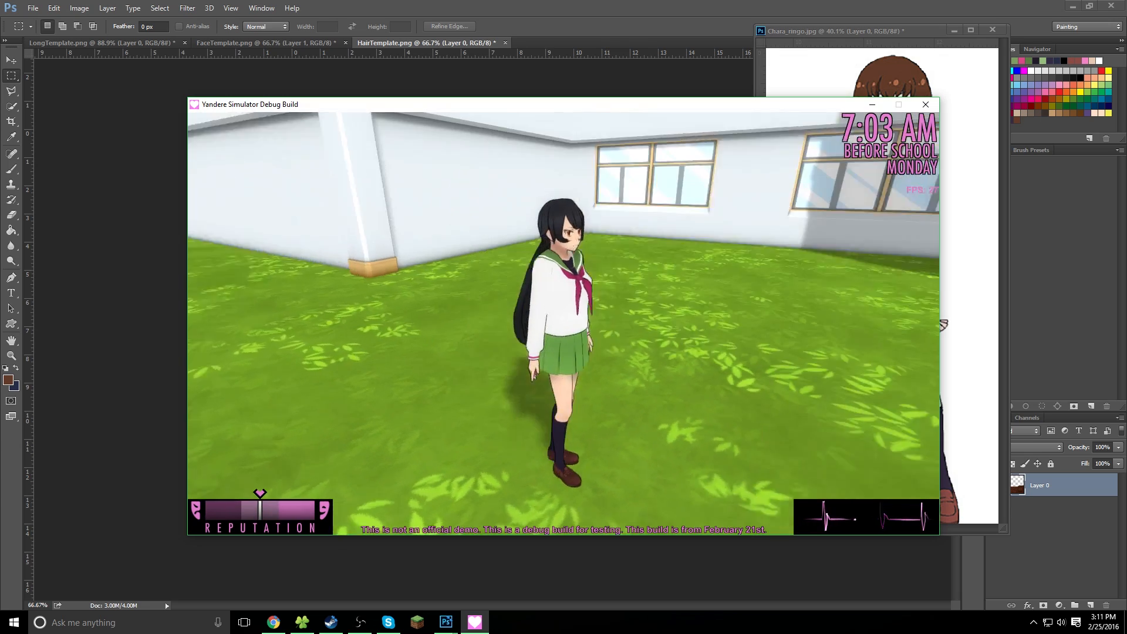
pyautogui.press('h')
pyautogui.press('h')
pyautogui.press('h')
pyautogui.press('h')
pyautogui.press('h')
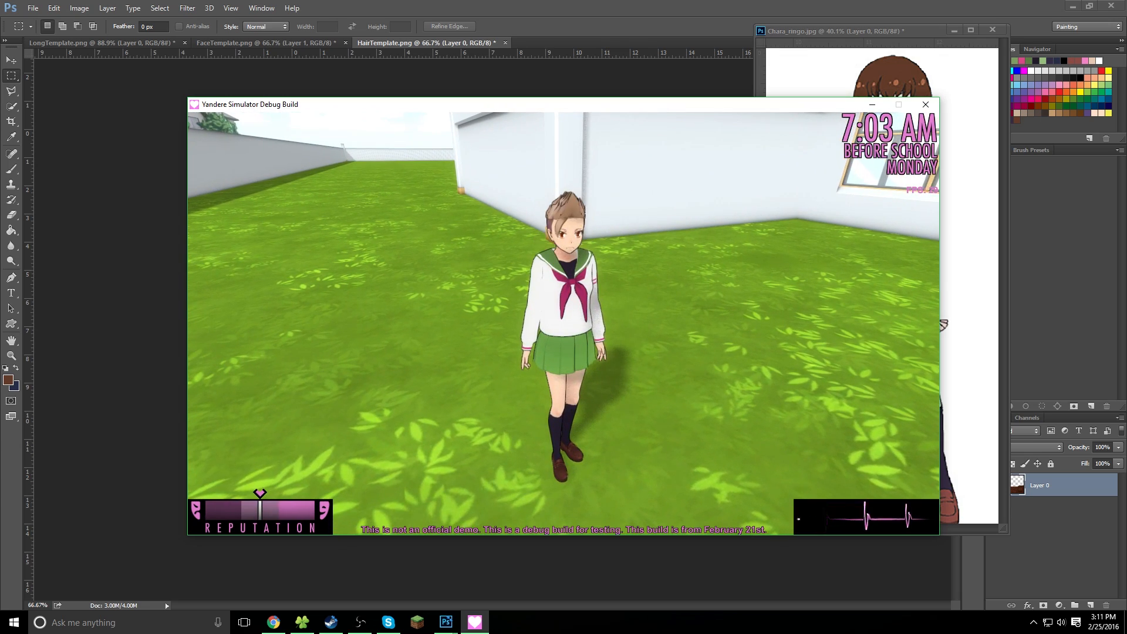
pyautogui.press('h')
pyautogui.press('h')
pyautogui.press('h')
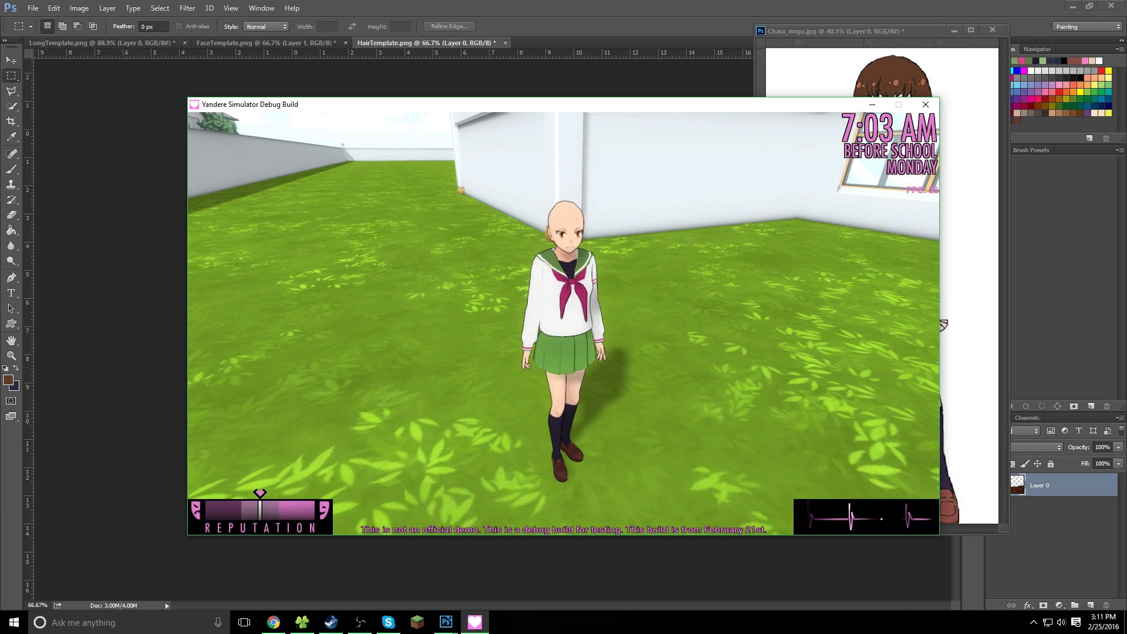
pyautogui.press('s')
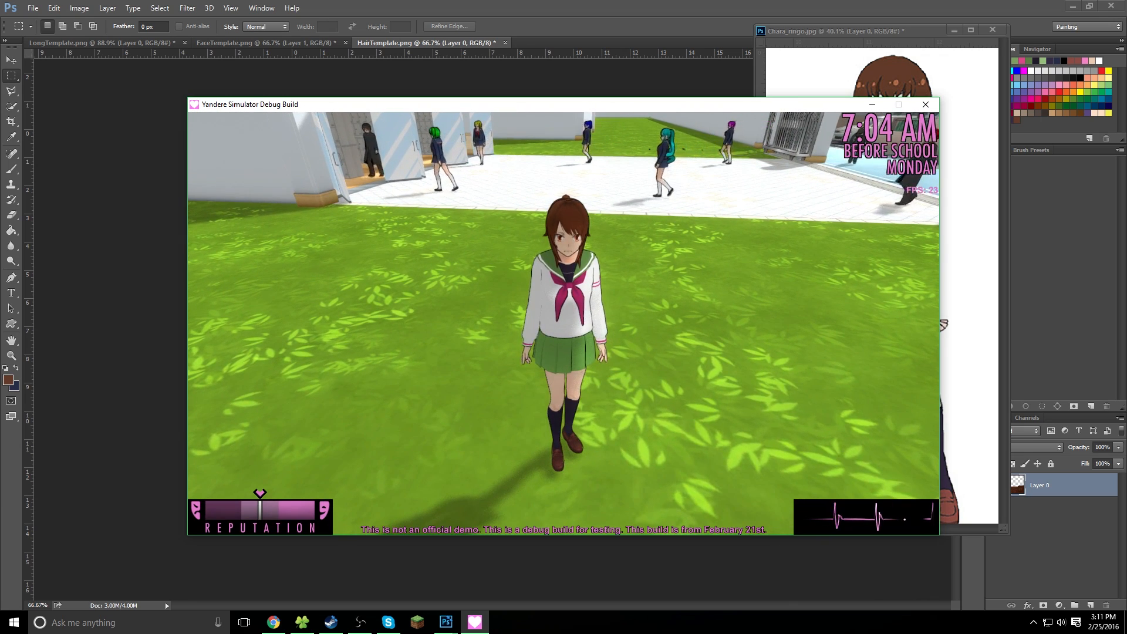
# Switch to Photoshop and close the Chara_ringo.jpg reference image without saving its changes
pyautogui.hotkey('alt', 'Tab')
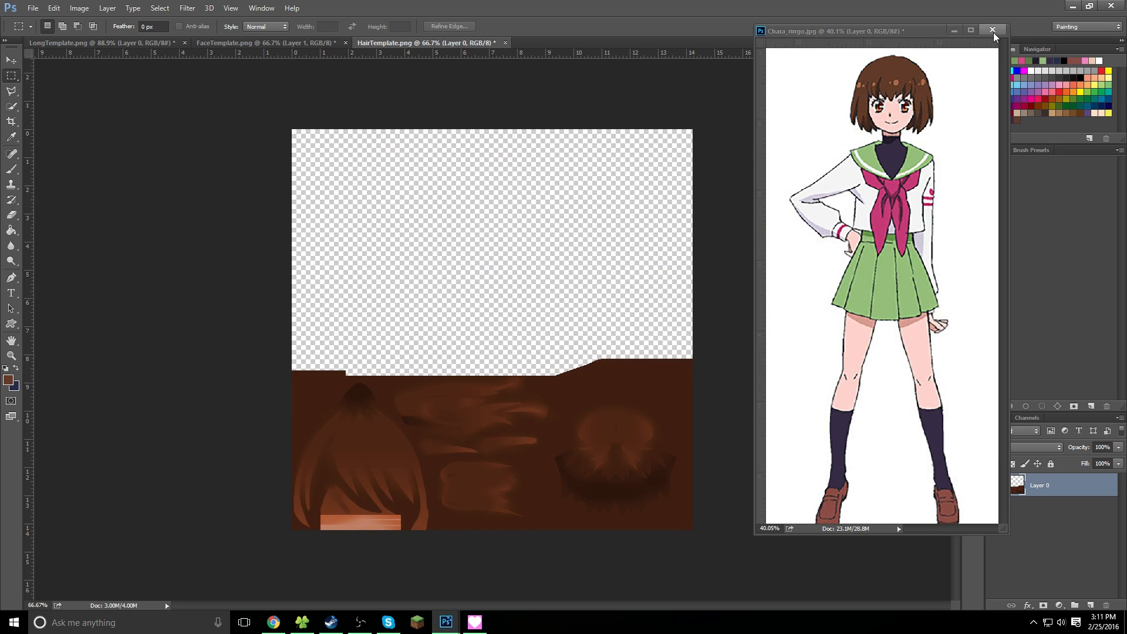
pyautogui.click(991, 29)
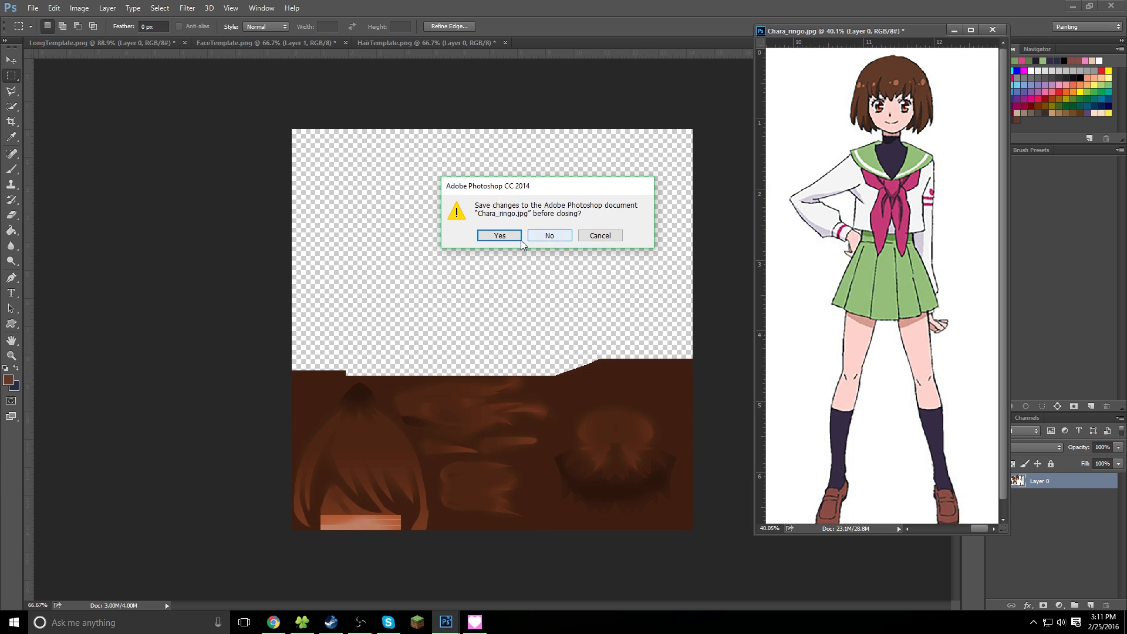
pyautogui.click(557, 241)
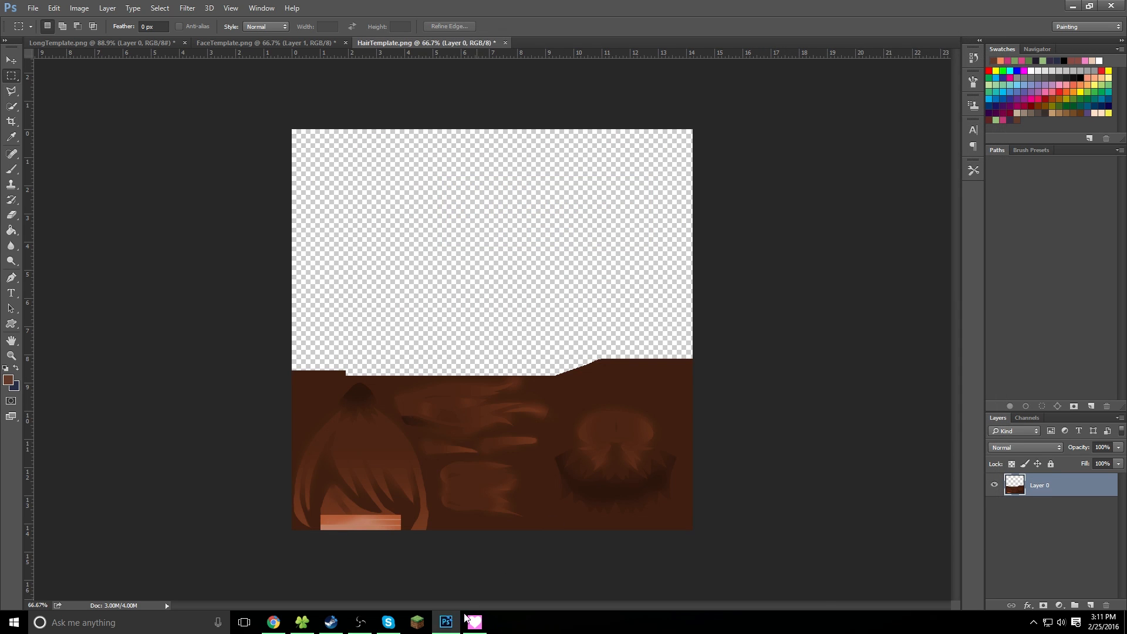
# Review the FaceTemplate.png and LongTemplate.png textures, and walk the character around in Yandere Simulator to examine the uniform, face and hair
pyautogui.click(306, 43)
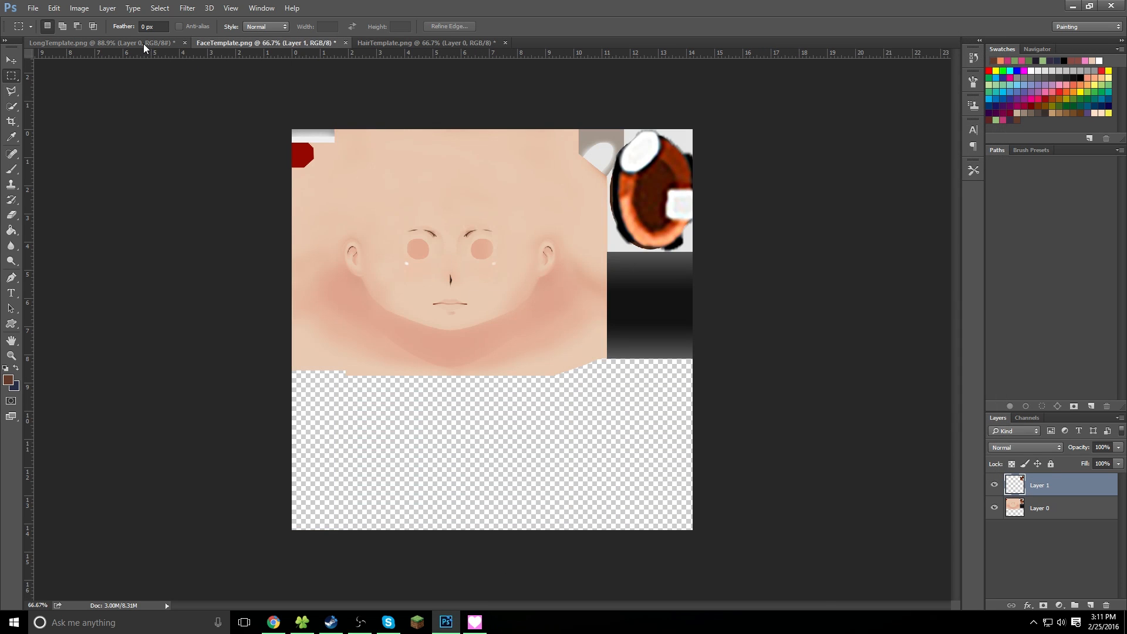
pyautogui.click(140, 42)
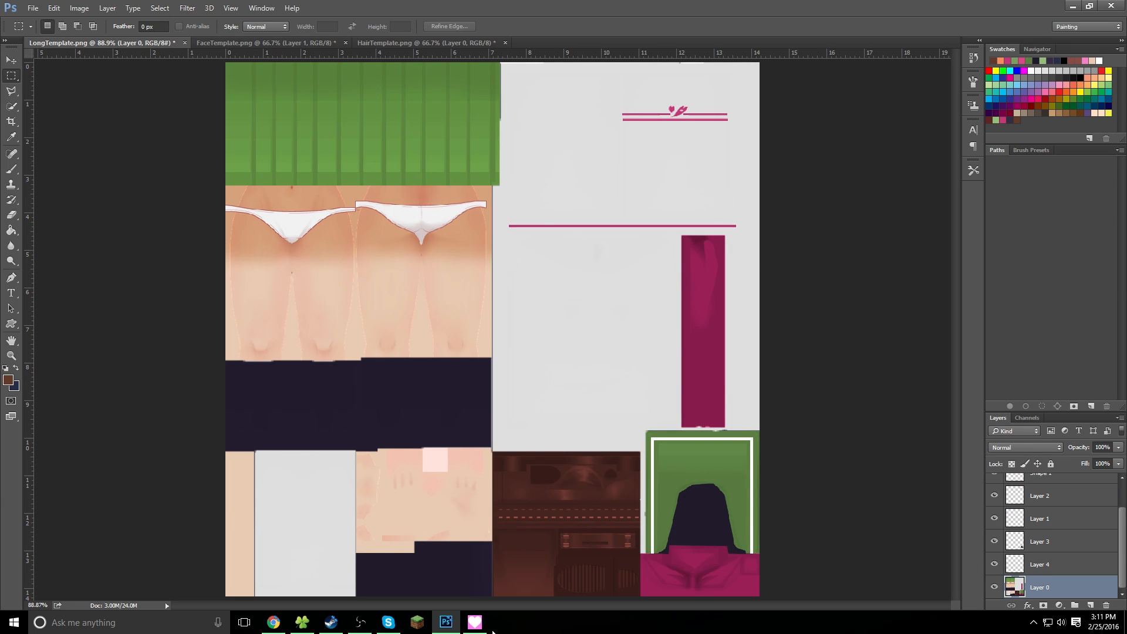
pyautogui.click(476, 627)
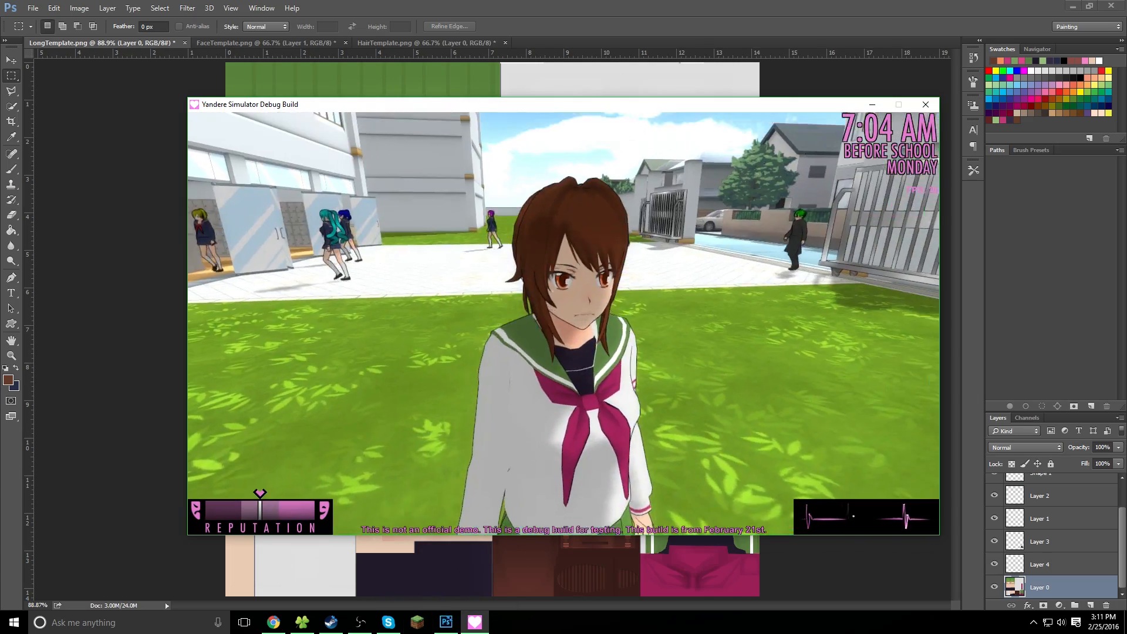
pyautogui.press('s')
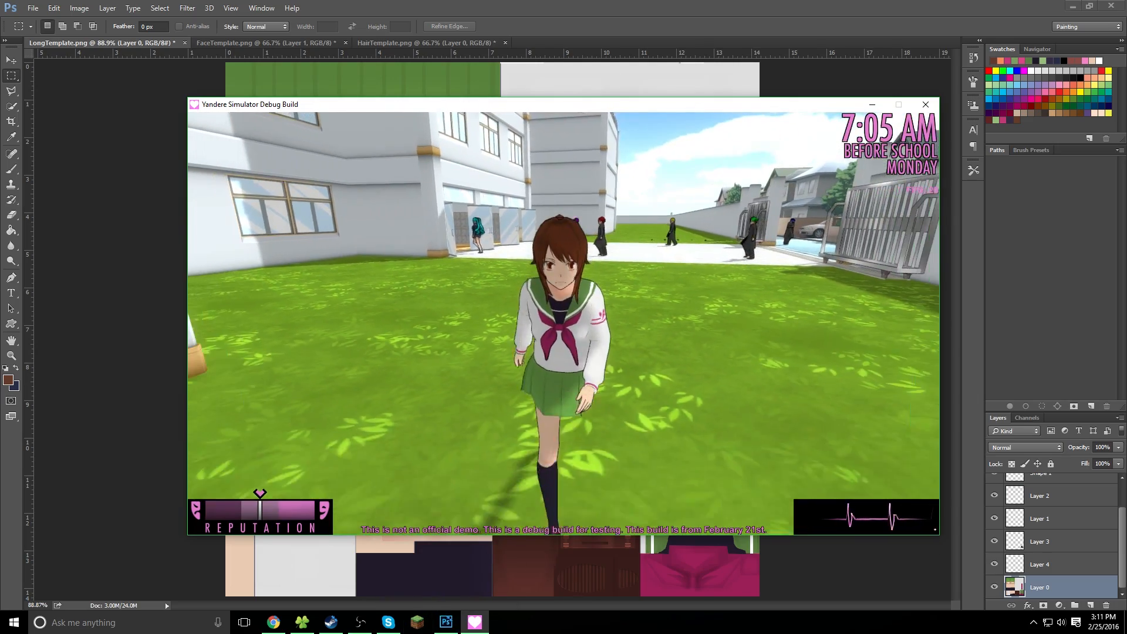
pyautogui.press('w')
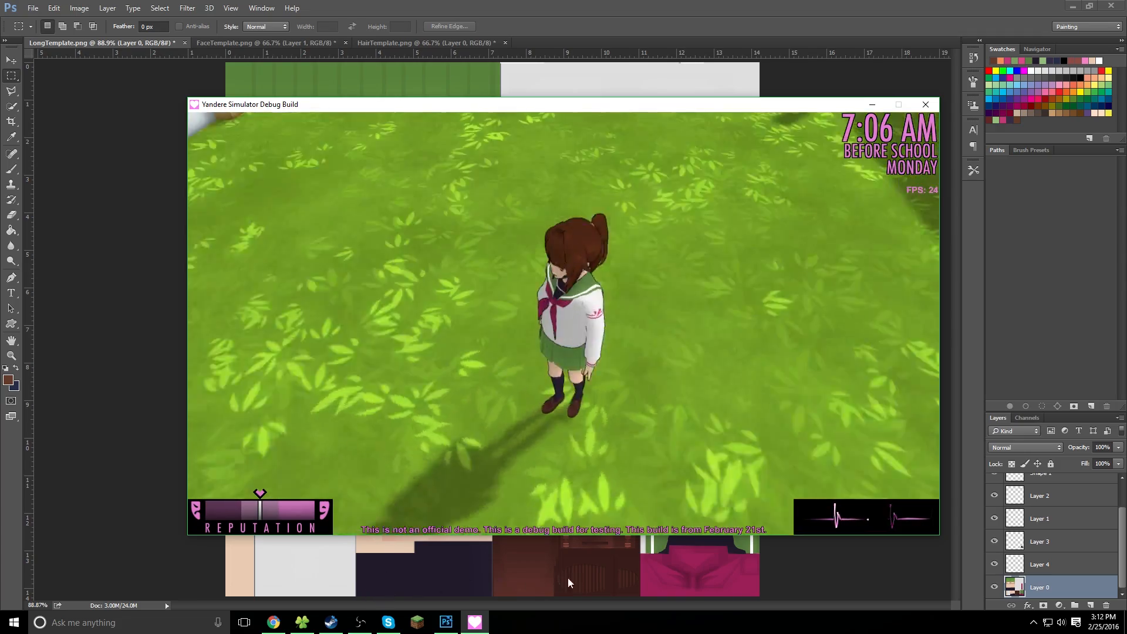
pyautogui.press('w')
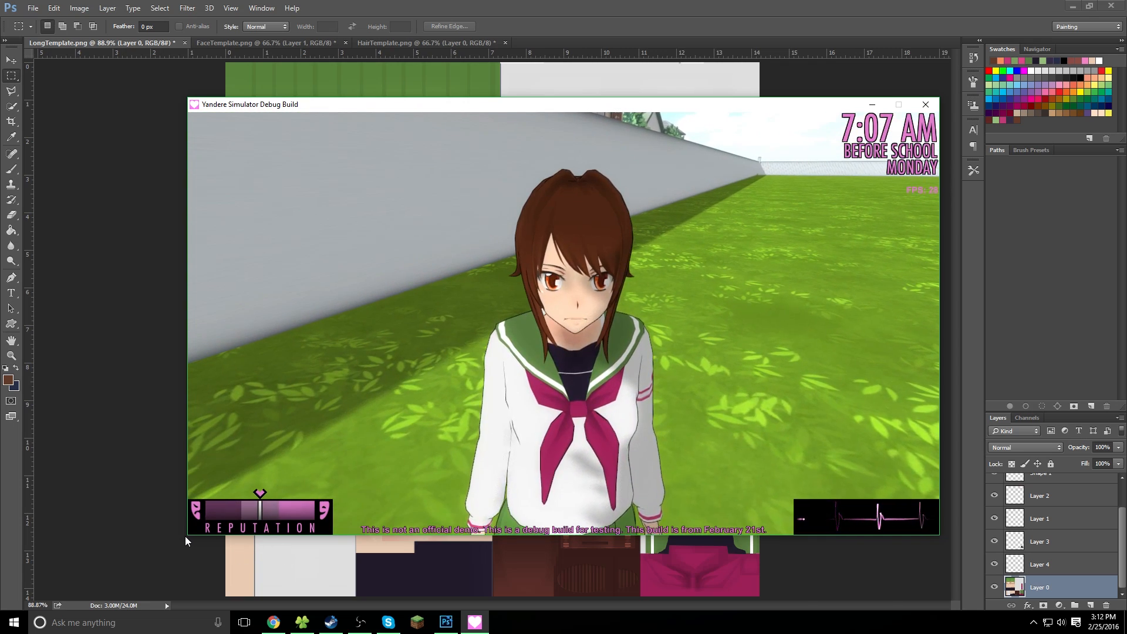
# Return to Photoshop to look over the face and hair templates, and view the character in Yandere Simulator from several sides and distances
pyautogui.click(185, 536)
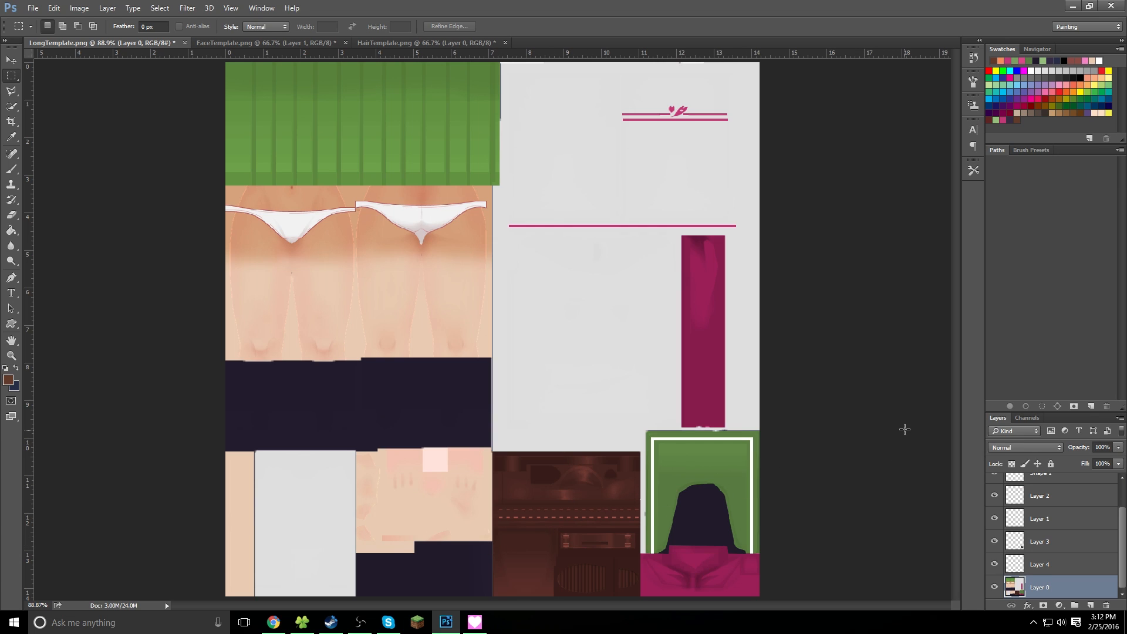
pyautogui.click(296, 43)
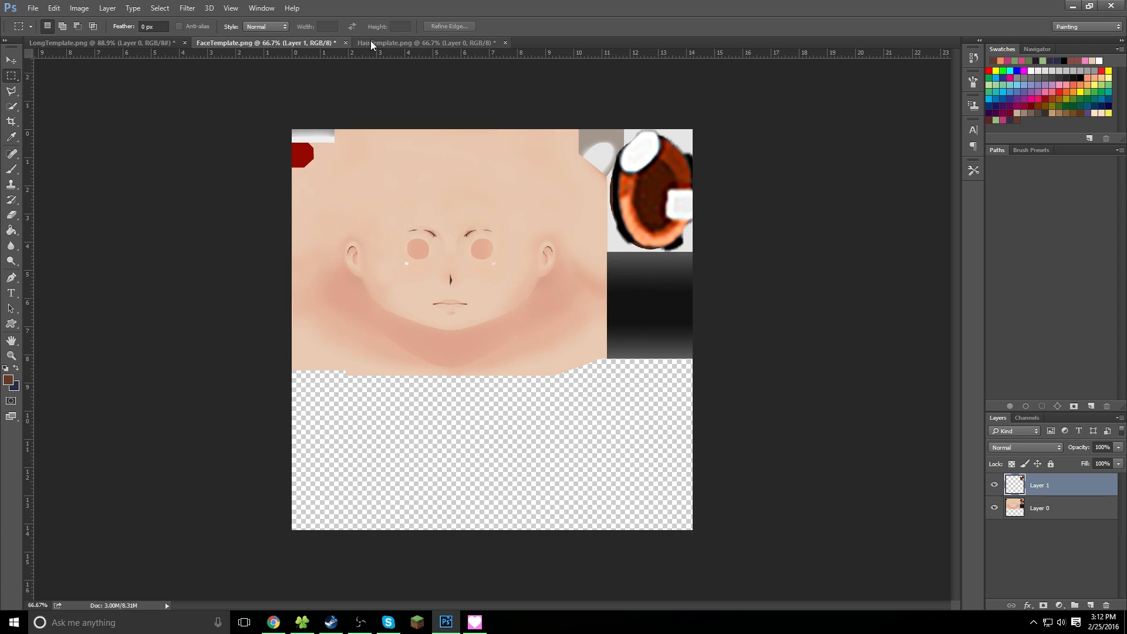
pyautogui.click(385, 43)
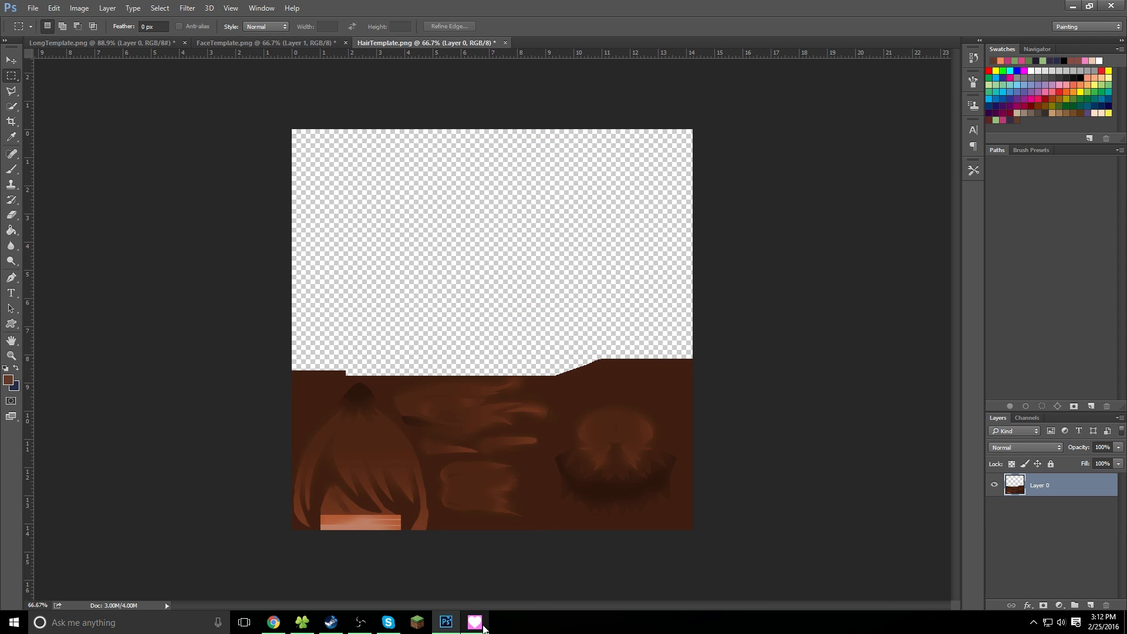
pyautogui.click(474, 622)
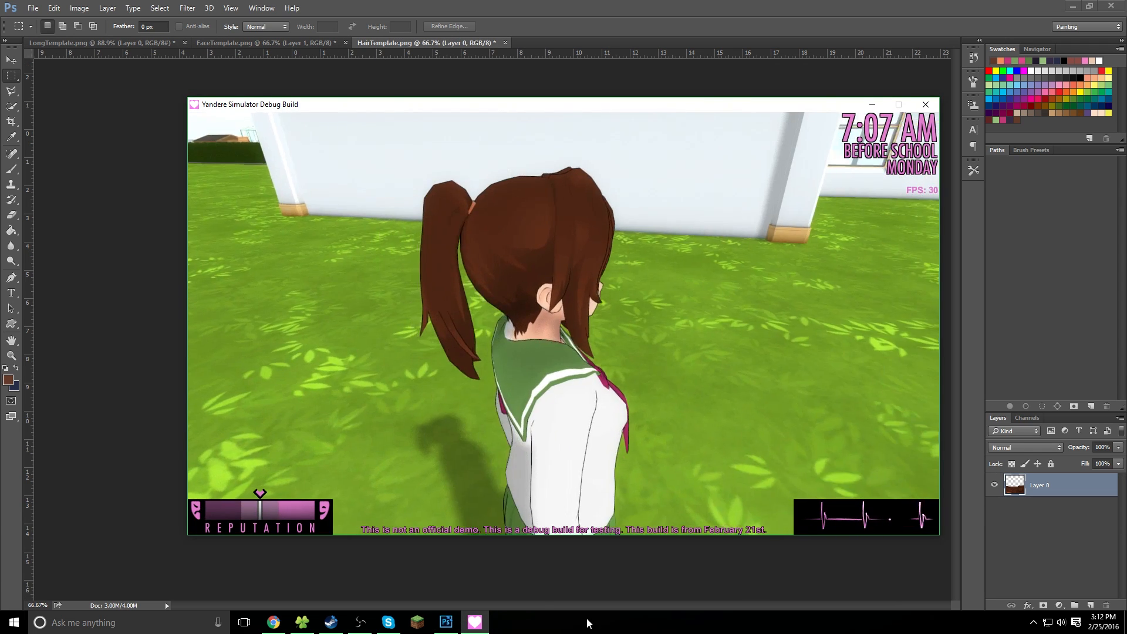
pyautogui.scroll(-4, 492, 597)
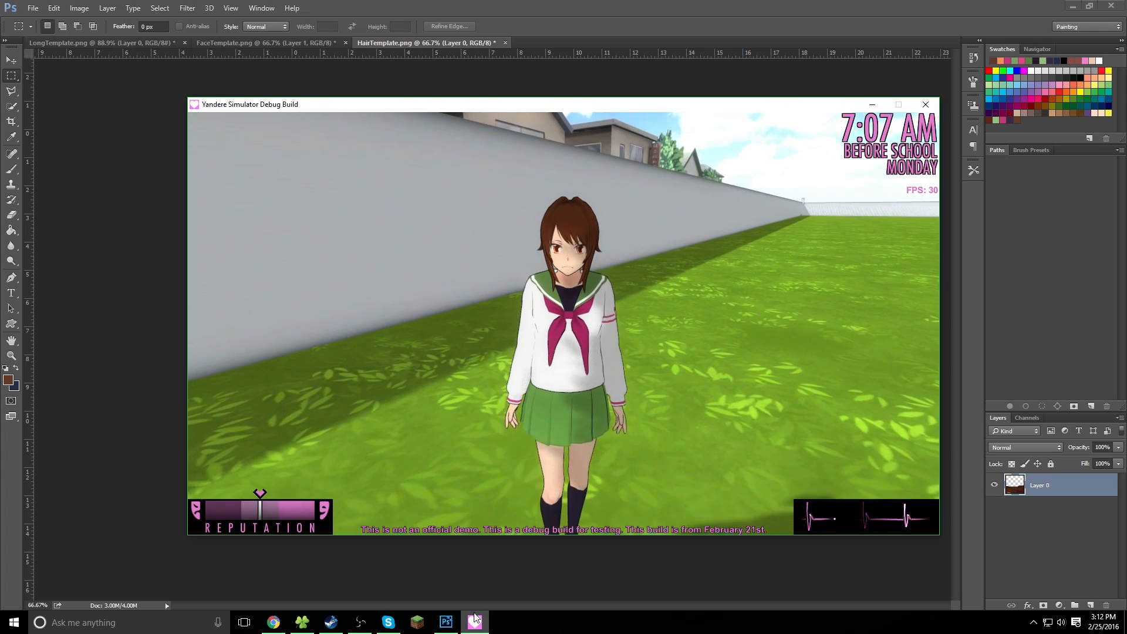
pyautogui.moveTo(476, 616)
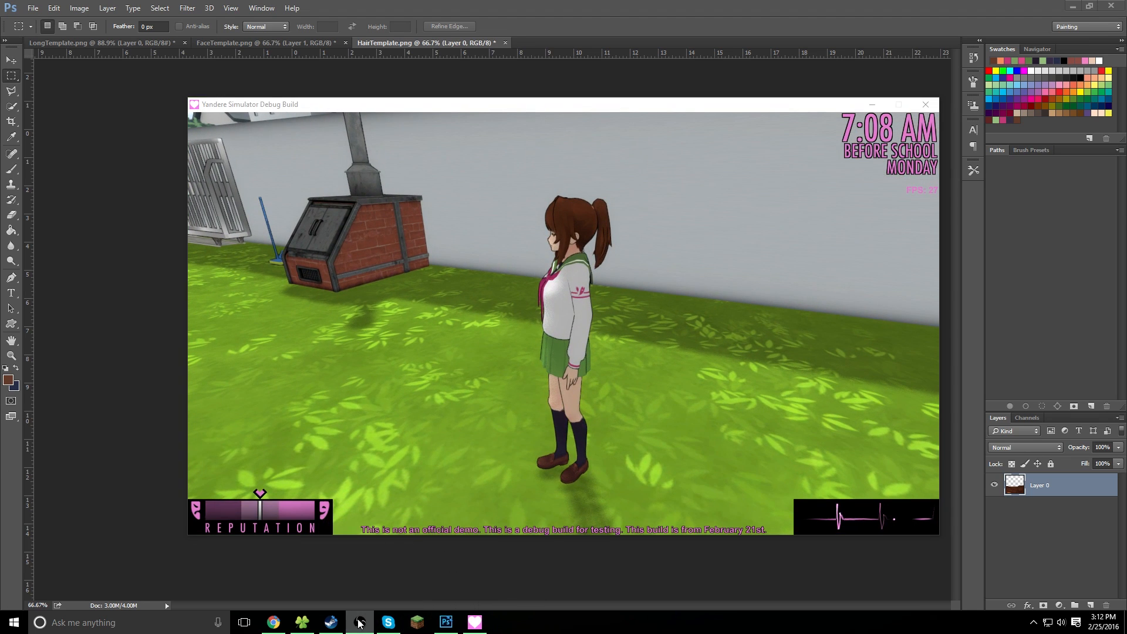
# Switch to Photoshop and look over the face, uniform and hair templates one more time
pyautogui.click(86, 262)
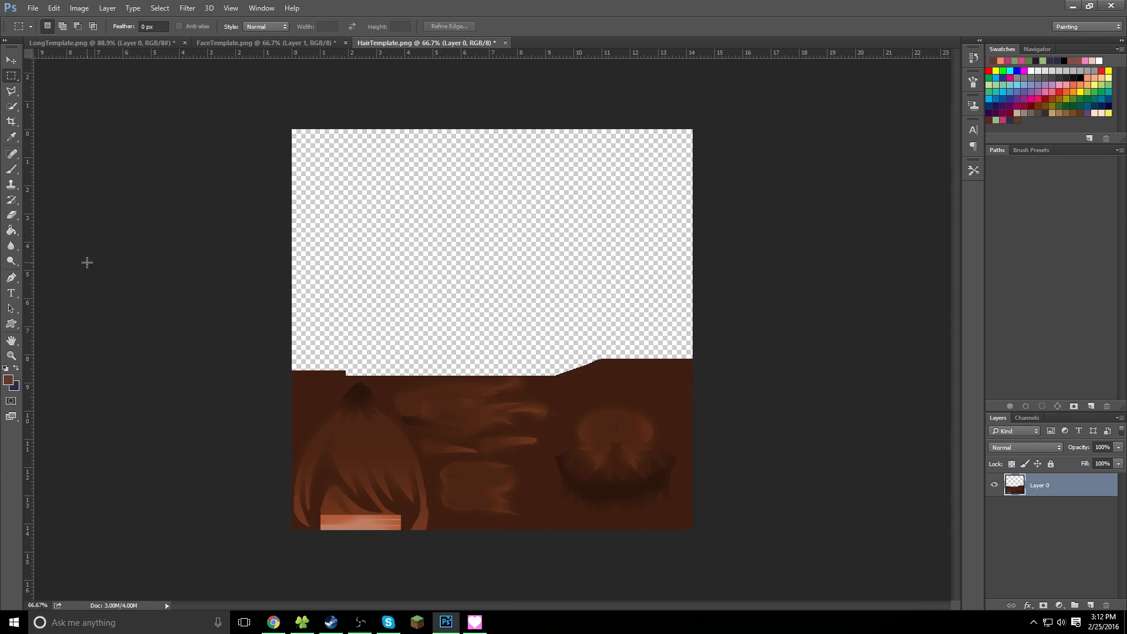
pyautogui.click(301, 40)
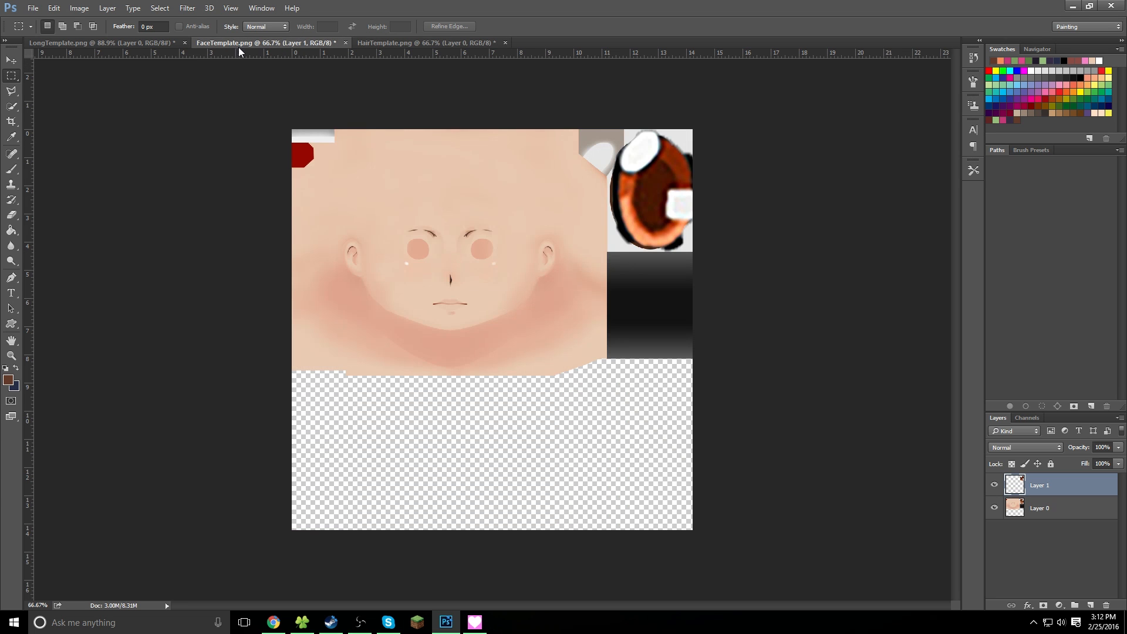
pyautogui.click(150, 41)
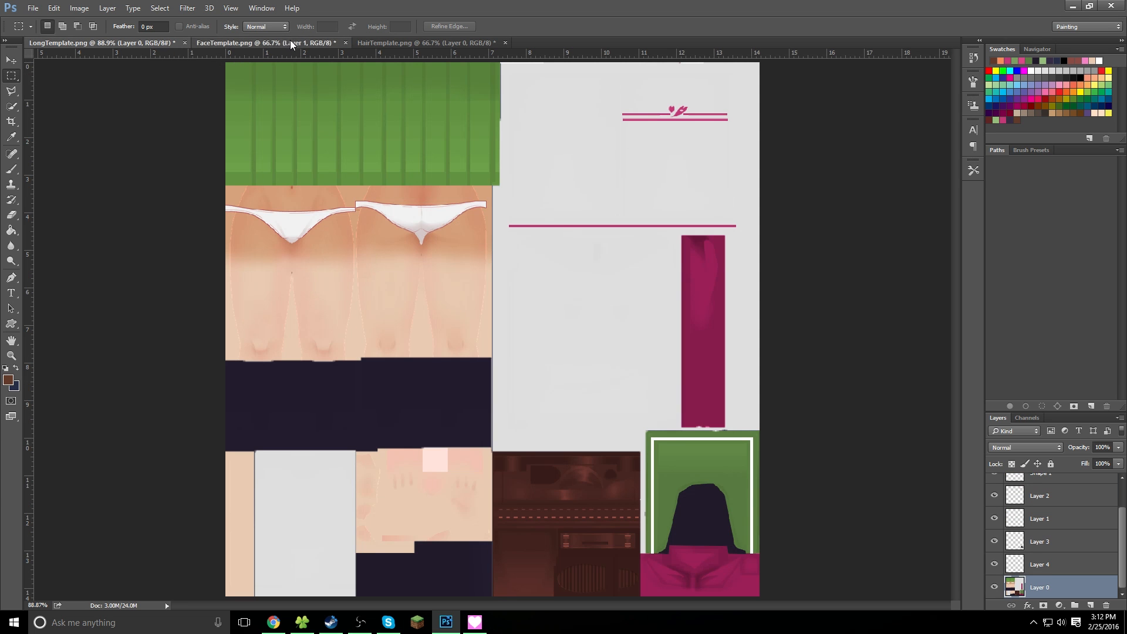
pyautogui.click(436, 43)
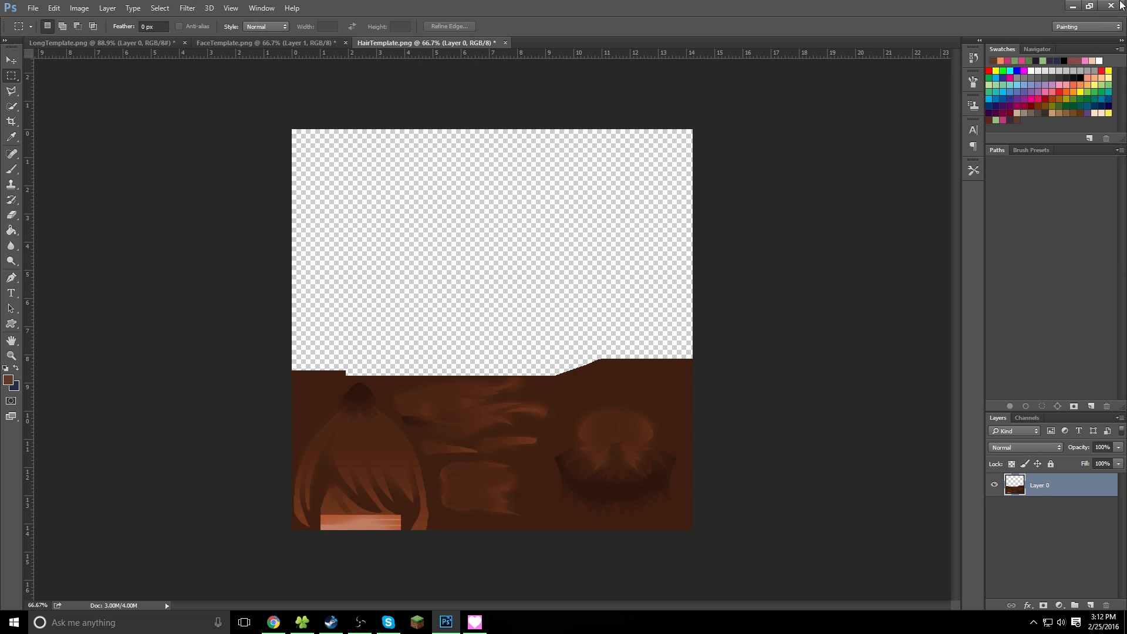
# Quit Photoshop without saving the changes to HairTemplate.png, FaceTemplate.png and LongTemplate.png
pyautogui.click(1112, 6)
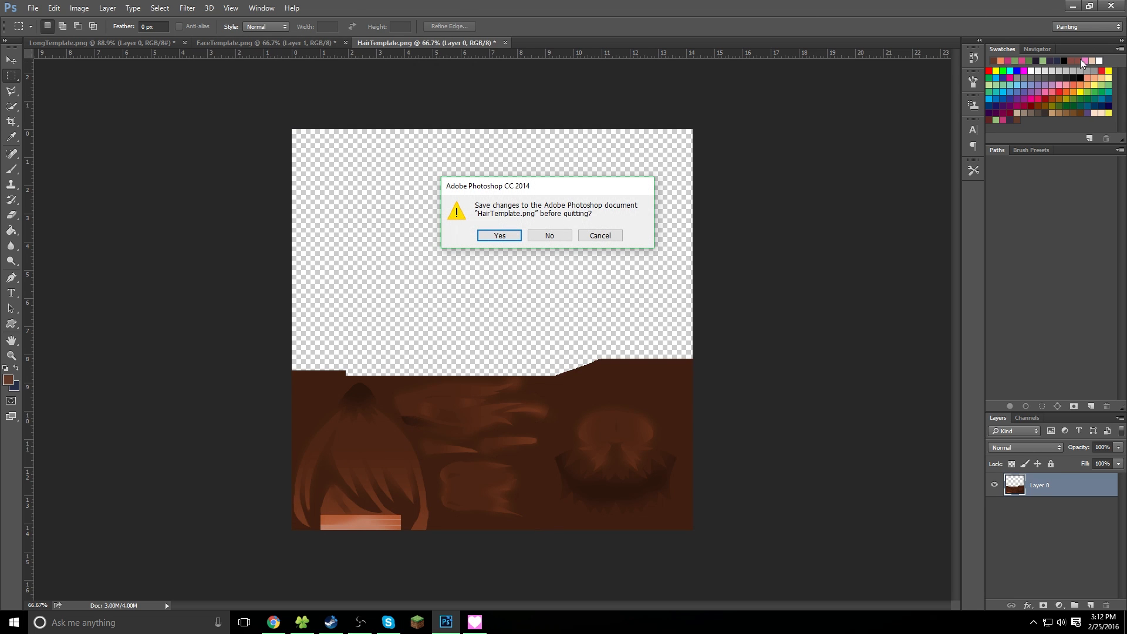
pyautogui.click(549, 236)
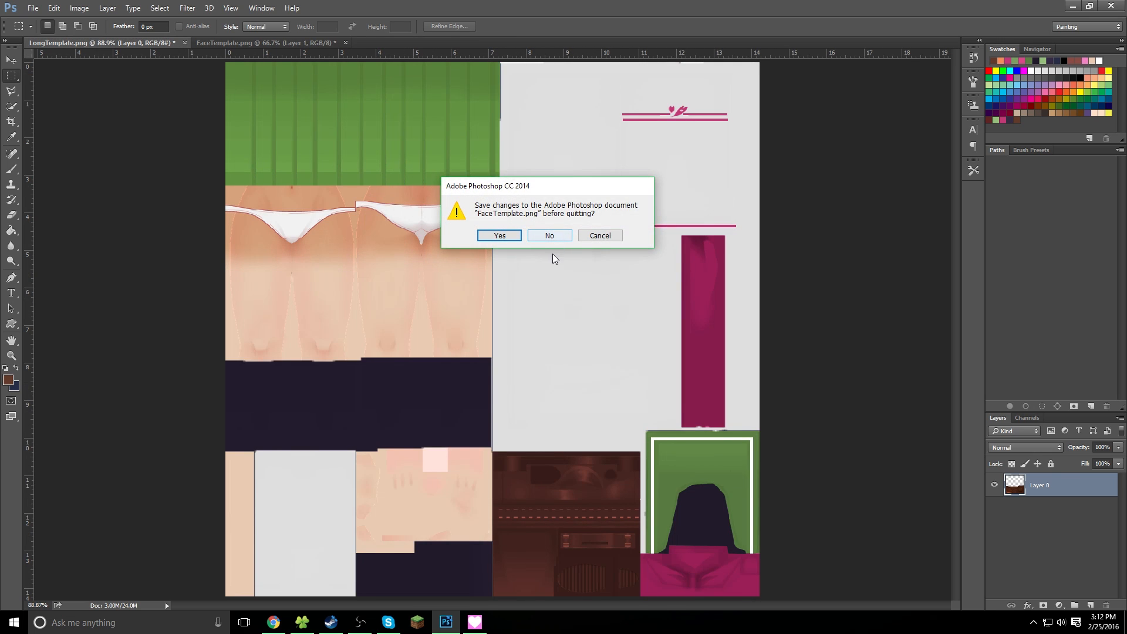
pyautogui.click(550, 236)
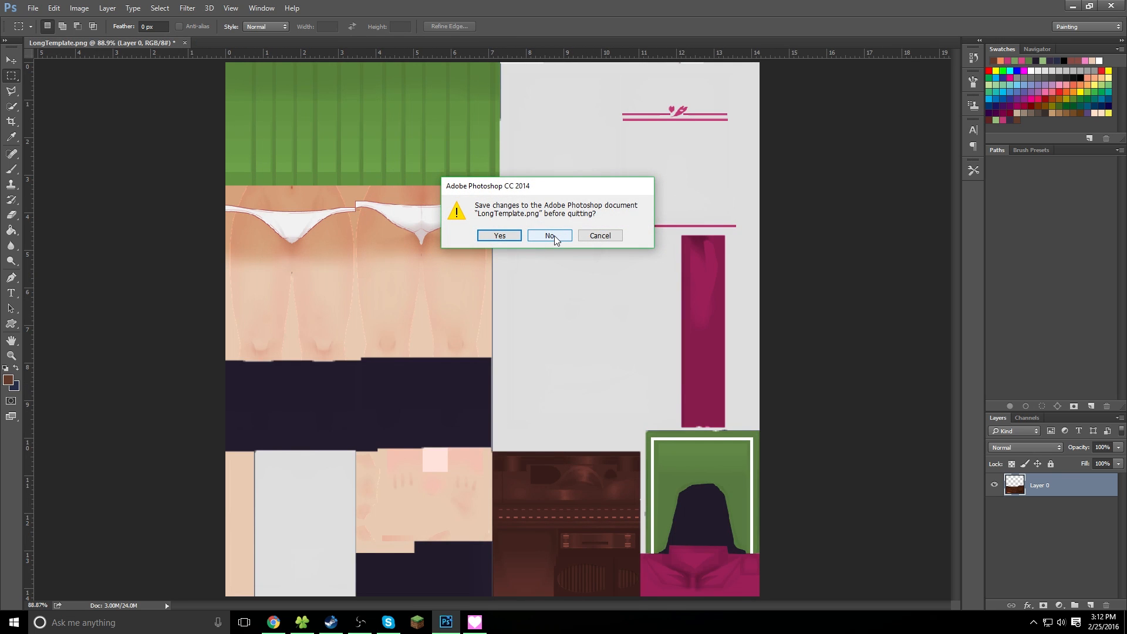
pyautogui.click(554, 236)
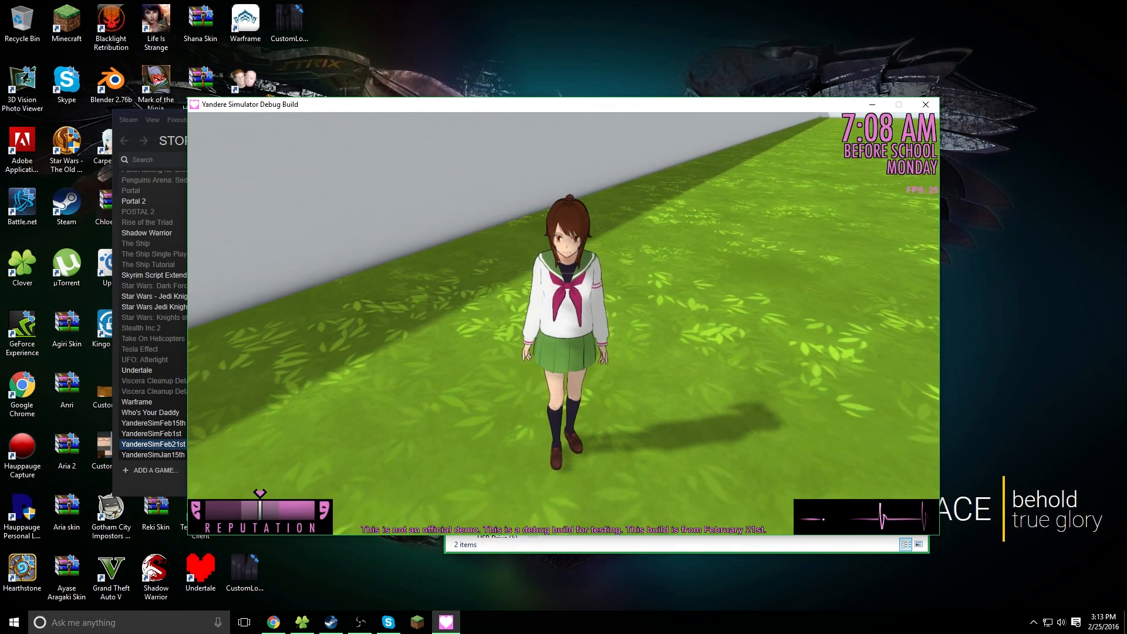
# Close the Yandere Simulator game window
pyautogui.hotkey('alt', 'Tab')
pyautogui.click(934, 106)
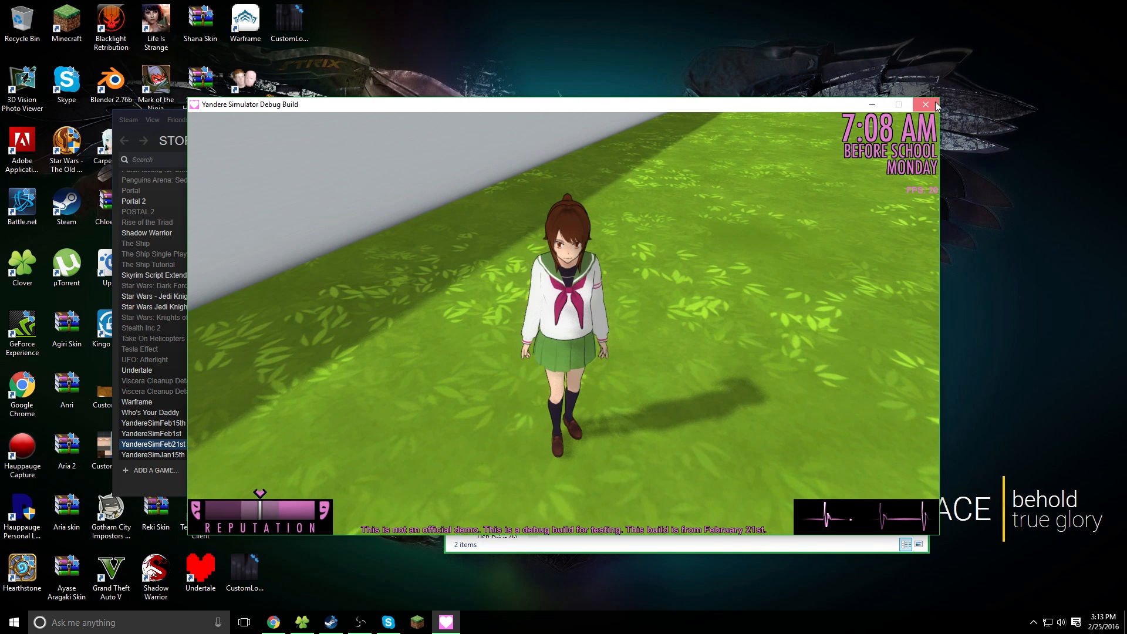
pyautogui.click(925, 112)
# Reposition the YandereSimFeb21st folder window and open the StreamingAssets folder inside YandereSimFeb21st_Data
pyautogui.moveTo(764, 284); pyautogui.dragTo(612, 175)
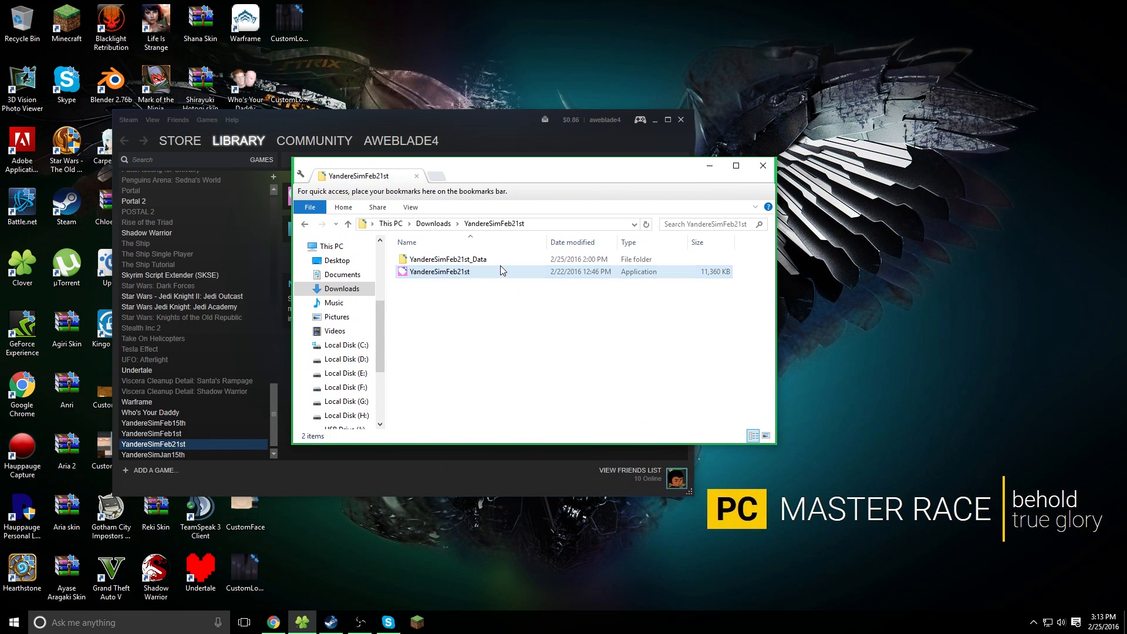
pyautogui.doubleClick(500, 260)
pyautogui.click(471, 299)
pyautogui.doubleClick(470, 300)
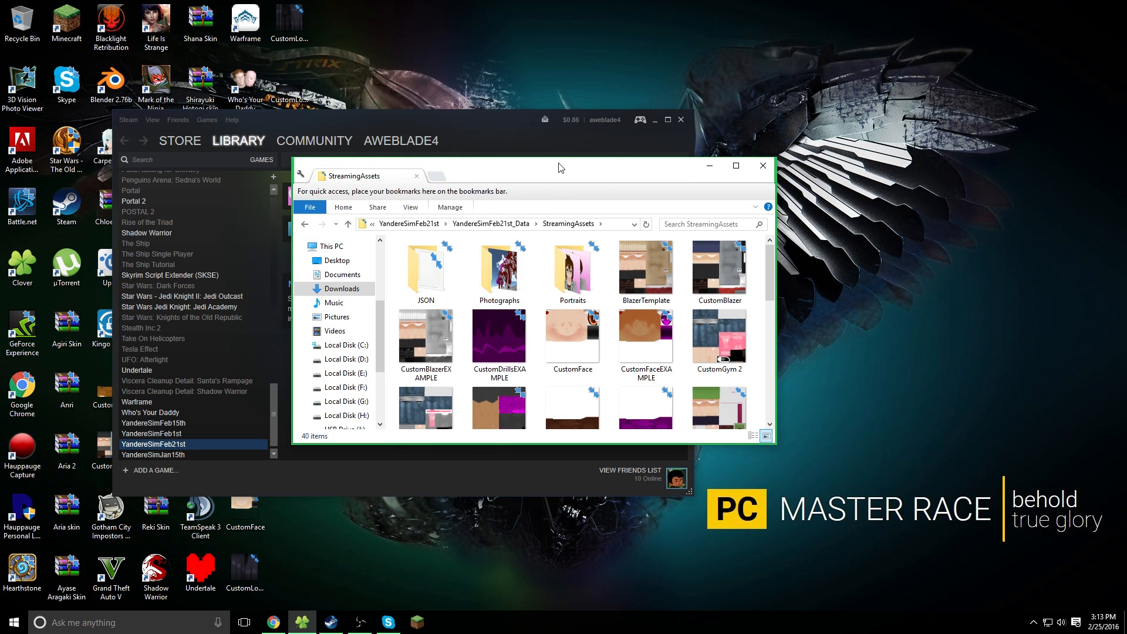
# Minimize Steam, then move the StreamingAssets folder window aside and enlarge it to show more texture files
pyautogui.moveTo(559, 165); pyautogui.dragTo(743, 63)
pyautogui.click(412, 121)
pyautogui.moveTo(411, 121); pyautogui.dragTo(659, 219)
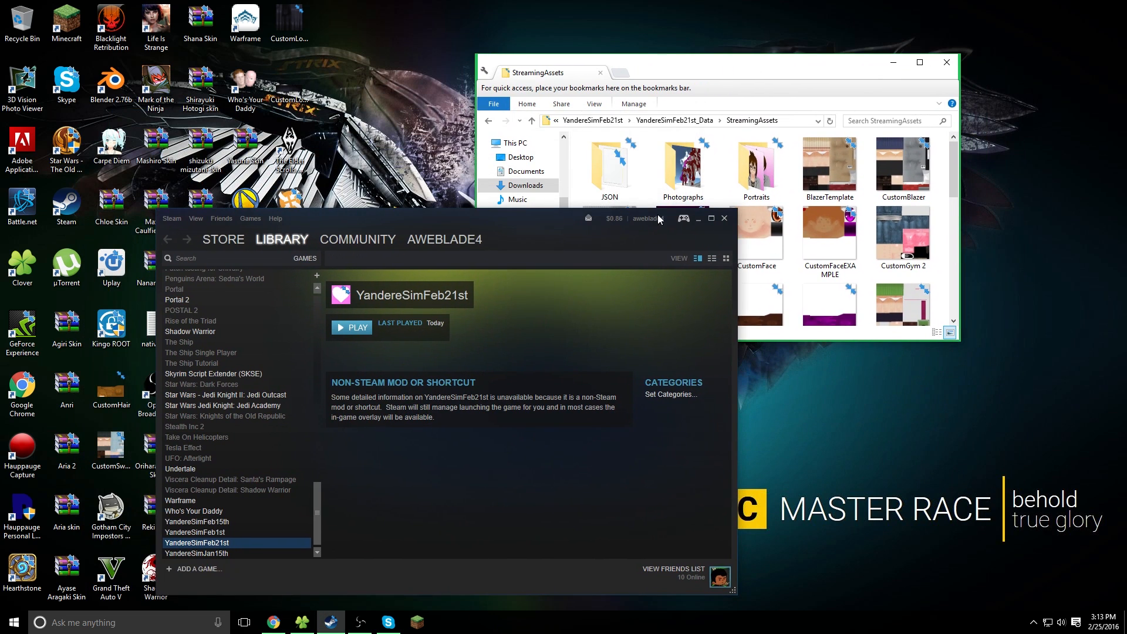
pyautogui.click(700, 218)
pyautogui.moveTo(766, 65); pyautogui.dragTo(812, 12)
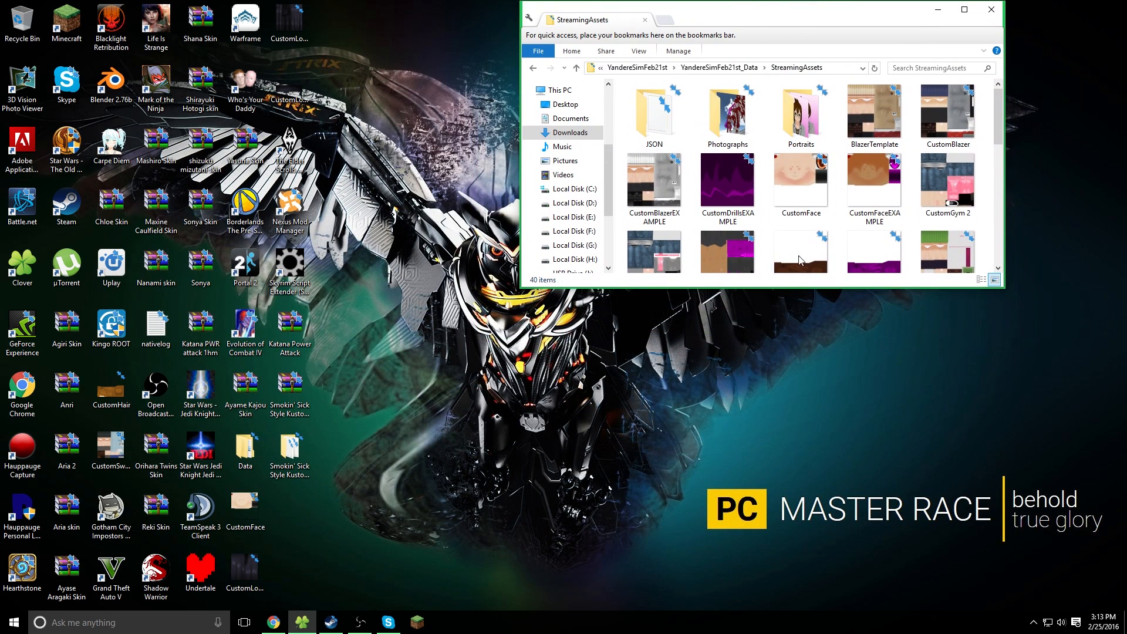
pyautogui.moveTo(773, 287); pyautogui.dragTo(796, 506)
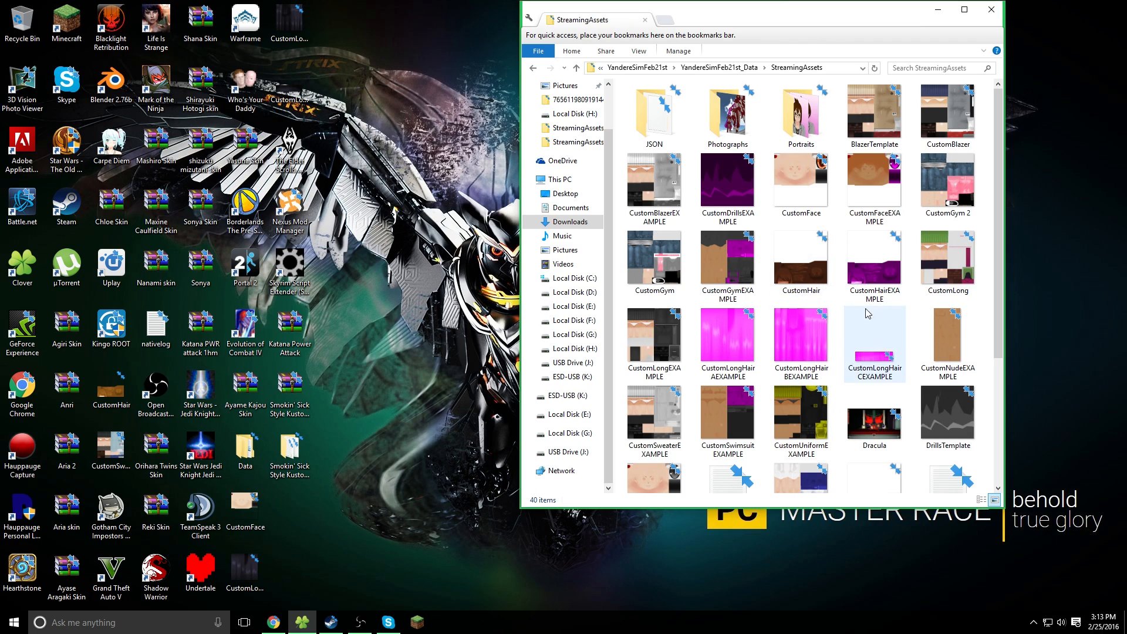
# Copy CustomFace, CustomHair and CustomLong from StreamingAssets to the desktop, replacing the existing files with the same names
pyautogui.click(794, 271)
pyautogui.keyDown('ctrl'); pyautogui.click(946, 276); pyautogui.keyUp('ctrl')
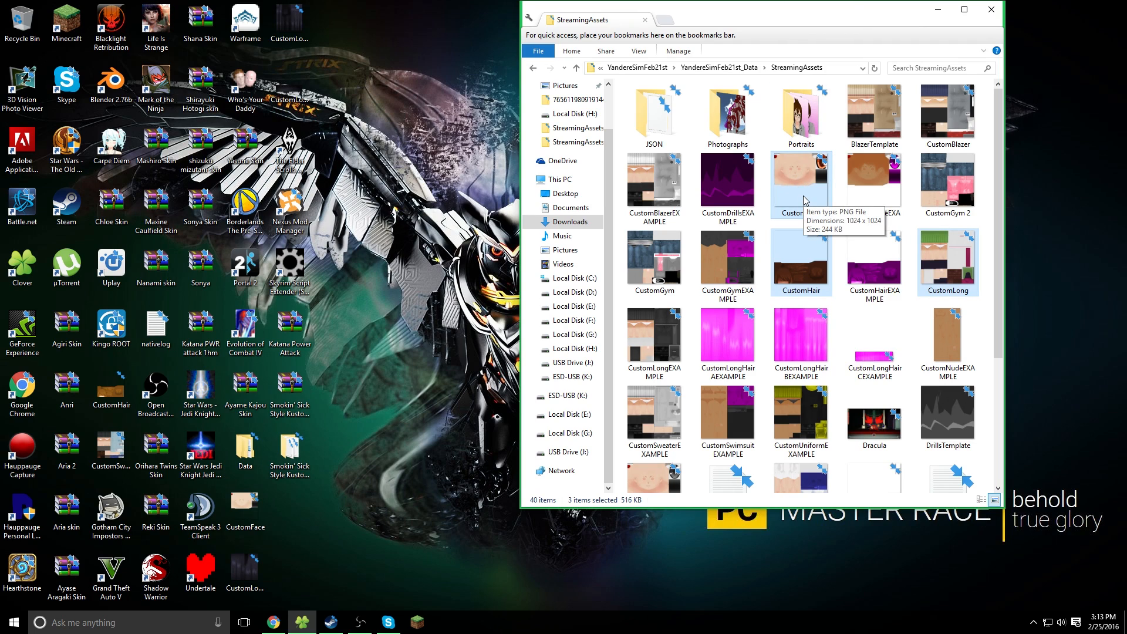
pyautogui.click(410, 230)
pyautogui.hotkey('ctrl', 'v')
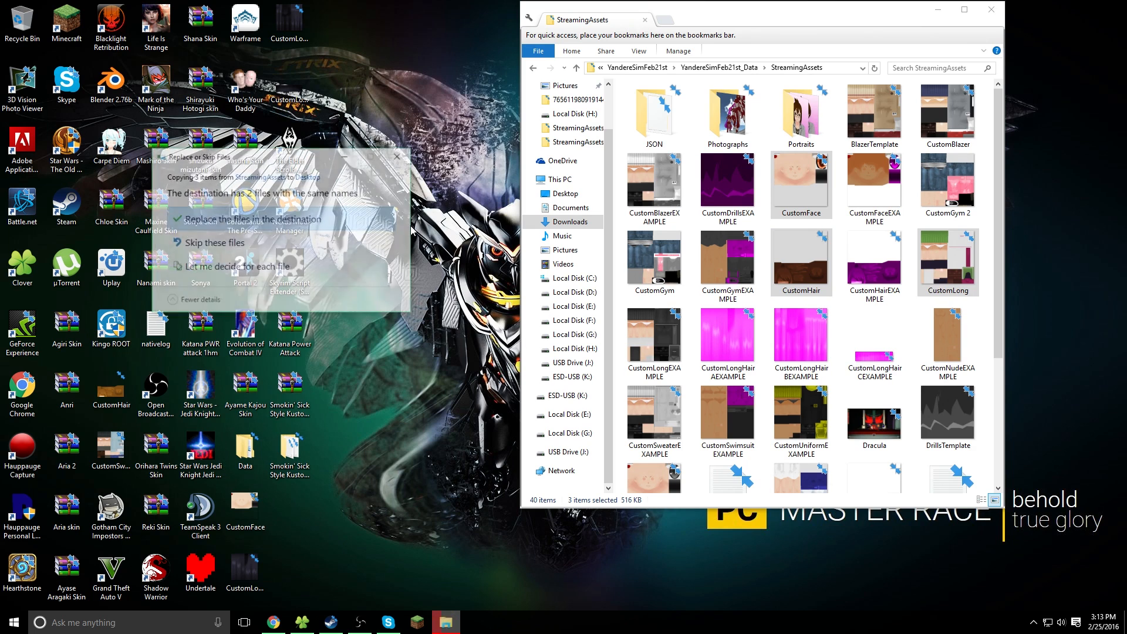
pyautogui.click(270, 215)
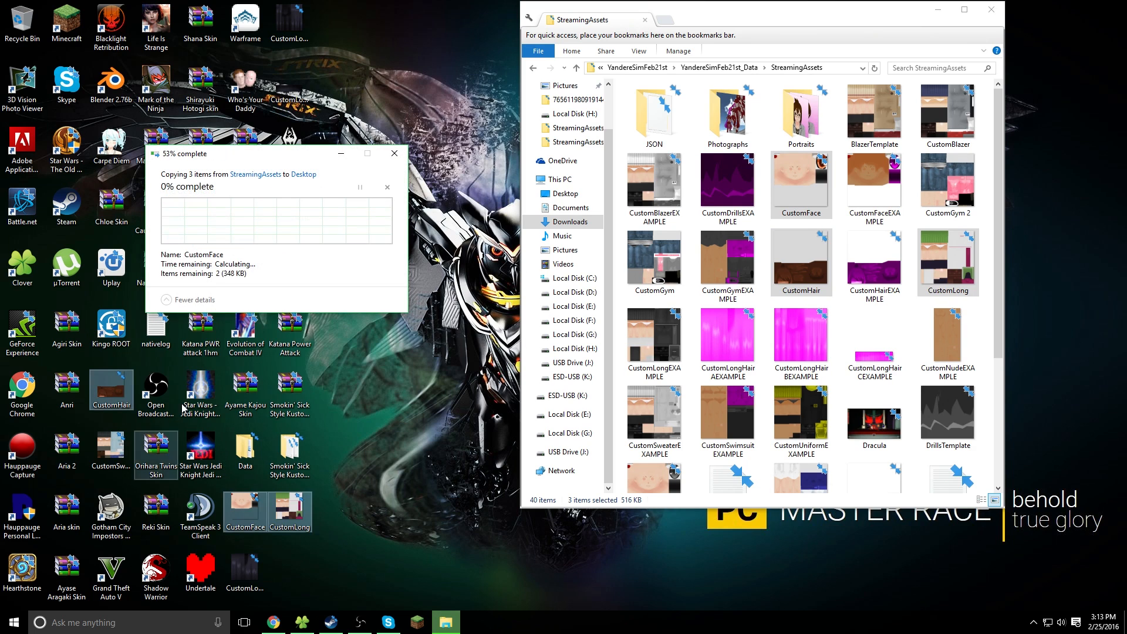
# Line up the copied CustomHair, CustomFace and CustomLong side by side on the desktop and bring the StreamingAssets window back into view
pyautogui.moveTo(113, 397); pyautogui.dragTo(338, 496)
pyautogui.moveTo(414, 305); pyautogui.dragTo(416, 298)
pyautogui.moveTo(739, 22); pyautogui.dragTo(991, 122)
pyautogui.moveTo(432, 271); pyautogui.dragTo(431, 305)
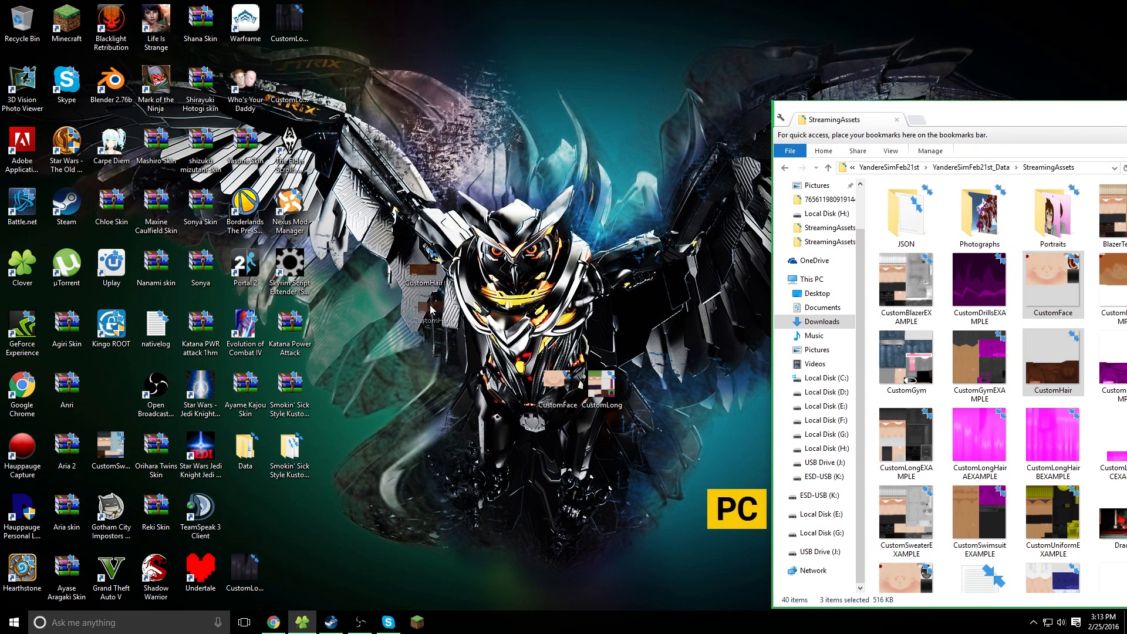
pyautogui.moveTo(506, 385); pyautogui.dragTo(603, 511)
pyautogui.click(513, 390)
pyautogui.moveTo(745, 541); pyautogui.dragTo(354, 244)
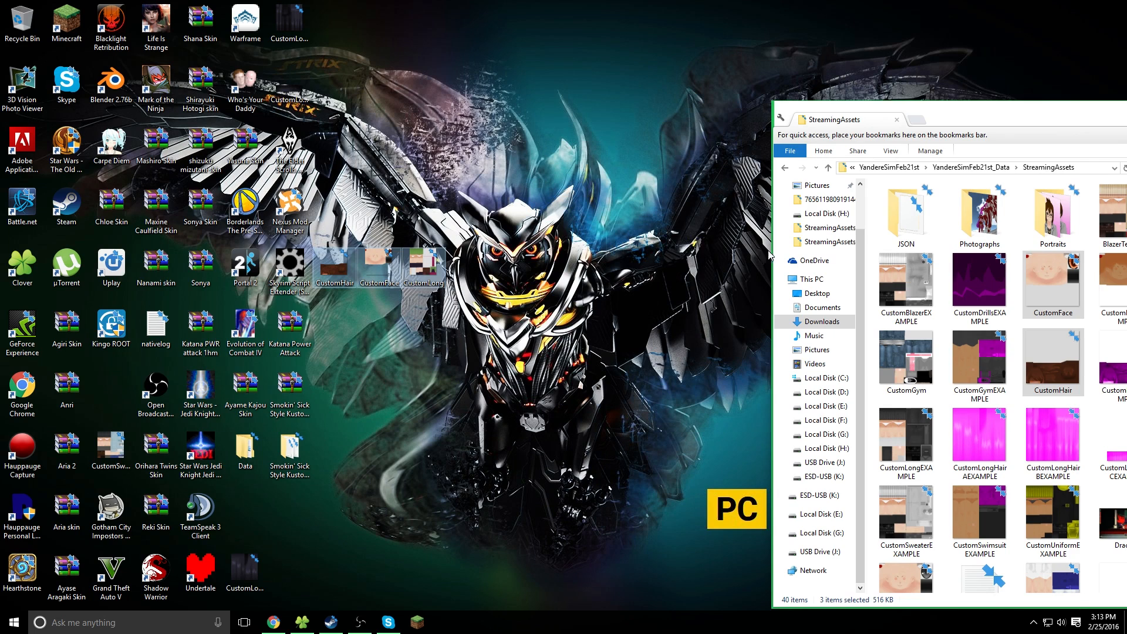
pyautogui.moveTo(977, 117); pyautogui.dragTo(739, 6)
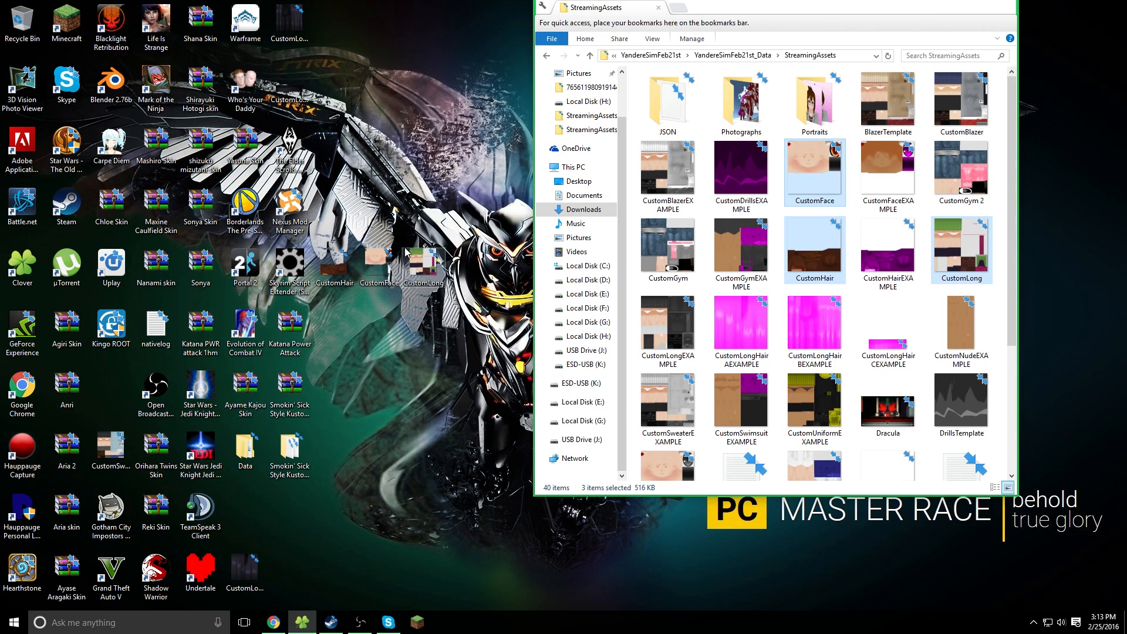
# Select CustomHair, CustomFace and CustomLong on the desktop and open the archive settings for them
pyautogui.moveTo(477, 263); pyautogui.dragTo(441, 267)
pyautogui.moveTo(363, 268); pyautogui.dragTo(331, 263)
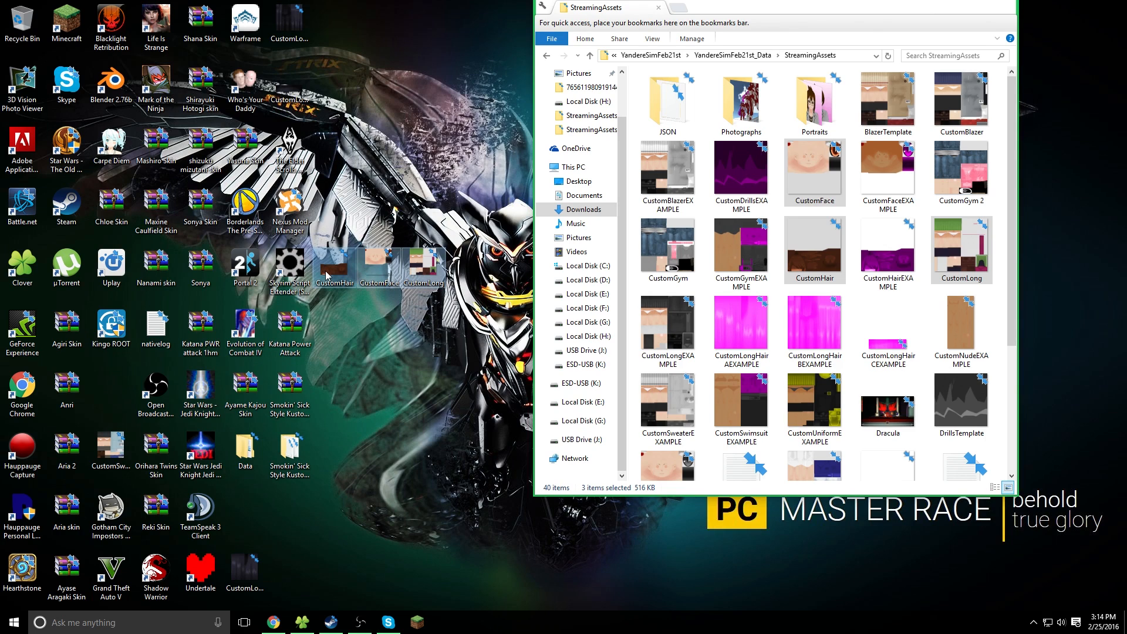
pyautogui.click(426, 372)
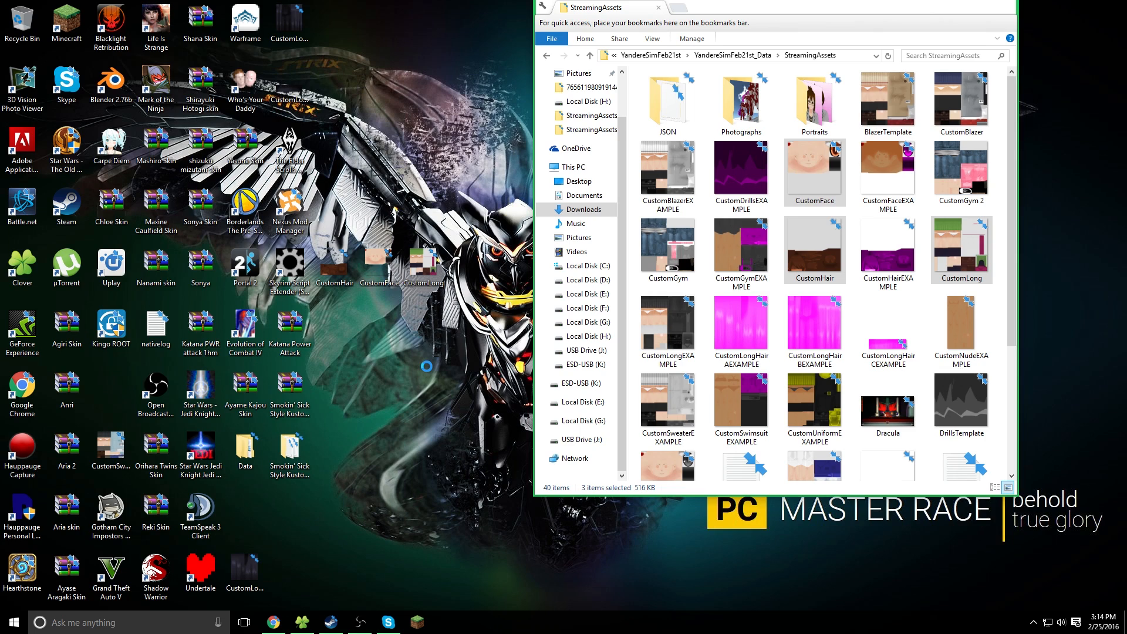
pyautogui.rightClick(427, 370)
pyautogui.click(511, 284)
pyautogui.moveTo(514, 275); pyautogui.dragTo(339, 267)
pyautogui.rightClick(339, 272)
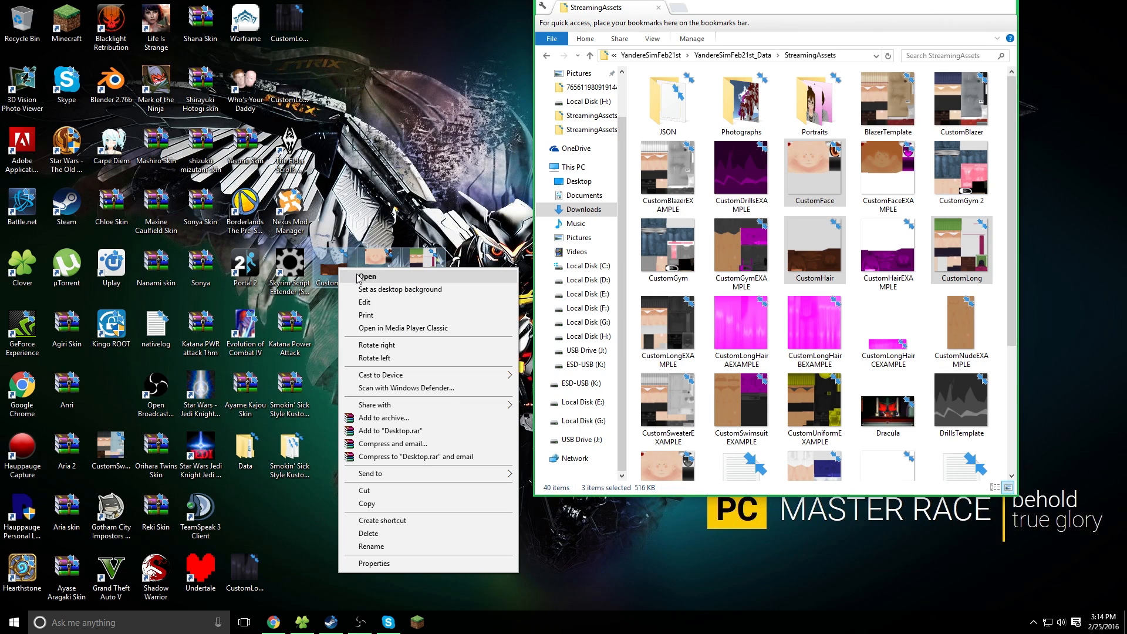
pyautogui.click(395, 419)
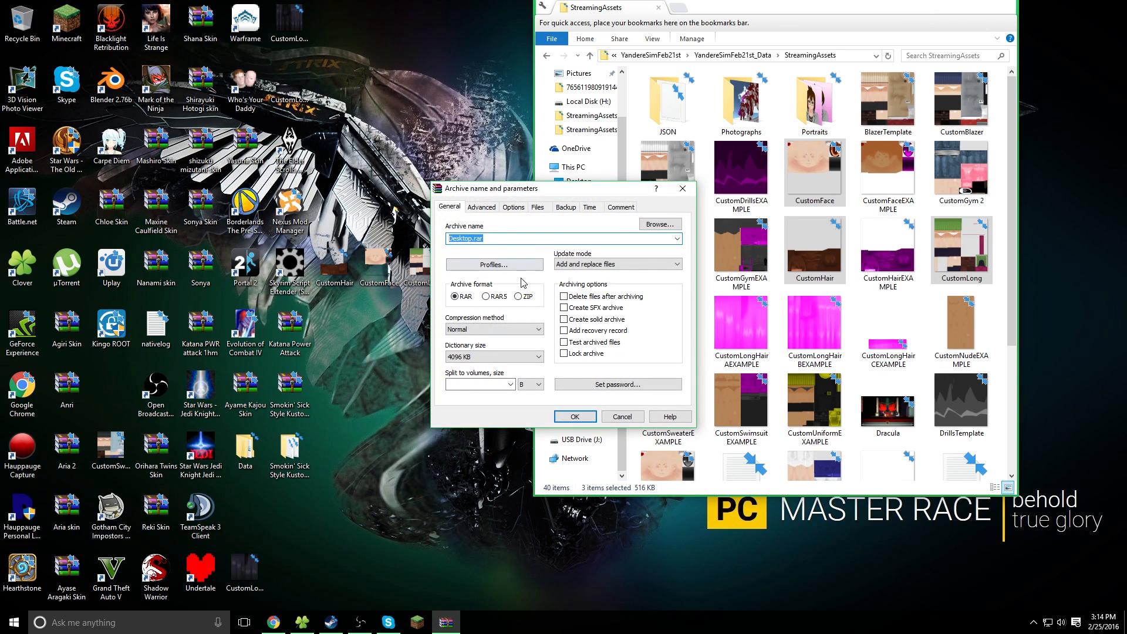
# Set the archive format to ZIP, name it "Ringo Oginome Skin.zip" and create the archive
pyautogui.click(519, 297)
pyautogui.click(485, 238)
pyautogui.moveTo(536, 194); pyautogui.dragTo(610, 200)
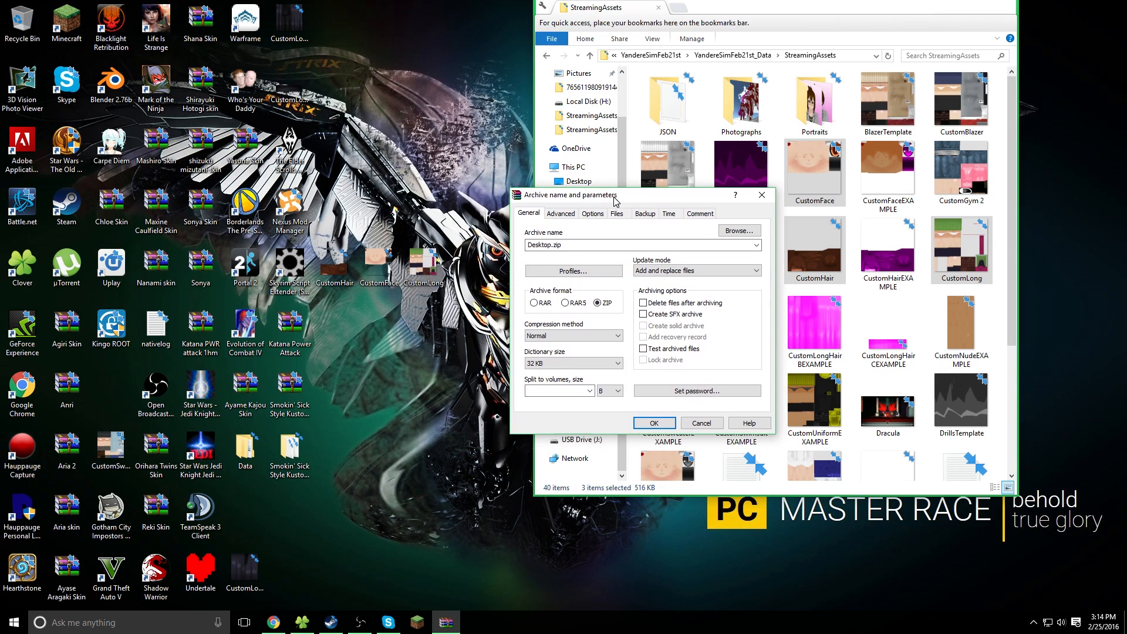
pyautogui.click(545, 246)
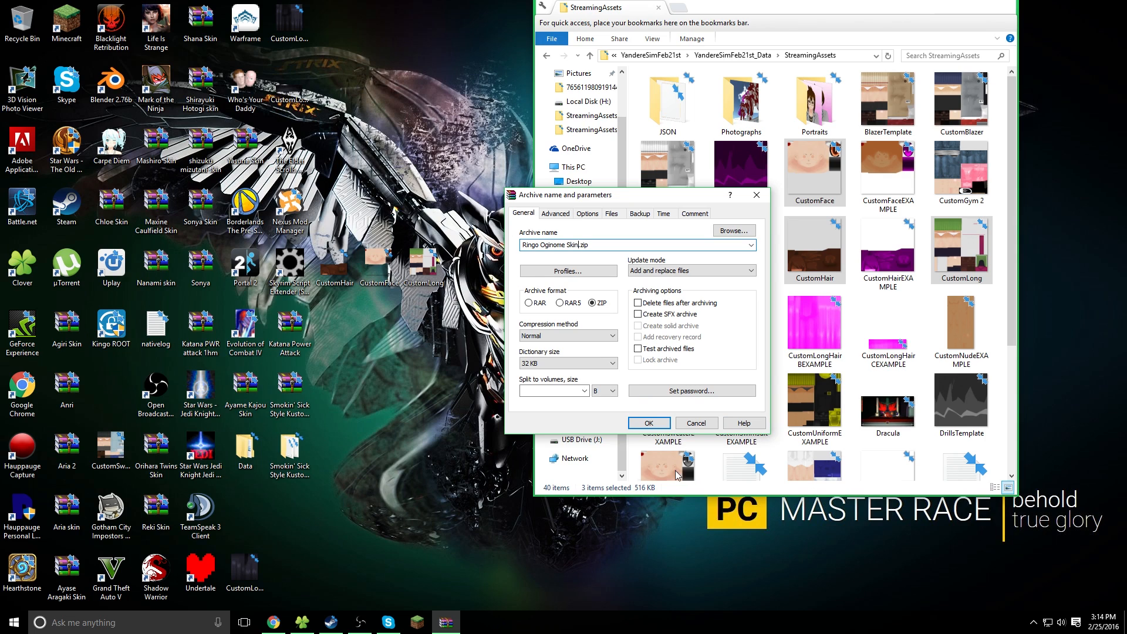
pyautogui.click(648, 423)
# Place the Ringo Oginome Skin archive below the three texture files on the desktop and reposition the StreamingAssets window
pyautogui.moveTo(116, 384); pyautogui.dragTo(426, 384)
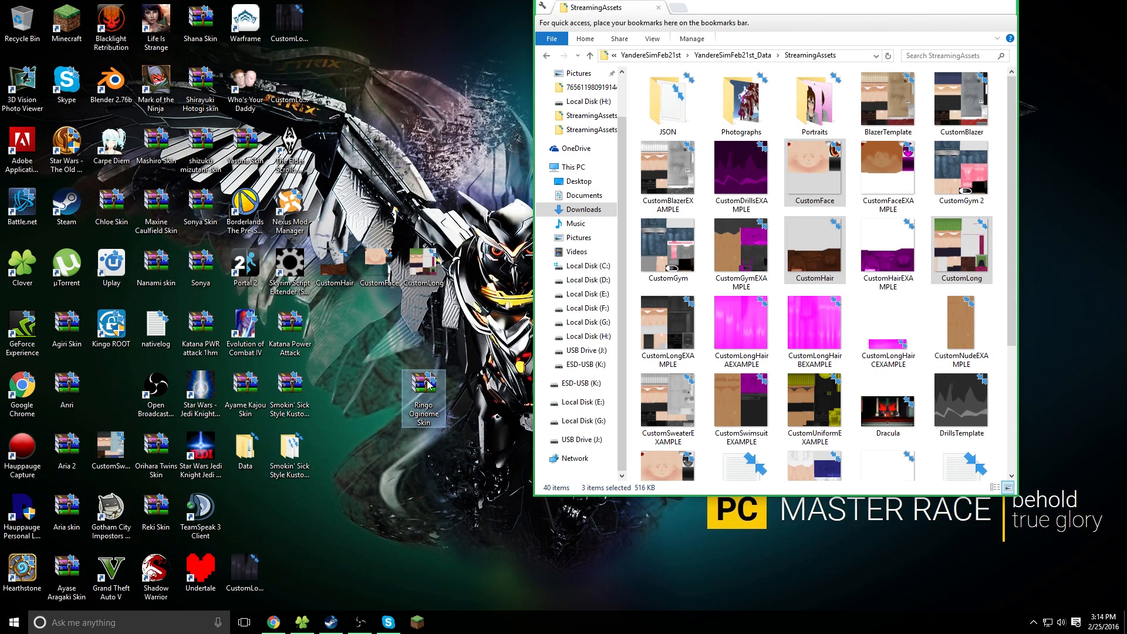
pyautogui.moveTo(817, 5); pyautogui.dragTo(779, 42)
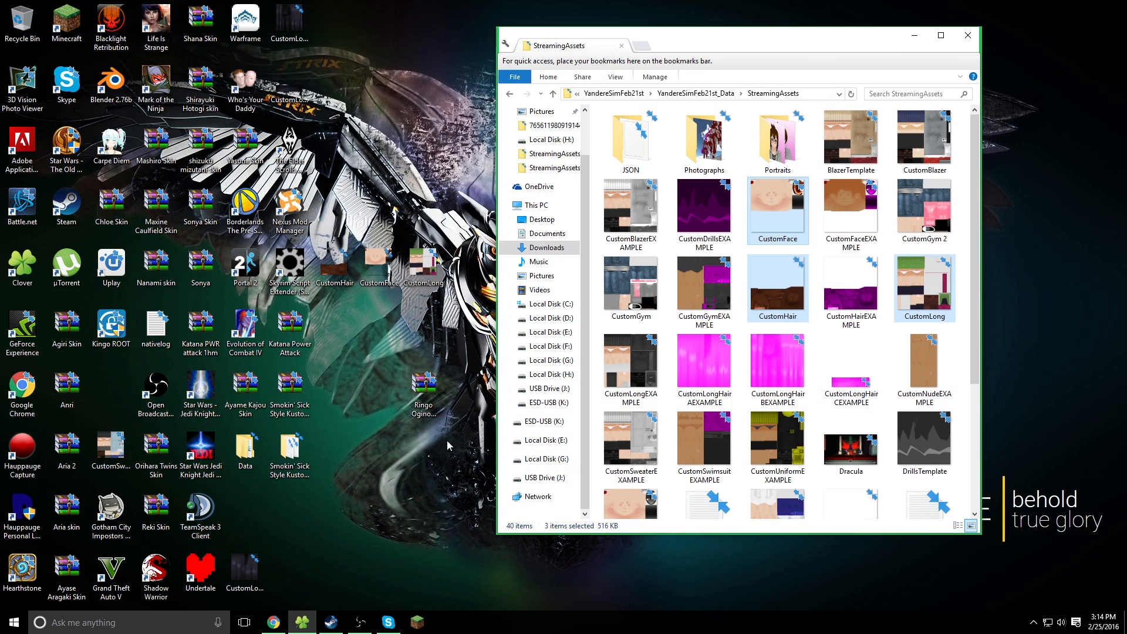
pyautogui.moveTo(424, 405); pyautogui.dragTo(379, 350)
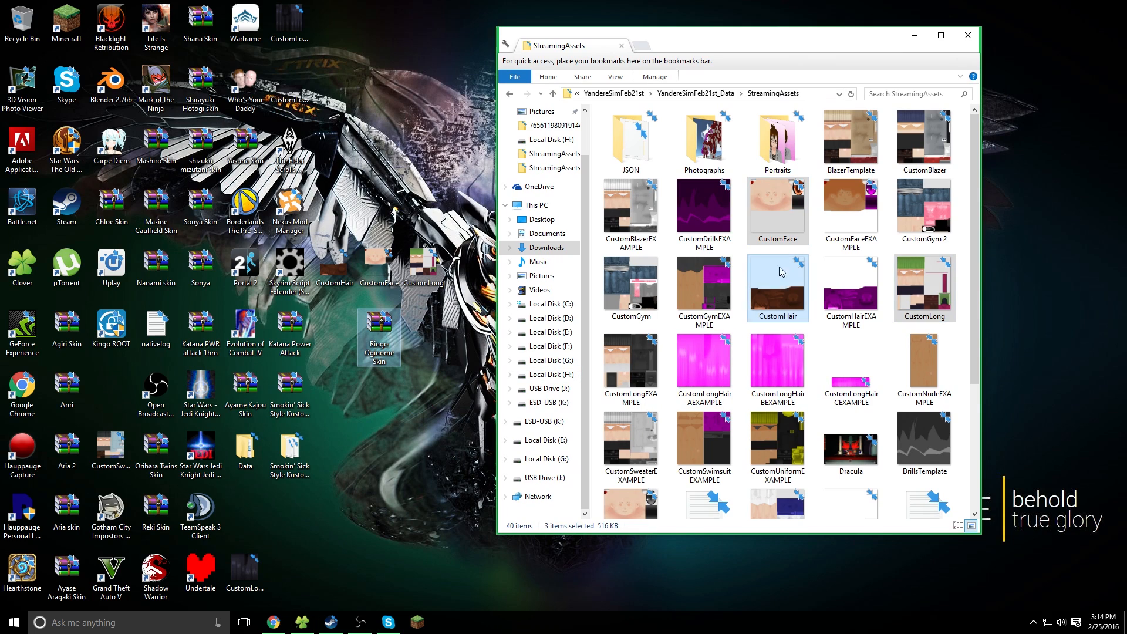
pyautogui.click(851, 95)
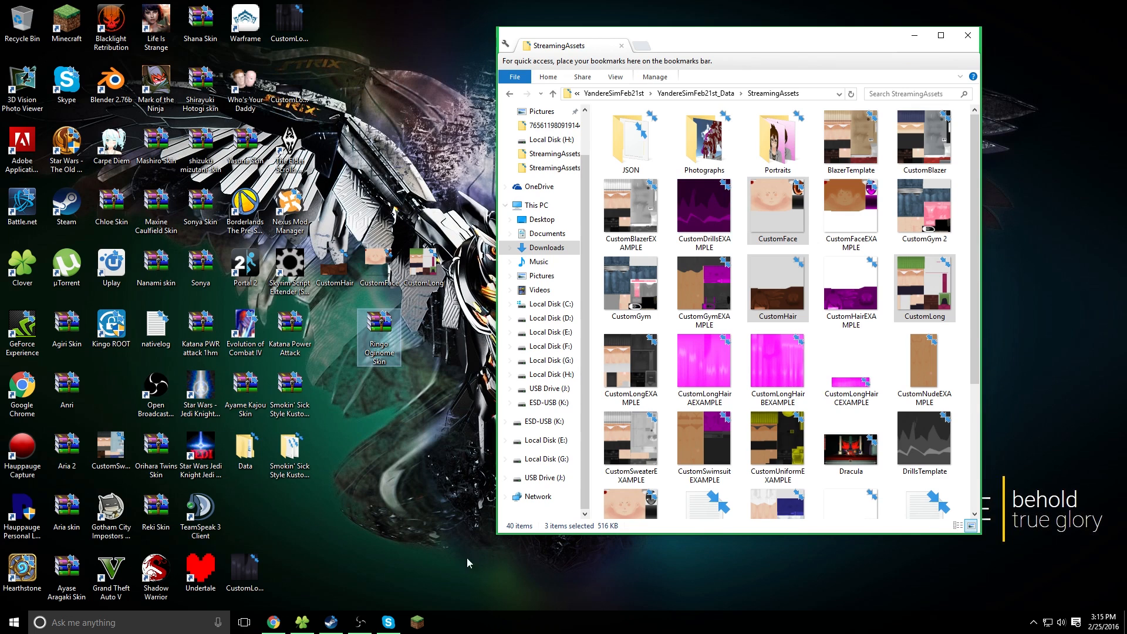
# Switch to Steam and launch YandereSimFeb21st from the library
pyautogui.click(335, 618)
pyautogui.moveTo(509, 219); pyautogui.dragTo(754, 88)
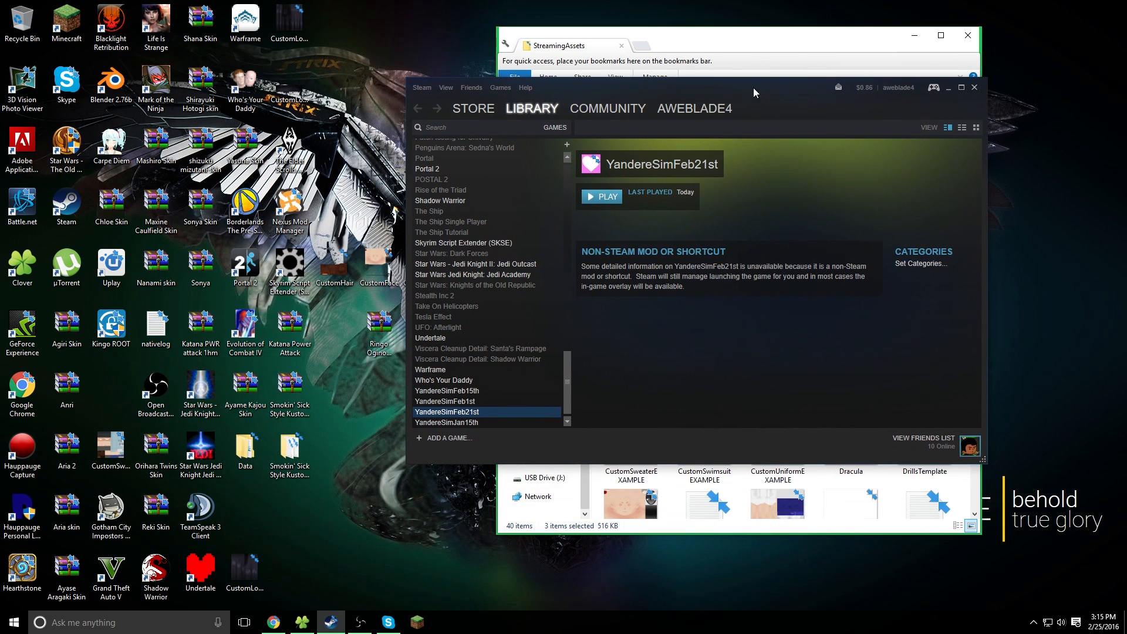
pyautogui.click(616, 199)
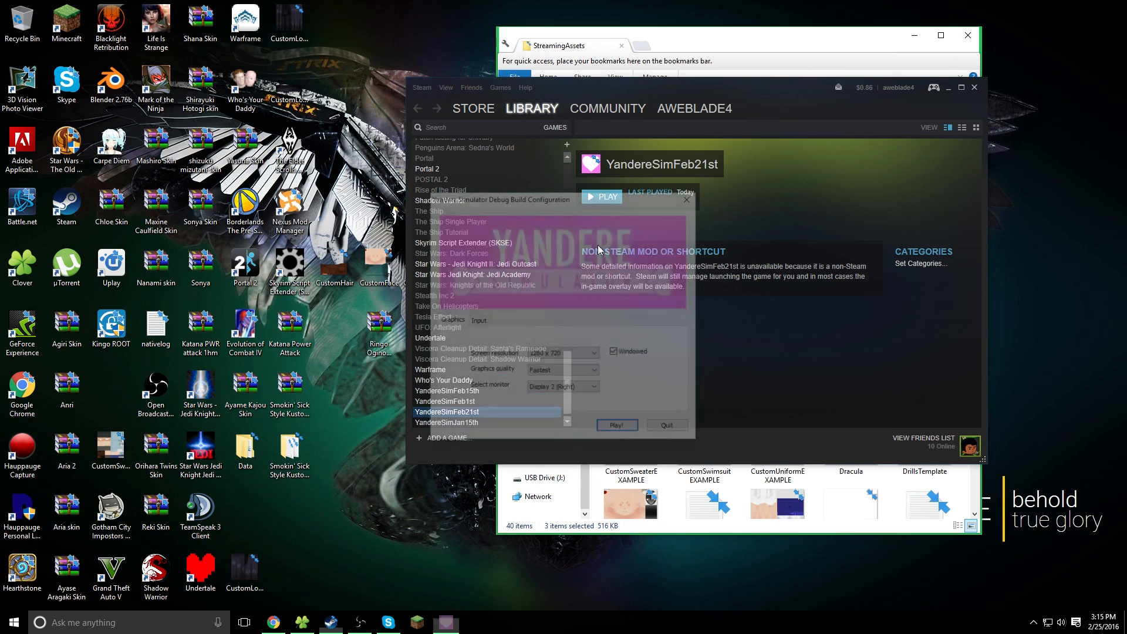
# Turn off windowed mode, set the resolution to 1920 x 1080 and the graphics quality to Yandere, and start the game
pyautogui.click(615, 353)
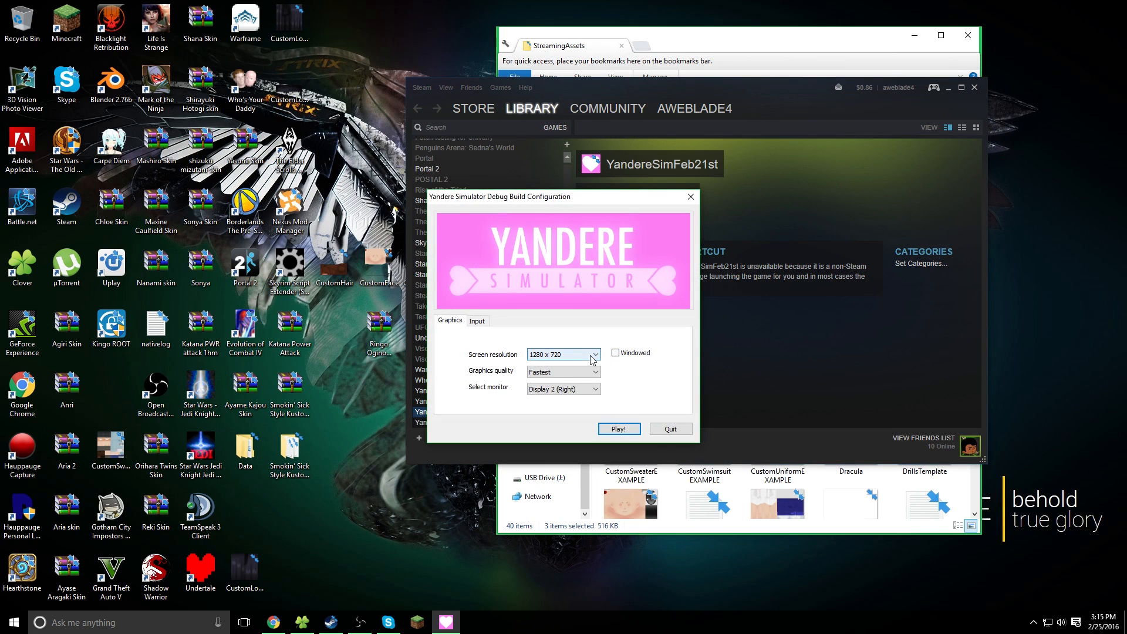
pyautogui.click(593, 355)
pyautogui.click(584, 411)
pyautogui.click(594, 354)
pyautogui.click(561, 418)
pyautogui.click(558, 376)
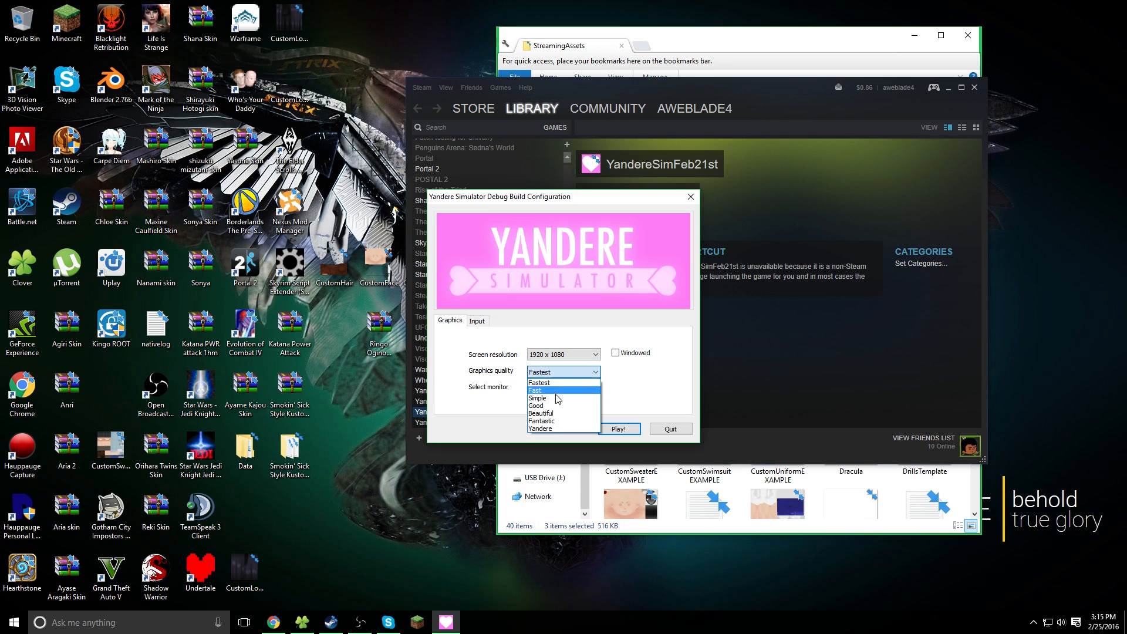
pyautogui.click(587, 430)
pyautogui.click(619, 429)
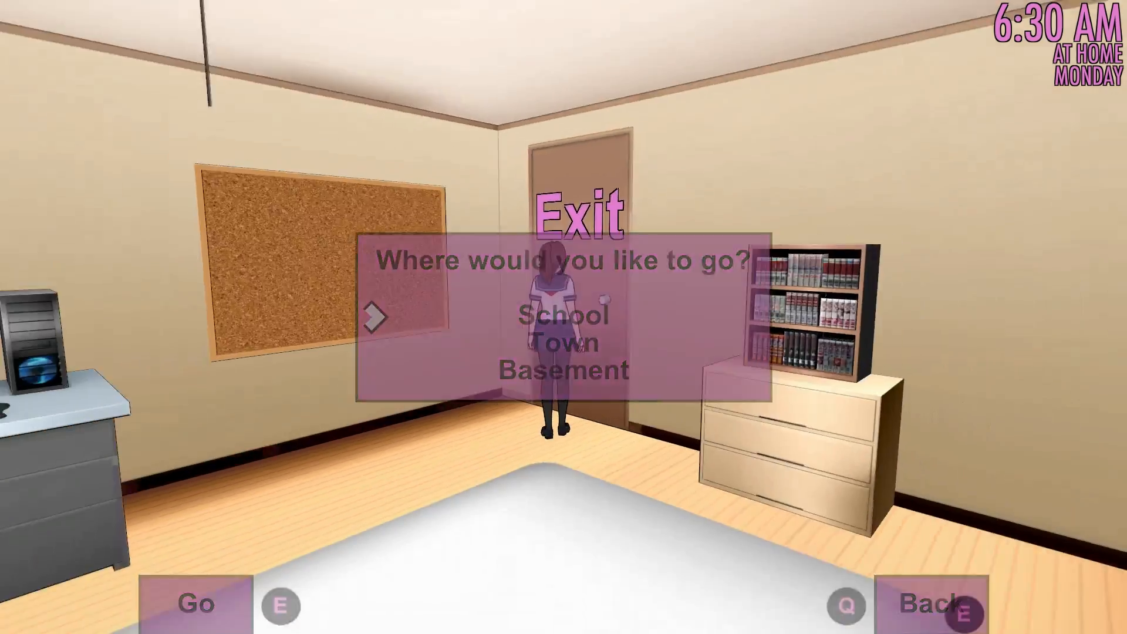
# Walk the character to the bedroom's exit door and go to School
pyautogui.press('s')
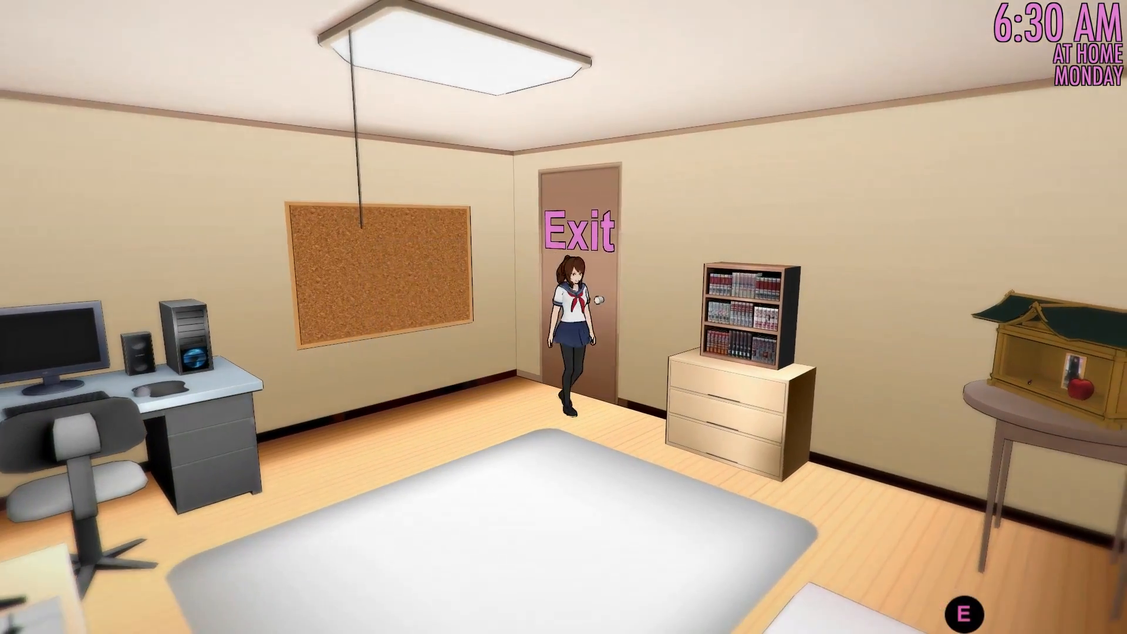
pyautogui.press('w')
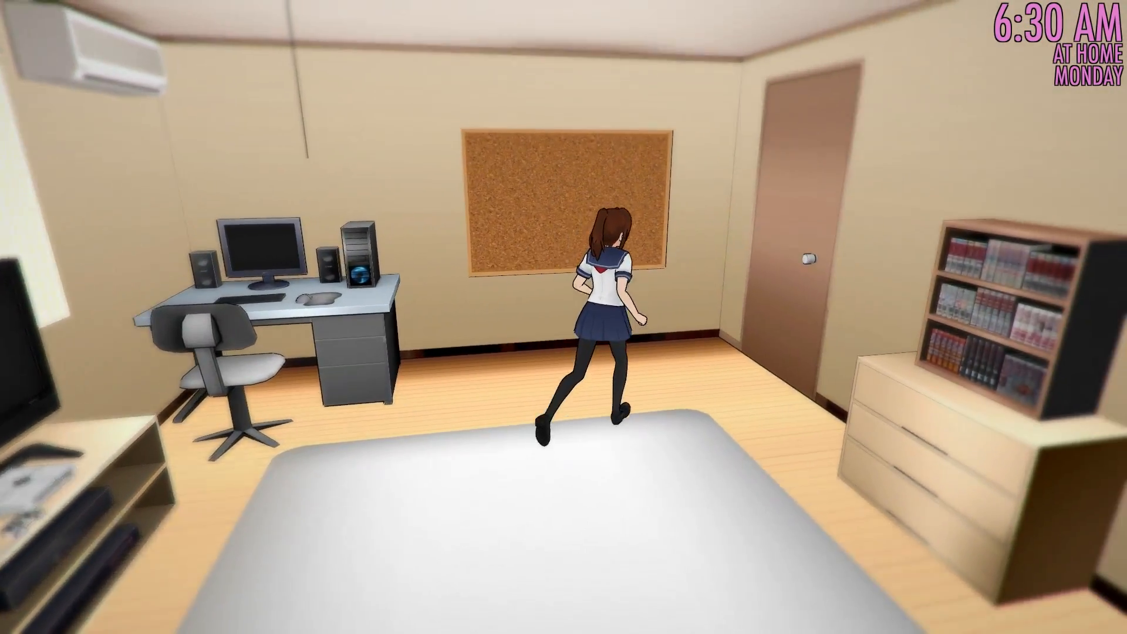
pyautogui.press('e')
pyautogui.press('e')
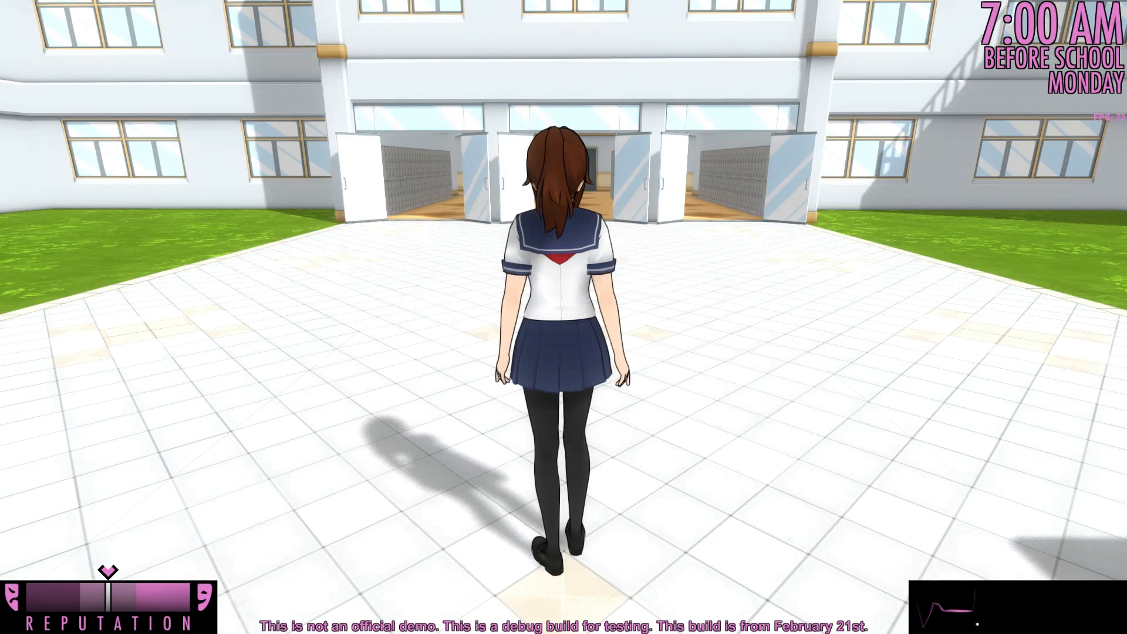
# Change the school uniform to the second option through the debug menu to load the custom textures
pyautogui.press('\\')
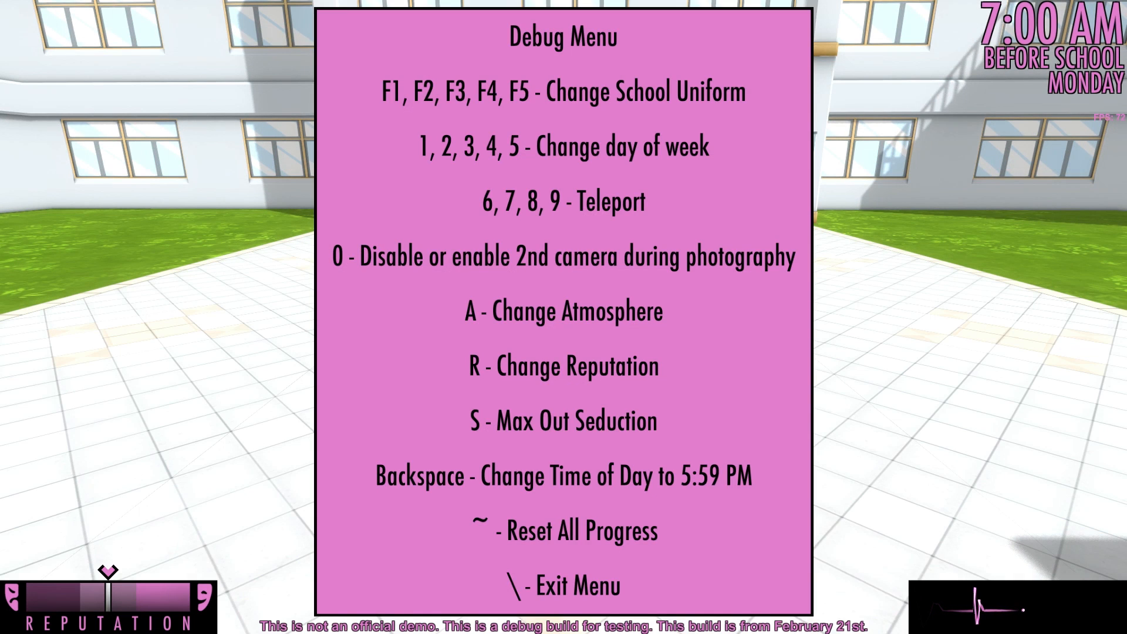
pyautogui.press('F2')
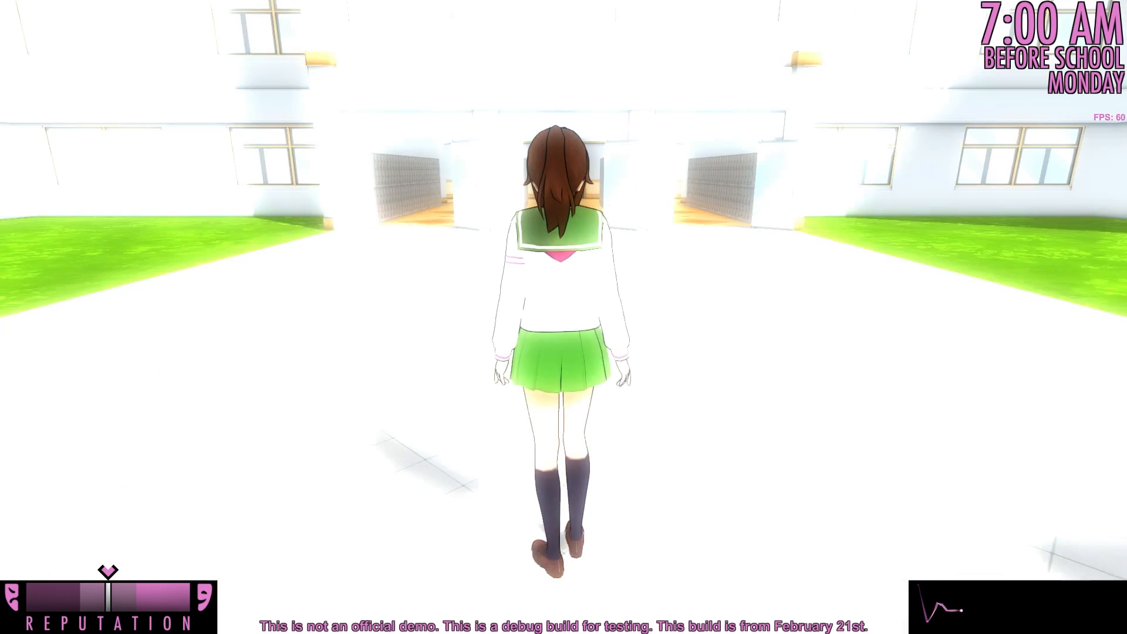
pyautogui.press('1')
# Walk the character across the grass to a plain white wall and capture screenshots of the skin from the back and front
pyautogui.press('w')
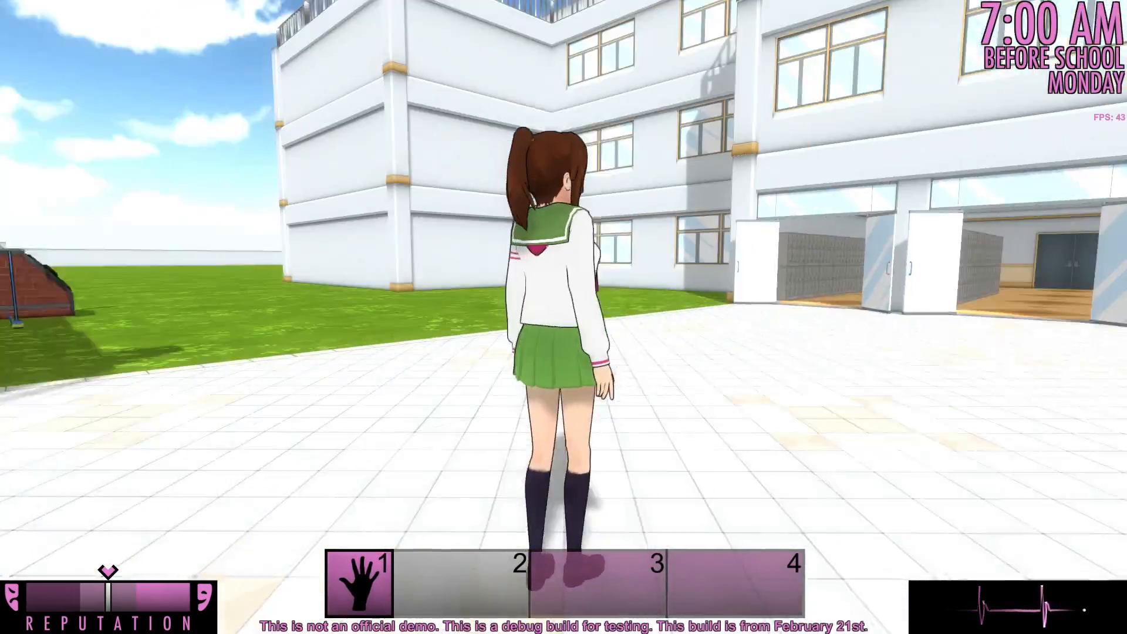
pyautogui.press('w')
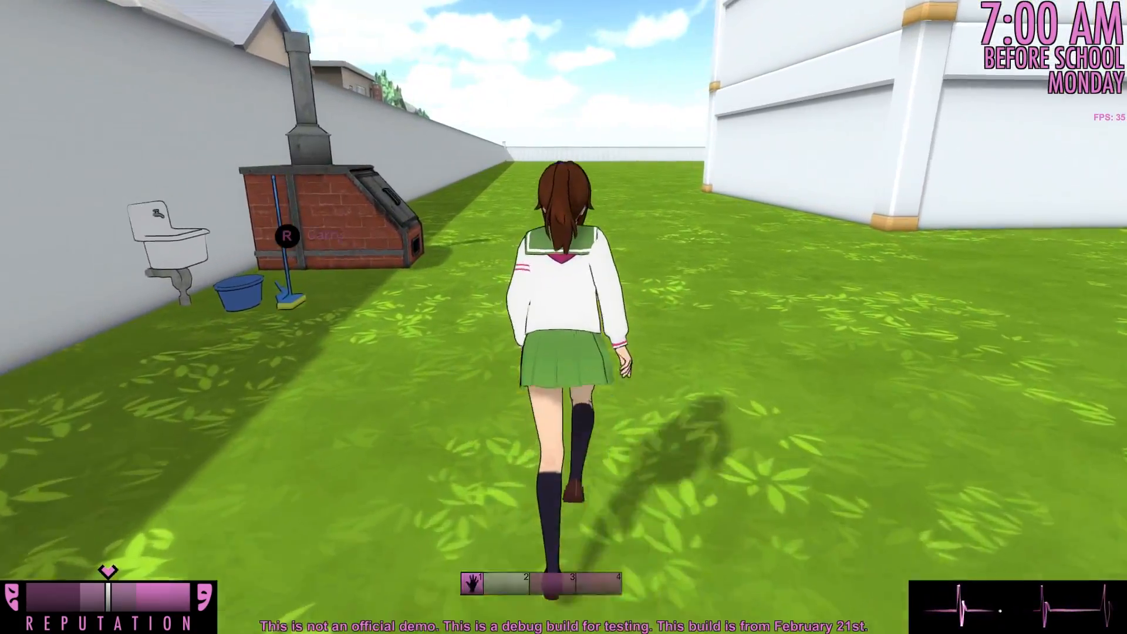
pyautogui.press('w')
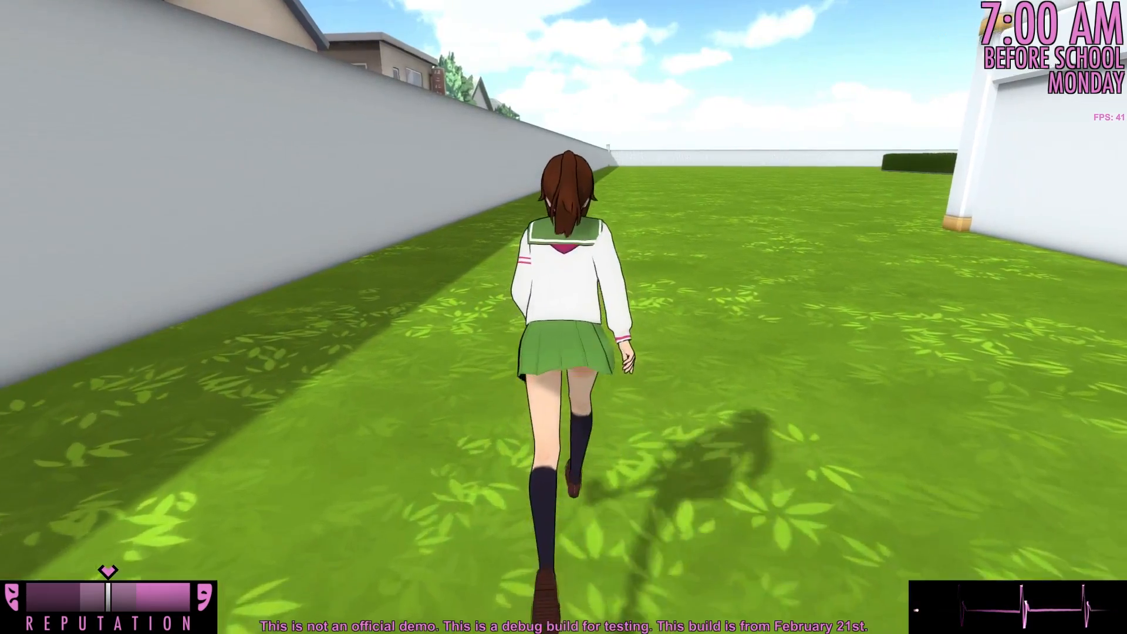
pyautogui.press('w')
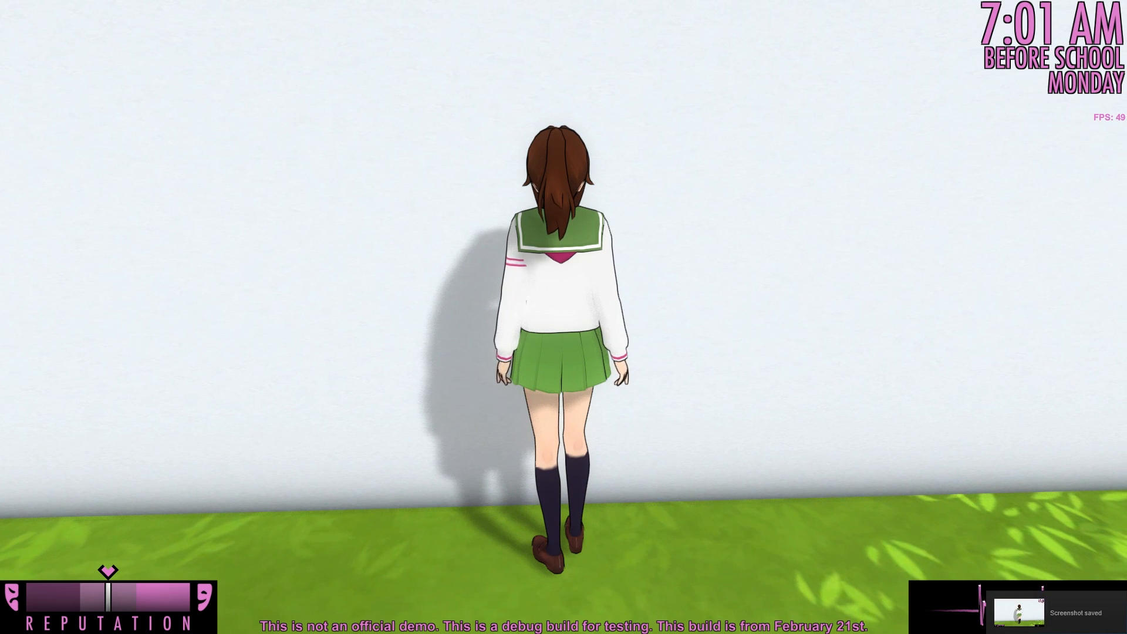
pyautogui.press('s')
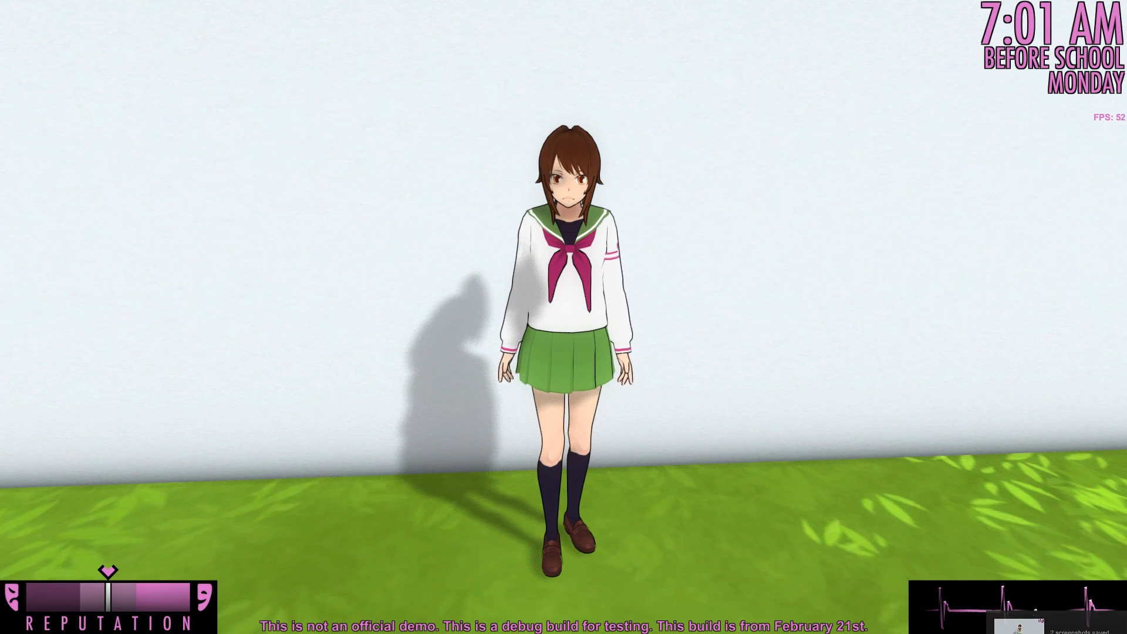
pyautogui.press('w')
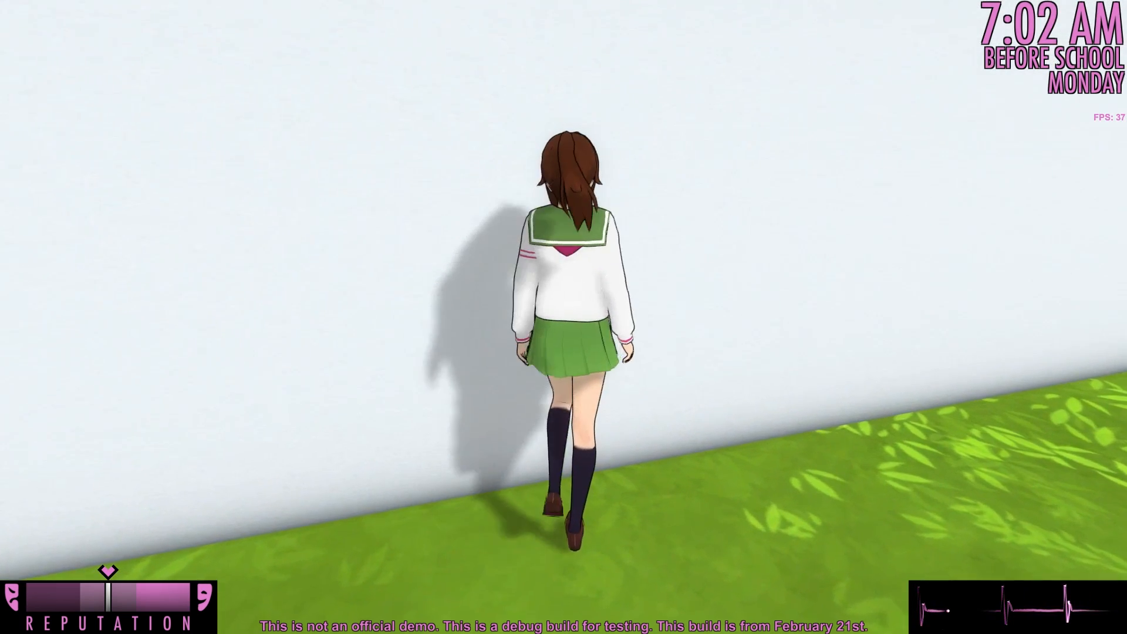
# Turn the character to face the camera and capture a close-up screenshot of her face and collar
pyautogui.press('s')
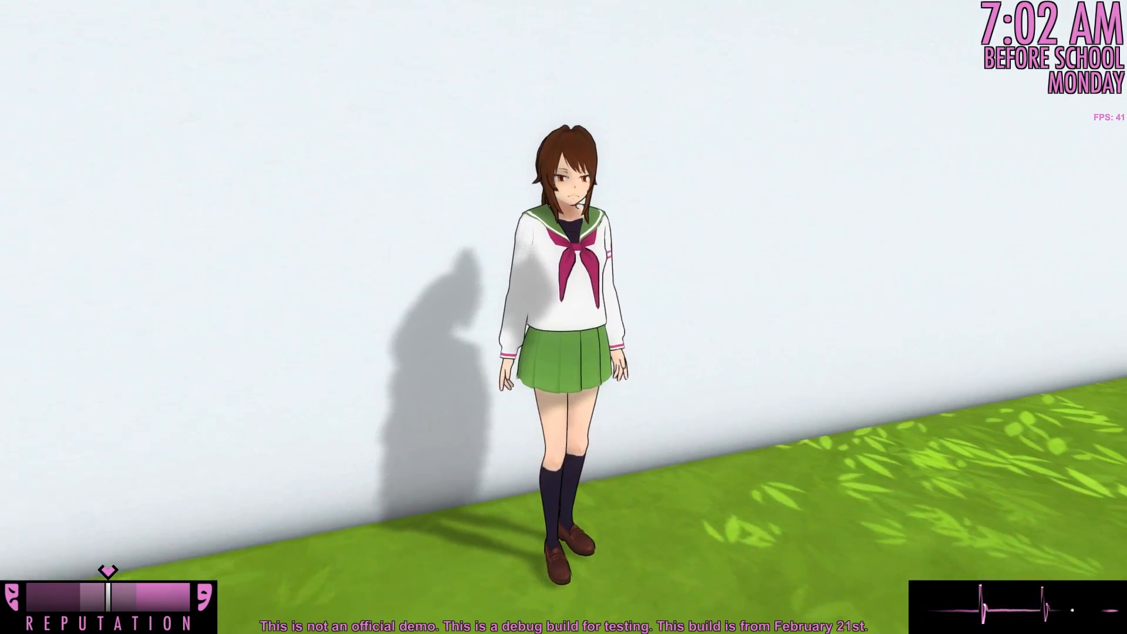
pyautogui.scroll(5, 563, 317)
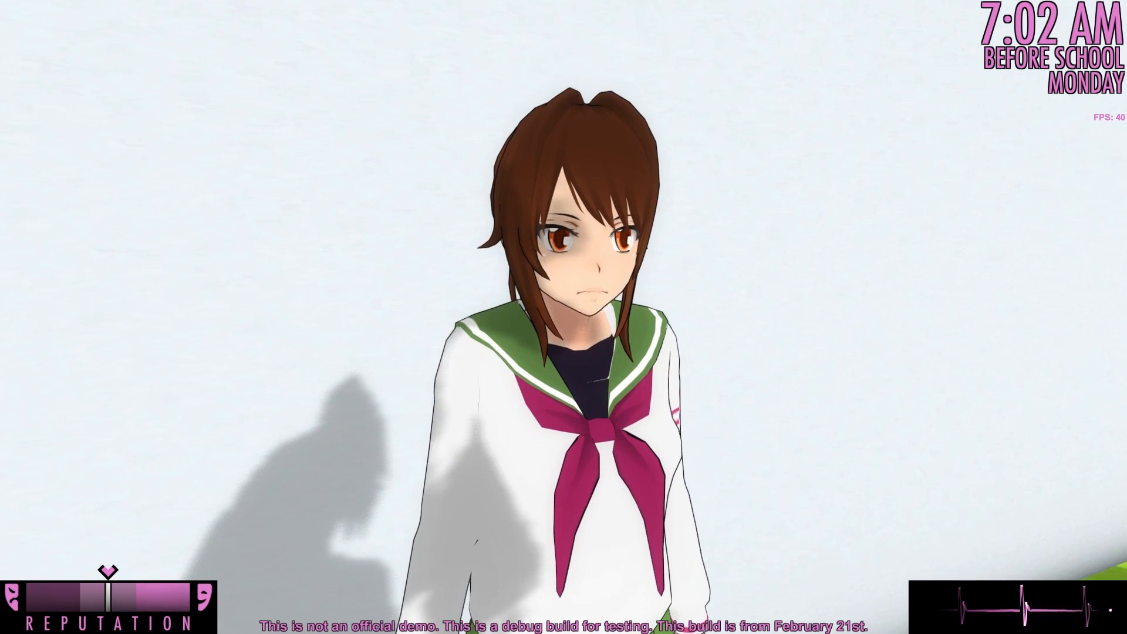
pyautogui.press('F12')
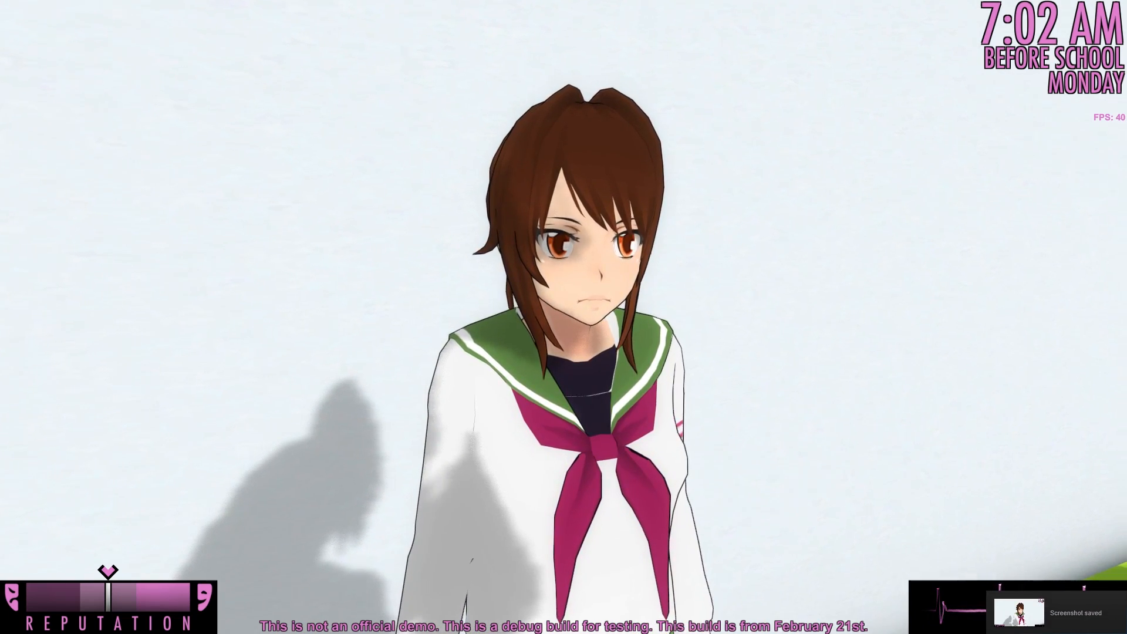
pyautogui.scroll(-5, 563, 317)
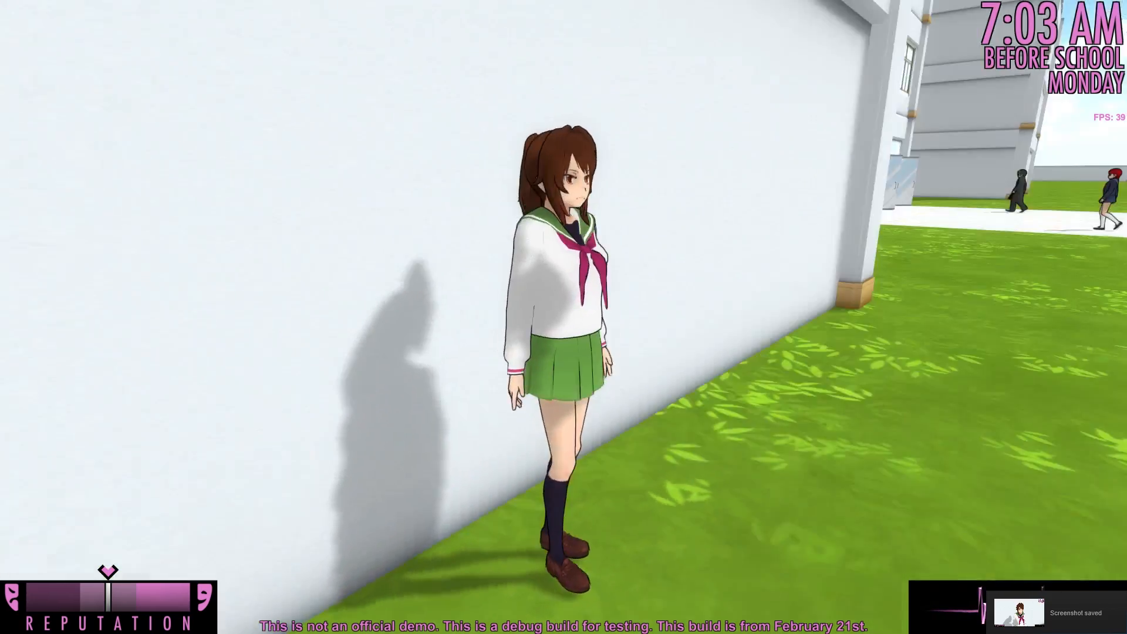
pyautogui.press('s')
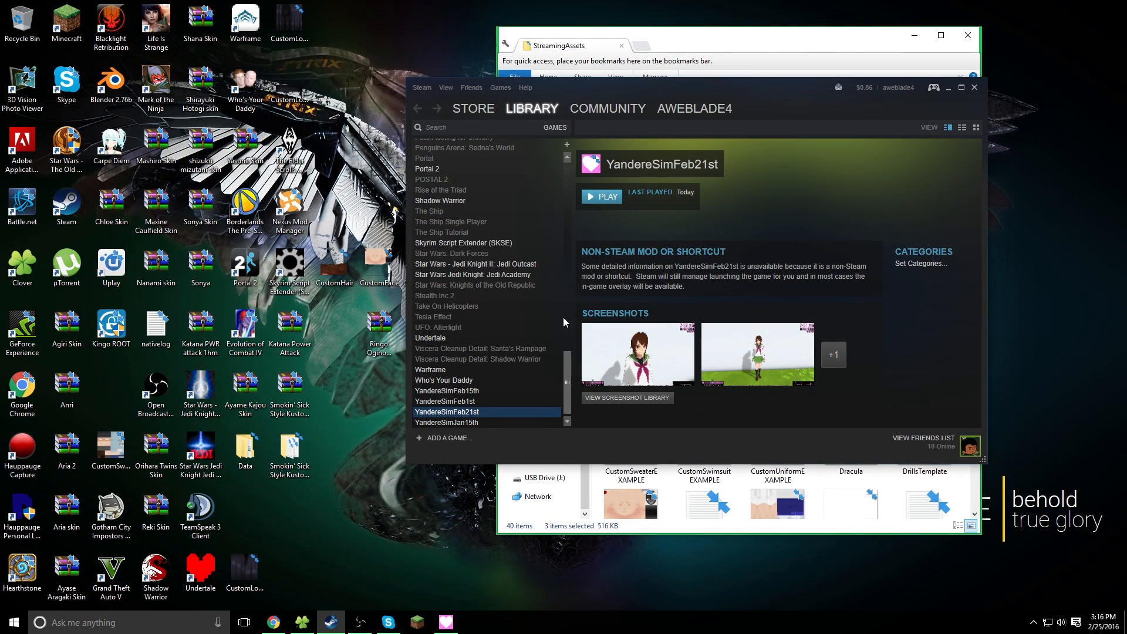
# Close the game and launch Adobe Photoshop
pyautogui.rightClick(444, 612)
pyautogui.click(437, 596)
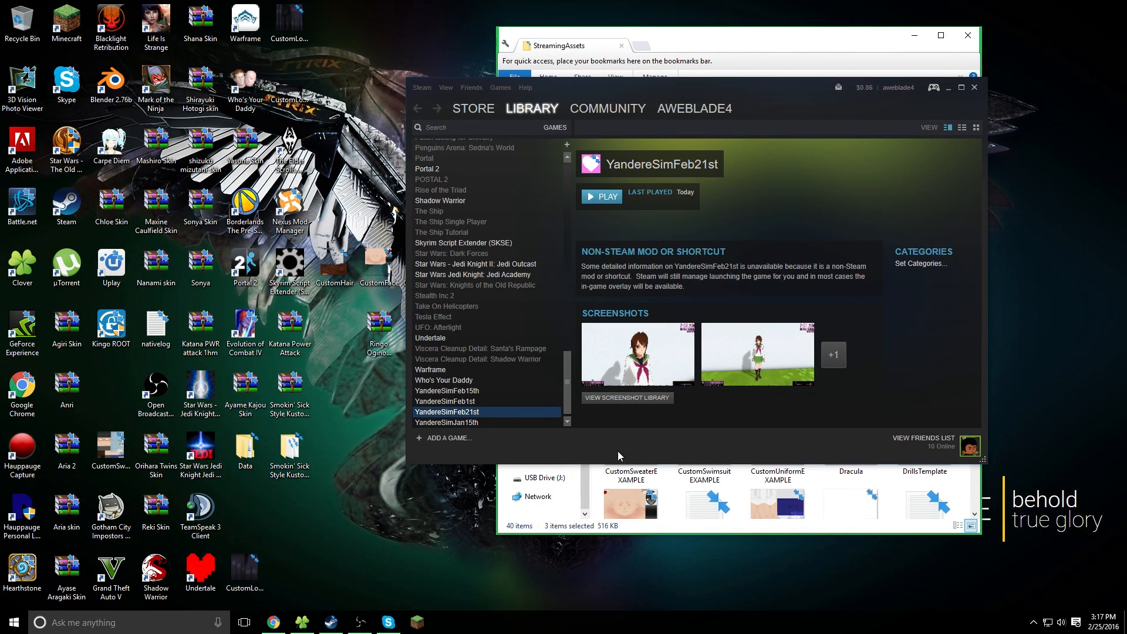
pyautogui.press('super')
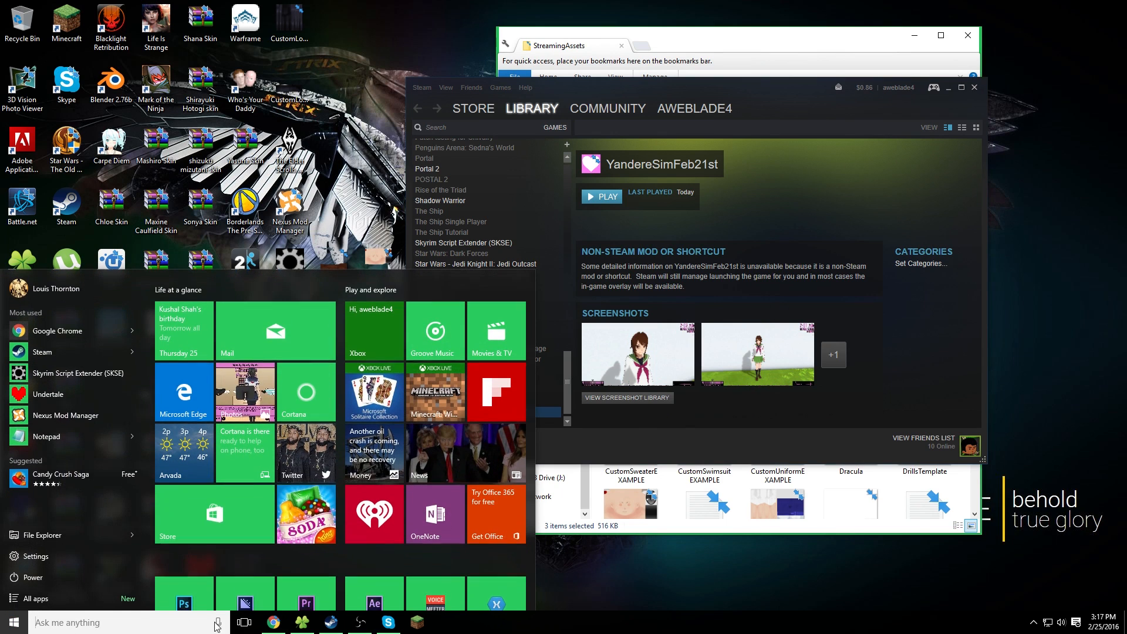
pyautogui.scroll(-3, 176, 541)
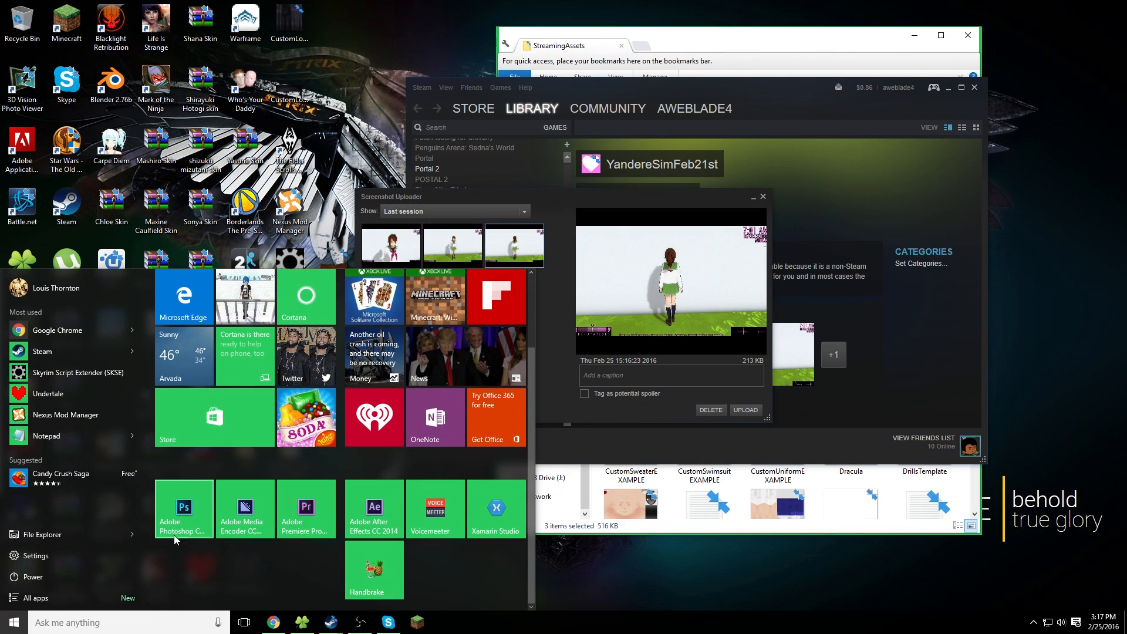
pyautogui.click(176, 528)
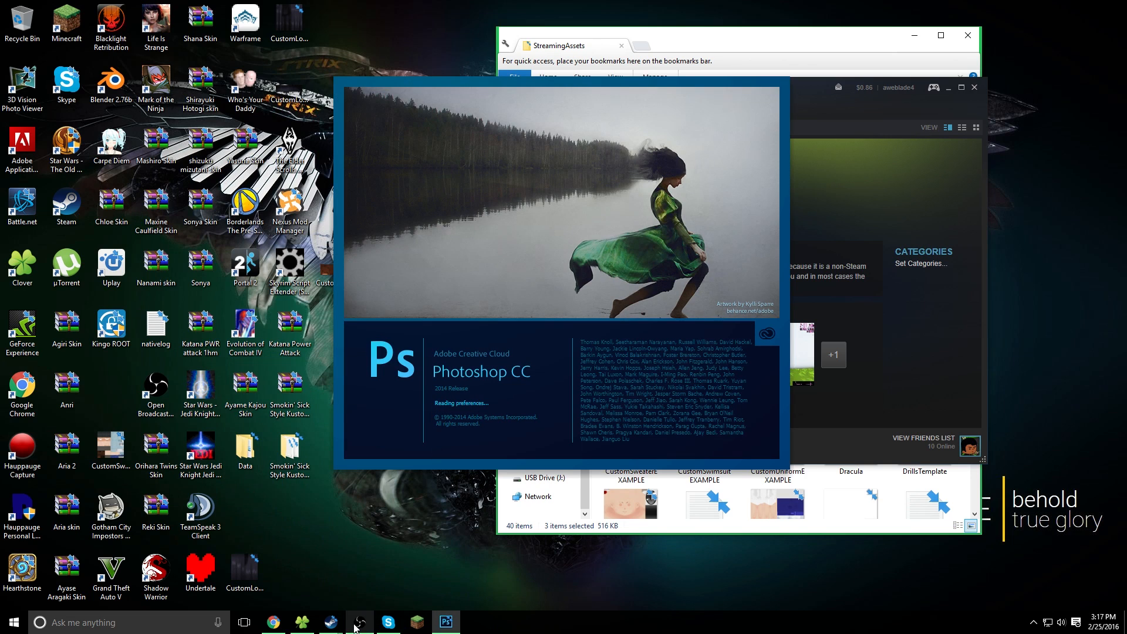
# Show the last session's Steam screenshots on disk and close the Screenshot Uploader
pyautogui.click(366, 581)
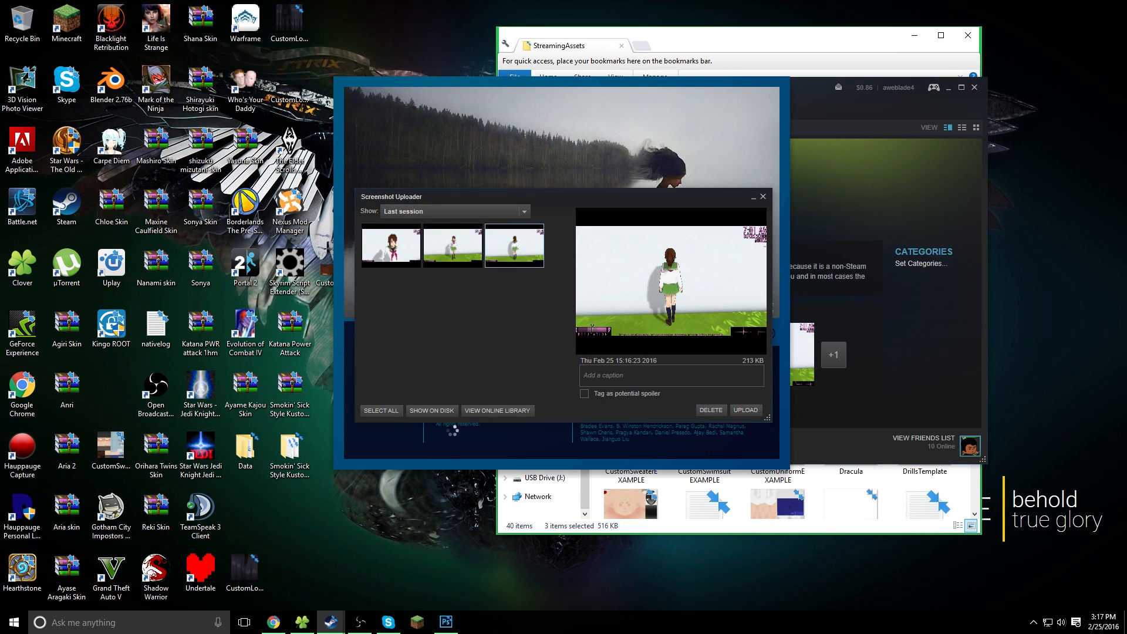
pyautogui.click(434, 413)
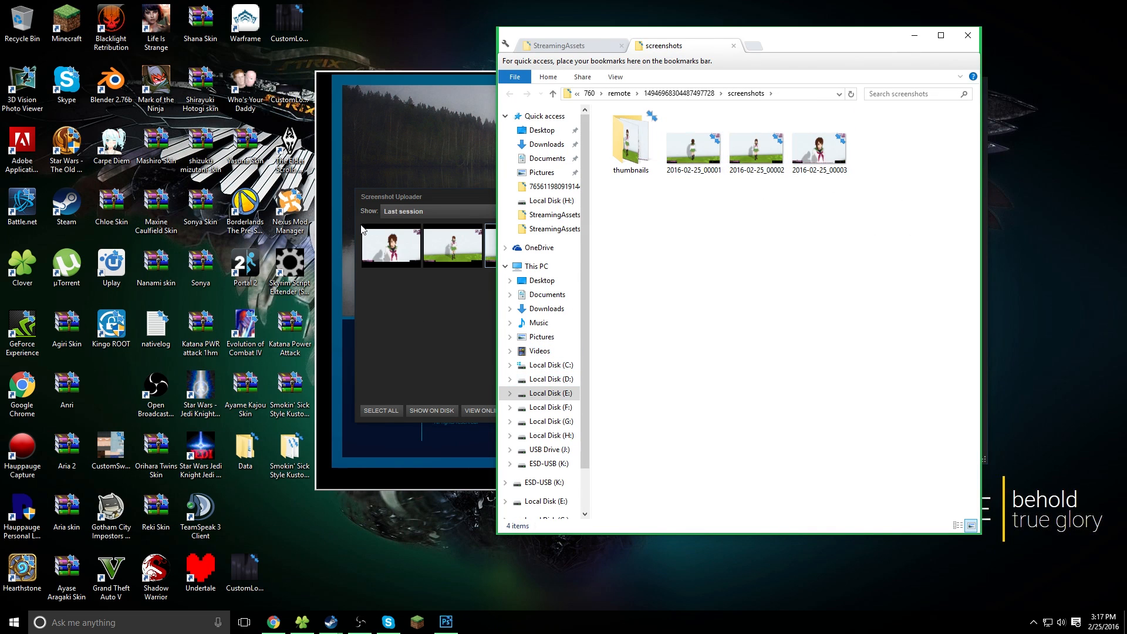
pyautogui.click(431, 318)
pyautogui.click(763, 197)
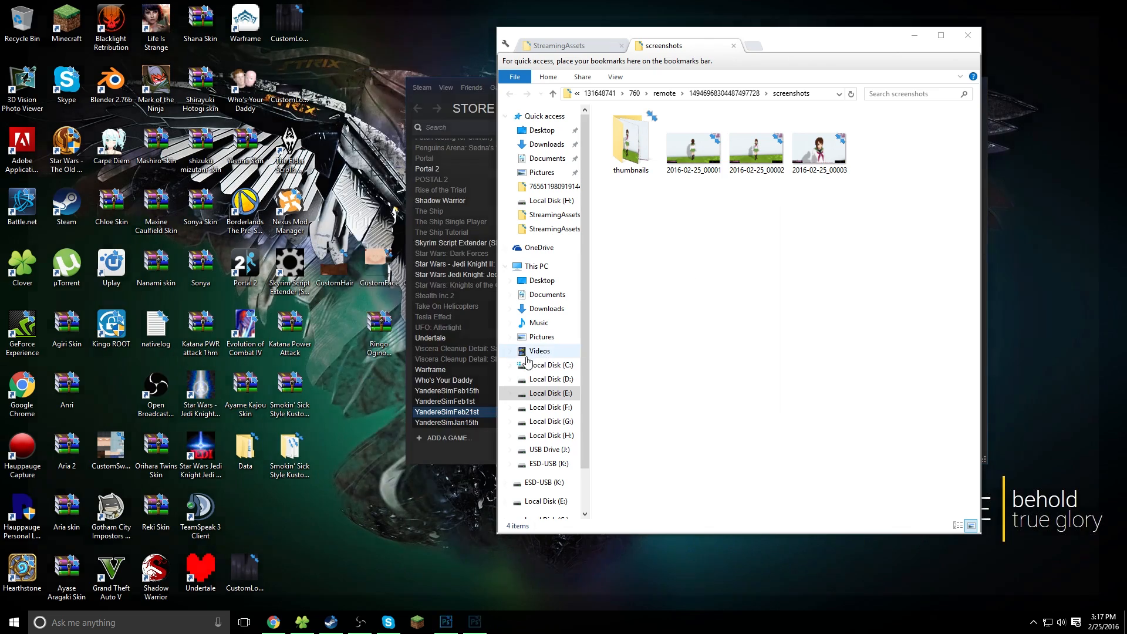
# Switch to Photoshop and open the recent file Deviantart thumbnail.psd
pyautogui.click(446, 621)
pyautogui.click(32, 8)
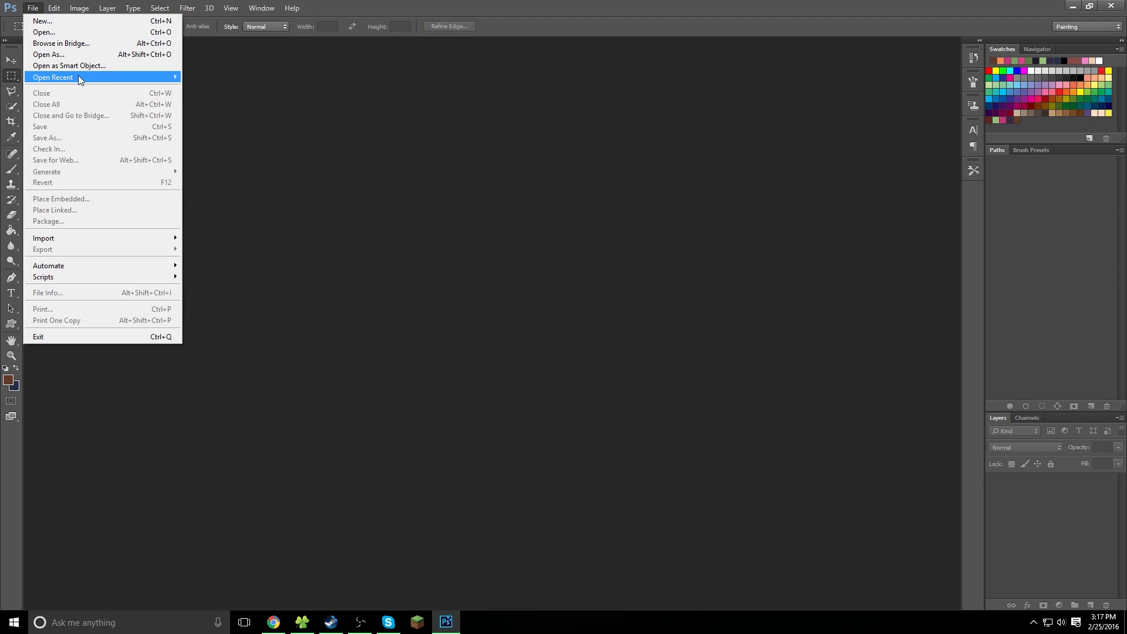
pyautogui.moveTo(81, 79)
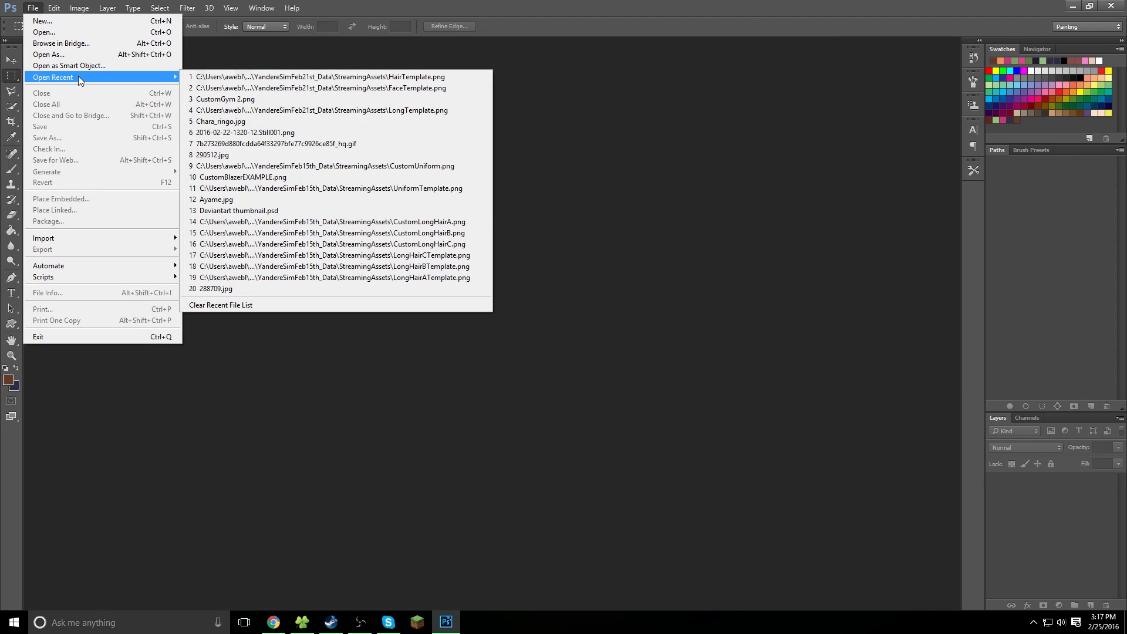
pyautogui.click(253, 211)
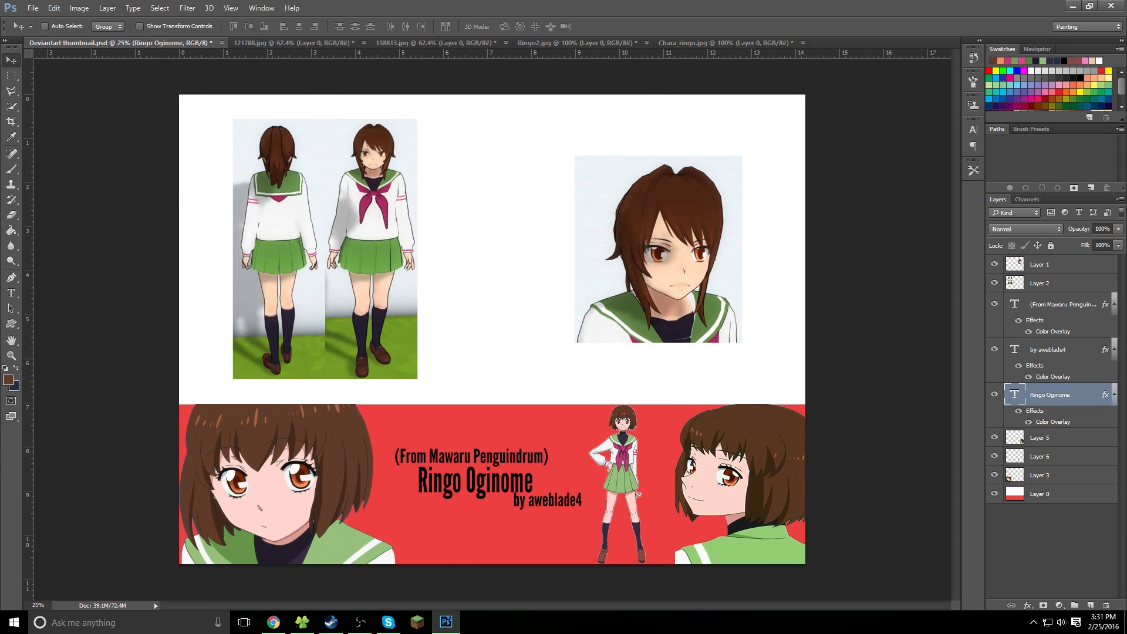
# Save a PNG copy of the finished thumbnail in the Pictures folder under a new name for the Ringo skin
pyautogui.click(33, 8)
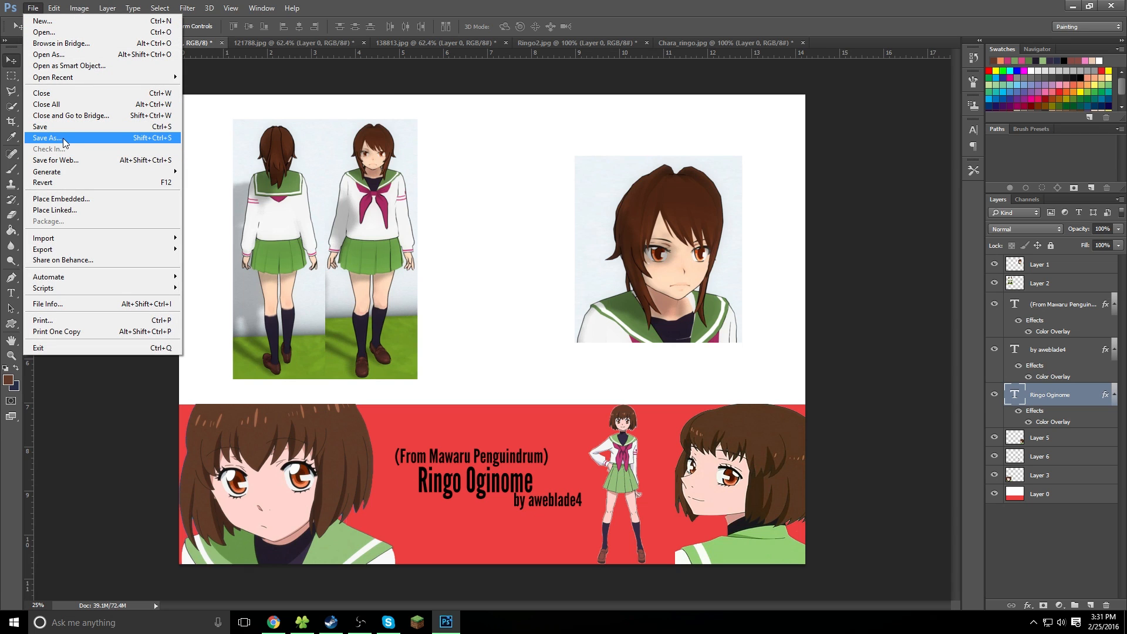
pyautogui.click(62, 138)
pyautogui.click(182, 487)
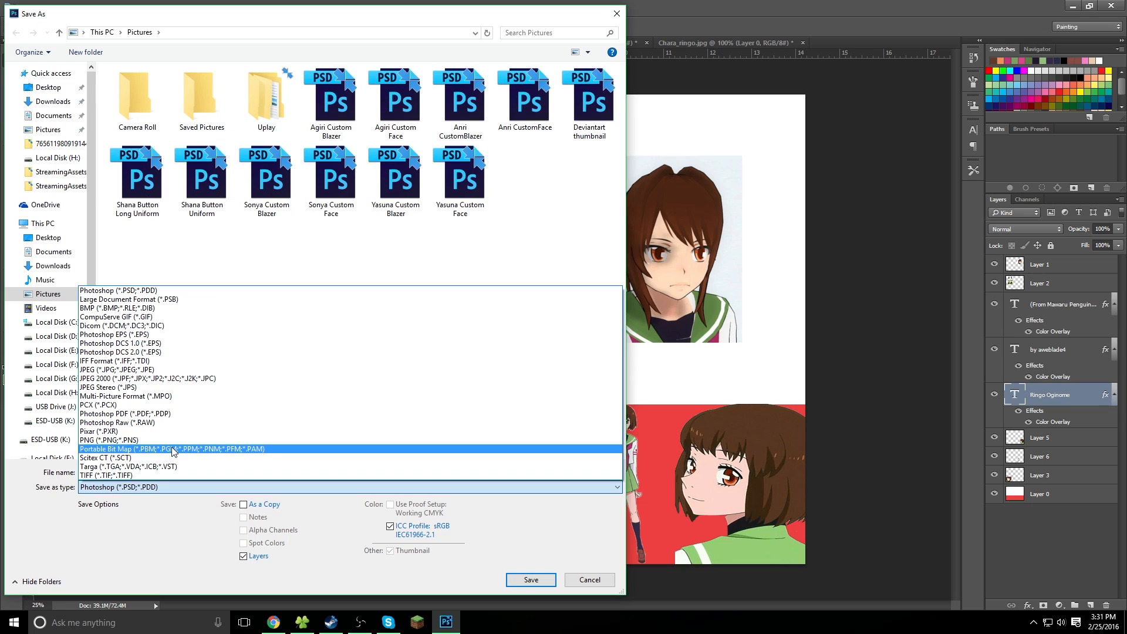
pyautogui.click(170, 440)
pyautogui.click(245, 473)
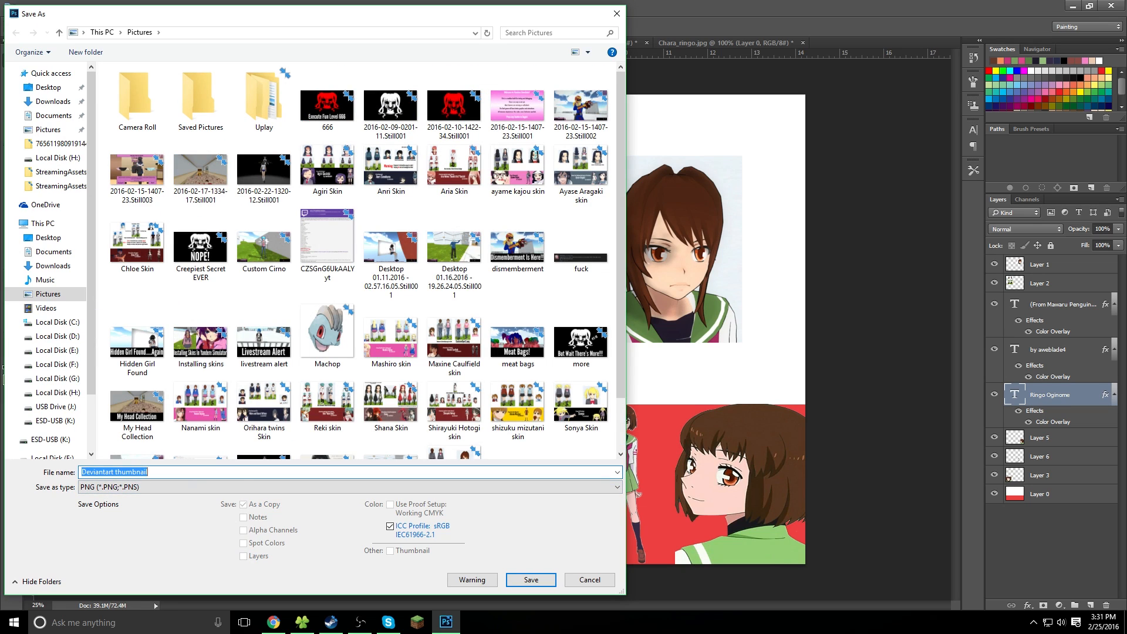
pyautogui.write('Ringo')
pyautogui.write('Mawaru Penguindrum')
pyautogui.press('BackSpace')
pyautogui.press('BackSpace')
pyautogui.press('BackSpace')
pyautogui.press('BackSpace')
pyautogui.press('BackSpace')
pyautogui.press('BackSpace')
pyautogui.press('BackSpace')
pyautogui.press('BackSpace')
pyautogui.press('BackSpace')
pyautogui.write('Rin')
pyautogui.press('Return')
# Quit Photoshop, discarding changes to the open JPG reference images and saving Deviantart thumbnail.psd
pyautogui.click(294, 41)
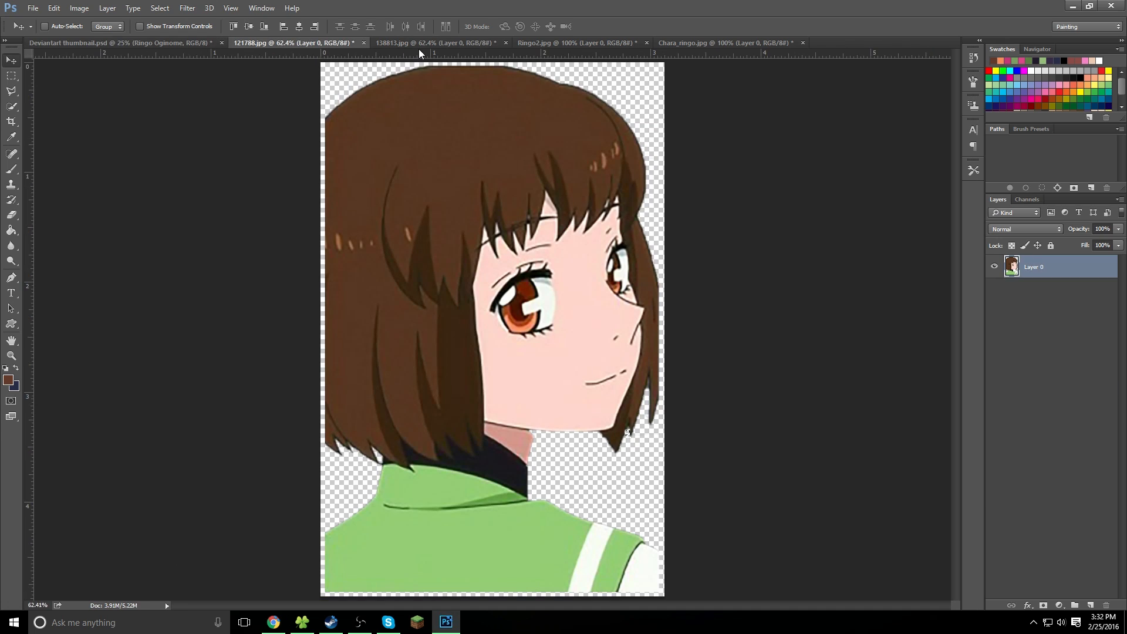
pyautogui.click(480, 45)
pyautogui.click(565, 44)
pyautogui.click(714, 45)
pyautogui.click(1112, 6)
pyautogui.click(548, 236)
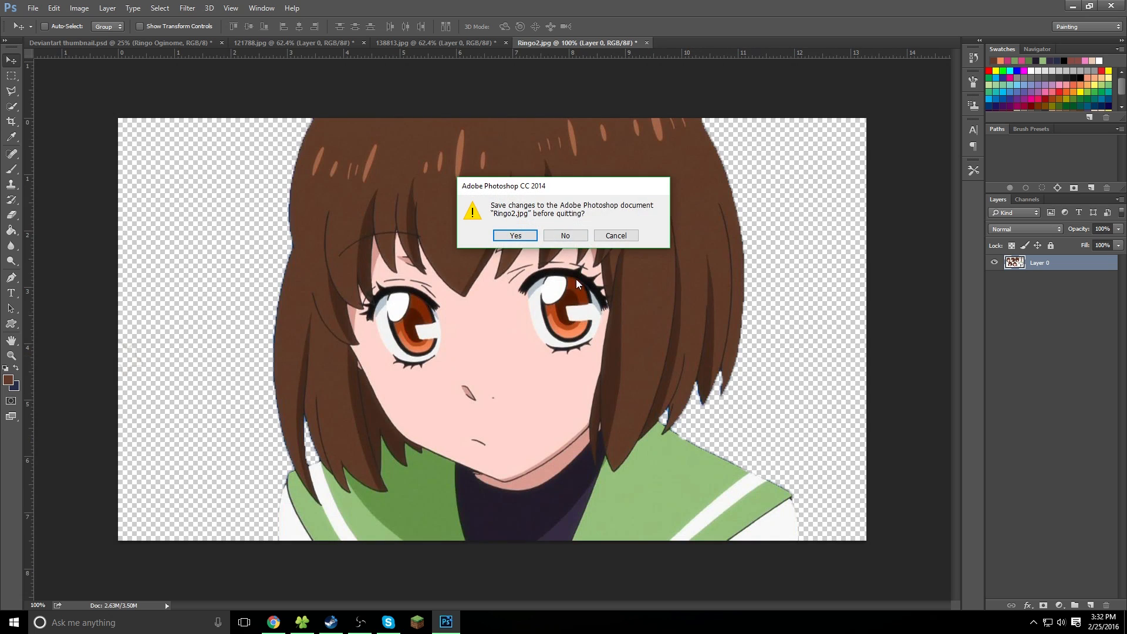
pyautogui.click(564, 237)
pyautogui.click(565, 237)
pyautogui.click(566, 237)
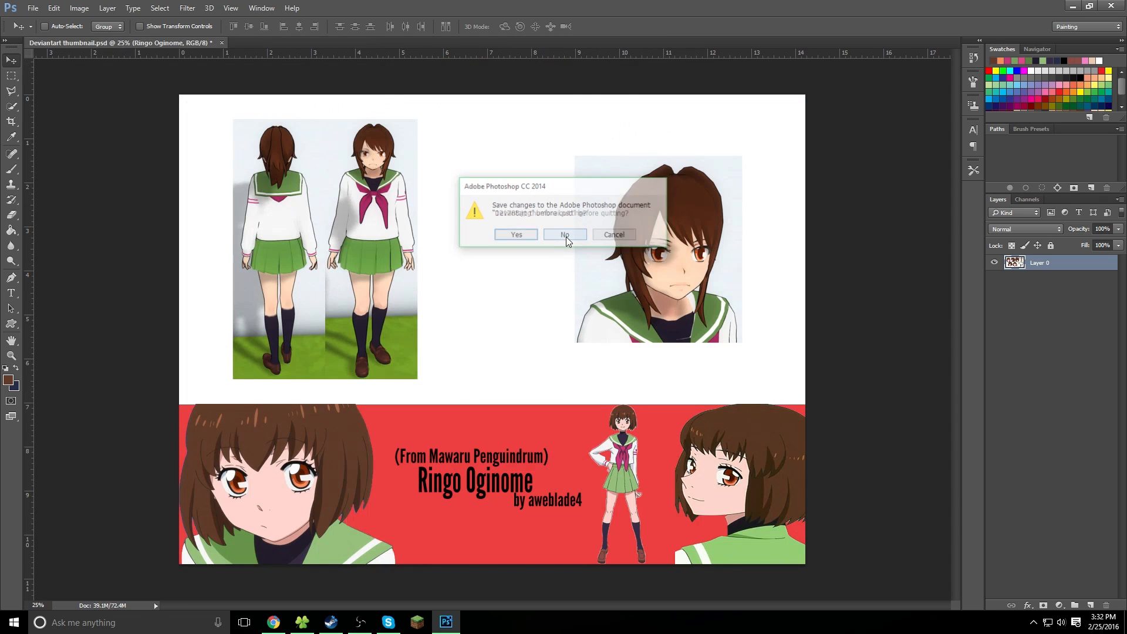
pyautogui.click(511, 236)
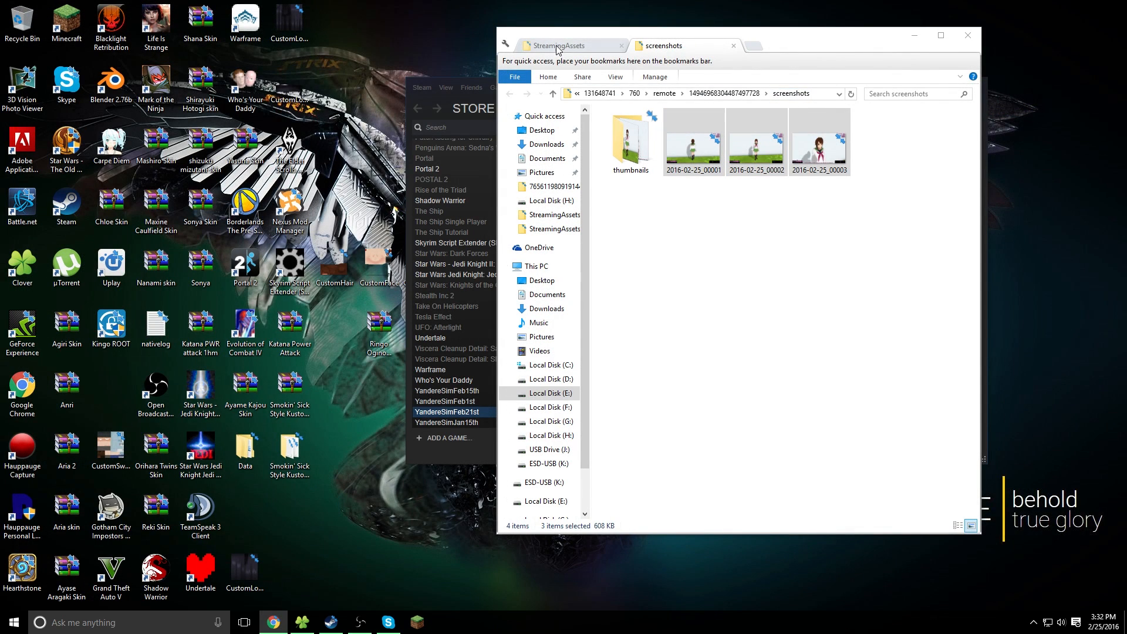
# Close the screenshots folder window and move the Steam window aside to clear the desktop icons
pyautogui.click(968, 36)
pyautogui.click(376, 399)
pyautogui.moveTo(727, 87); pyautogui.dragTo(845, 51)
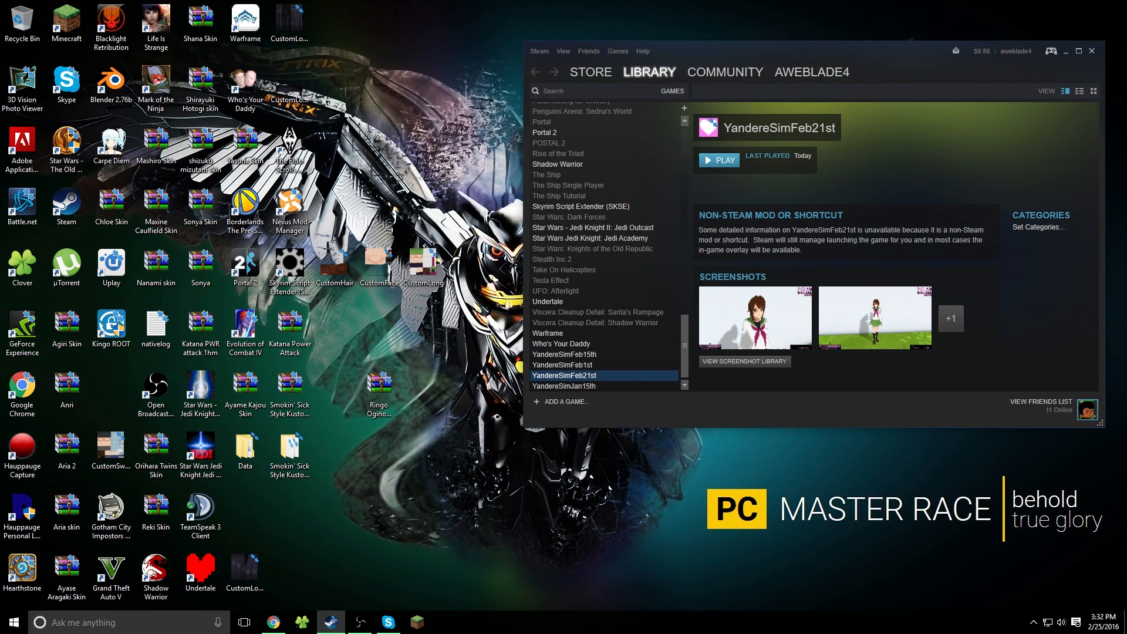
# Switch to Chrome and open DeviantArt's Submit Art page
pyautogui.hotkey('alt', 'Tab')
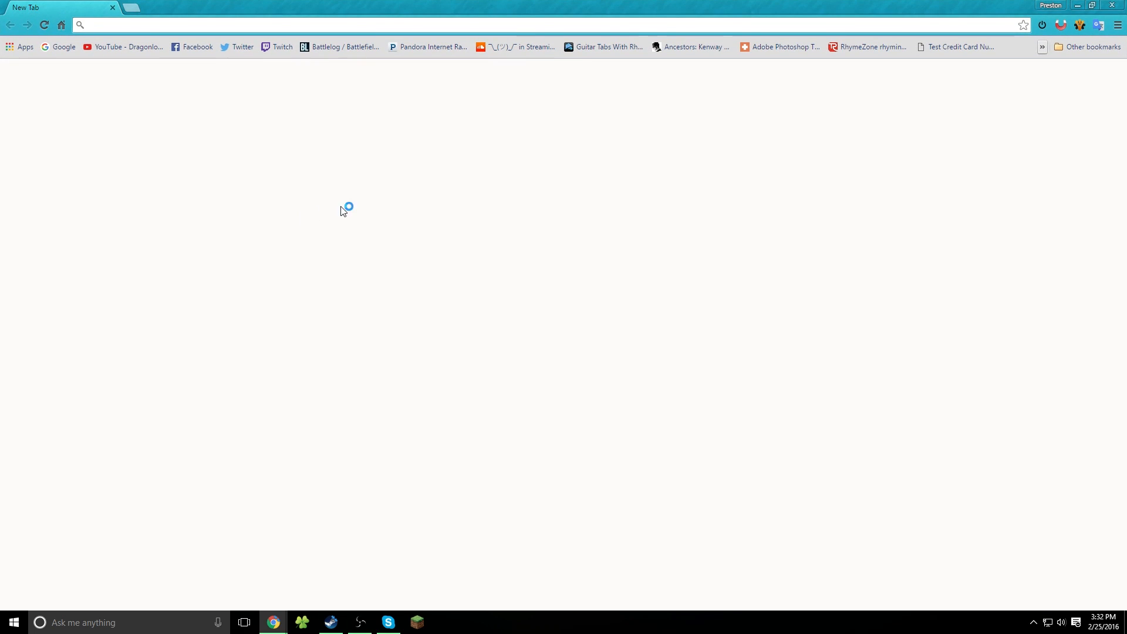
pyautogui.click(671, 323)
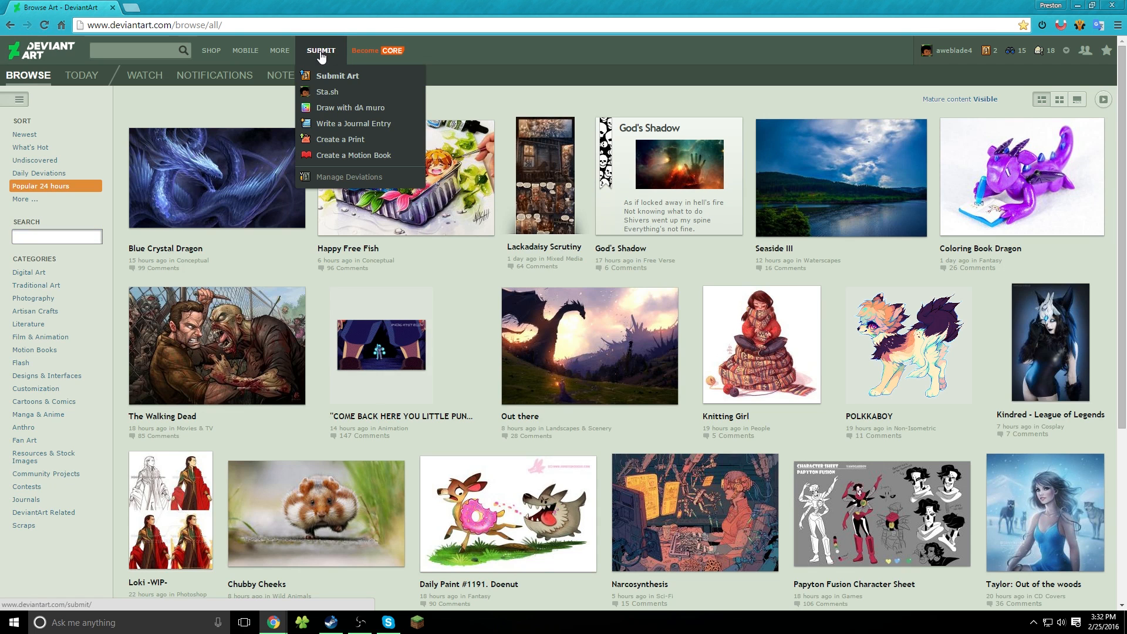
pyautogui.click(327, 70)
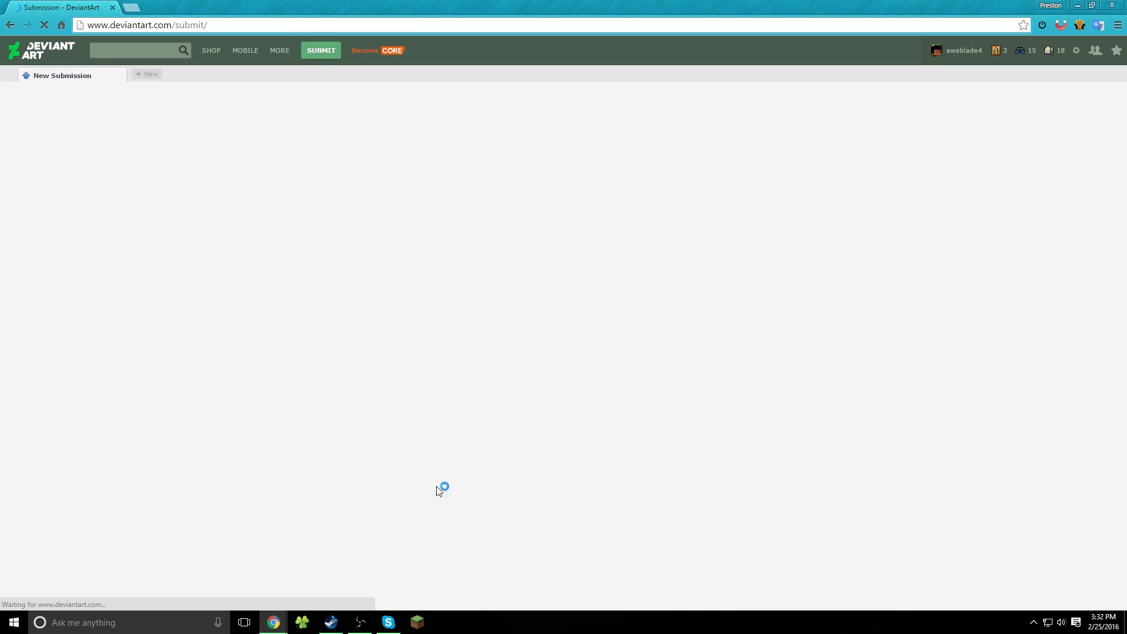
# Upload Ringo Oginome Skin.zip from the desktop to the new deviation and maximize the browser again
pyautogui.click(1091, 5)
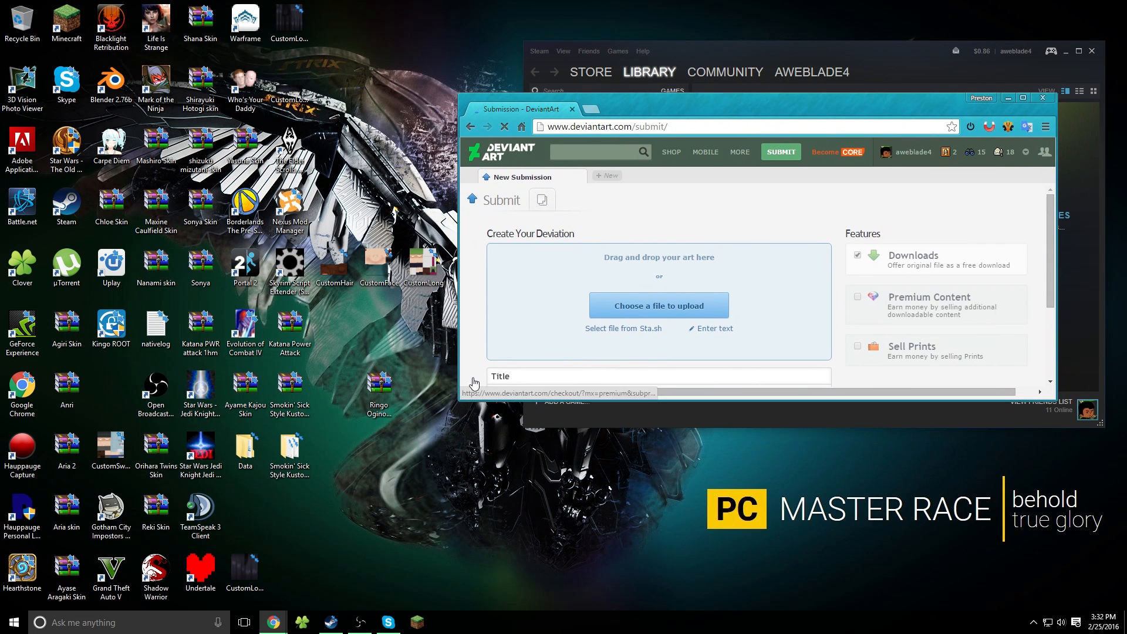
pyautogui.moveTo(379, 386); pyautogui.dragTo(663, 293)
pyautogui.moveTo(832, 115); pyautogui.dragTo(530, 108)
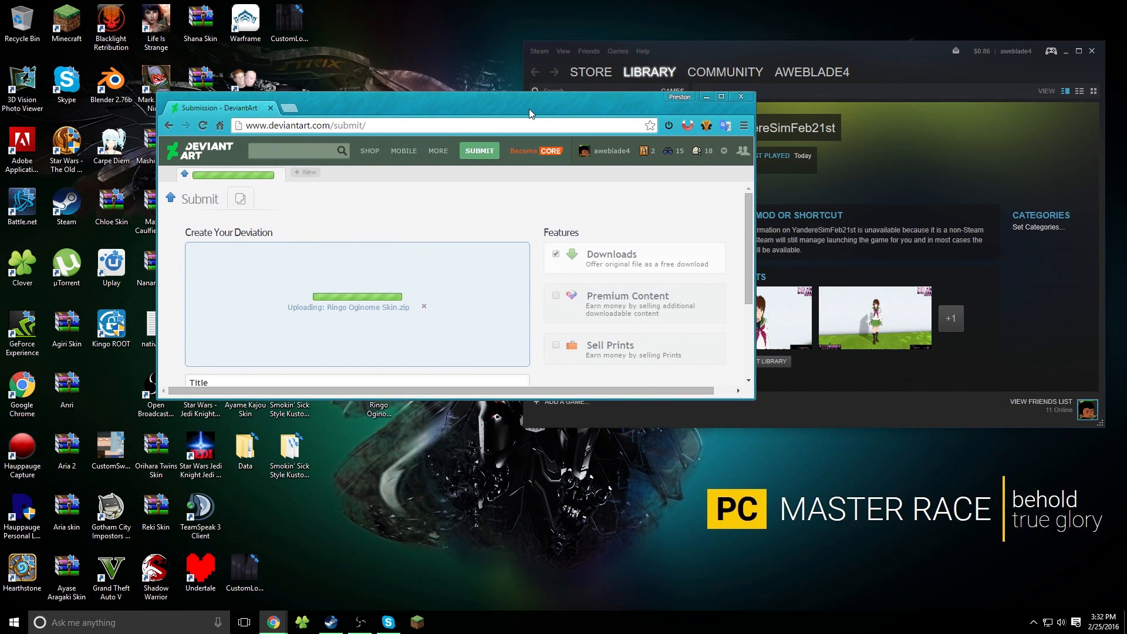
pyautogui.doubleClick(530, 108)
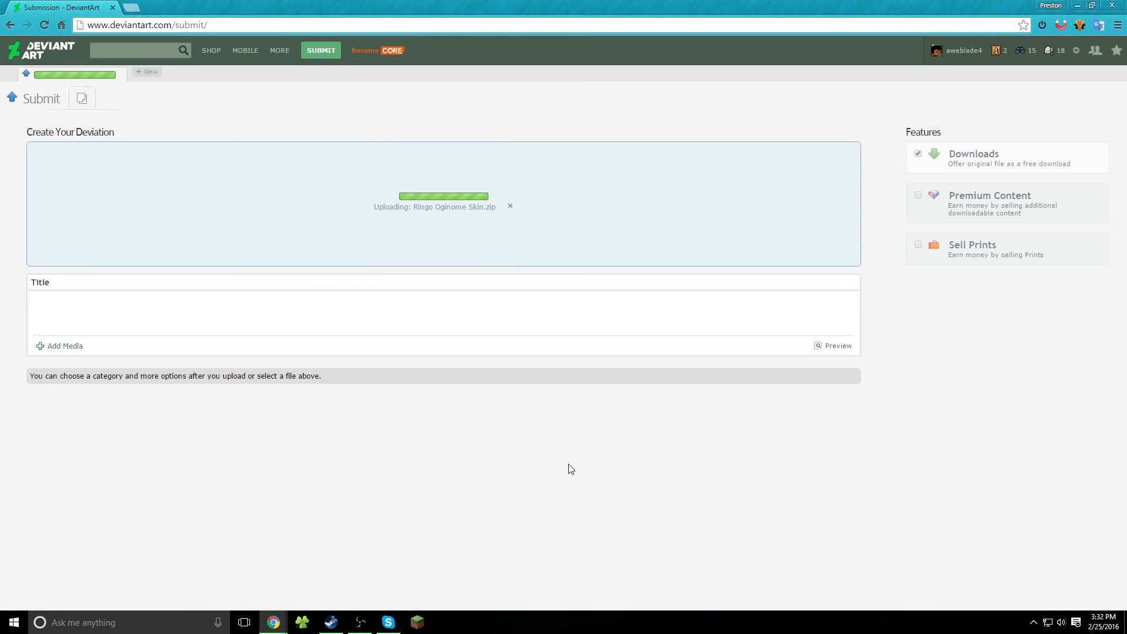
# Open MediaFire in a new browser tab and mark the DeviantArt submission as containing no mature content
pyautogui.click(145, 9)
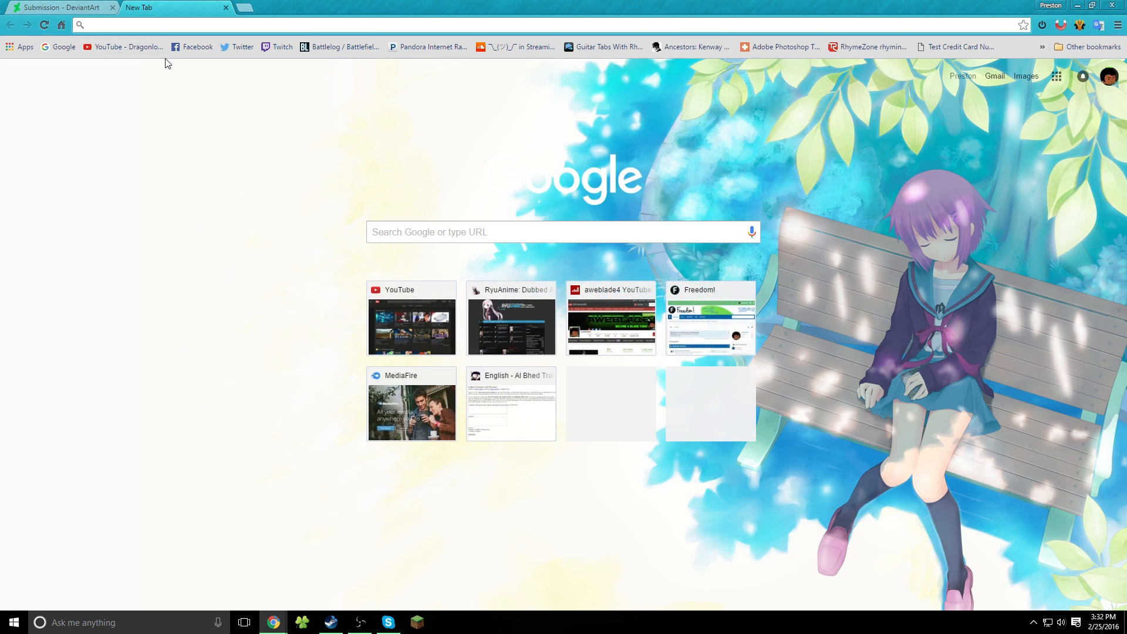
pyautogui.click(435, 425)
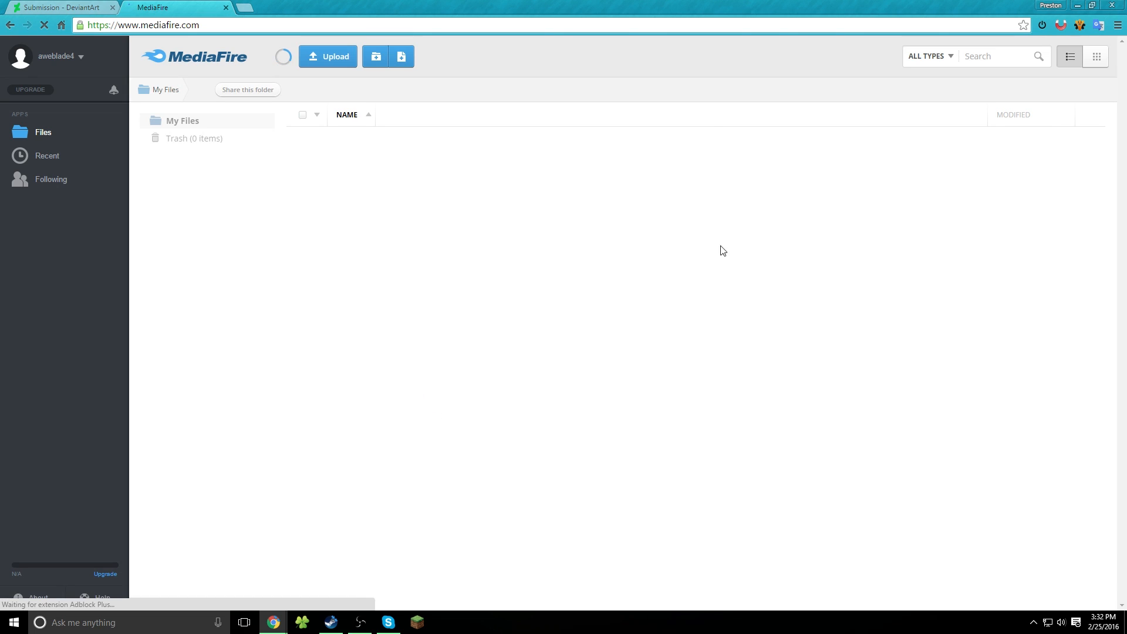
pyautogui.click(72, 6)
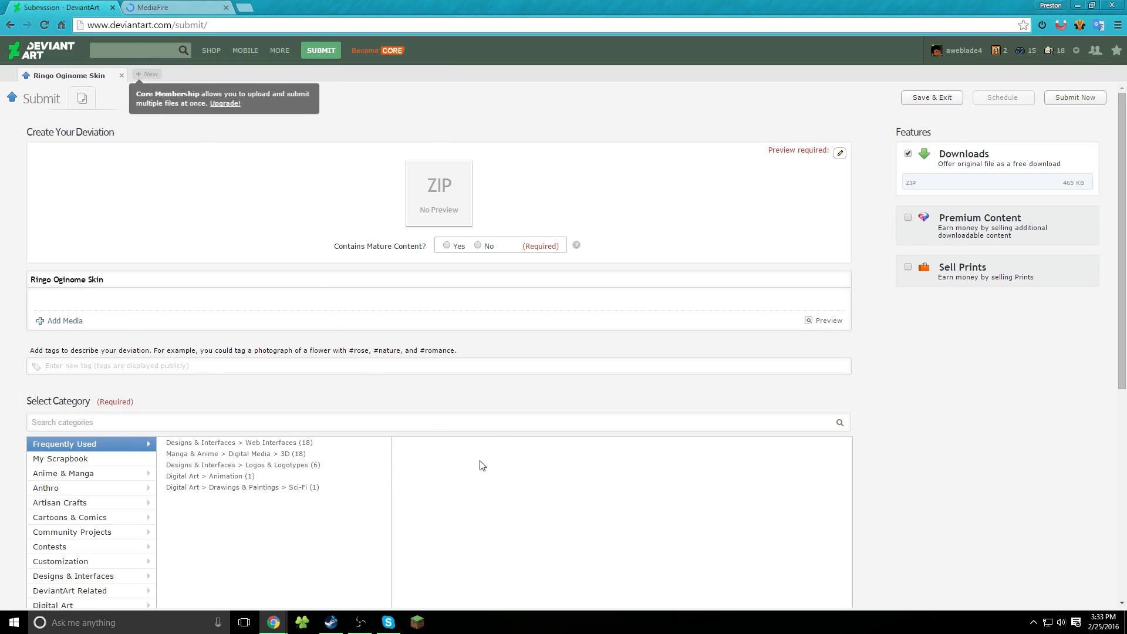
pyautogui.click(478, 246)
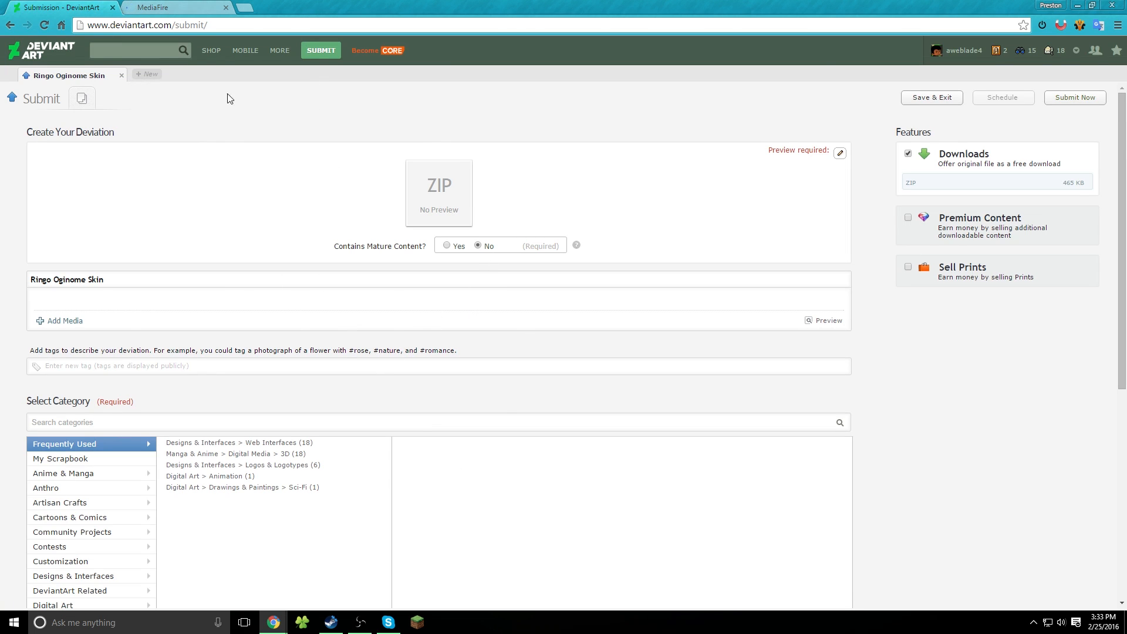
pyautogui.click(176, 7)
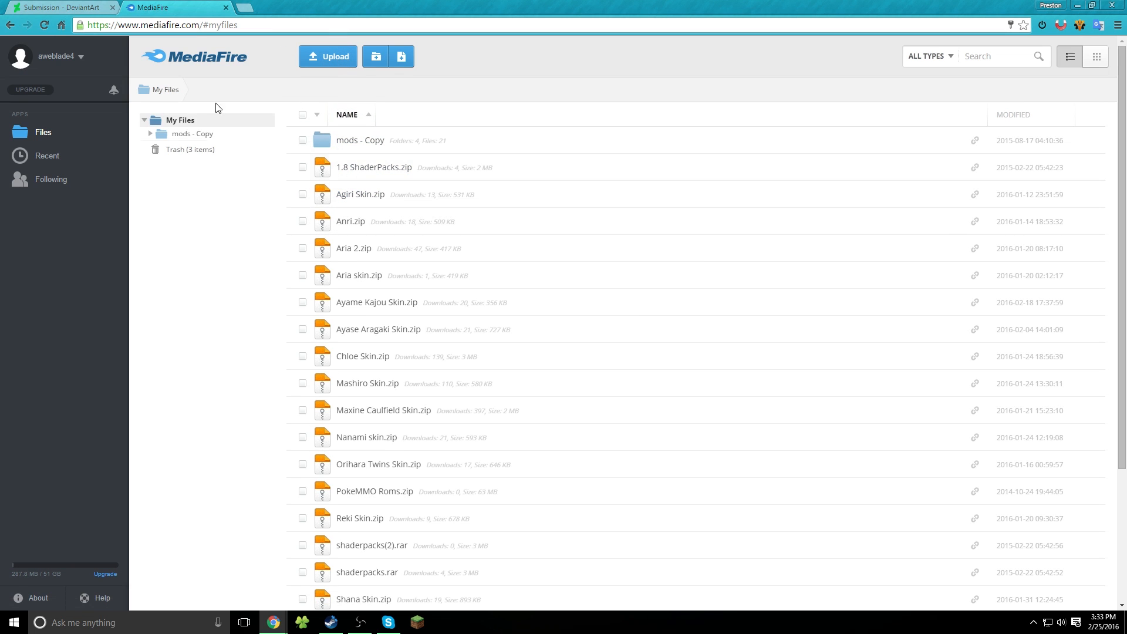
pyautogui.click(76, 7)
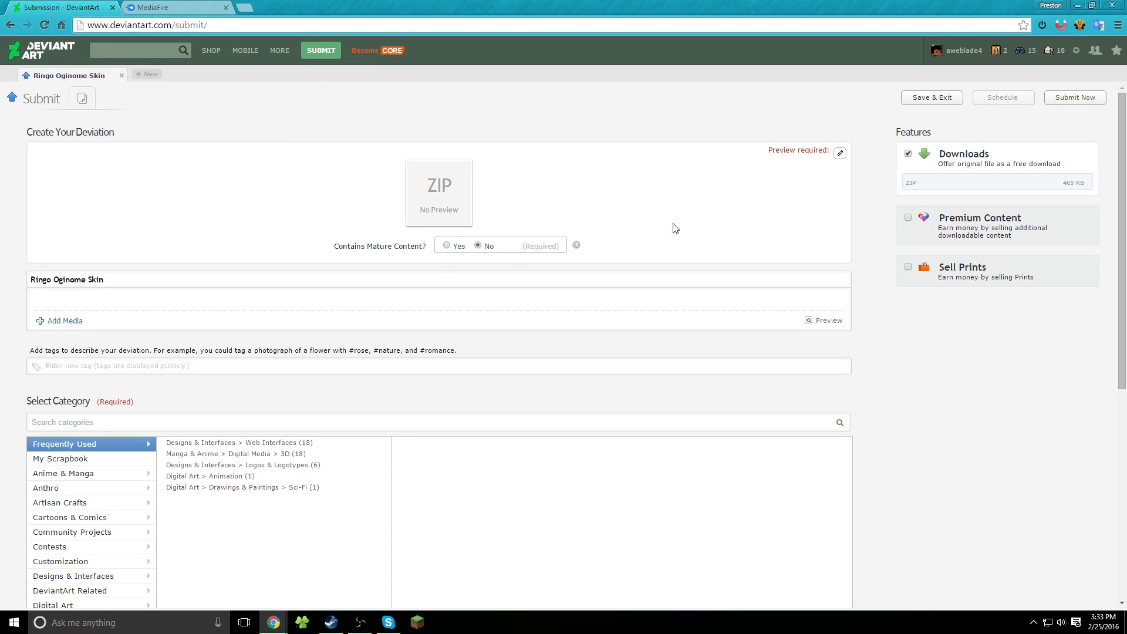
# Upload Ringo Oginome Skin.zip from the desktop to MediaFire and maximize the browser again
pyautogui.click(194, 7)
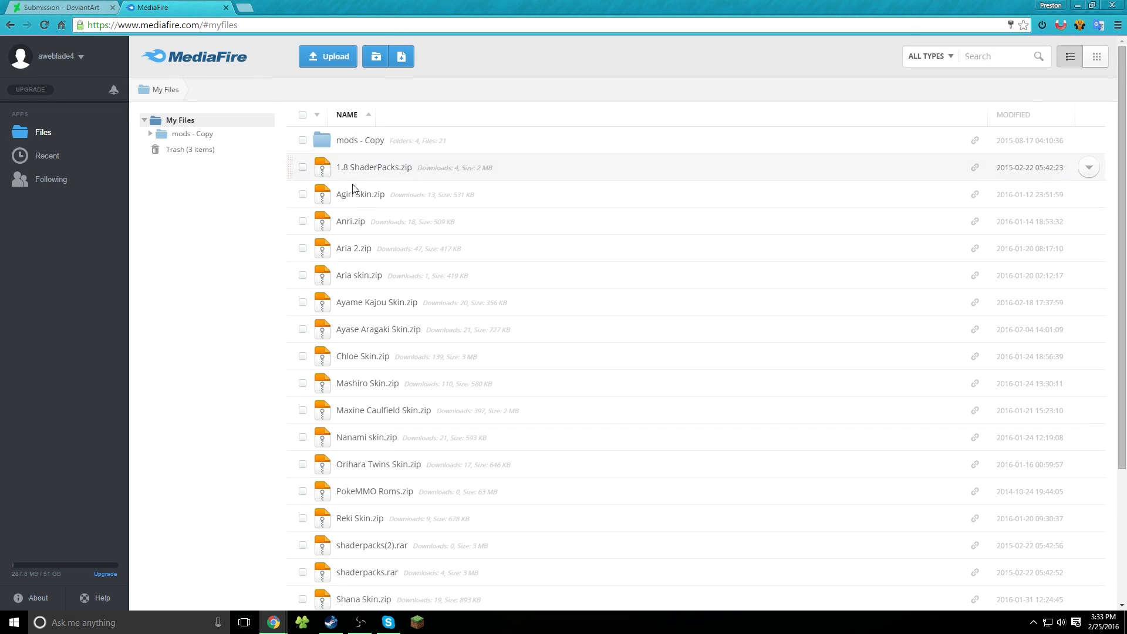
pyautogui.click(318, 58)
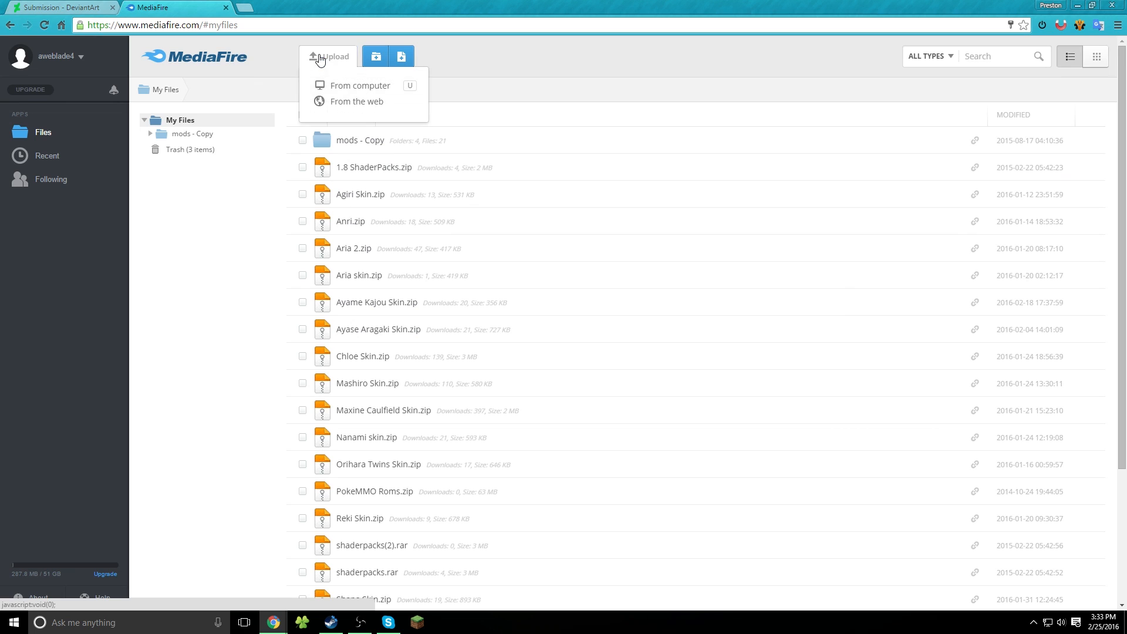
pyautogui.click(376, 87)
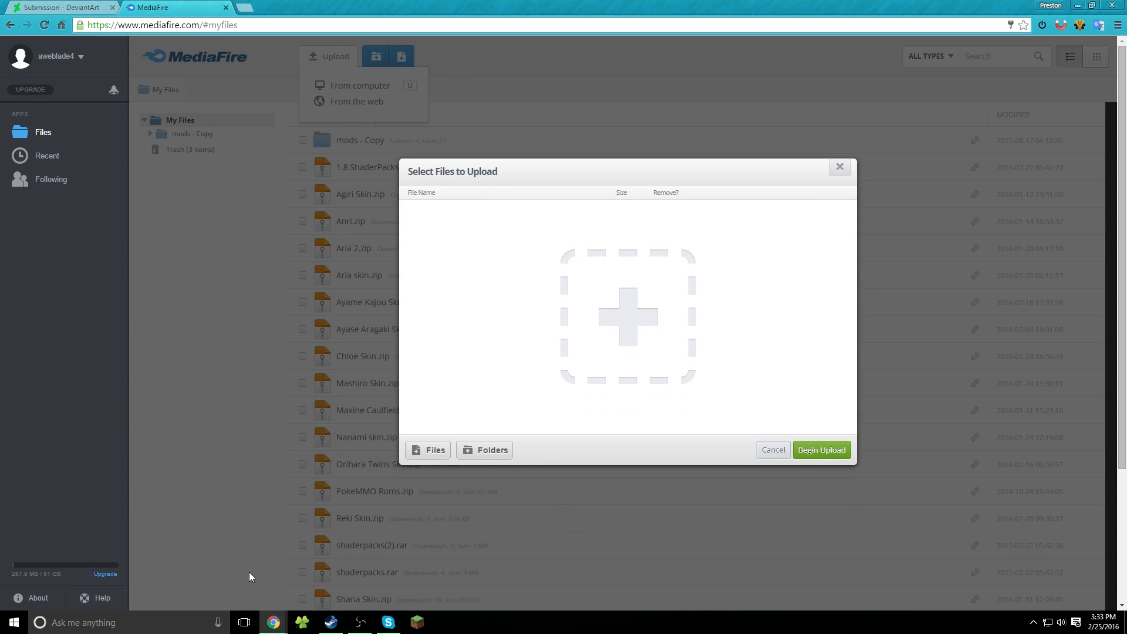
pyautogui.click(1092, 4)
pyautogui.moveTo(569, 101); pyautogui.dragTo(797, 96)
pyautogui.moveTo(390, 397); pyautogui.dragTo(728, 326)
pyautogui.moveTo(786, 105); pyautogui.dragTo(571, 102)
pyautogui.click(752, 378)
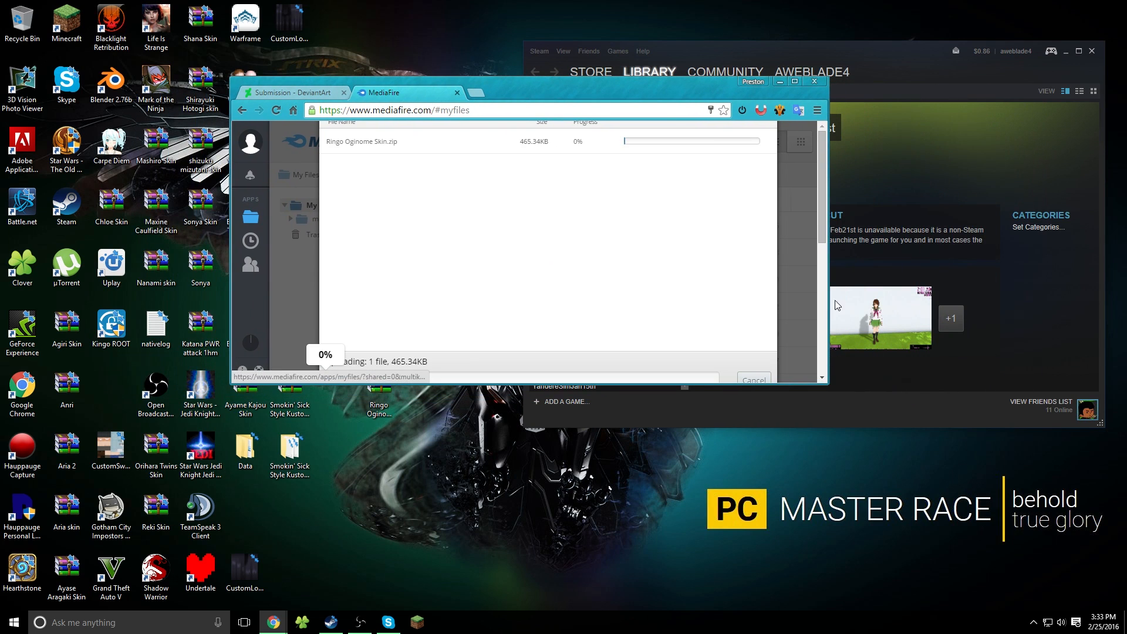
pyautogui.doubleClick(648, 90)
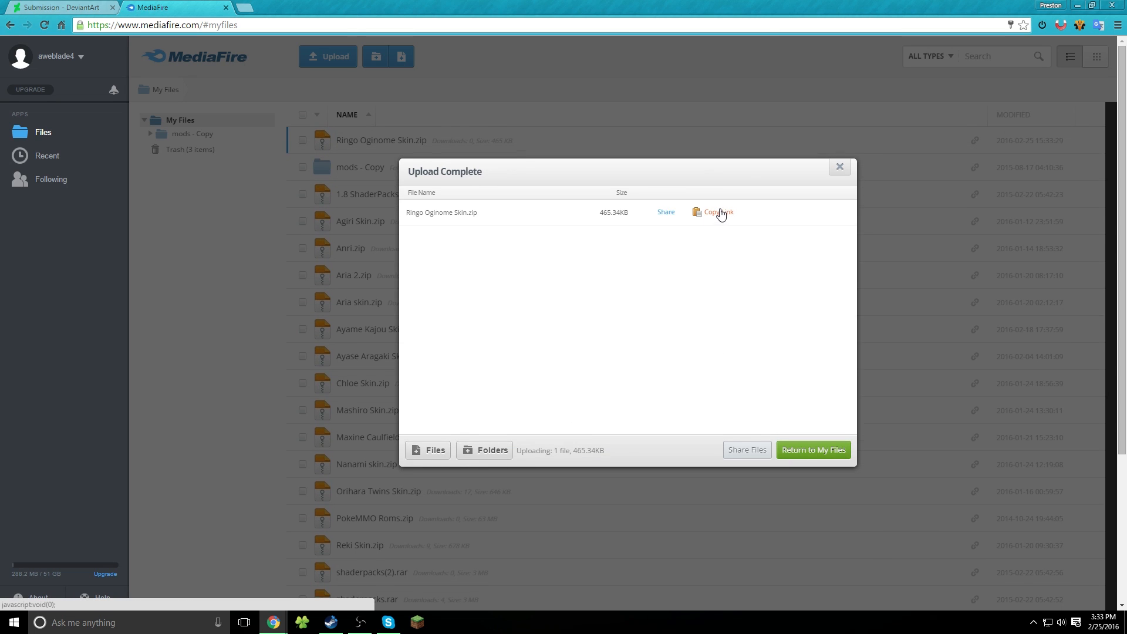
# Copy the MediaFire link of Ringo Oginome Skin.zip and paste it into the DeviantArt description after "Mediafire Download:"
pyautogui.click(856, 149)
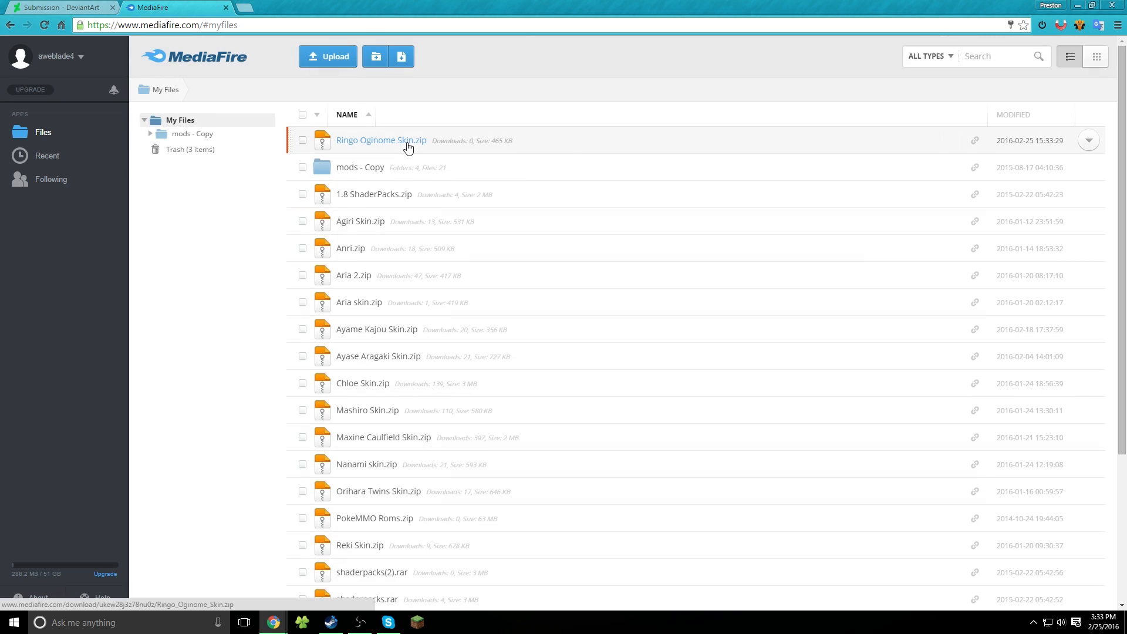
pyautogui.rightClick(408, 146)
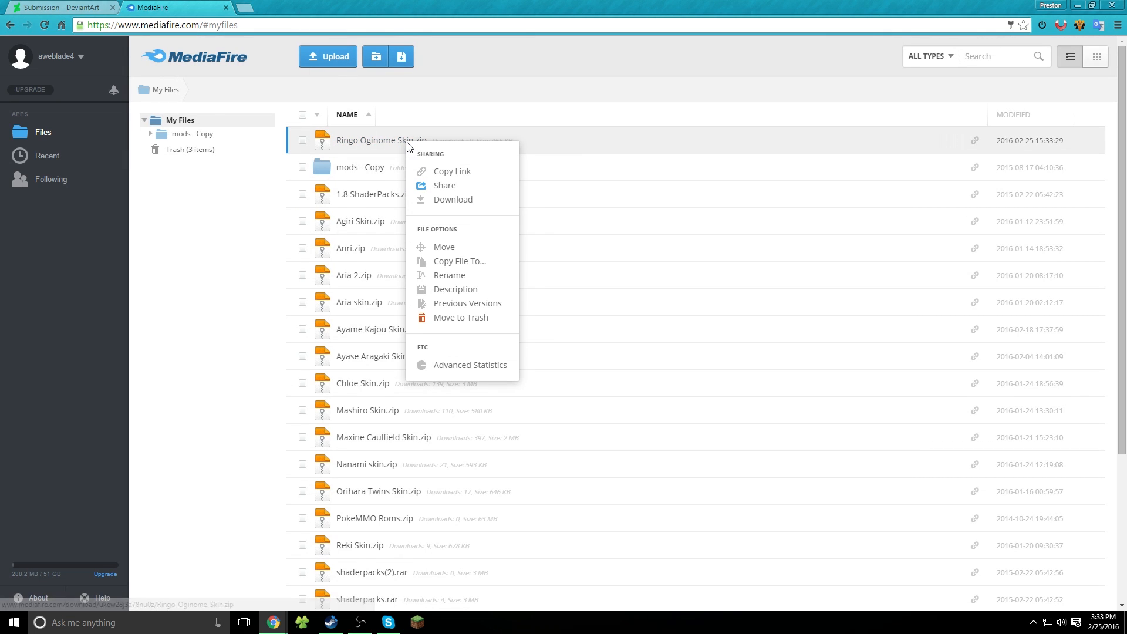
pyautogui.click(462, 171)
pyautogui.click(63, 7)
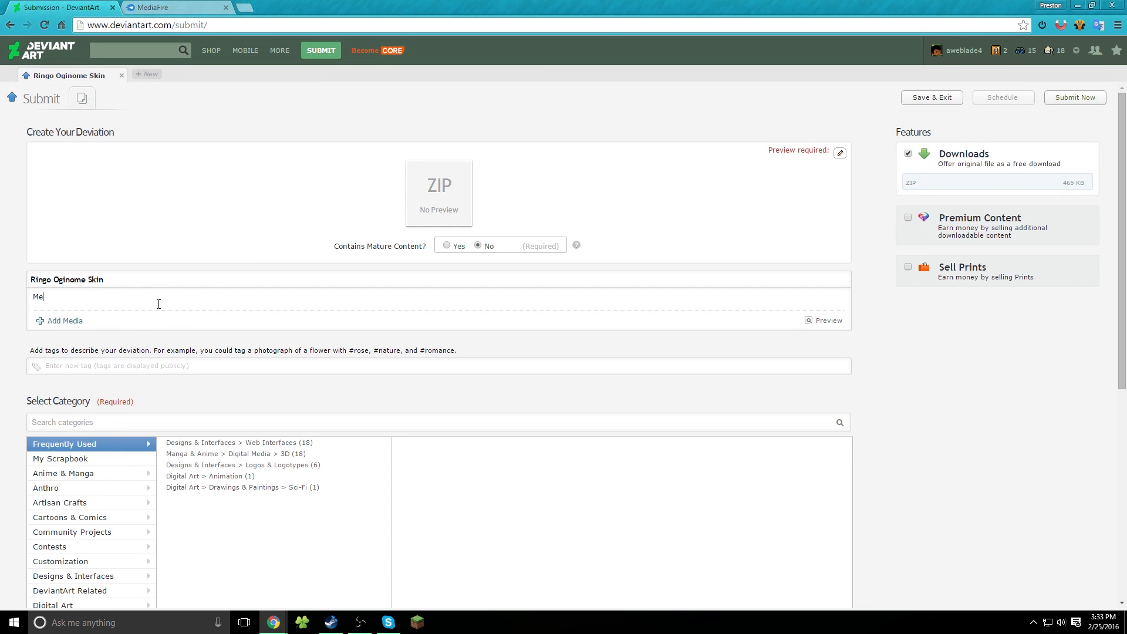
pyautogui.press('BackSpace')
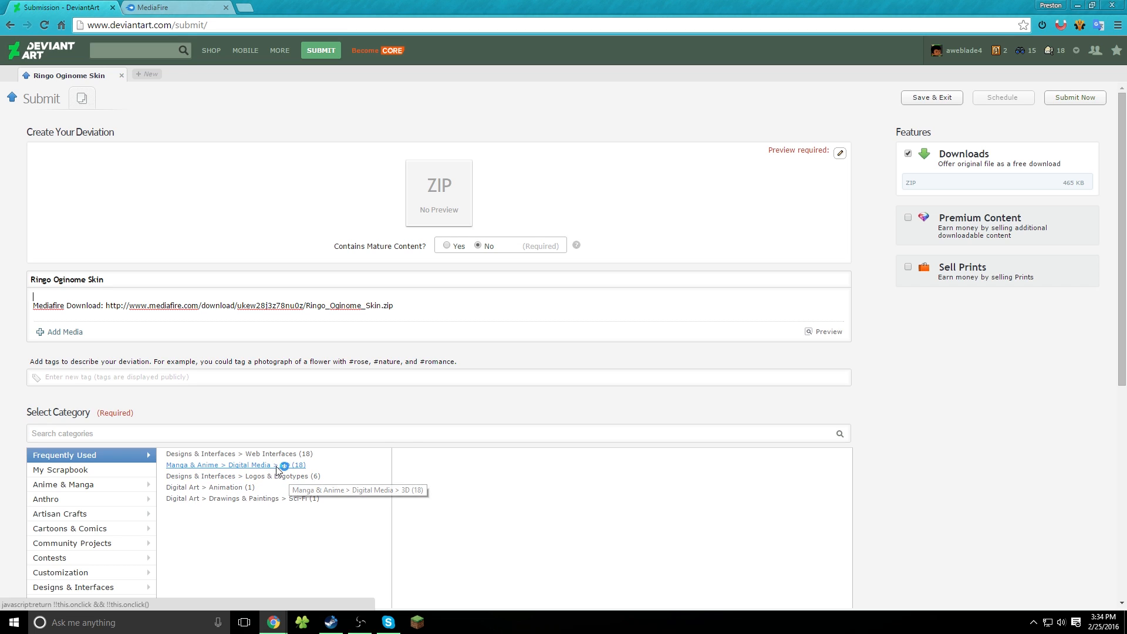
# Set the category to Manga & Anime > Digital Media > 3D and add "This was for a tutorial video I made on YouTube." above the link
pyautogui.click(277, 466)
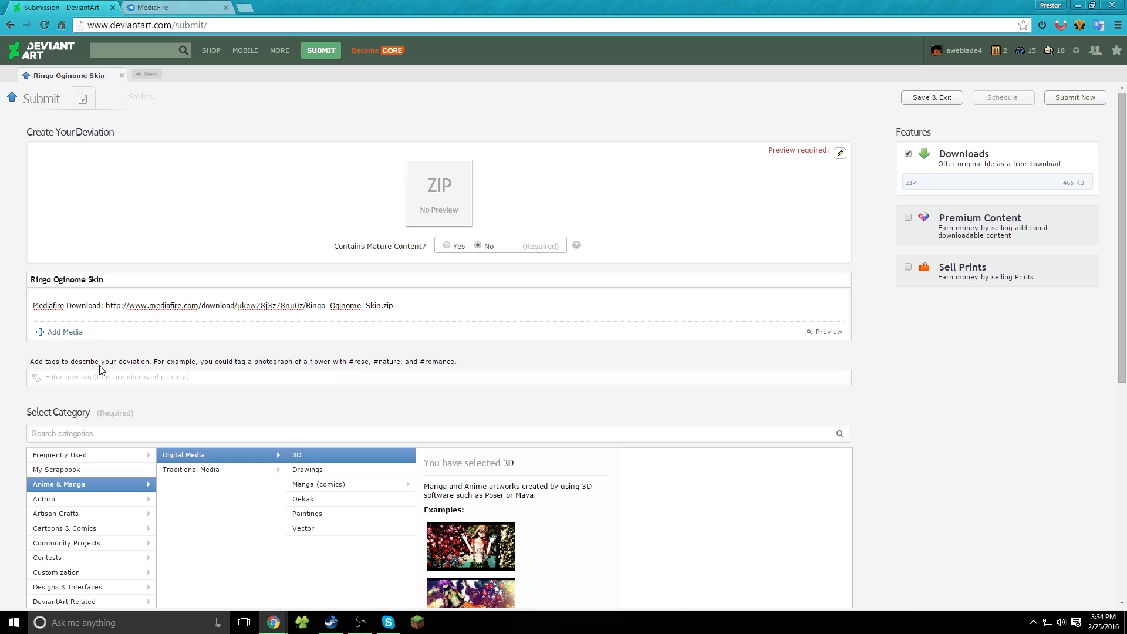
pyautogui.scroll(-6, 606, 351)
# Copy the Yandere Simulator tags from the Ayame Kajou deviation into the submission and add #Ringo, #Oginome, #Mawaru and #Penguindrum
pyautogui.click(182, 378)
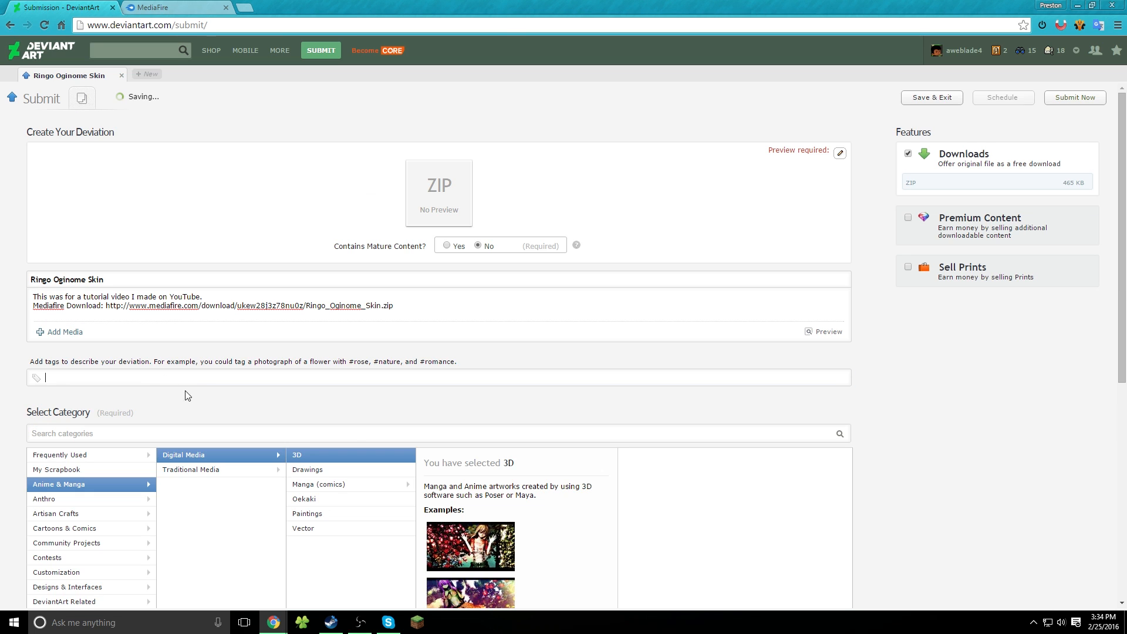
pyautogui.moveTo(962, 50)
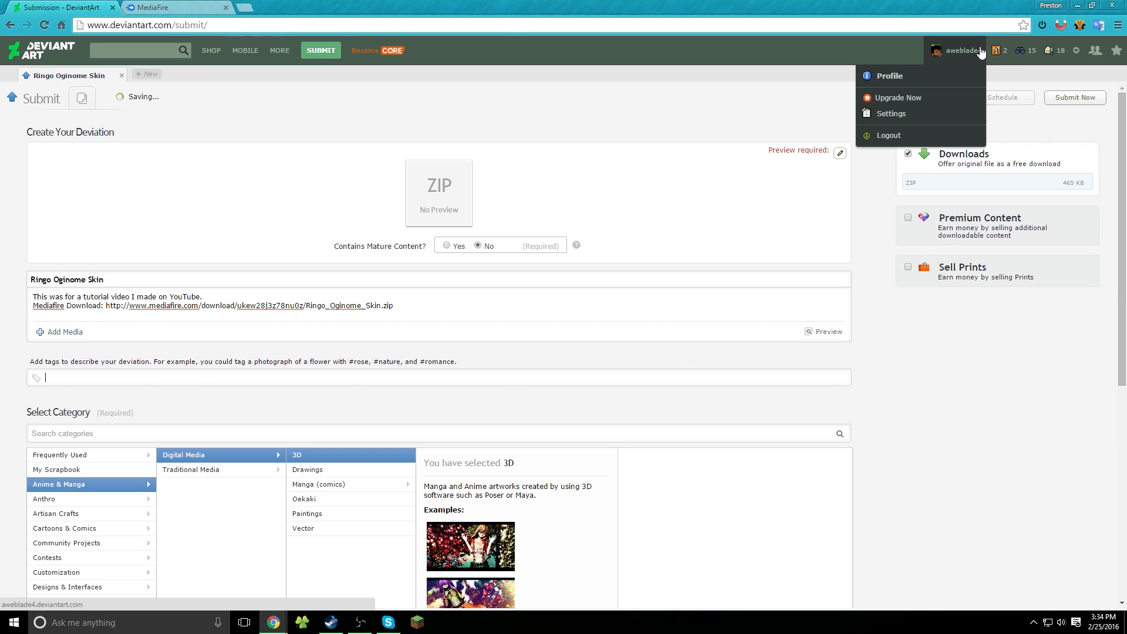
pyautogui.click(912, 77)
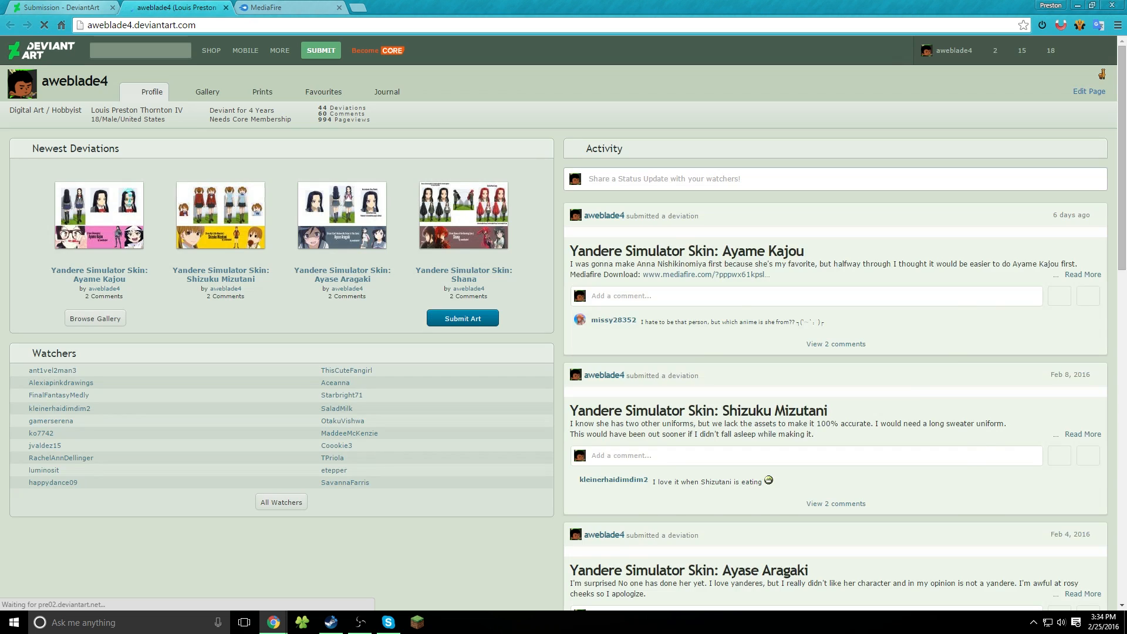
pyautogui.scroll(-3, 722, 454)
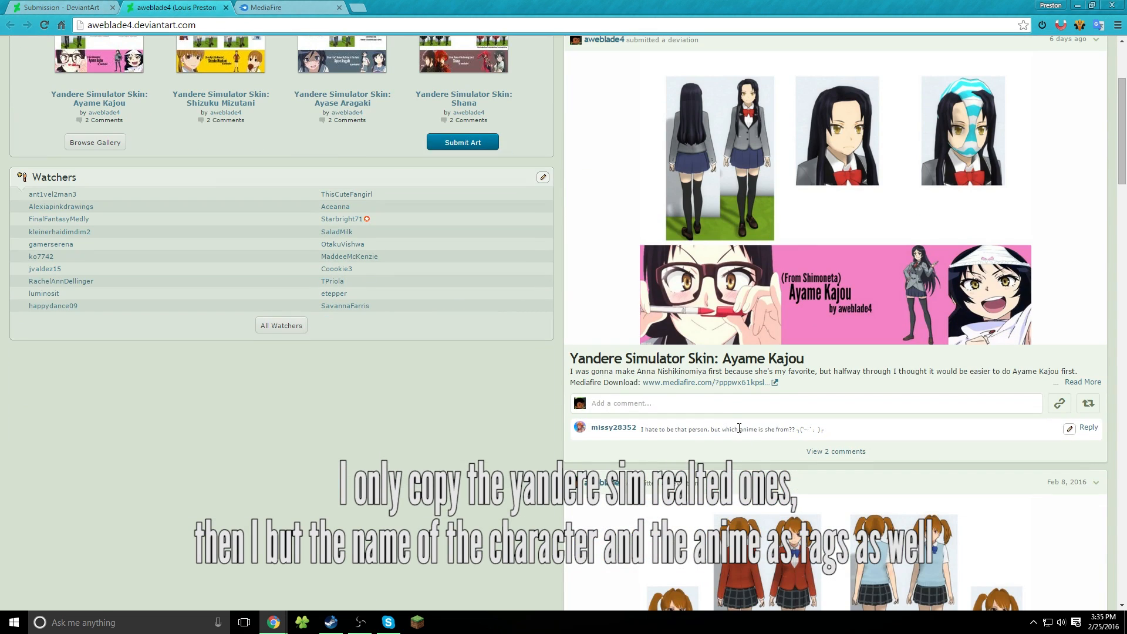
pyautogui.click(1080, 384)
pyautogui.hotkey('ctrl', 'shift', 'Tab')
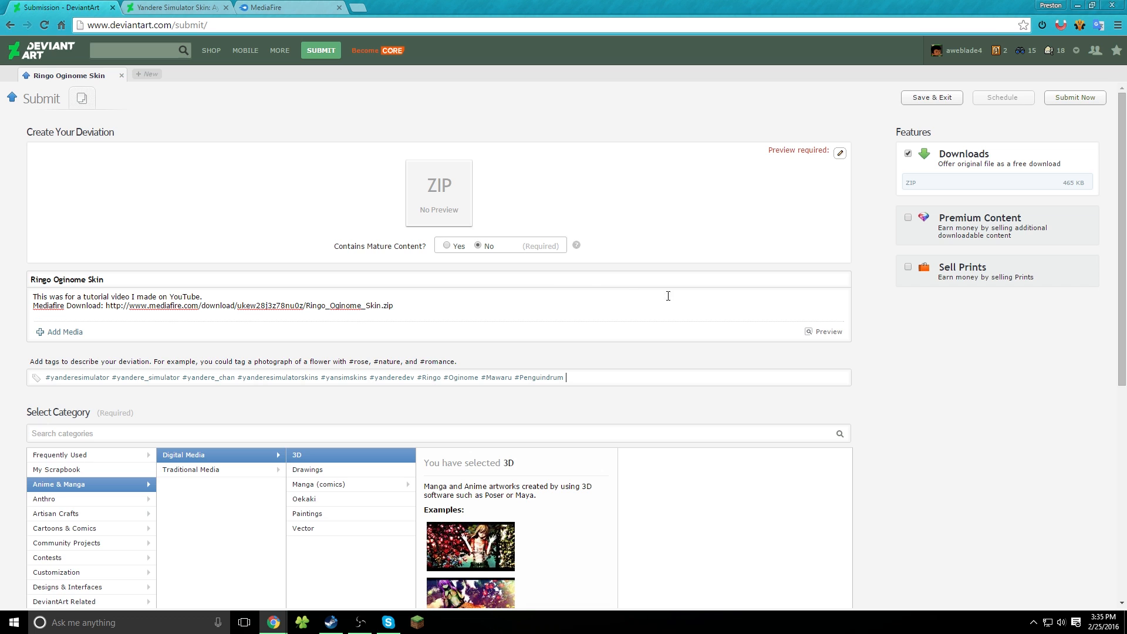
# Set the Ringo Oginome Skin image from the Pictures folder as the preview image and submit the deviation
pyautogui.click(840, 153)
pyautogui.click(868, 175)
pyautogui.scroll(-3, 329, 176)
pyautogui.click(69, 141)
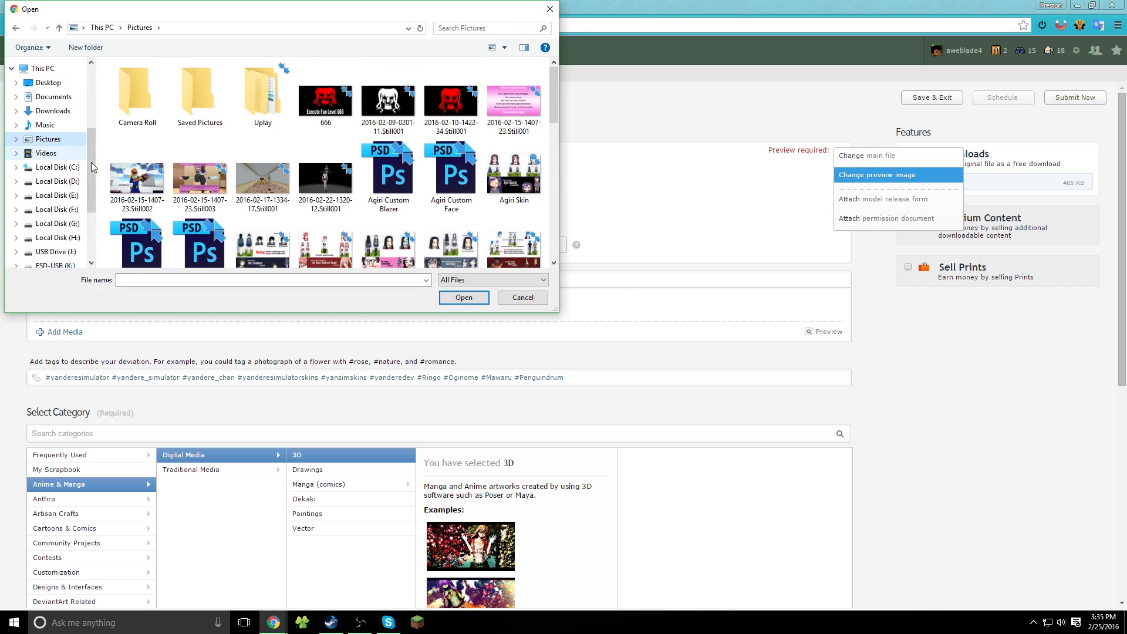
pyautogui.scroll(-10, 458, 235)
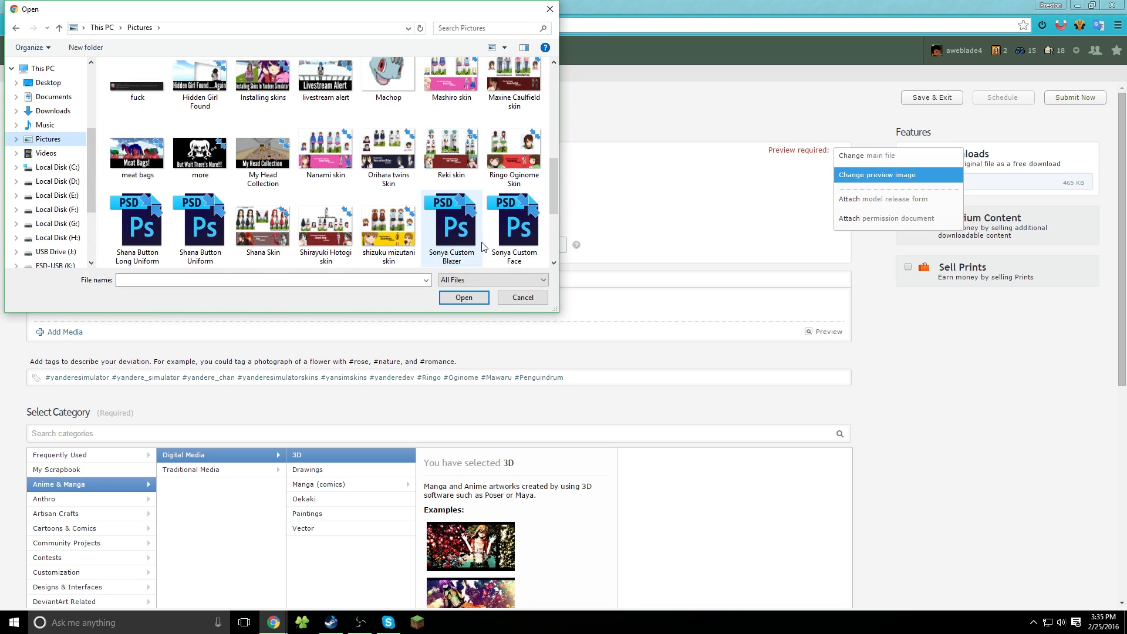
pyautogui.scroll(2, 484, 247)
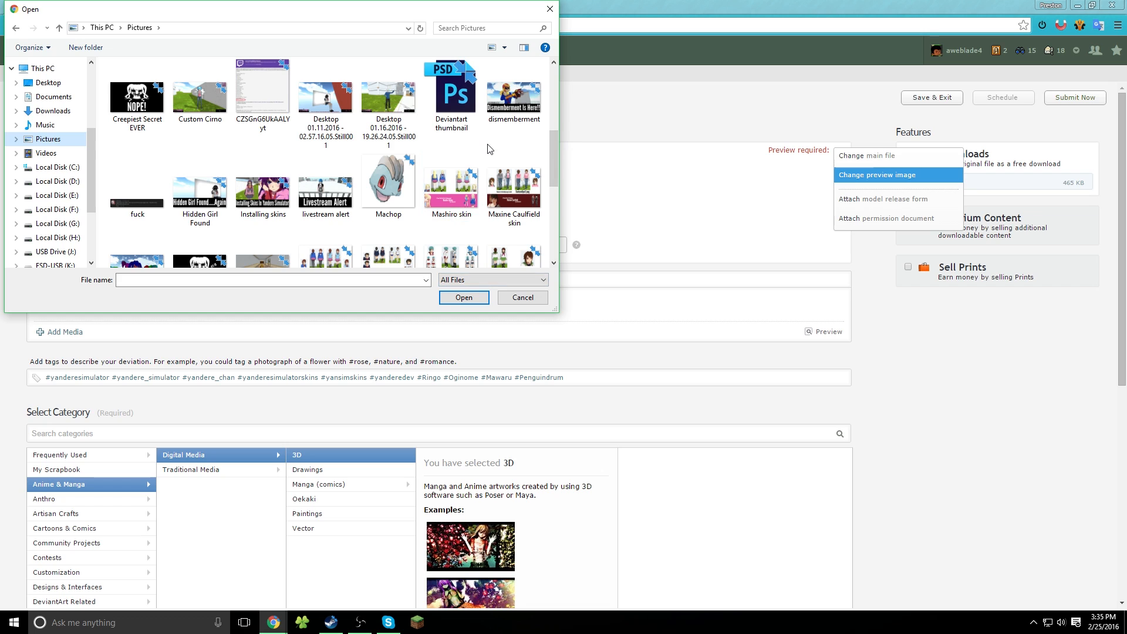
pyautogui.scroll(-10, 476, 205)
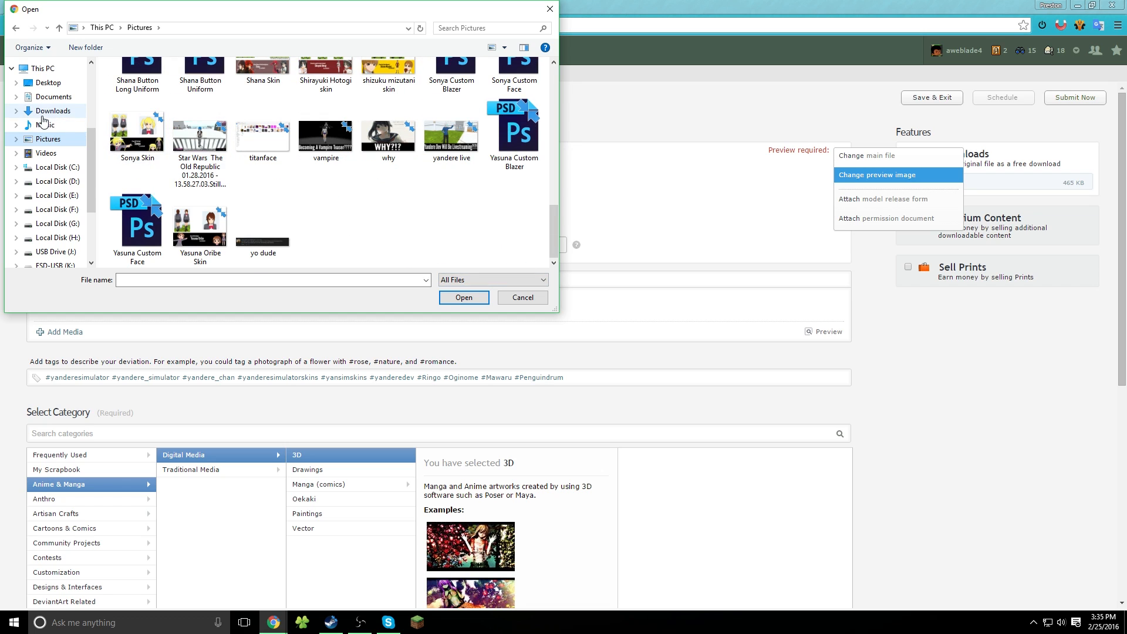
pyautogui.scroll(2, 304, 203)
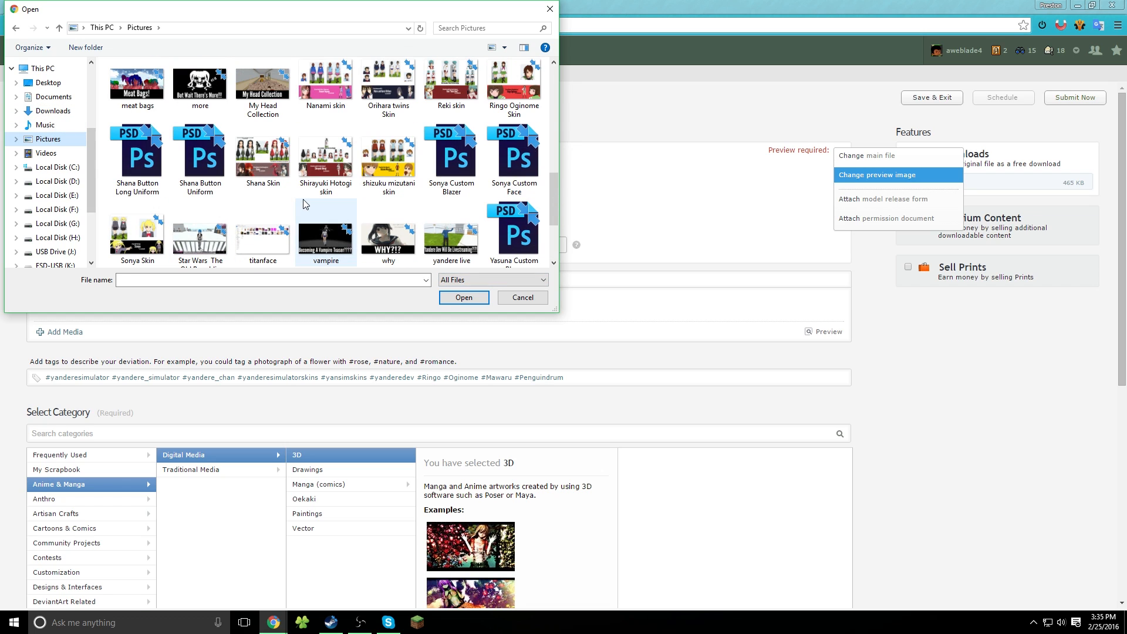
pyautogui.click(514, 88)
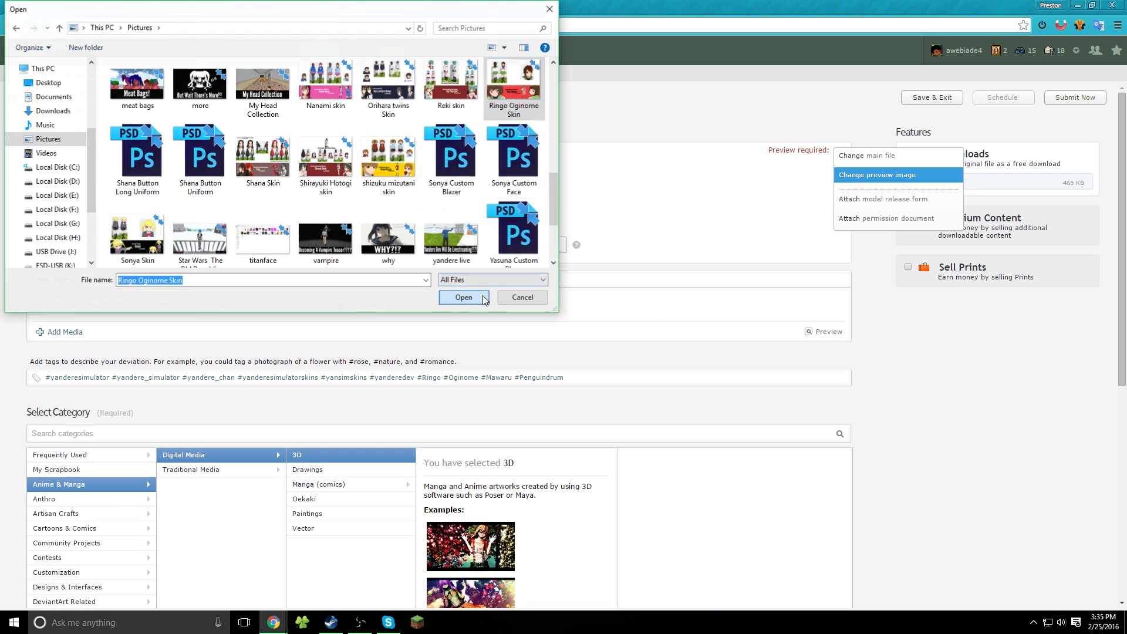
pyautogui.click(464, 298)
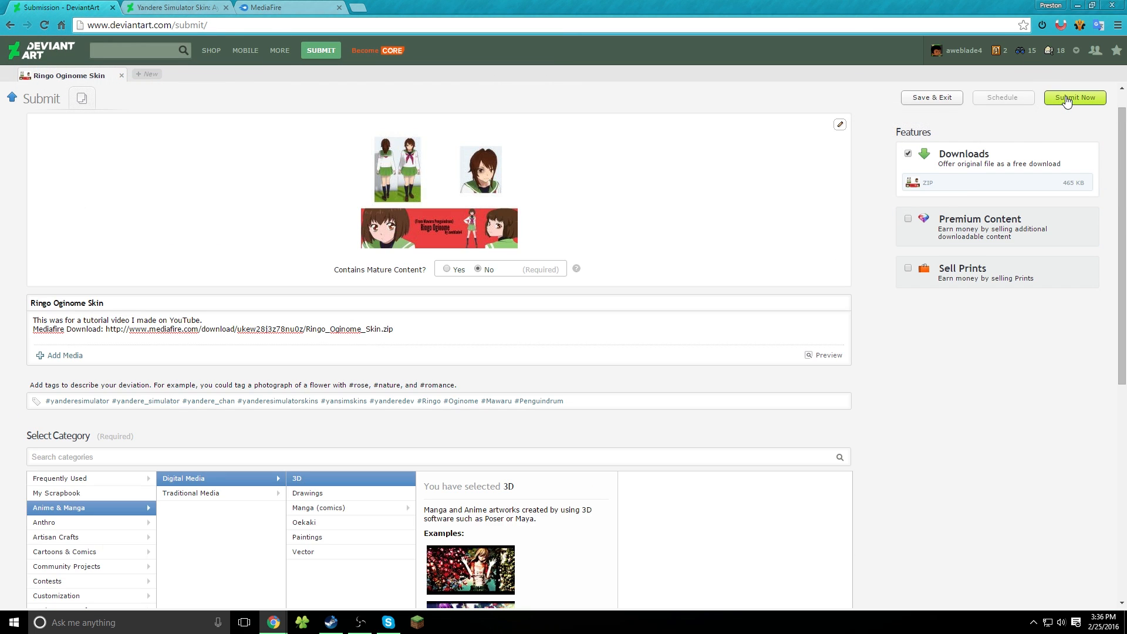
pyautogui.click(1074, 97)
# Submit the published deviation to the Yandere-skins group's "Anime related skins" folder
pyautogui.scroll(-4, 564, 323)
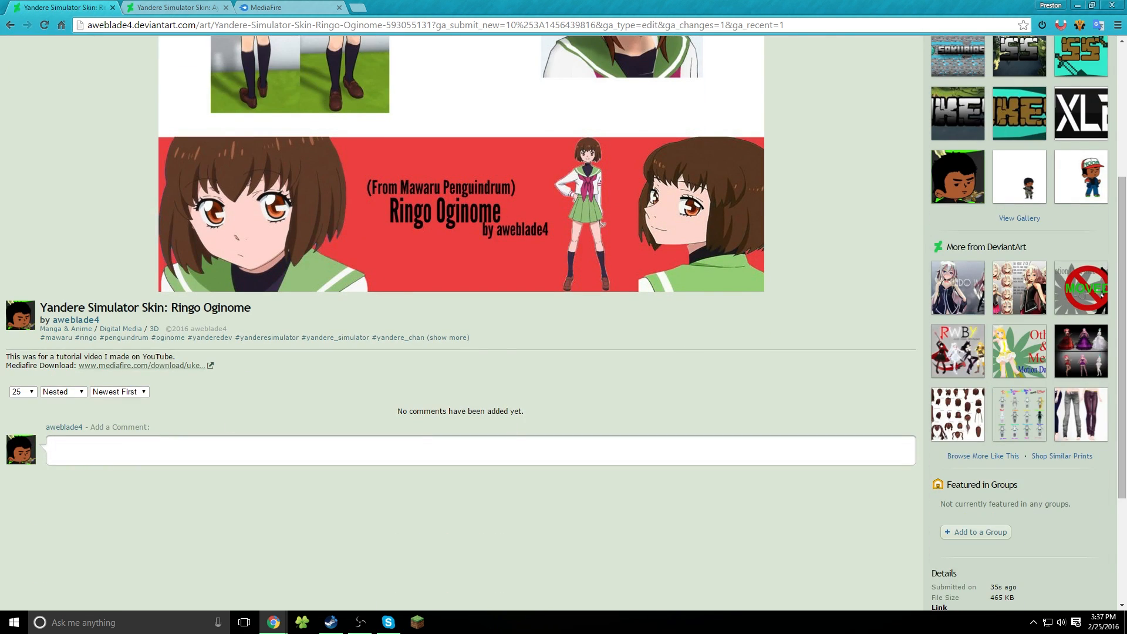
pyautogui.scroll(-3, 805, 411)
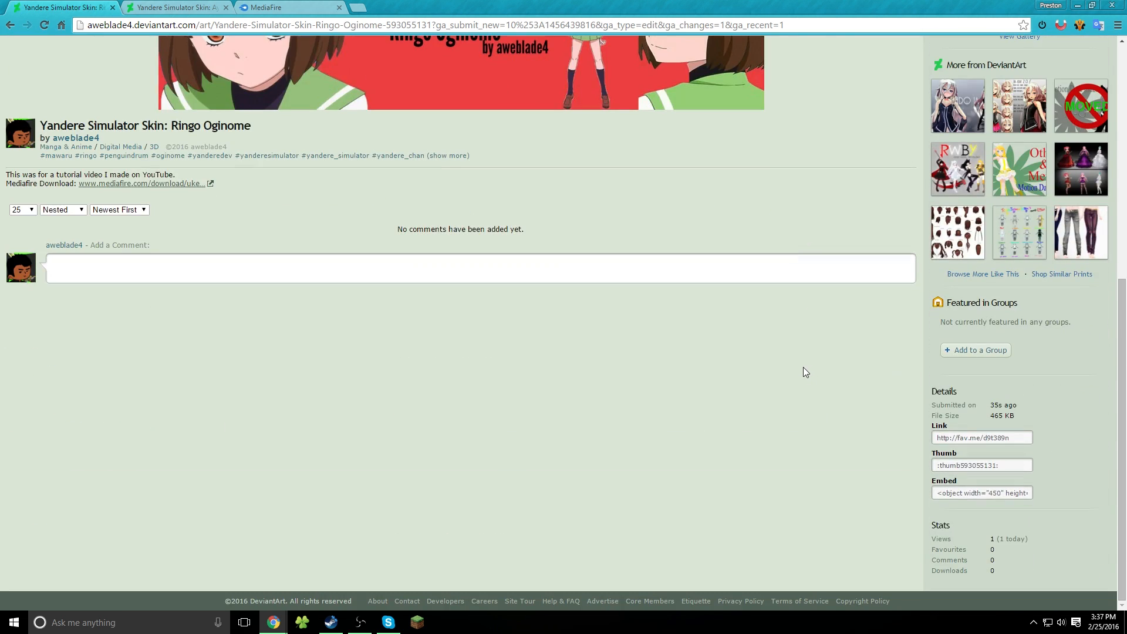
pyautogui.click(968, 352)
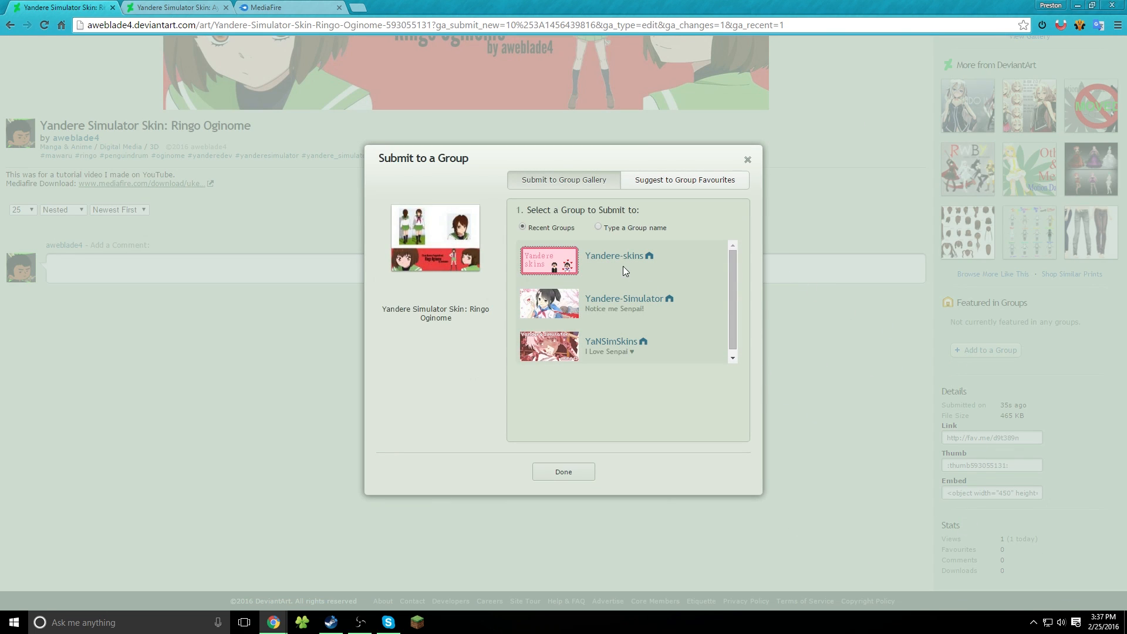
pyautogui.click(622, 255)
pyautogui.click(643, 379)
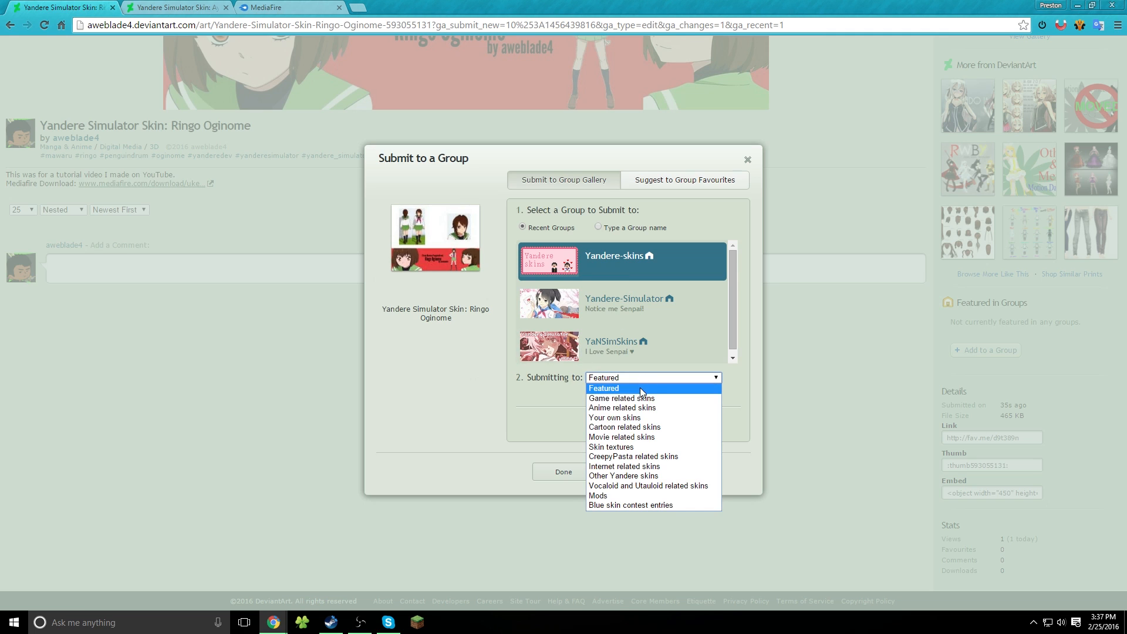
pyautogui.click(631, 408)
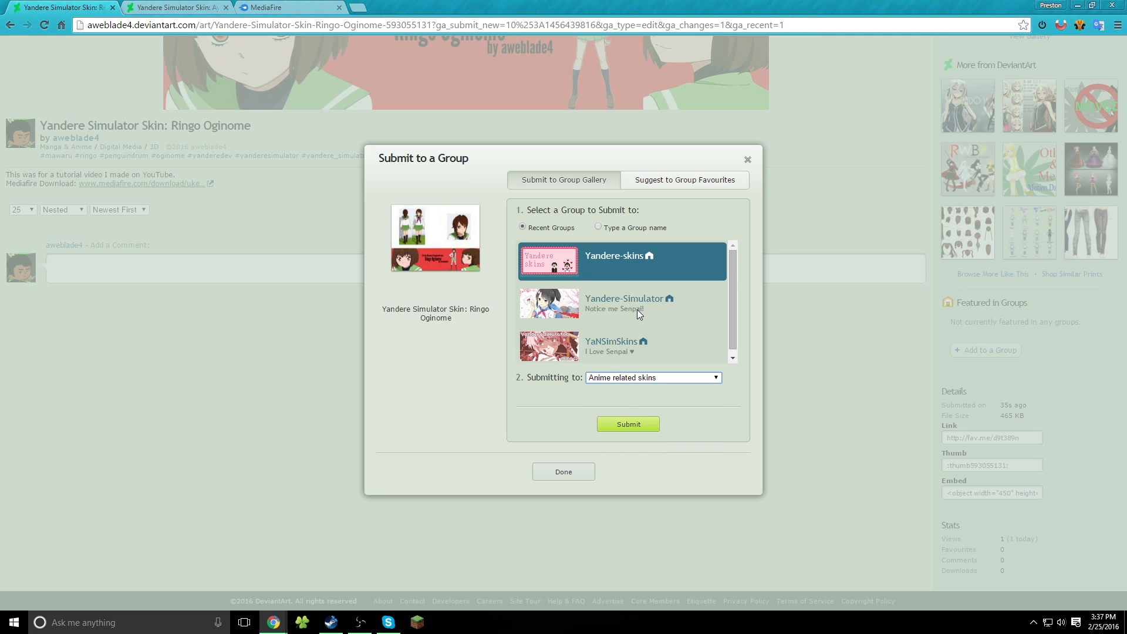
pyautogui.click(633, 423)
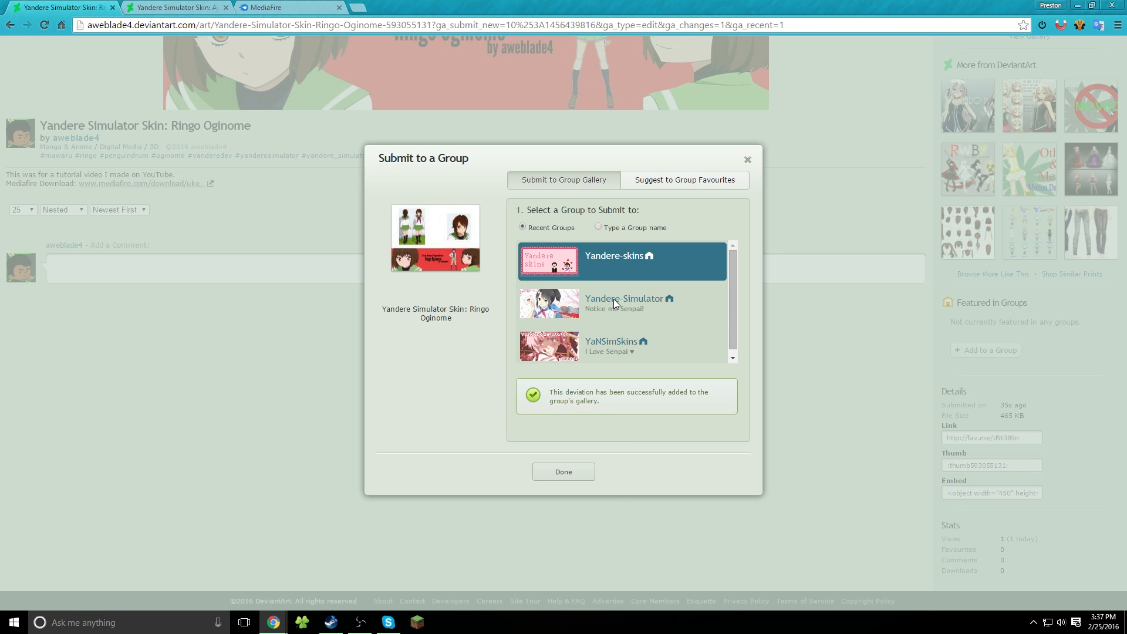
# Submit the deviation to the Yandere-Simulator group's Textures folder
pyautogui.click(614, 298)
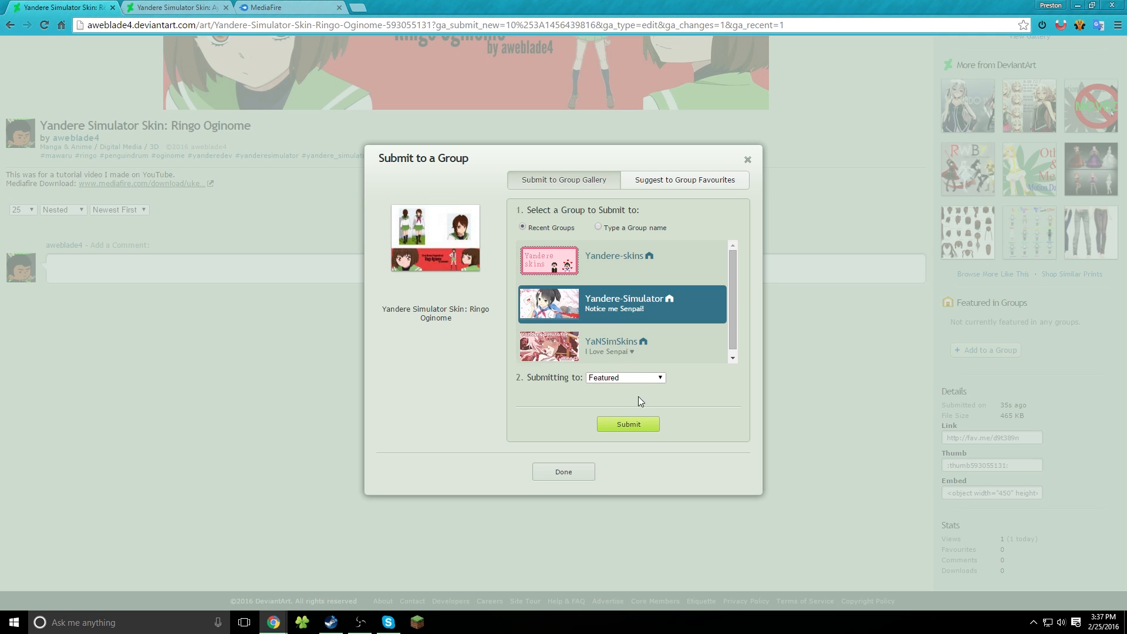
pyautogui.click(639, 376)
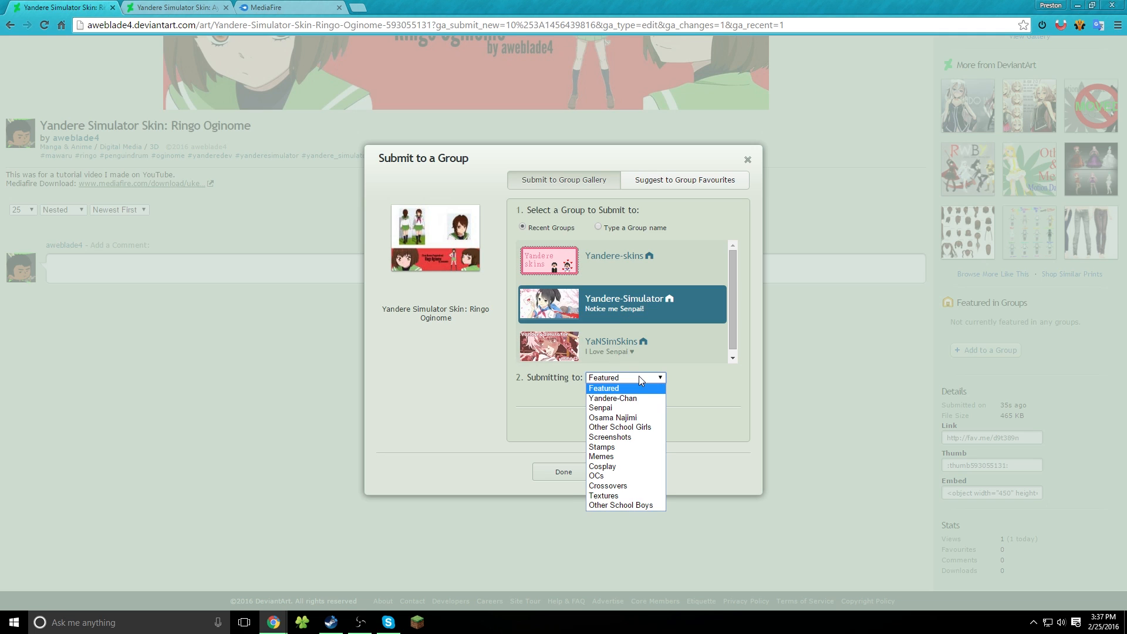
pyautogui.click(612, 497)
pyautogui.click(637, 425)
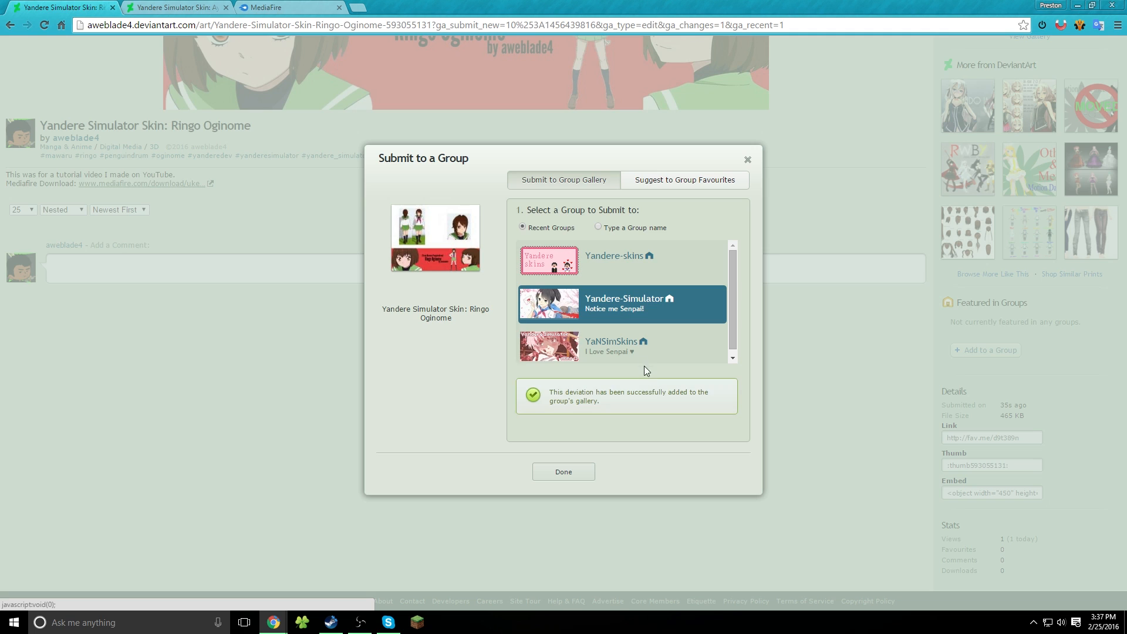
# Submit the deviation to the YaNSimSkins group's Anime folder and finish the group submissions
pyautogui.click(629, 347)
pyautogui.click(616, 377)
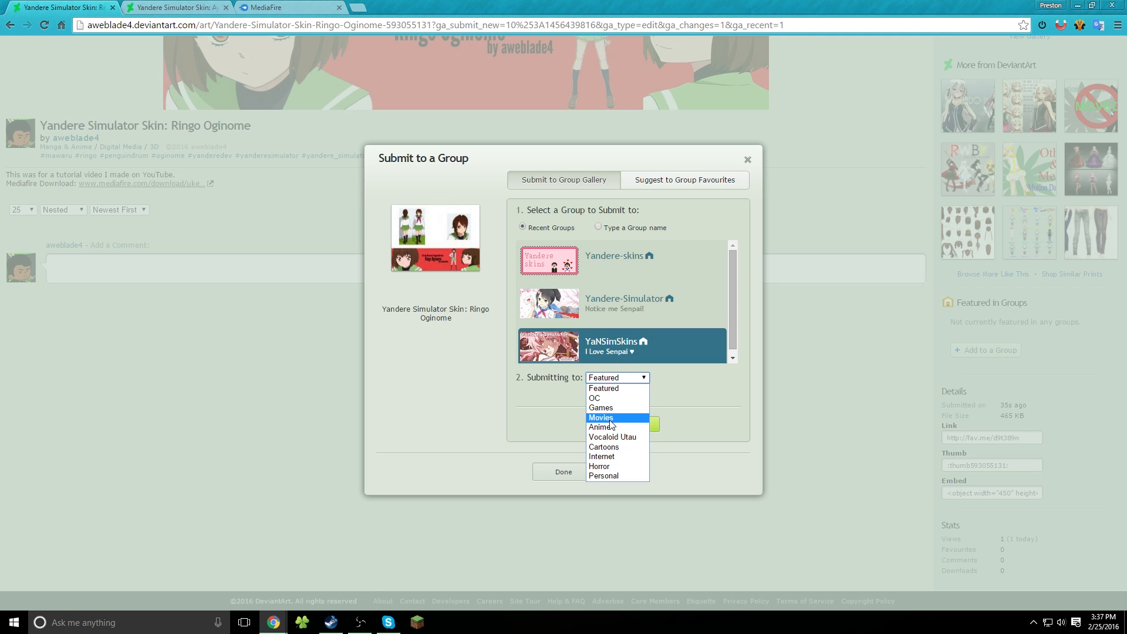
pyautogui.click(611, 428)
pyautogui.click(626, 423)
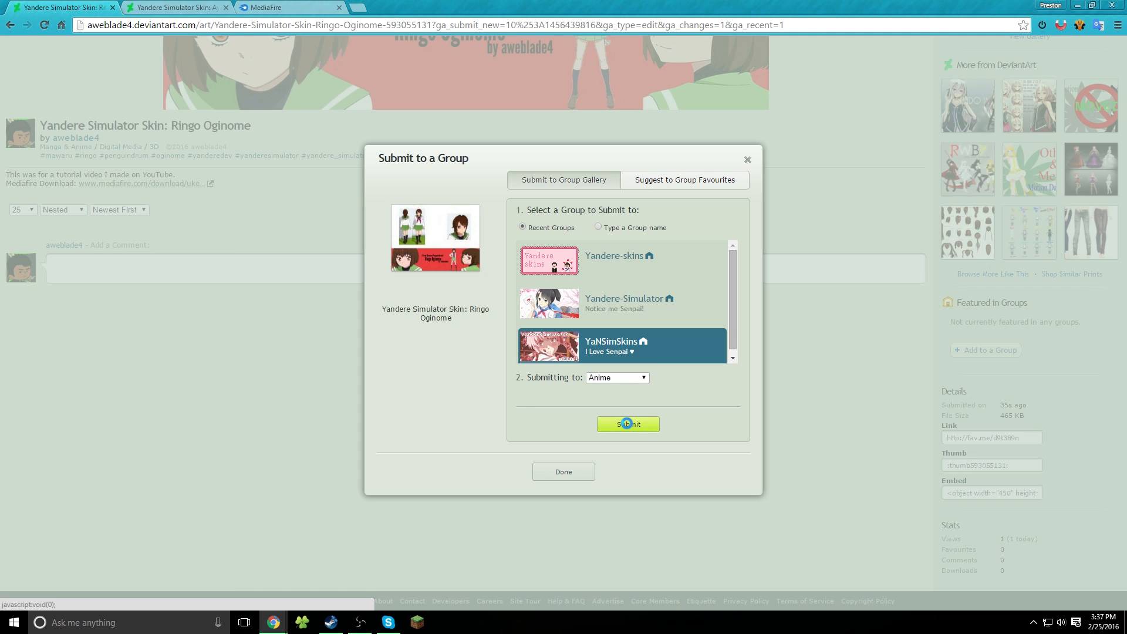
pyautogui.click(576, 471)
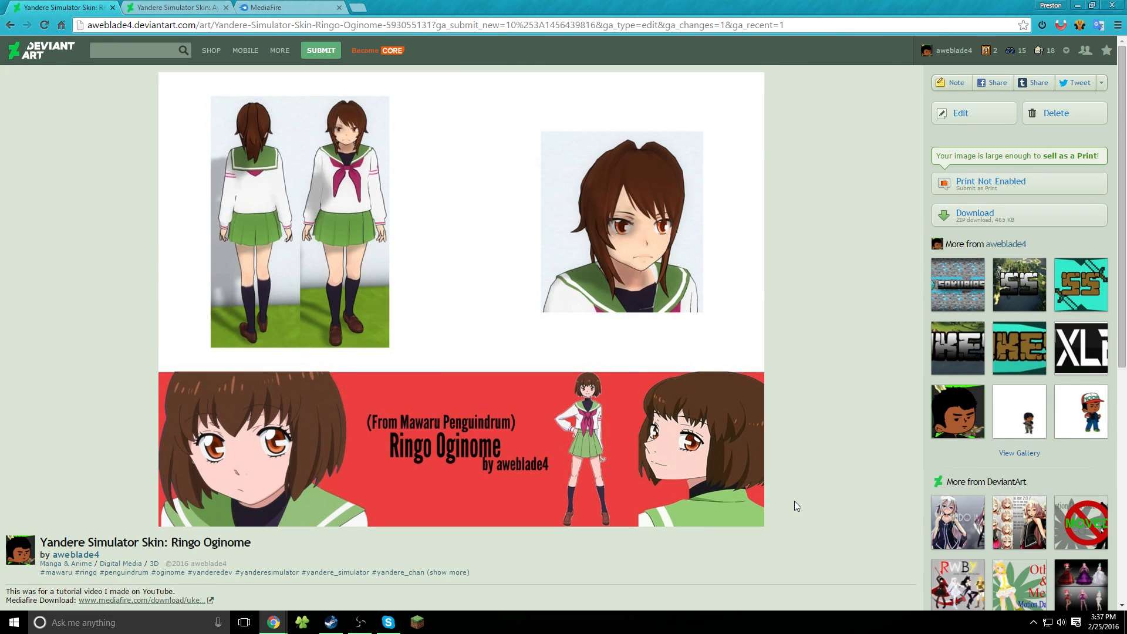
# Close the Ayame Kajou deviation and MediaFire tabs, keeping only the Ringo Oginome deviation open
pyautogui.click(271, 6)
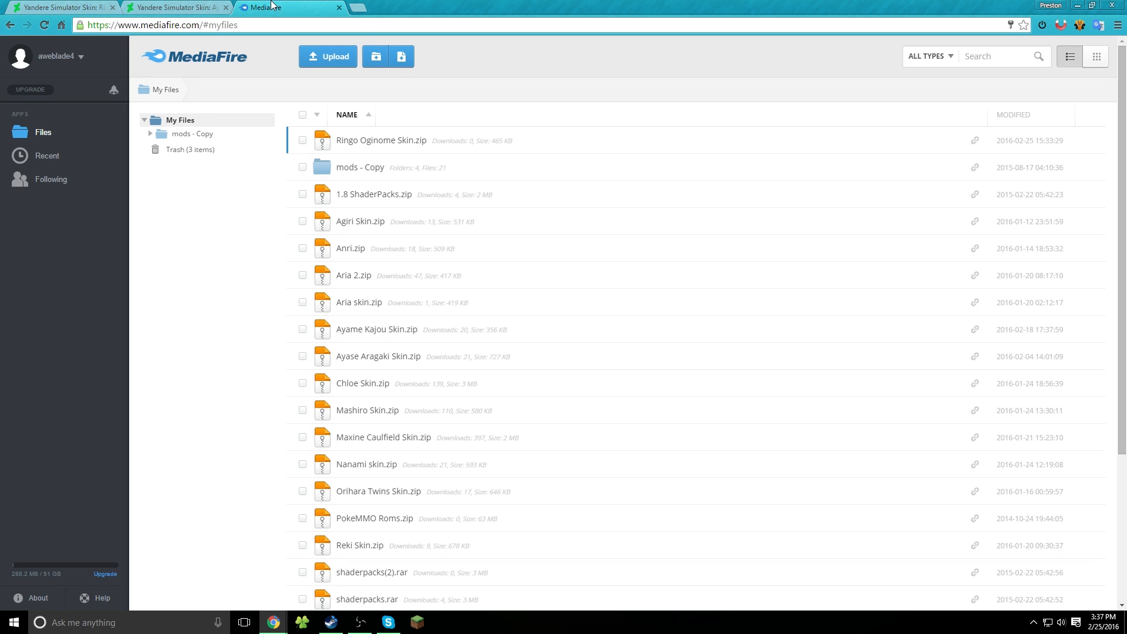
pyautogui.click(169, 6)
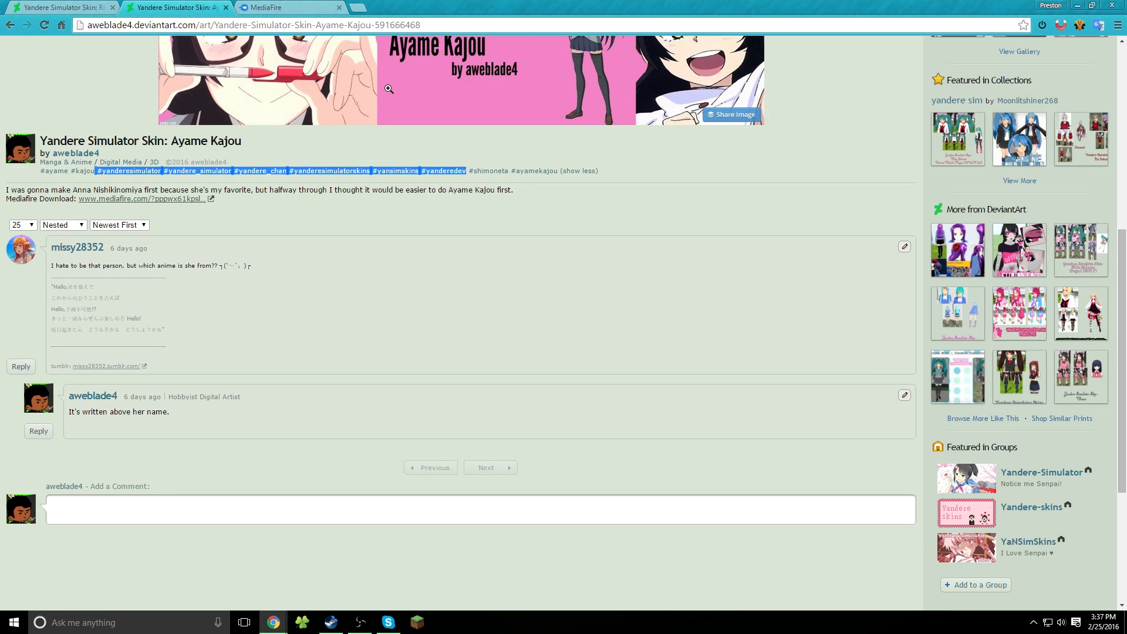
pyautogui.click(226, 7)
pyautogui.click(226, 8)
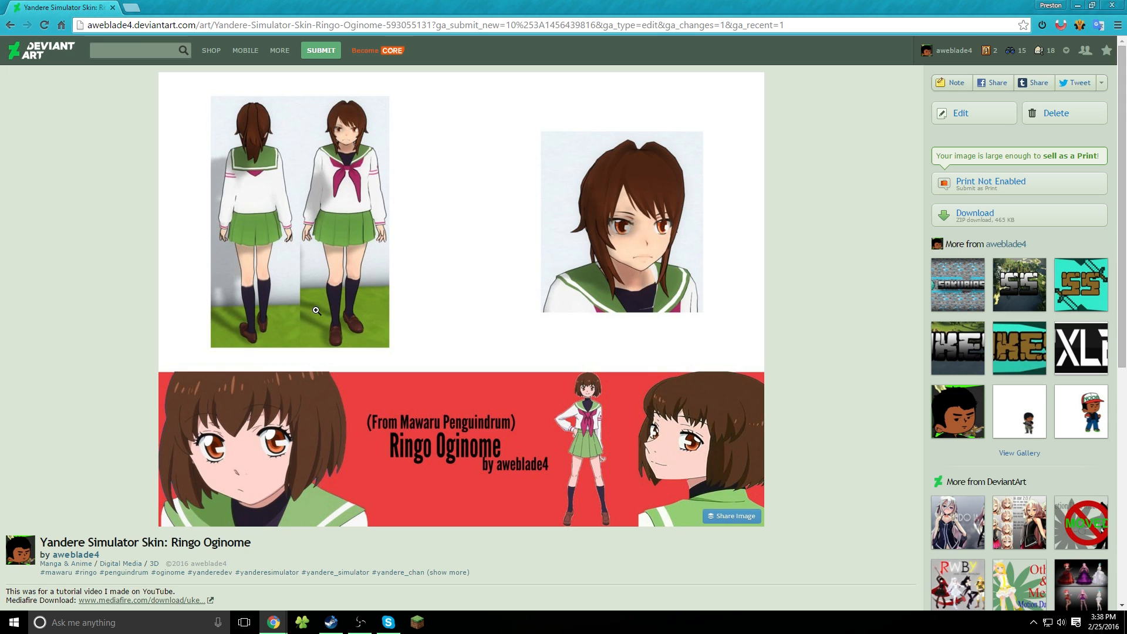
pyautogui.click(364, 623)
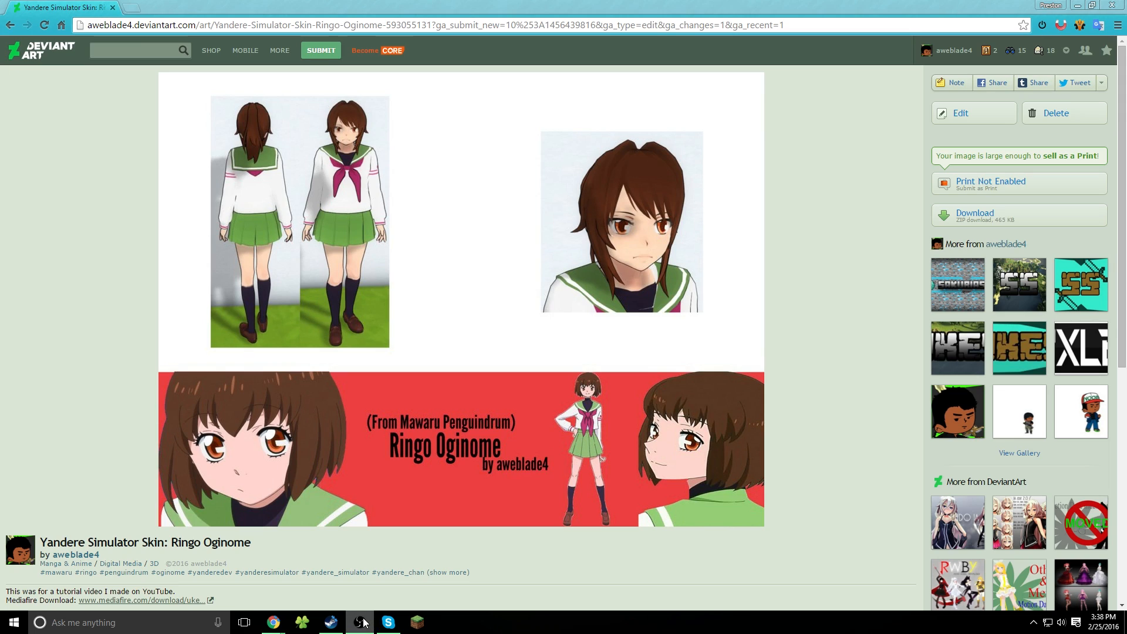